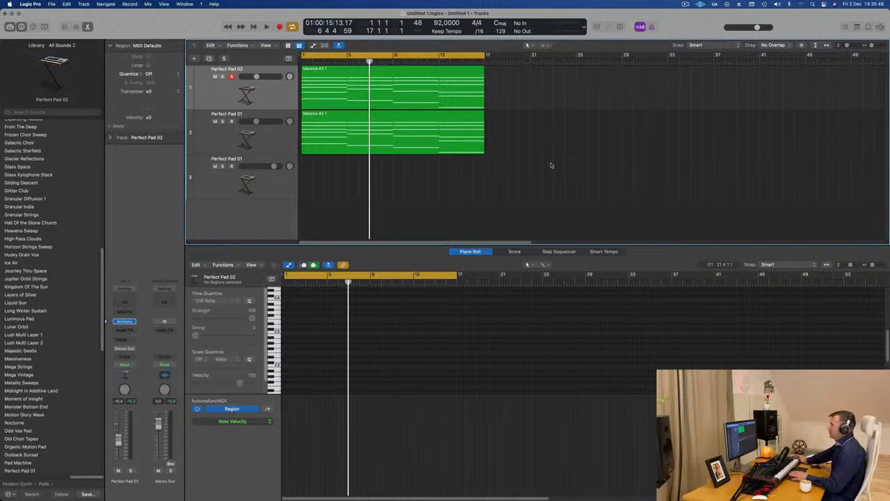
# Play the two pad tracks from the beginning of the arrangement.
pyautogui.press('Return')
pyautogui.press('space')
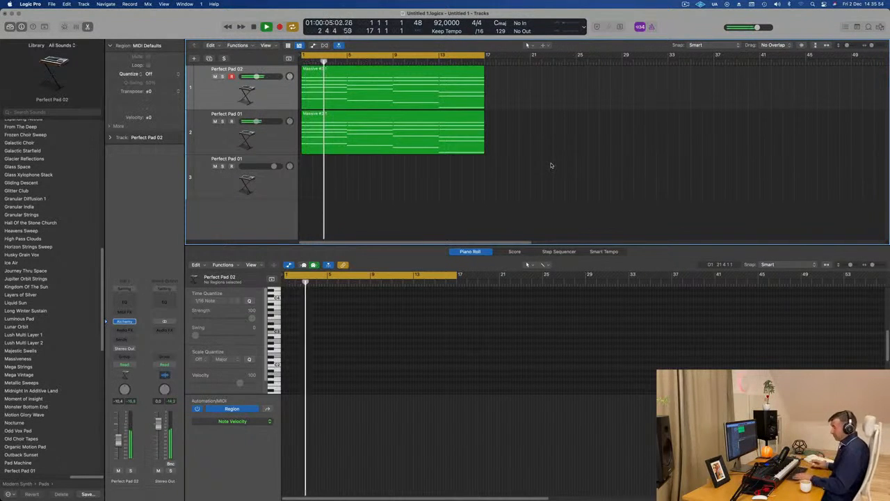
pyautogui.scroll(3, 448, 198)
pyautogui.scroll(-2, 449, 198)
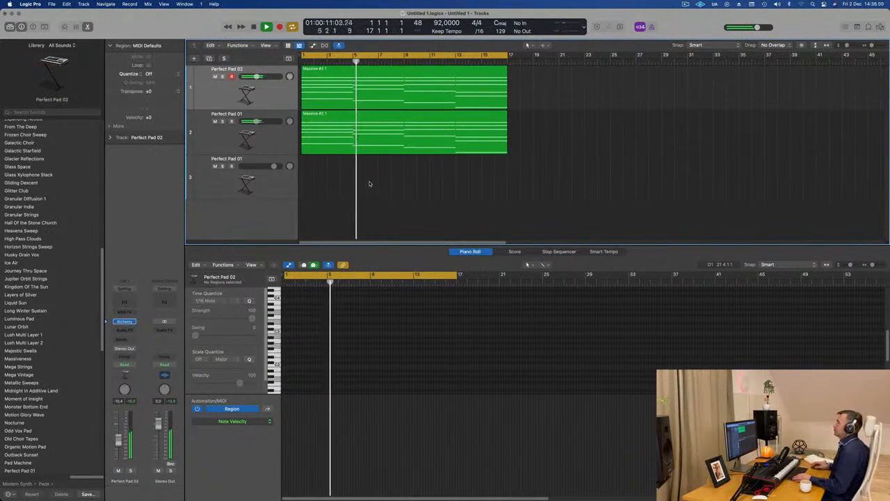
# Stop playback and copy the Perfect Pad 01 region from the second track onto the third track, starting at bar 1.
pyautogui.click(286, 150)
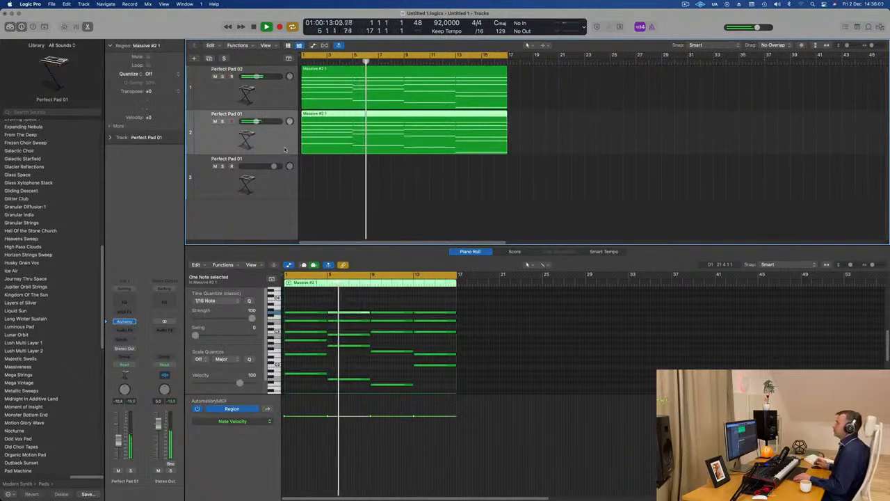
pyautogui.click(379, 187)
pyautogui.click(415, 146)
pyautogui.press('space')
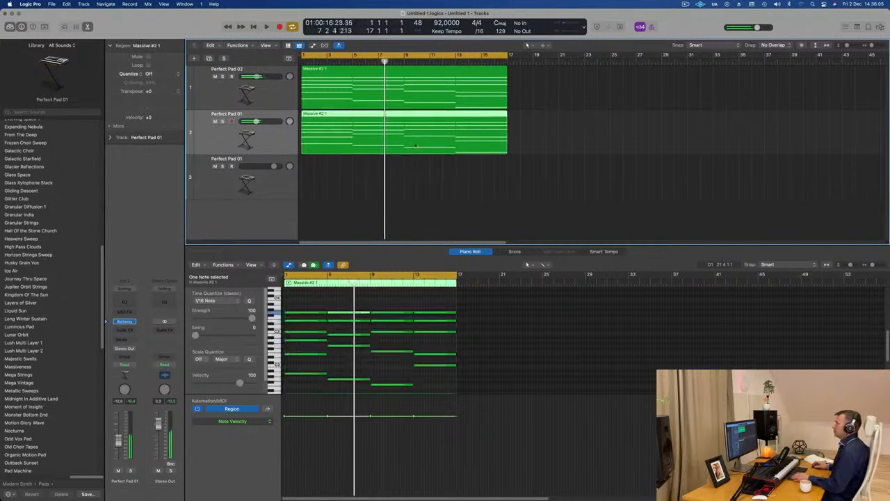
pyautogui.moveTo(420, 114); pyautogui.dragTo(414, 176)
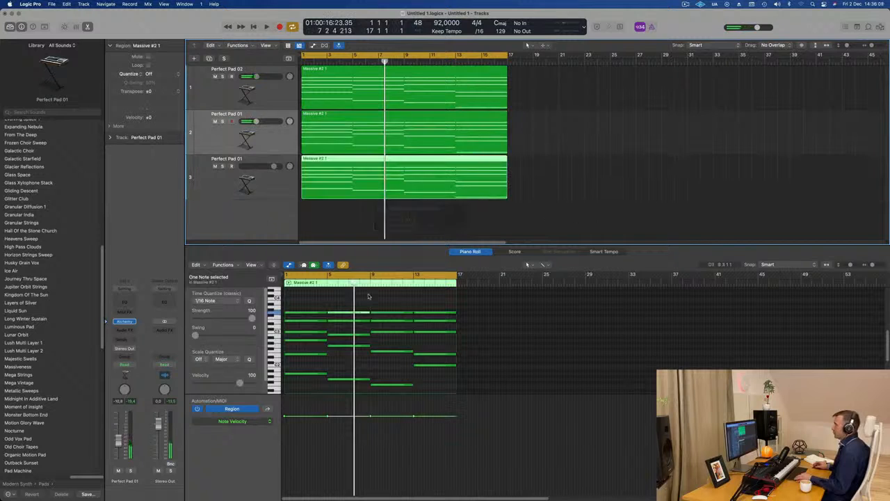
# Delete the upper chord notes in the third track's region, leaving only the lowest note of each chord.
pyautogui.moveTo(316, 306); pyautogui.dragTo(434, 373)
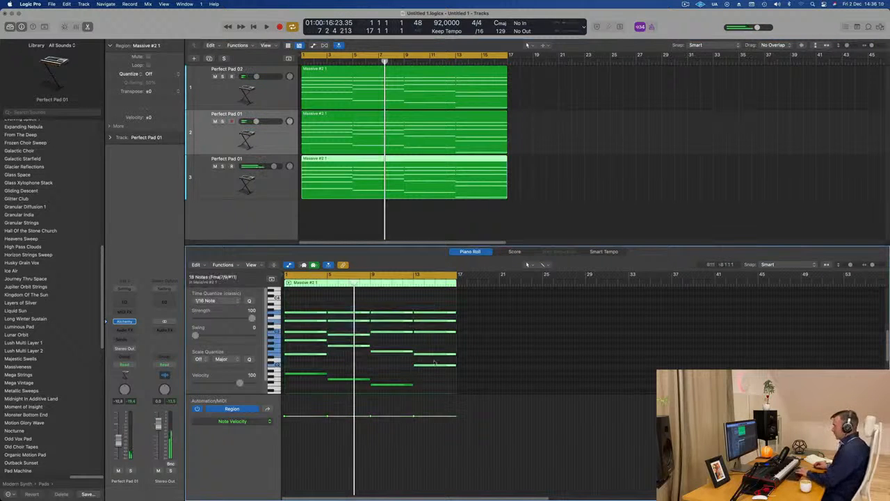
pyautogui.press('Delete')
pyautogui.scroll(-2, 399, 355)
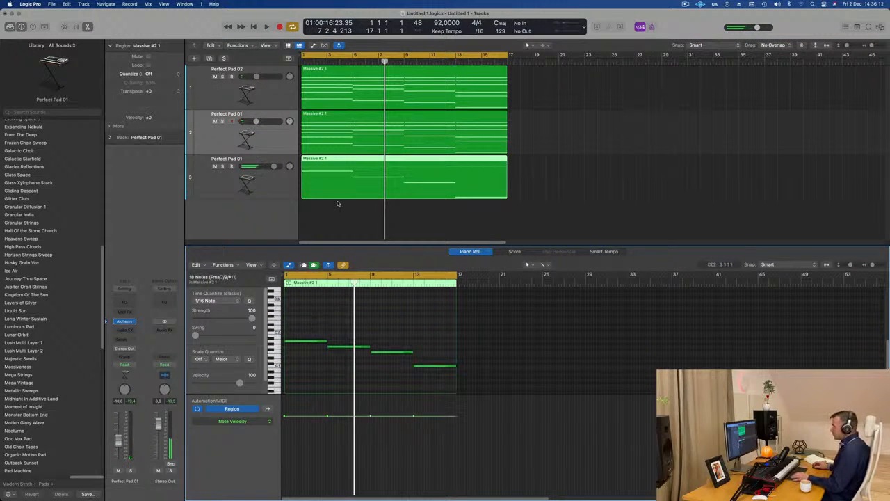
# Play the arrangement from the start with the third track selected and lower that track's volume slightly.
pyautogui.click(264, 193)
pyautogui.press('Return')
pyautogui.press('space')
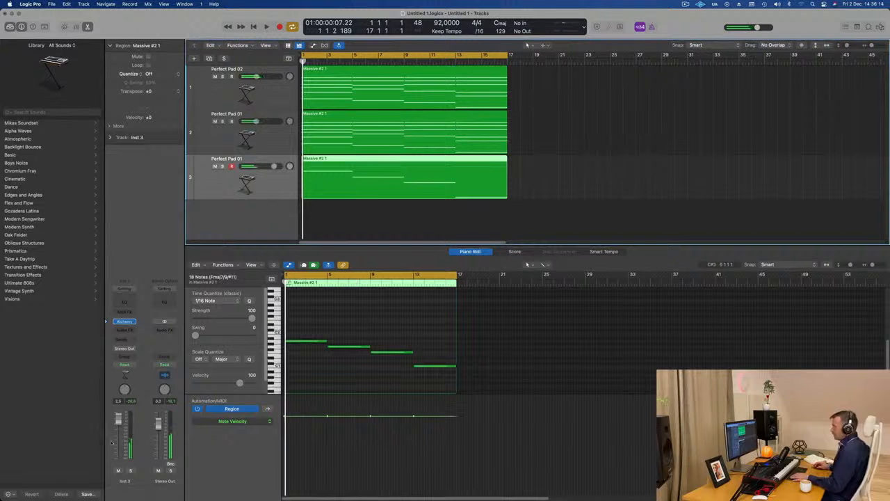
pyautogui.press('Return')
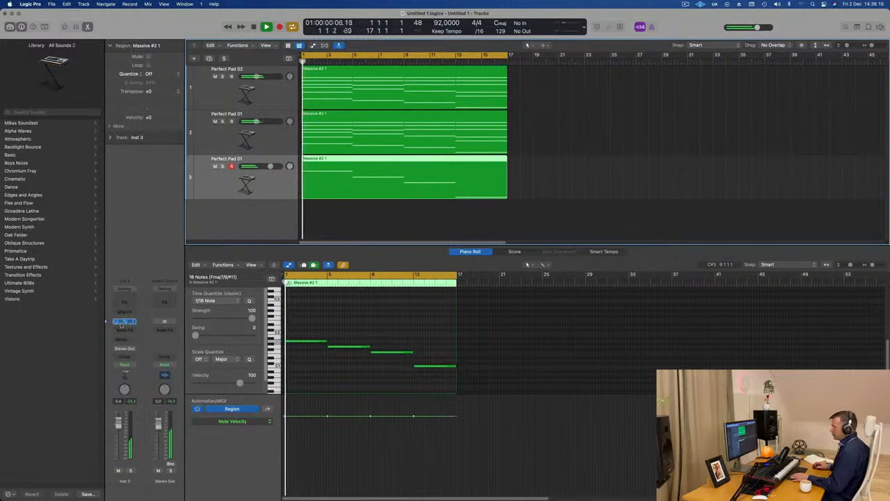
# Browse the Bass presets in the third track's Alchemy synth, trying 1963 Semi-Acoustic Thumb and then loading 70s Classic Synth Bass.
pyautogui.click(124, 322)
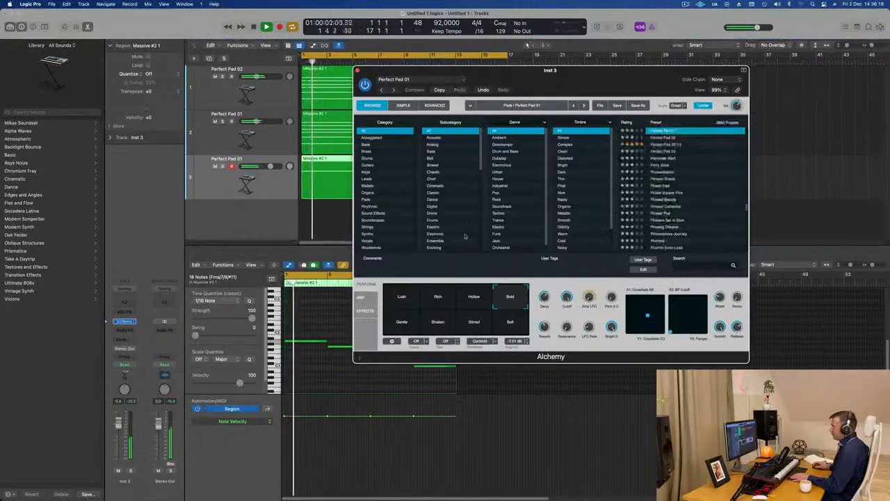
pyautogui.click(366, 144)
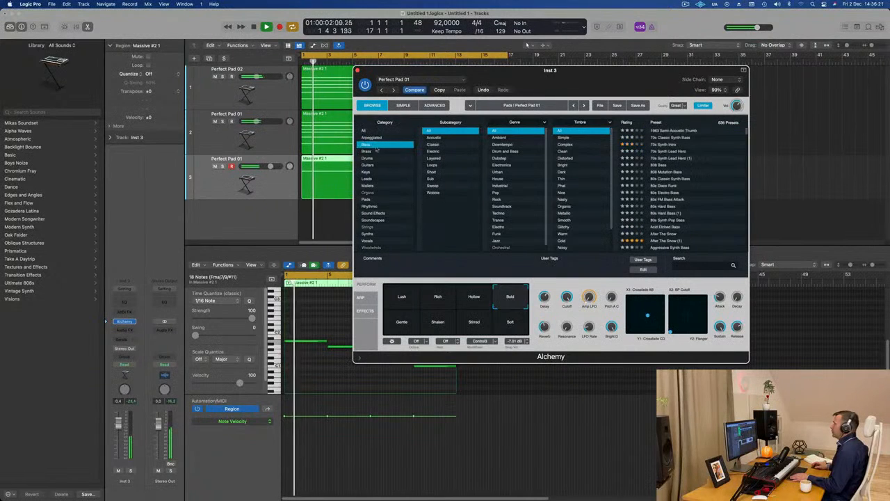
pyautogui.click(685, 130)
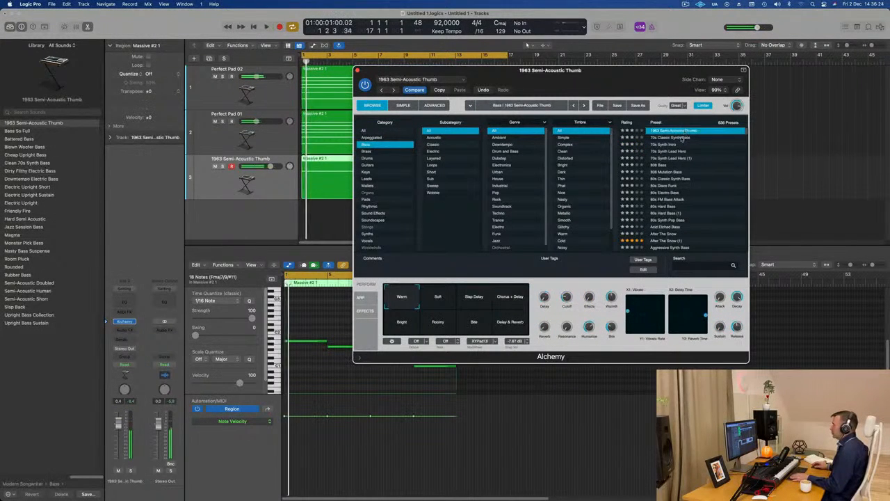
pyautogui.click(681, 138)
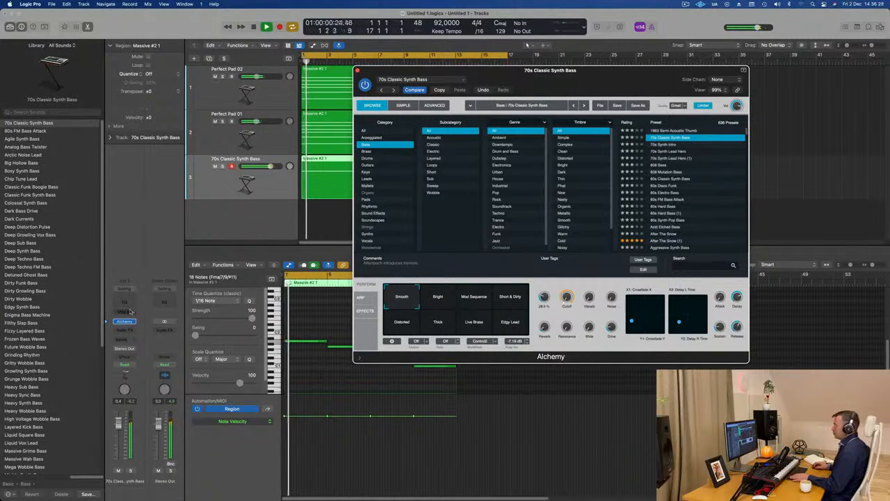
# Add a Channel EQ to the bass track and cut the high frequencies above about 102 Hz.
pyautogui.click(128, 304)
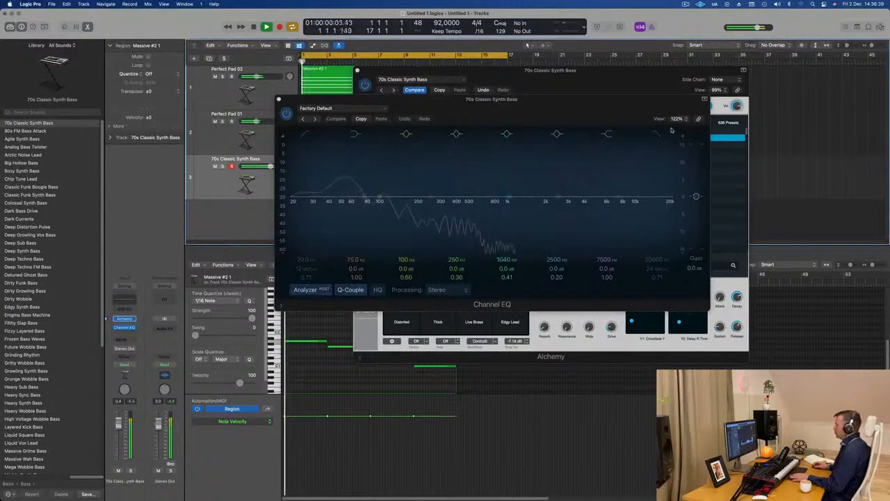
pyautogui.moveTo(664, 136); pyautogui.dragTo(379, 204)
pyautogui.moveTo(280, 100); pyautogui.dragTo(341, 124)
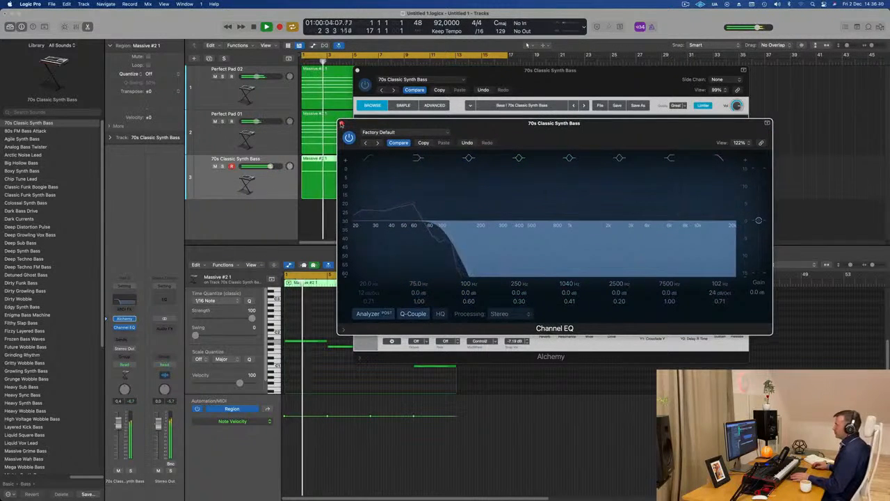
pyautogui.click(342, 124)
# Lower the bass track's volume to about -3 dB and close its Alchemy window.
pyautogui.moveTo(432, 70); pyautogui.dragTo(597, 77)
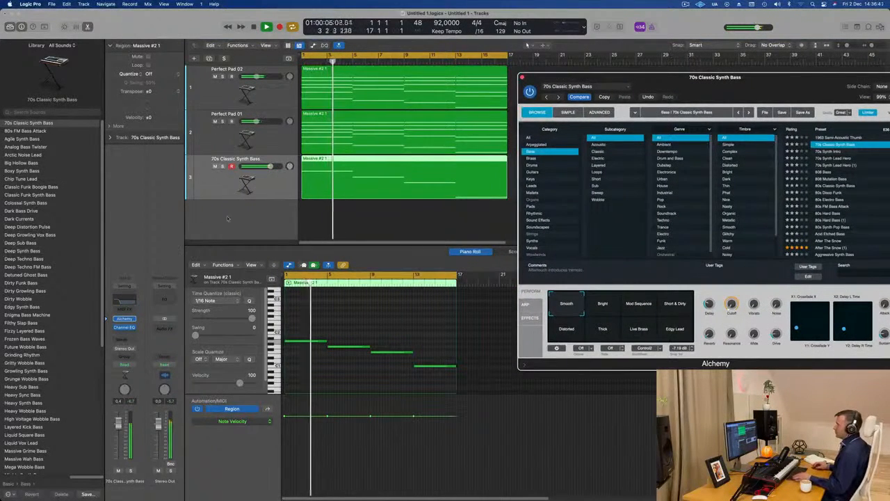
pyautogui.moveTo(119, 422); pyautogui.dragTo(118, 433)
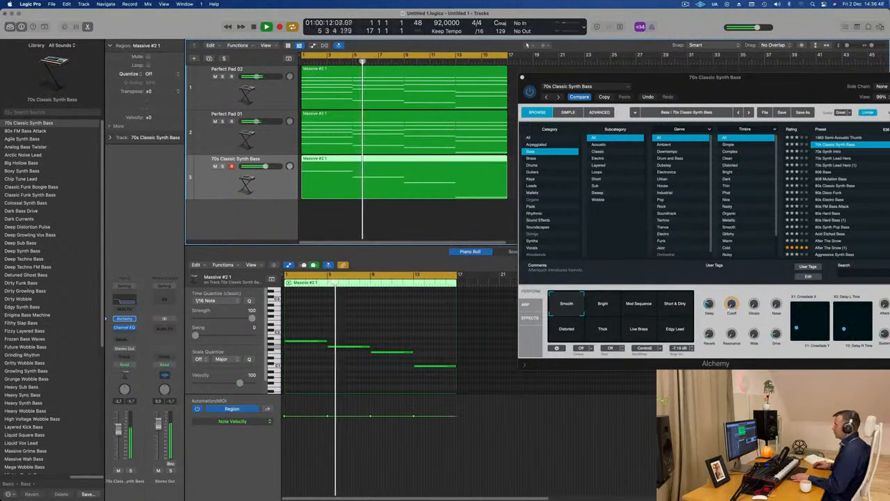
pyautogui.moveTo(725, 101); pyautogui.dragTo(441, 156)
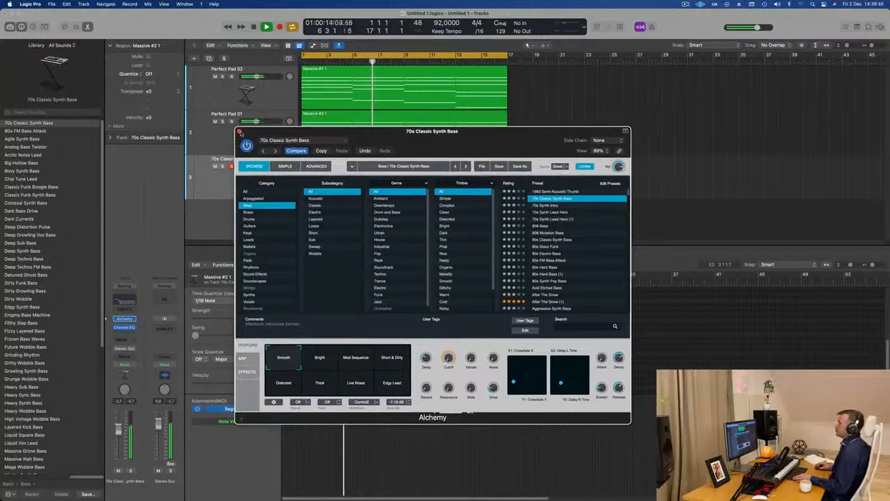
pyautogui.click(238, 131)
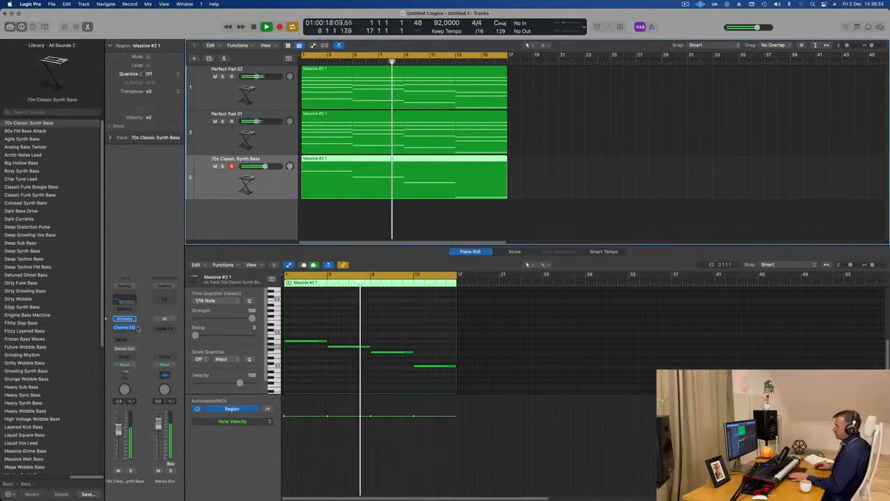
# Insert a stereo Compressor after the bass track's Channel EQ, with a ratio of about 4.1:1 and an adjusted threshold.
pyautogui.click(136, 327)
pyautogui.moveTo(132, 358)
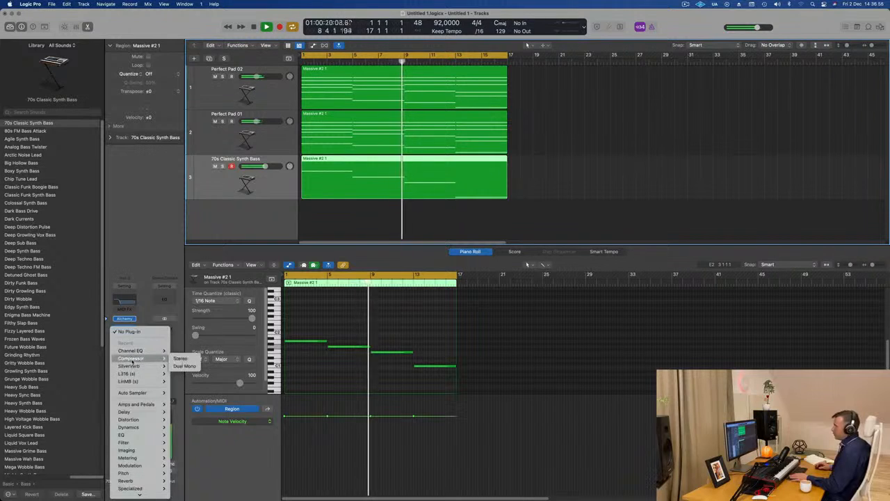
pyautogui.click(180, 358)
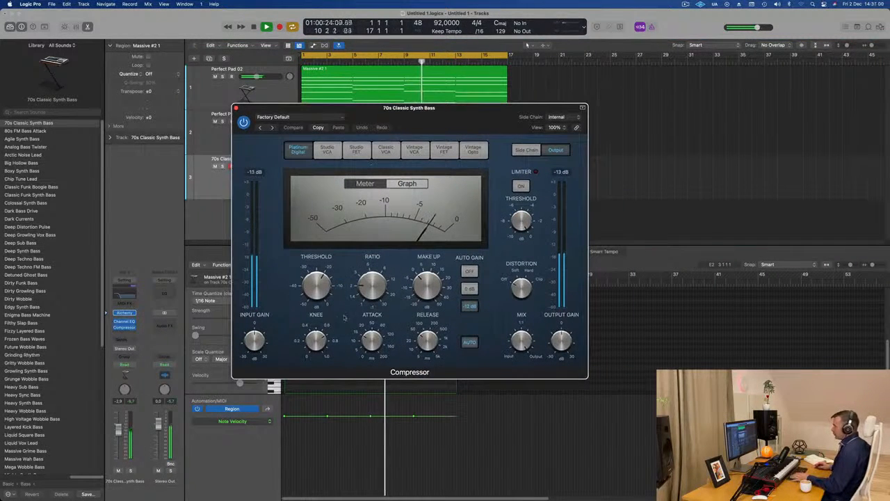
pyautogui.moveTo(374, 281); pyautogui.dragTo(378, 265)
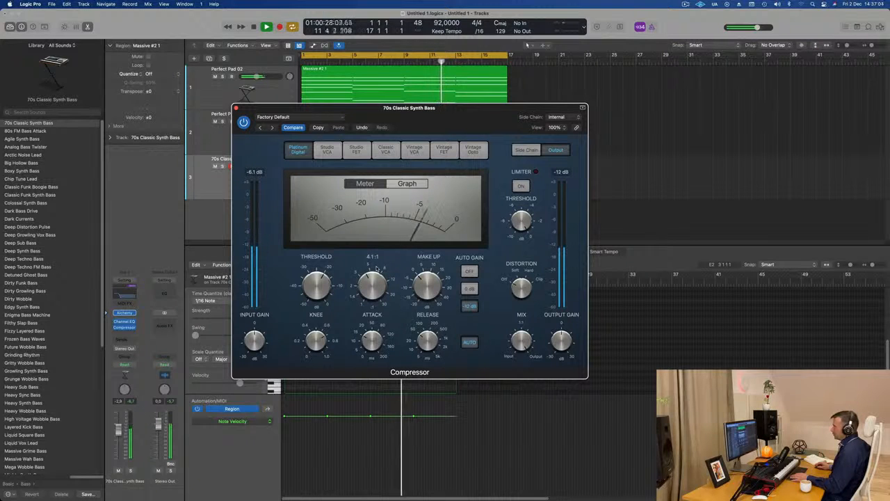
pyautogui.moveTo(307, 283)
pyautogui.mouseDown()
pyautogui.moveTo(311, 274)
pyautogui.moveTo(313, 284)
pyautogui.mouseUp()
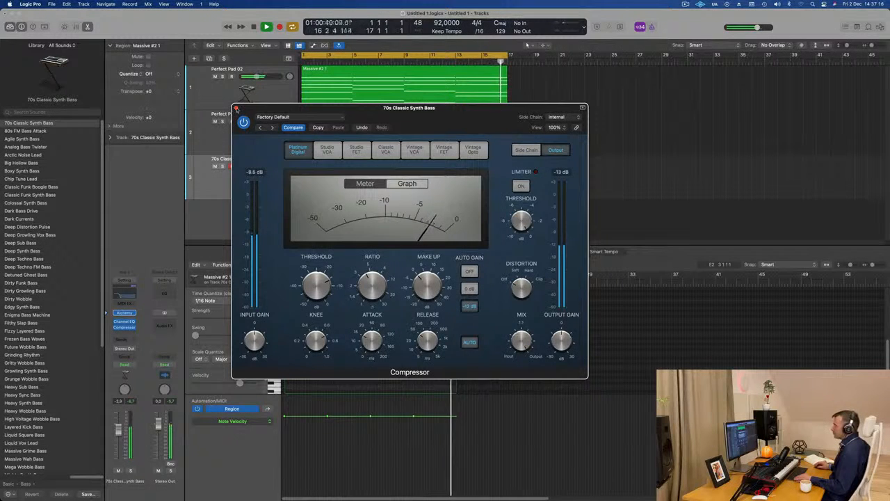
pyautogui.click(236, 109)
# Repeat the regions of all three tracks three times and extend the cycle range to bar 65.
pyautogui.scroll(-3, 473, 121)
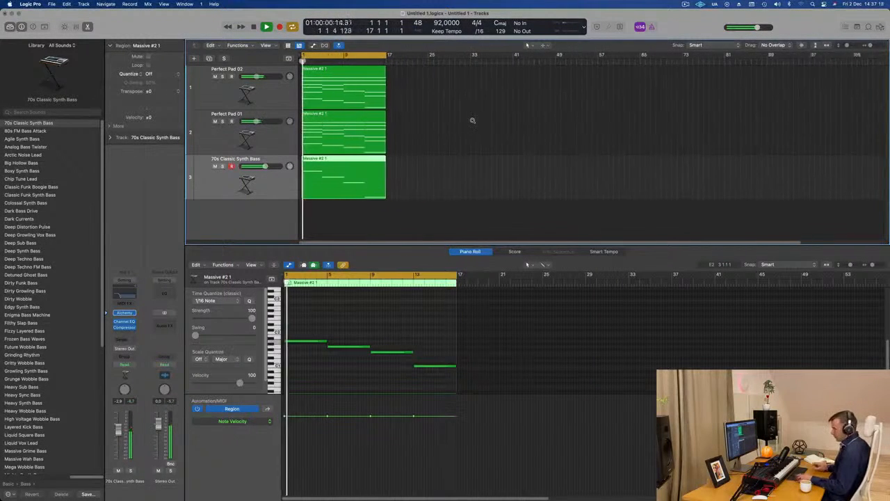
pyautogui.press('super+a')
pyautogui.press('super+r')
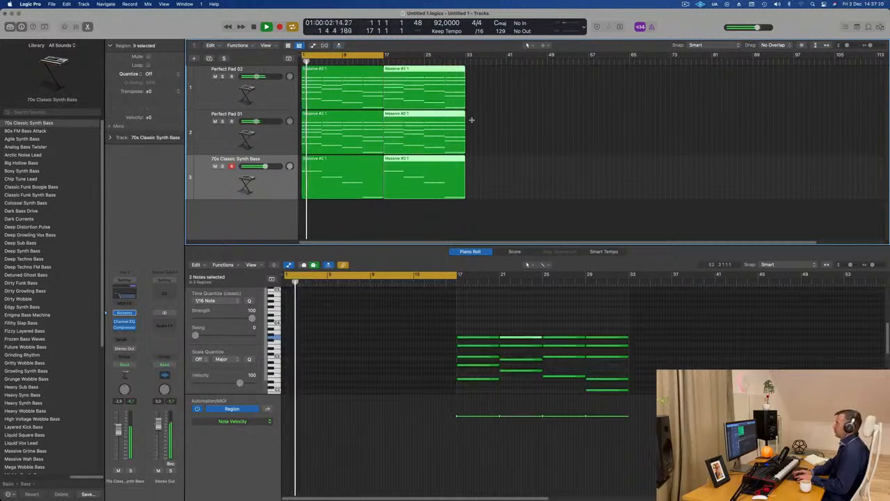
pyautogui.press('super+r')
pyautogui.press('super+r')
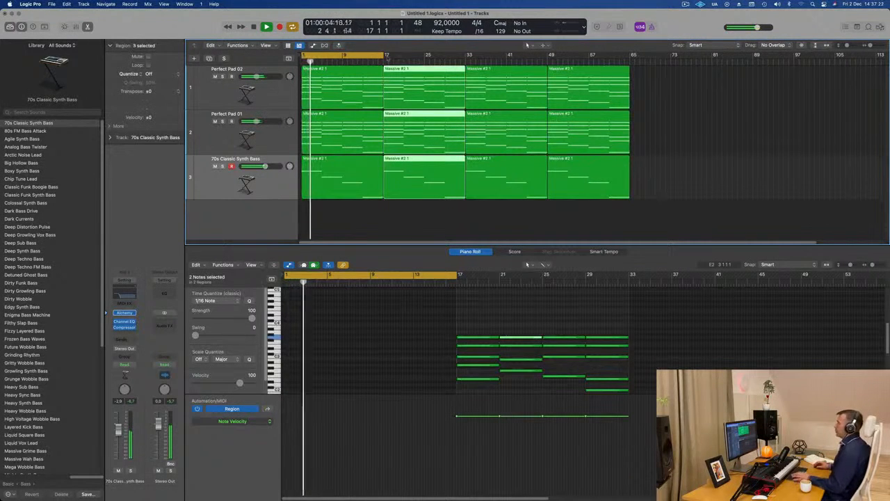
pyautogui.moveTo(386, 55); pyautogui.dragTo(627, 64)
# Mute Perfect Pad 01 and adjust the performance knobs in Perfect Pad 02's Alchemy synth during playback.
pyautogui.click(276, 95)
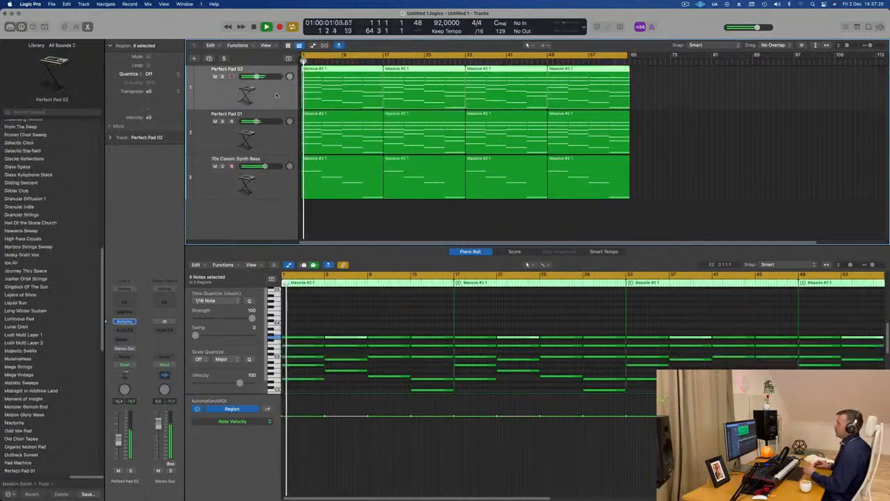
pyautogui.click(217, 131)
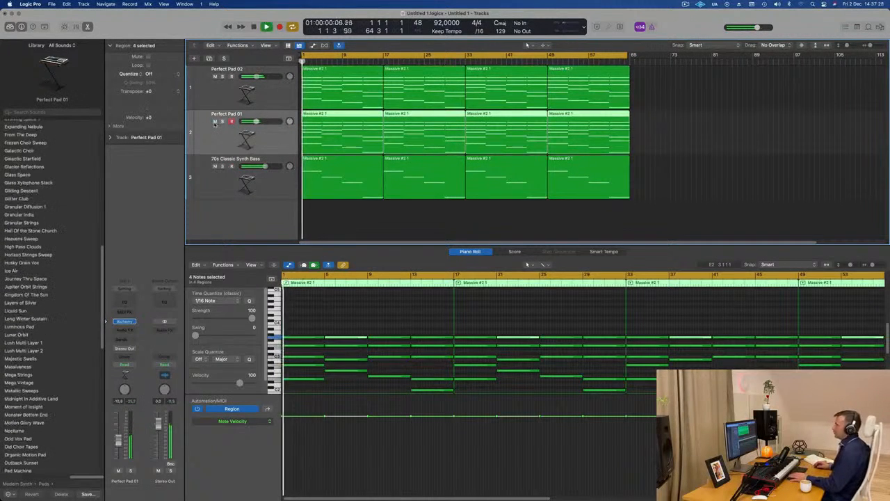
pyautogui.click(214, 121)
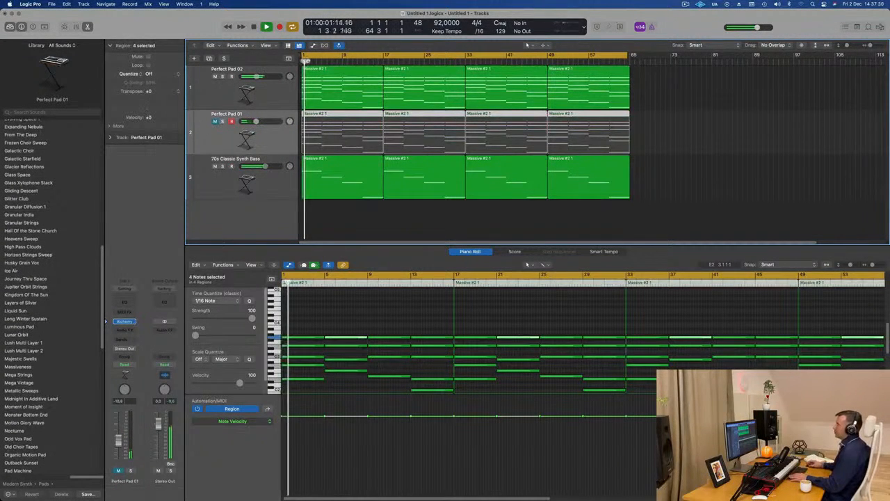
pyautogui.click(276, 97)
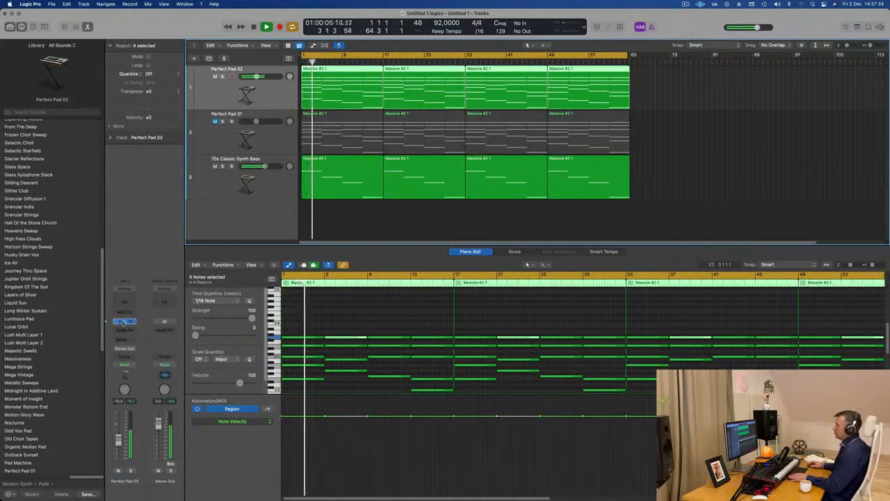
pyautogui.click(125, 321)
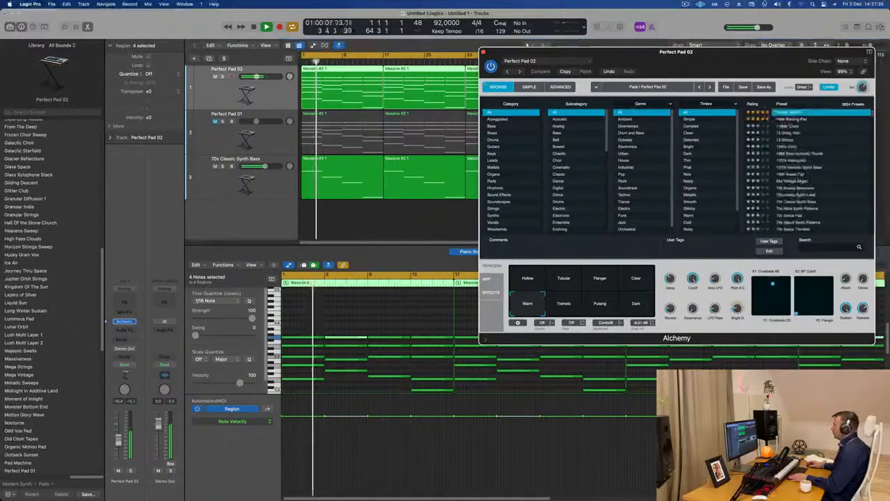
pyautogui.moveTo(733, 55); pyautogui.dragTo(554, 60)
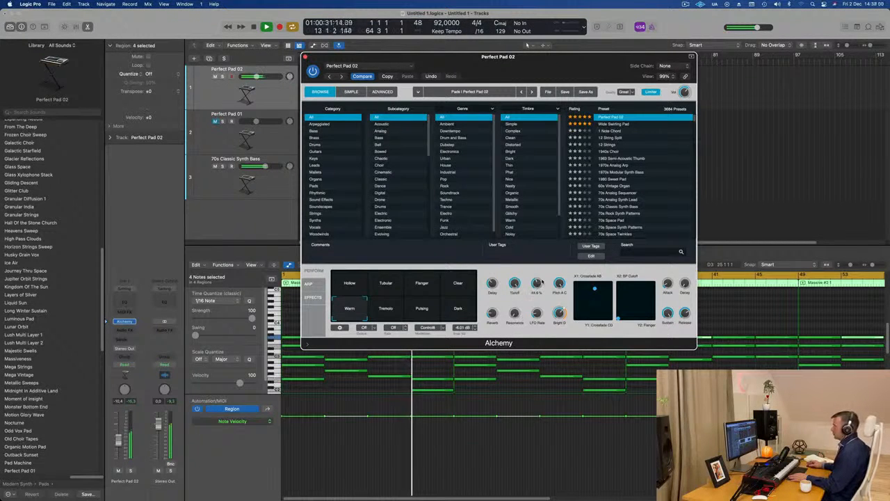
pyautogui.moveTo(535, 71); pyautogui.dragTo(584, 77)
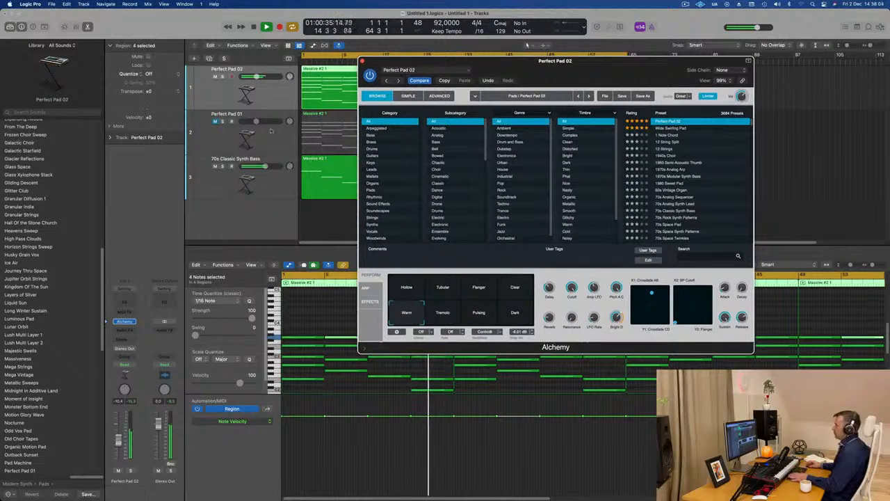
# Unmute Perfect Pad 01 and close Perfect Pad 02's Alchemy window.
pyautogui.click(218, 125)
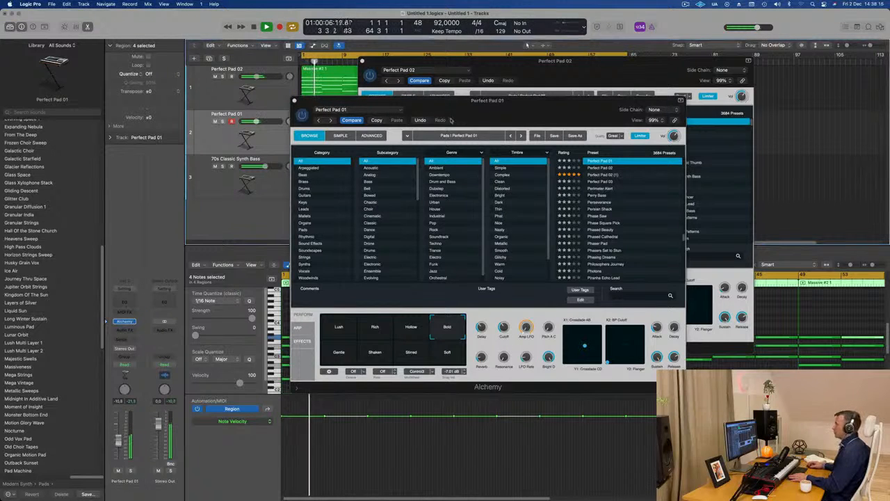
pyautogui.click(362, 61)
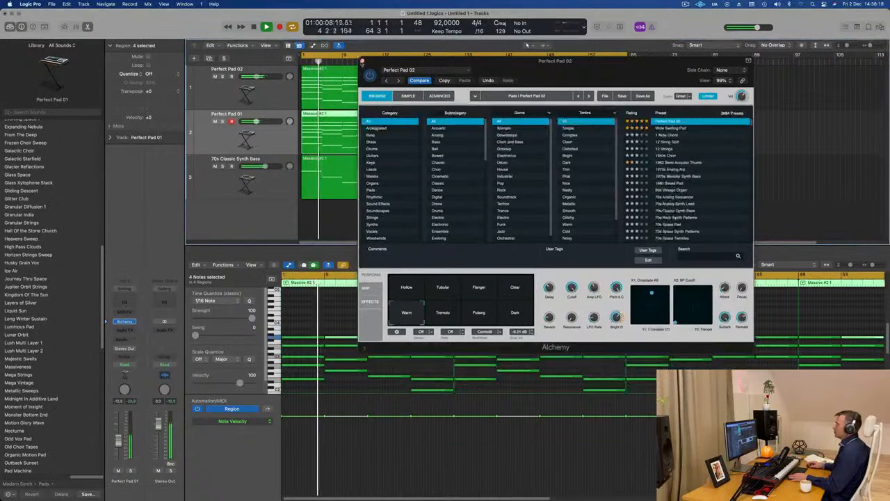
# Close the Alchemy window, duplicate the 70s Classic Synth Bass track and copy its first region onto the new track.
pyautogui.click(362, 62)
pyautogui.scroll(3, 397, 193)
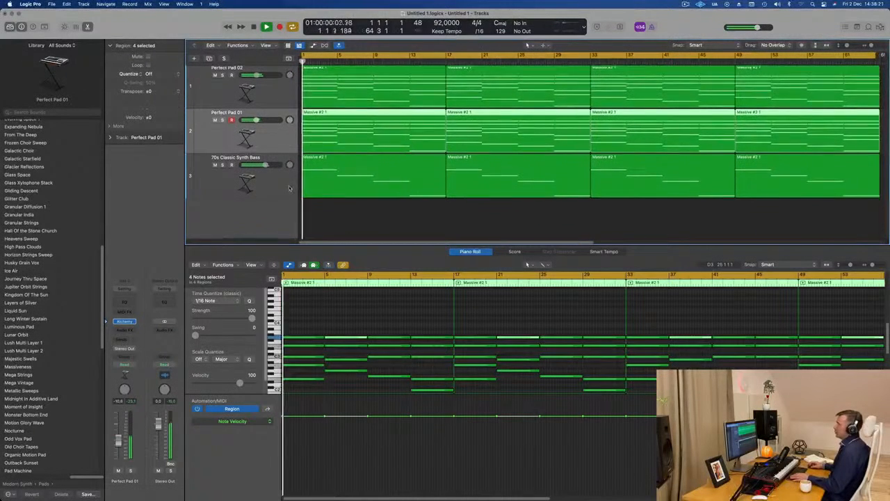
pyautogui.click(271, 182)
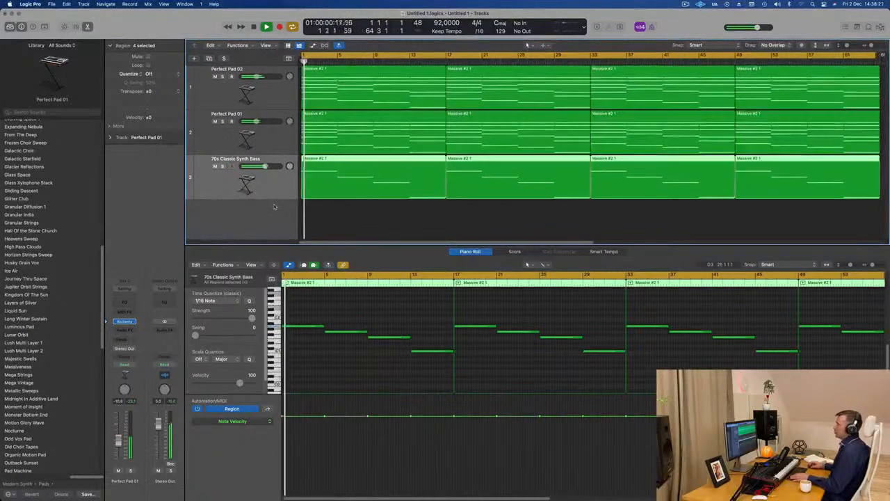
pyautogui.doubleClick(281, 219)
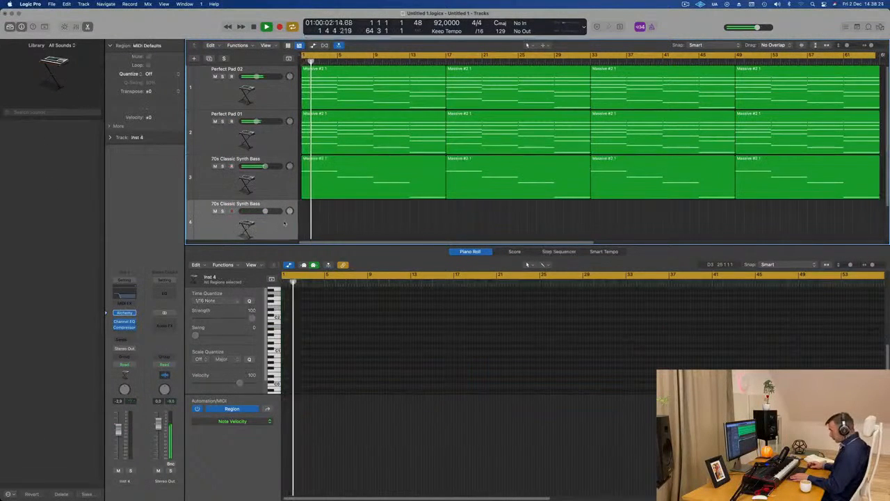
pyautogui.moveTo(353, 177); pyautogui.dragTo(353, 221)
pyautogui.scroll(-3, 285, 219)
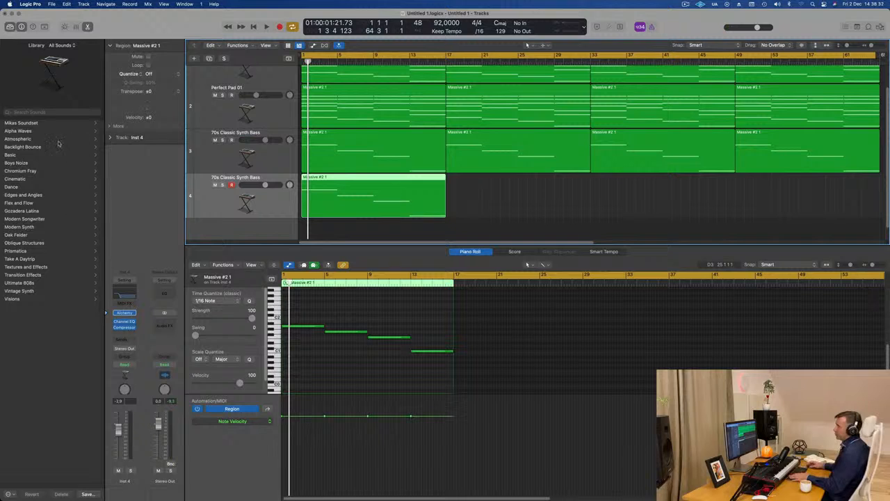
pyautogui.click(38, 124)
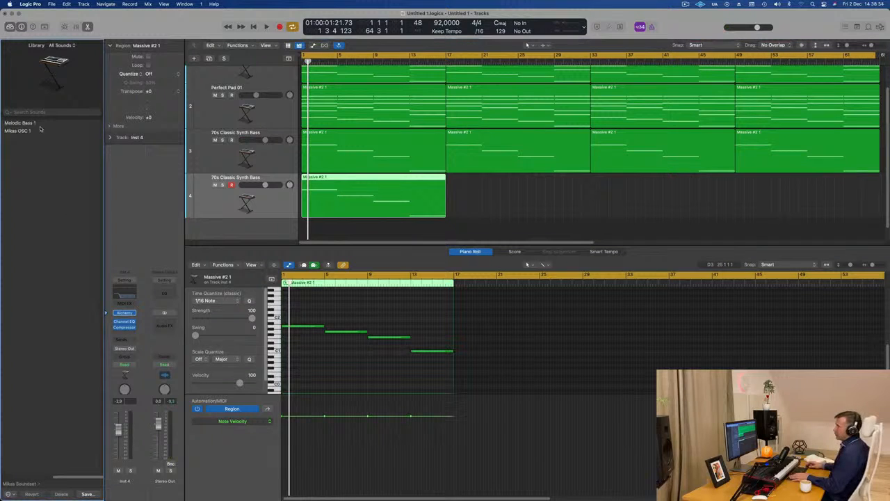
pyautogui.click(12, 484)
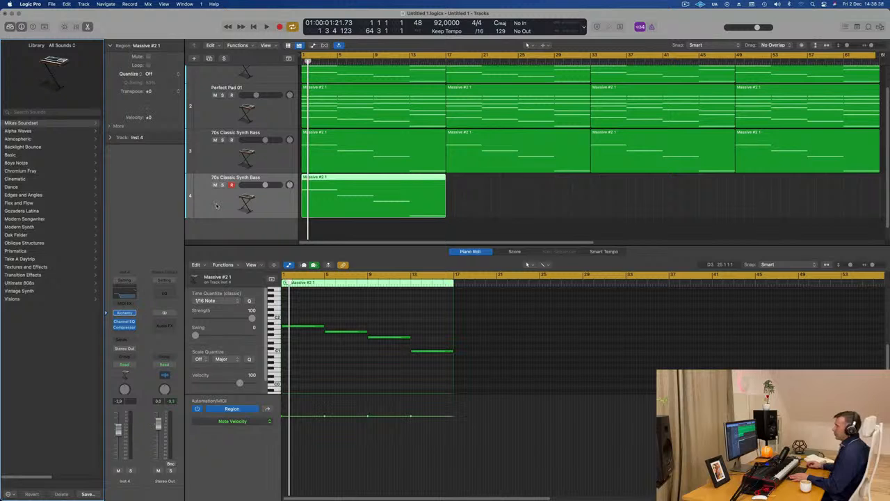
pyautogui.click(216, 206)
pyautogui.click(134, 313)
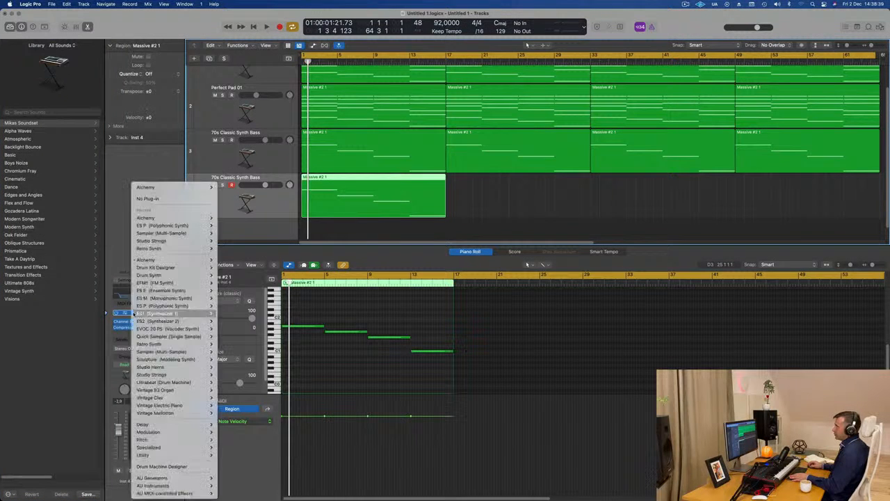
pyautogui.click(52, 73)
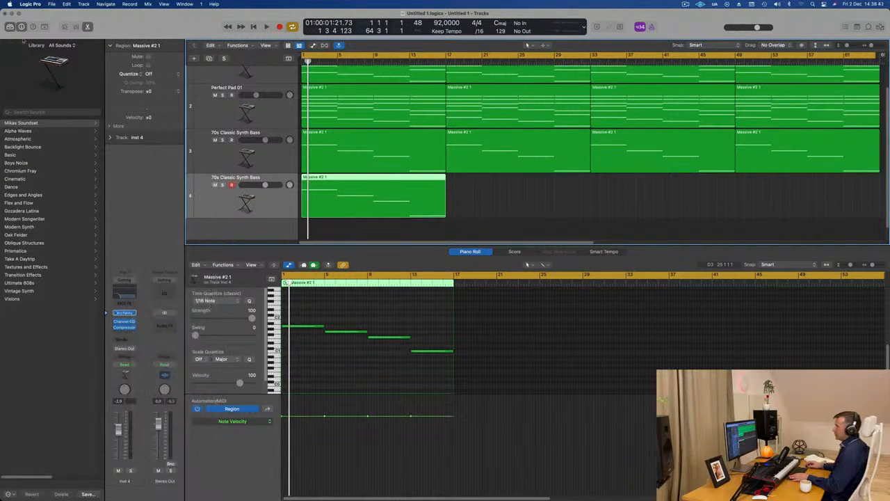
# Show the toolbar and Quick Help in the main window and close the Piano Roll.
pyautogui.click(9, 27)
pyautogui.click(9, 26)
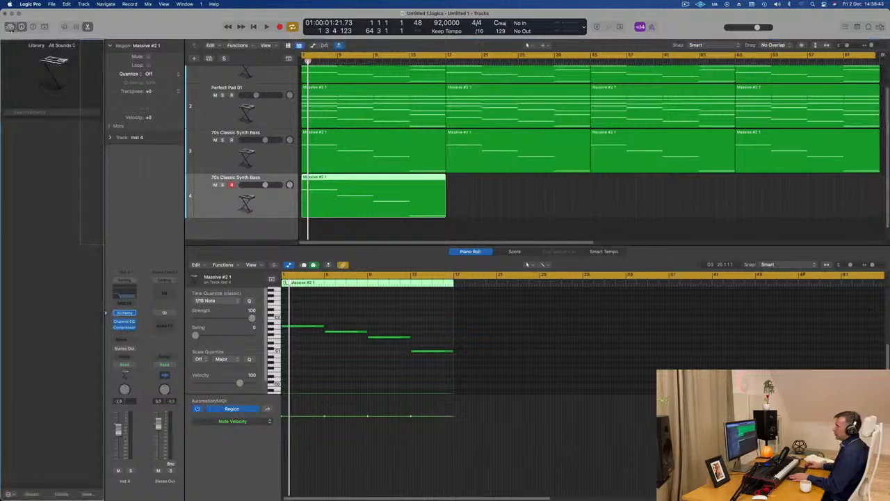
pyautogui.click(44, 26)
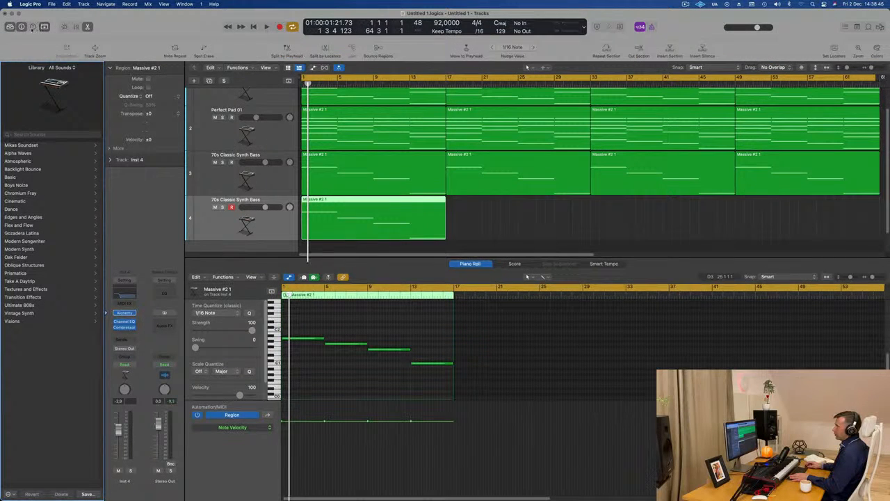
pyautogui.click(44, 26)
pyautogui.click(33, 26)
pyautogui.click(44, 26)
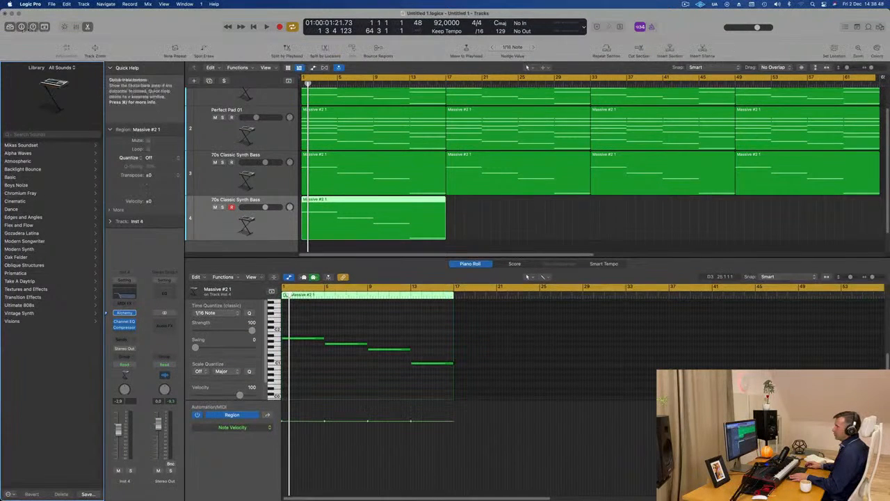
pyautogui.click(64, 26)
pyautogui.click(65, 26)
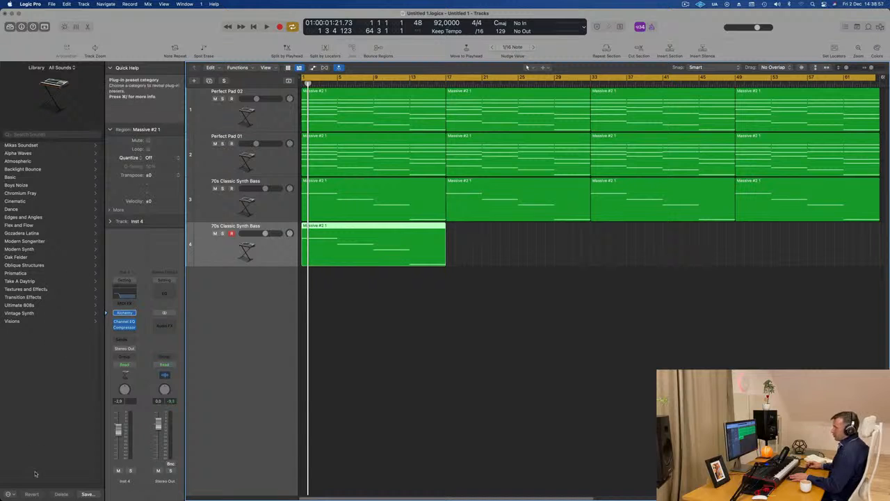
# Replace Alchemy on the duplicated bass track with a stereo Sampler and move its window off the first regions.
pyautogui.click(132, 313)
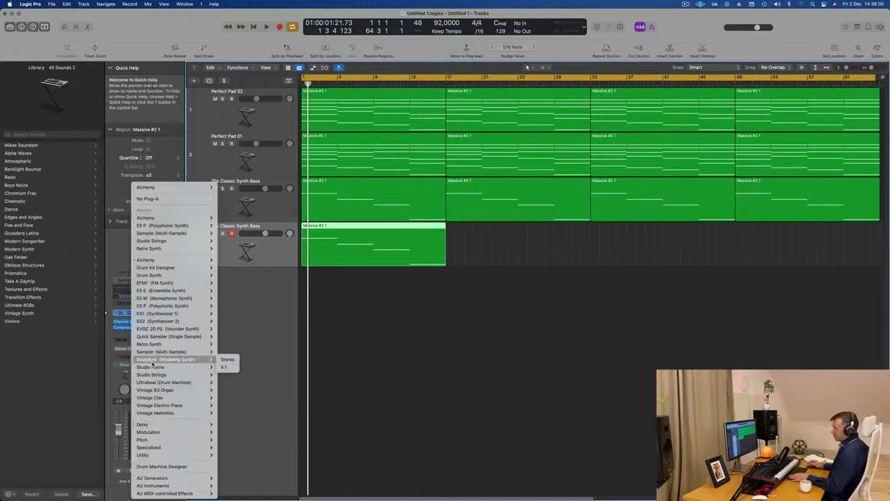
pyautogui.moveTo(153, 383)
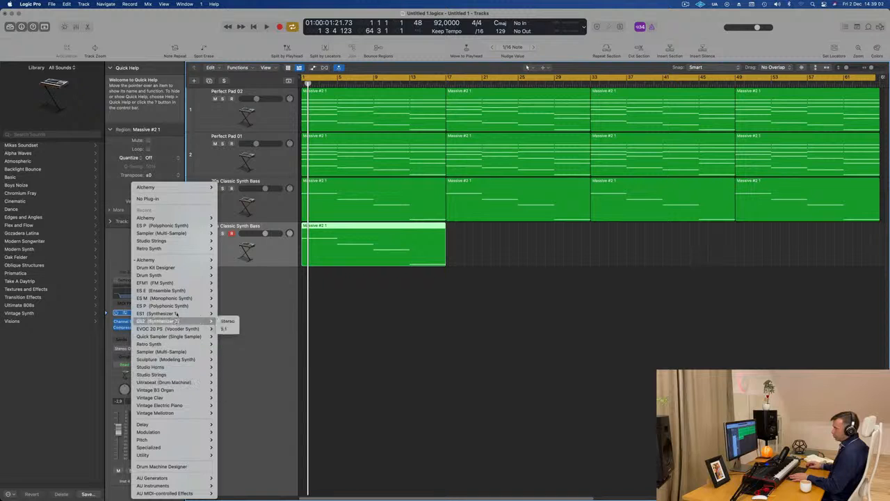
pyautogui.moveTo(178, 353)
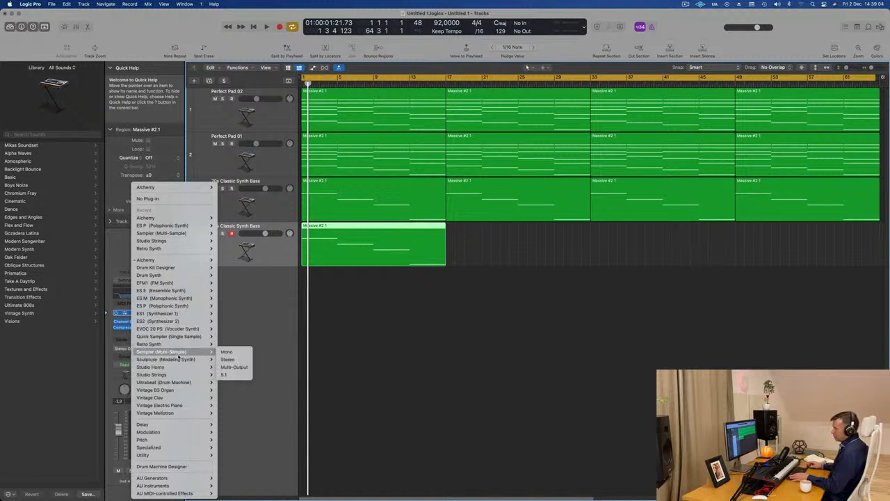
pyautogui.click(233, 360)
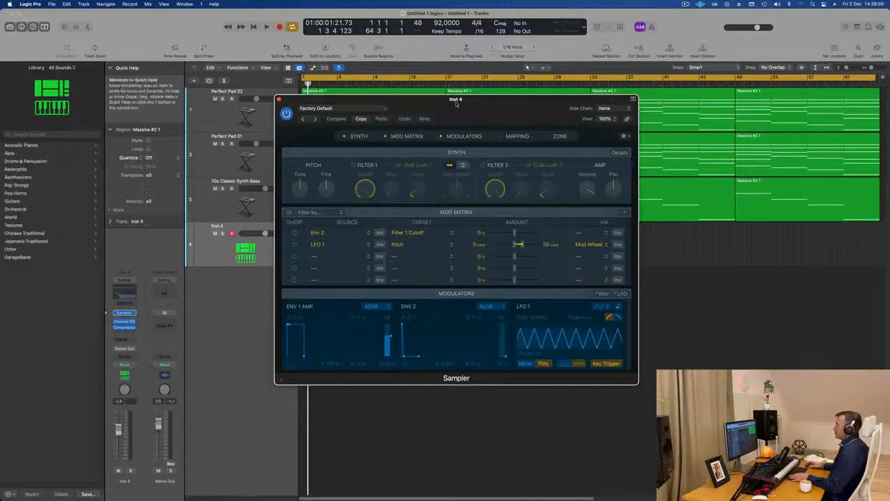
pyautogui.moveTo(456, 103); pyautogui.dragTo(614, 100)
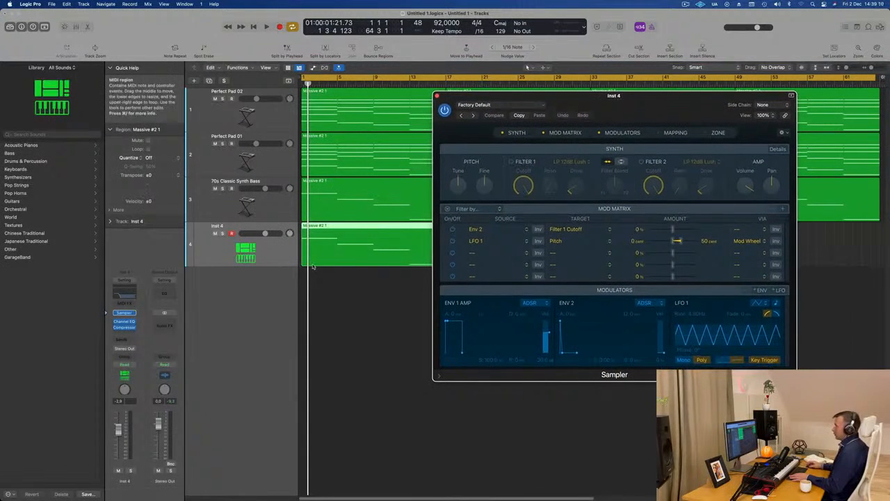
# Load the Orchestral Kit from the Orchestral Percussion sounds into the Sampler and move its window clear of the arrangement.
pyautogui.click(265, 257)
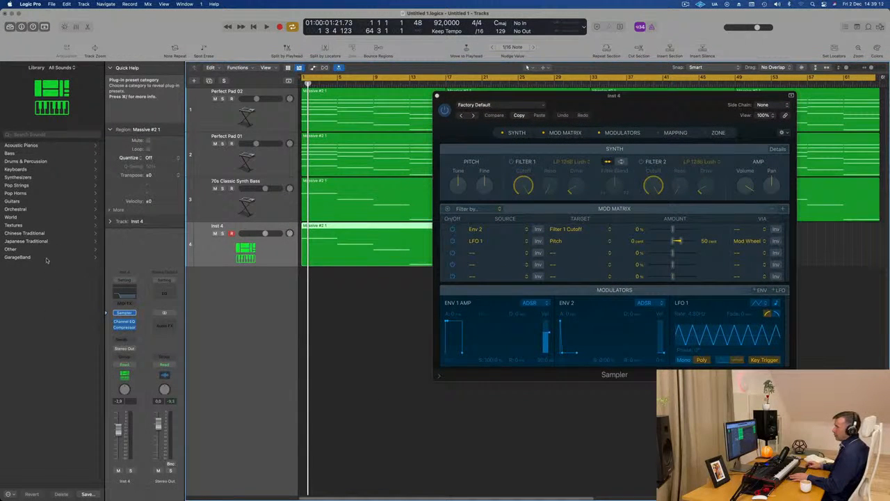
pyautogui.click(15, 208)
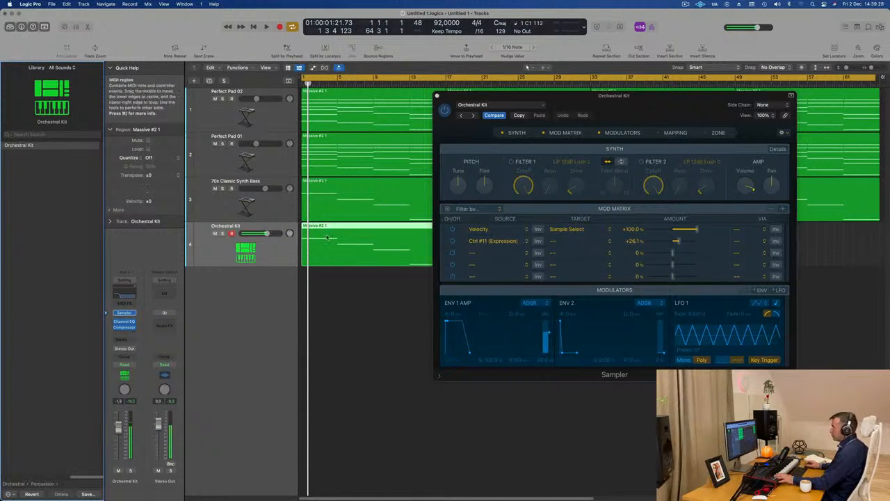
pyautogui.moveTo(602, 98); pyautogui.dragTo(801, 164)
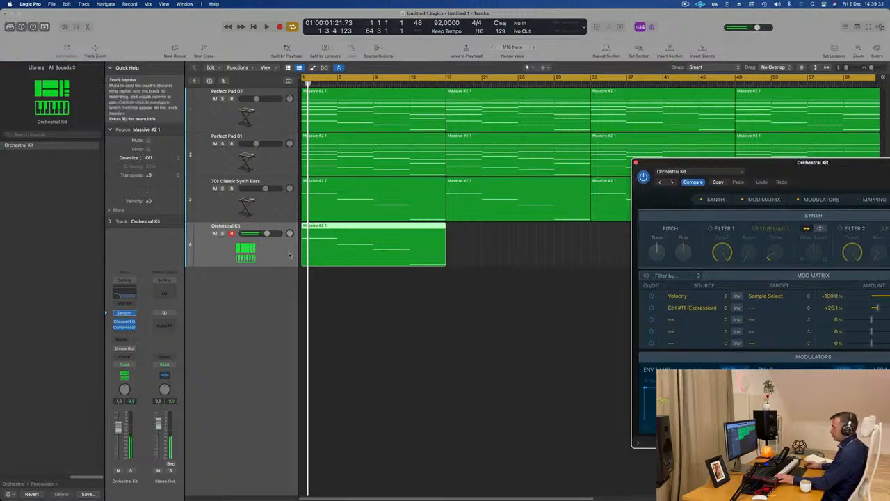
# Delete the copied bass region from the Orchestral Kit track and record a four-bar drum part in its place.
pyautogui.click(412, 258)
pyautogui.press('Delete')
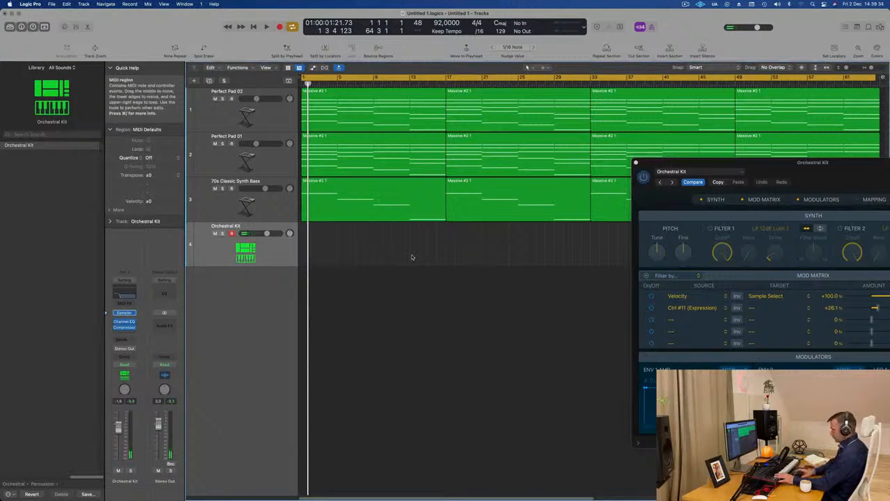
pyautogui.press('r')
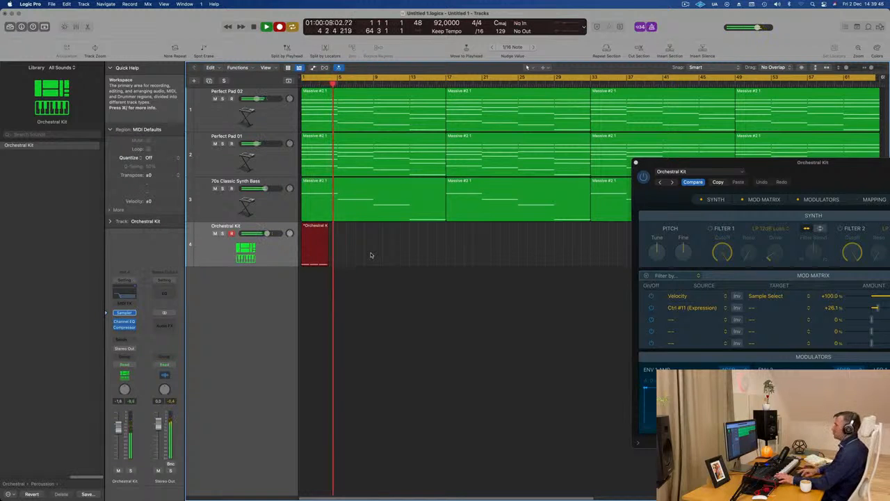
pyautogui.press('space')
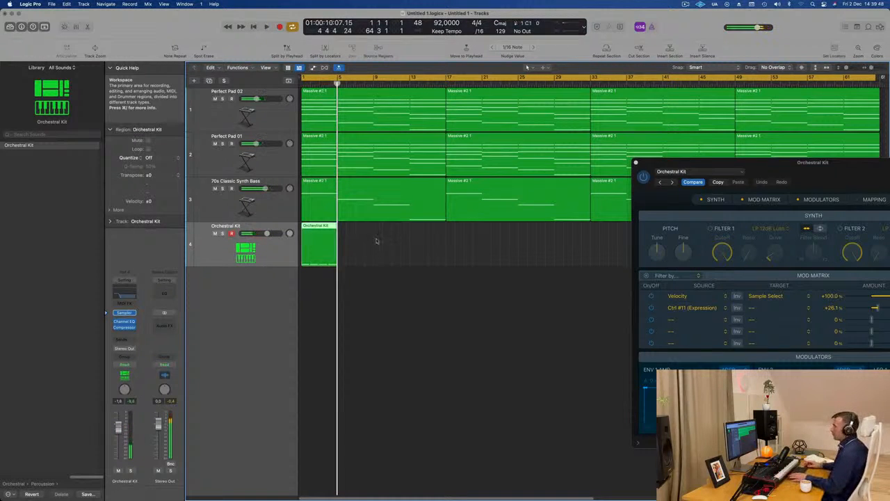
# Open the recorded drum region in the Piano Roll, quantize all its notes to 1/16 and check the start by playback.
pyautogui.doubleClick(324, 225)
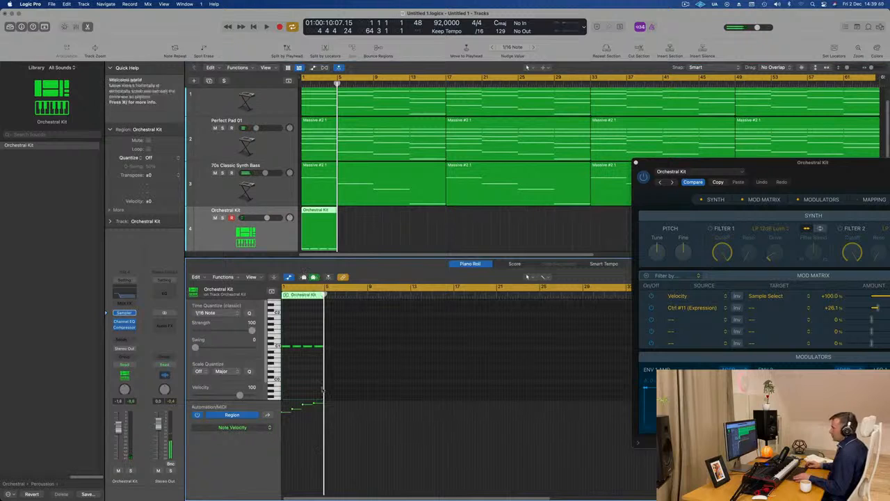
pyautogui.press('z')
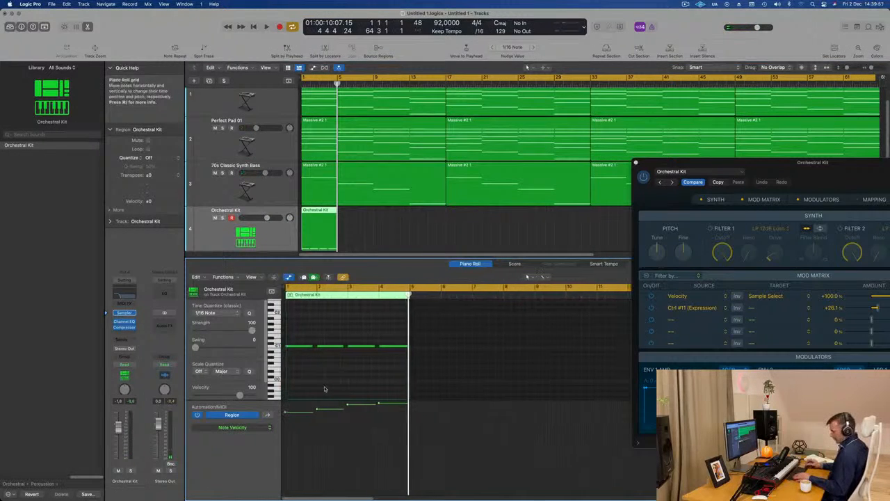
pyautogui.press('super+a')
pyautogui.press('Return')
pyautogui.press('space')
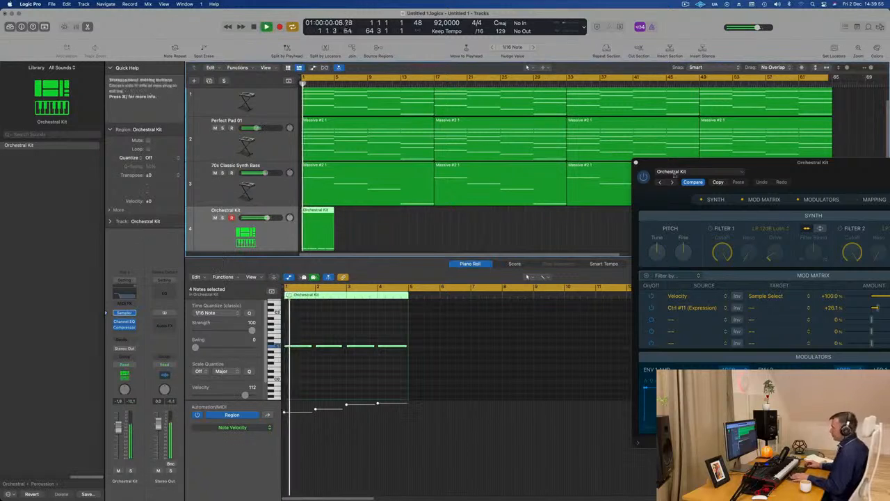
pyautogui.press('space')
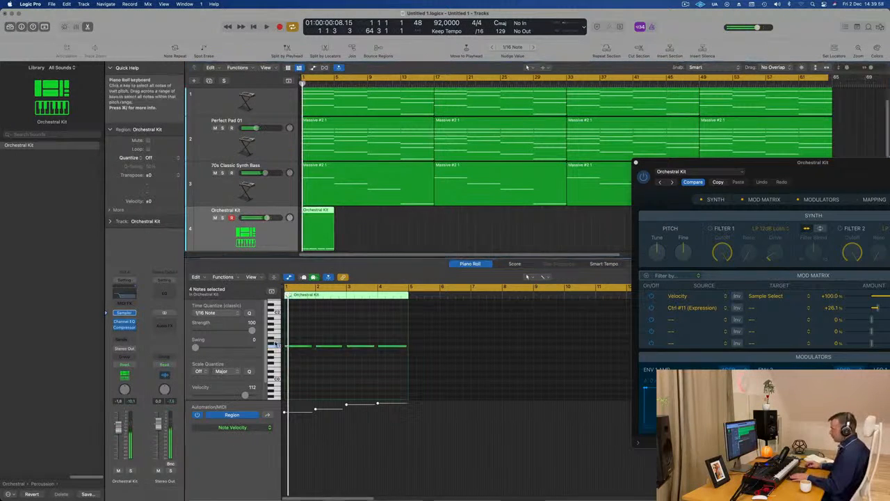
pyautogui.click(276, 344)
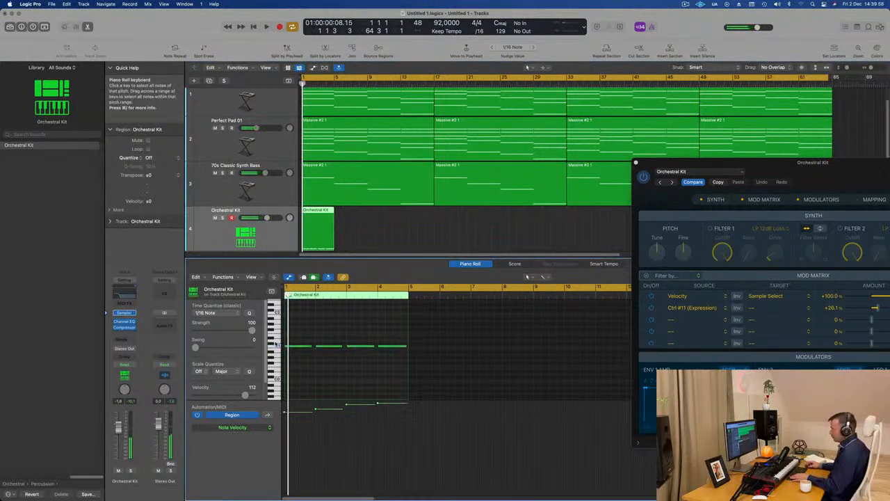
# Turn off the high-cut filter in the Orchestral Kit's Channel EQ, audition the kit with playback and move the EQ window aside.
pyautogui.click(124, 296)
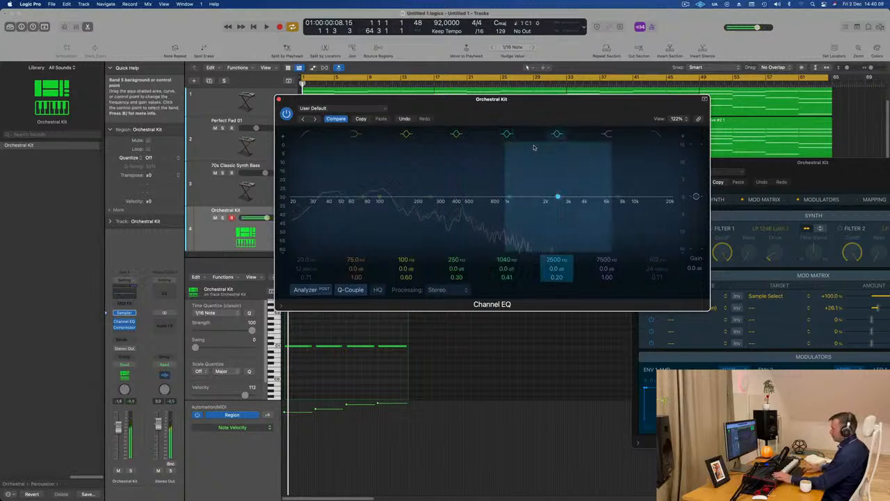
pyautogui.press('space')
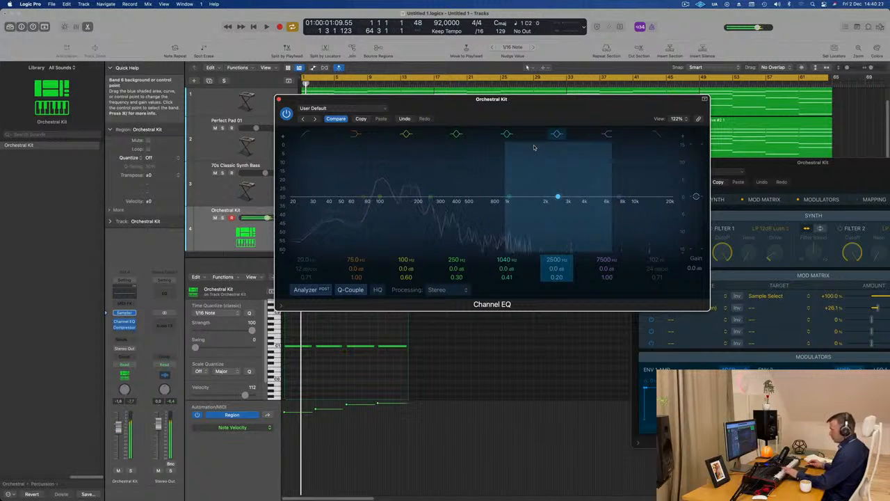
pyautogui.press('space')
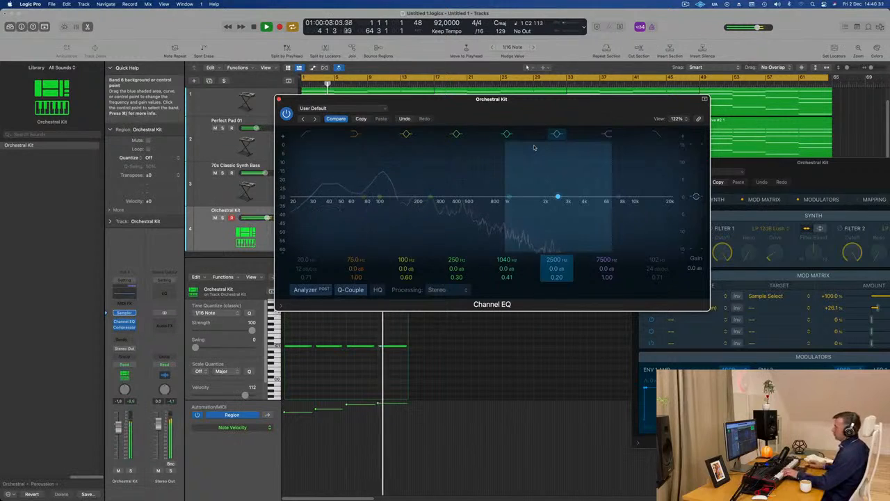
pyautogui.moveTo(587, 103); pyautogui.dragTo(874, 141)
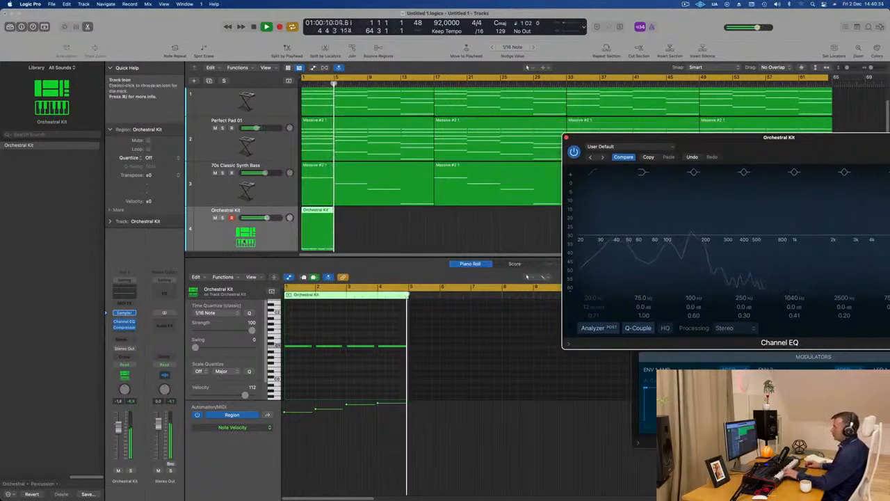
# Duplicate the Orchestral Kit track and record a one-bar, five-note percussion pattern at the start of the new track.
pyautogui.click(395, 261)
pyautogui.press('super+d')
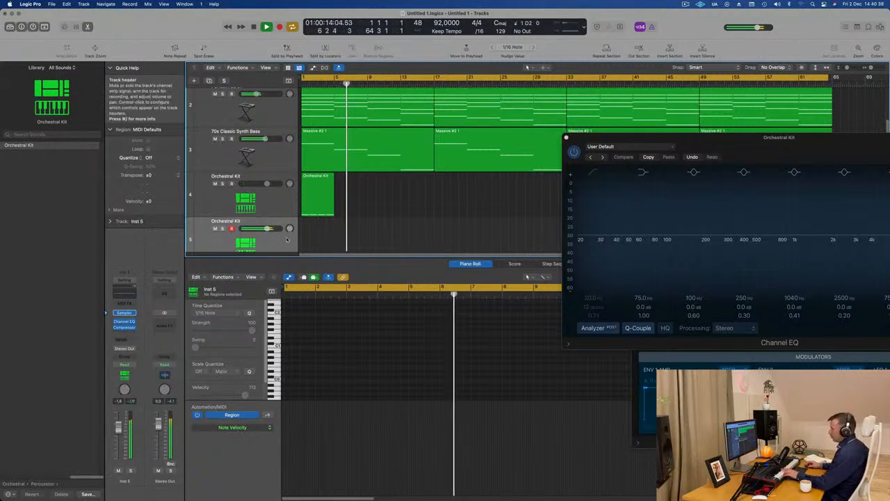
pyautogui.scroll(-1, 306, 238)
pyautogui.press('r')
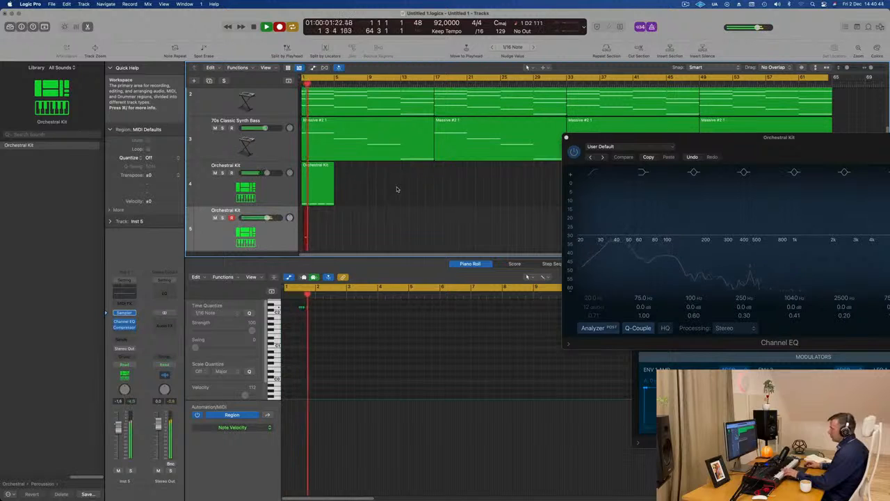
pyautogui.press('space')
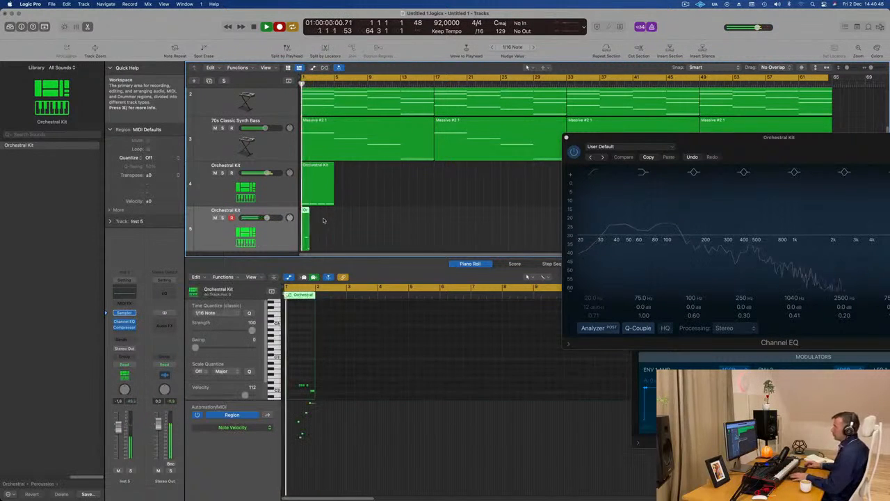
# Select all five recorded notes in the Piano Roll, nudge them 1/16 note earlier and check the timing by playback.
pyautogui.press('space')
pyautogui.press('super+a')
pyautogui.press('super+Right')
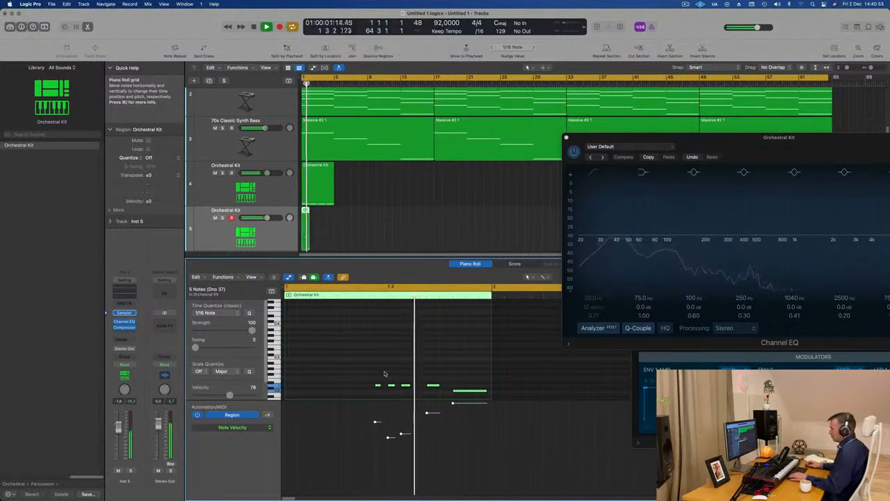
pyautogui.moveTo(364, 370); pyautogui.dragTo(459, 394)
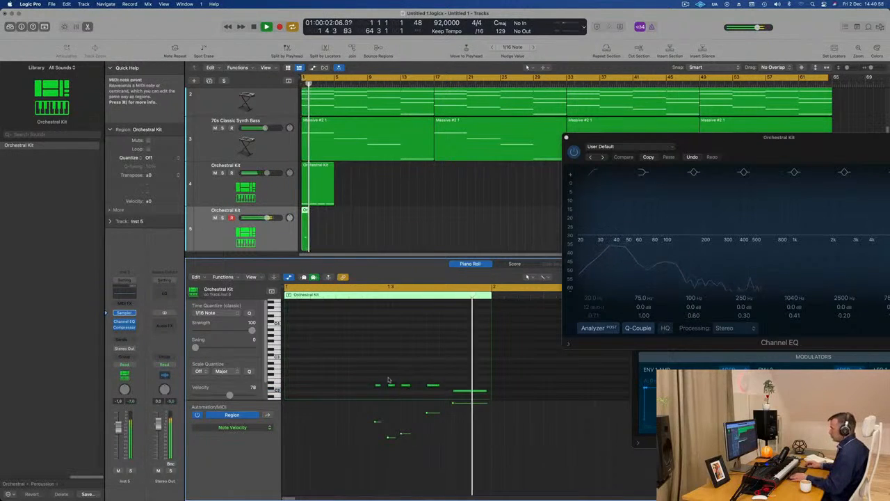
pyautogui.moveTo(365, 372); pyautogui.dragTo(514, 395)
pyautogui.hotkey('alt', 'Left')
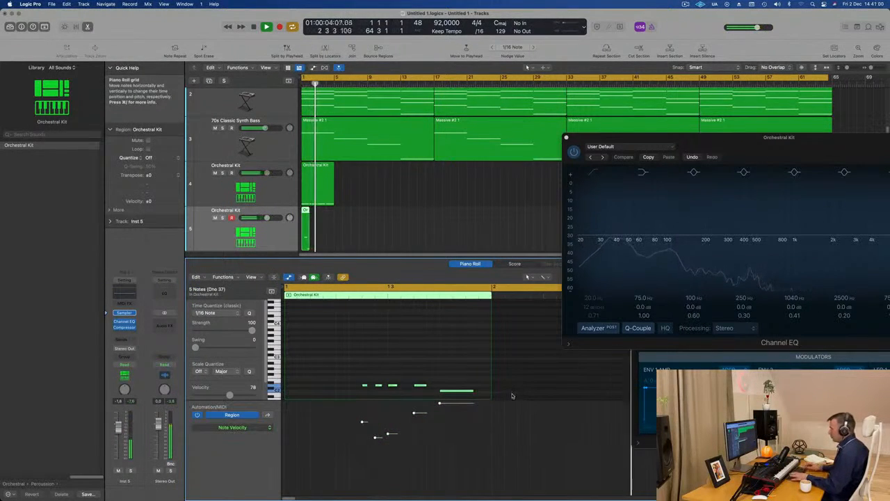
pyautogui.press('Return')
pyautogui.scroll(-1, 382, 362)
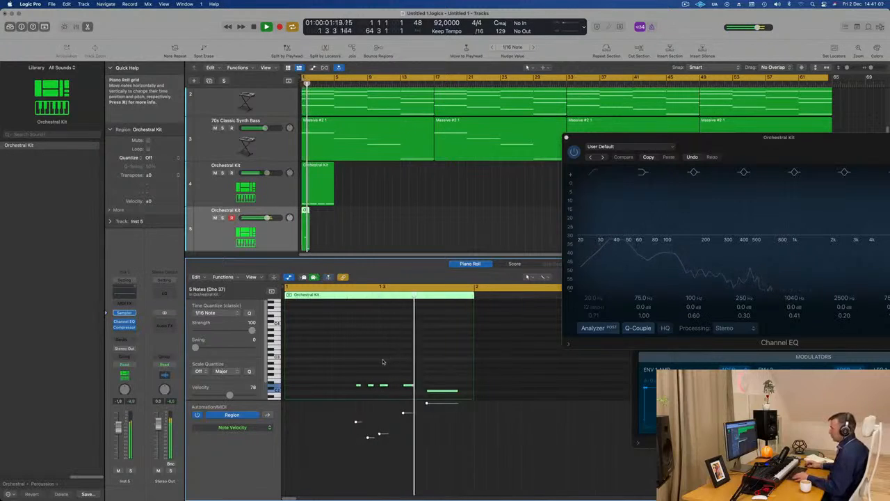
# Repeat the one-bar percussion region to fill four bars, lower the second Orchestral Kit track's volume and restart playback.
pyautogui.click(334, 232)
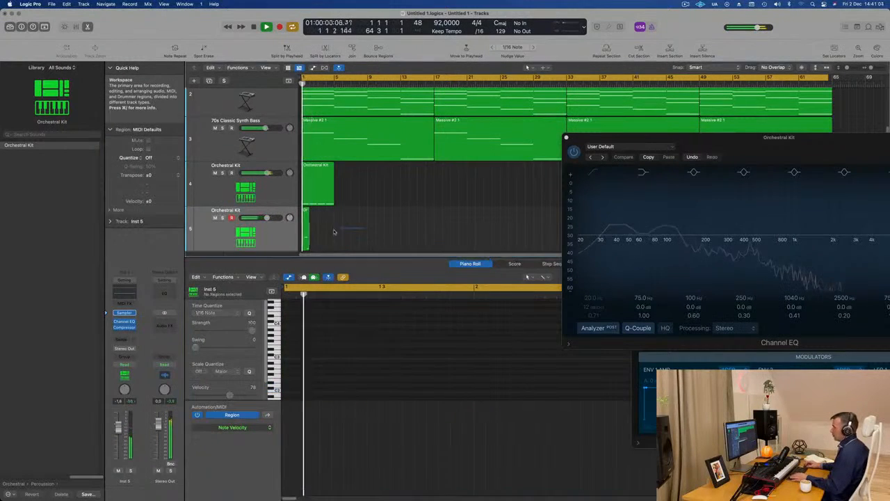
pyautogui.click(306, 232)
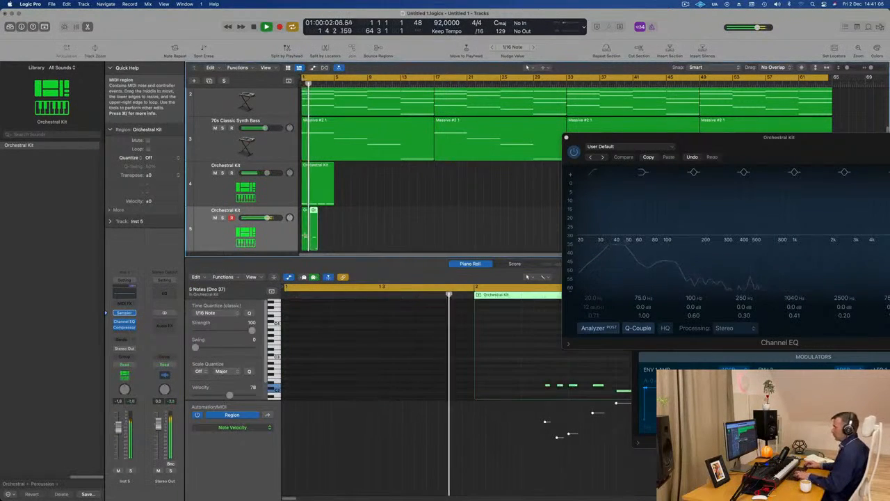
pyautogui.press('super+r')
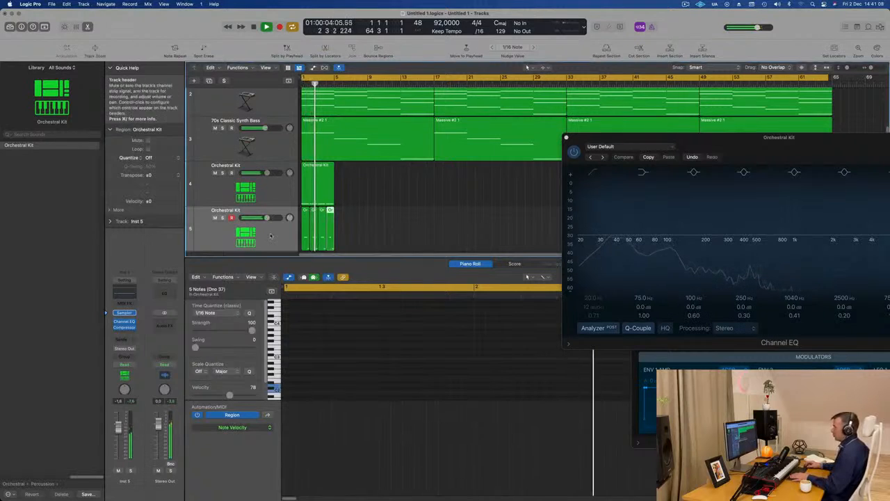
pyautogui.click(271, 236)
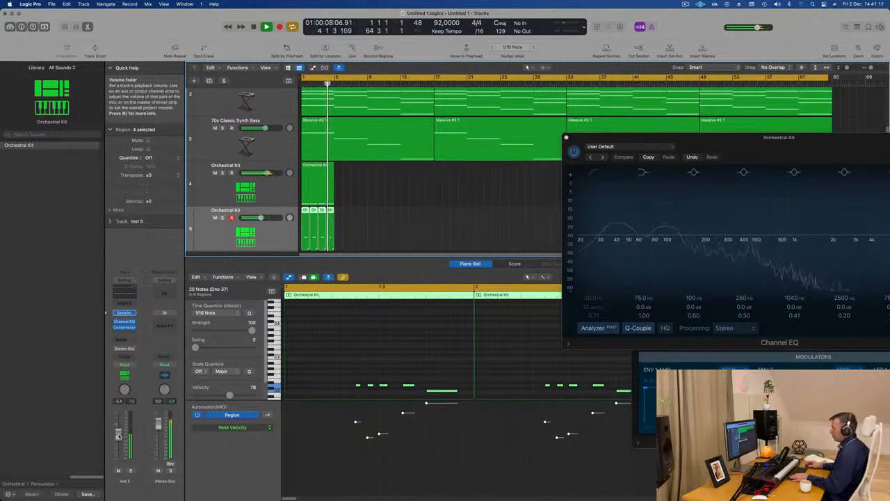
pyautogui.moveTo(380, 435); pyautogui.dragTo(380, 429)
pyautogui.press('Return')
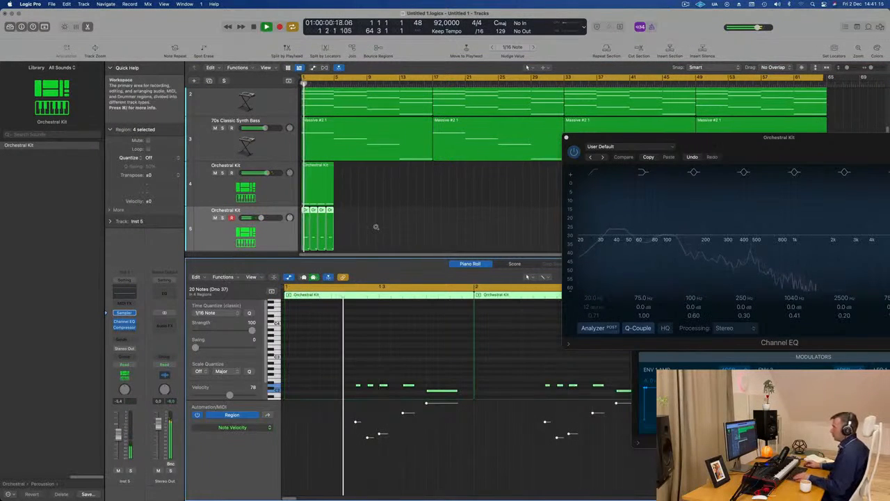
# Raise the velocities of the second, third and fourth notes in the first one-bar region, the fourth to about 116.
pyautogui.press('super+Left')
pyautogui.click(369, 435)
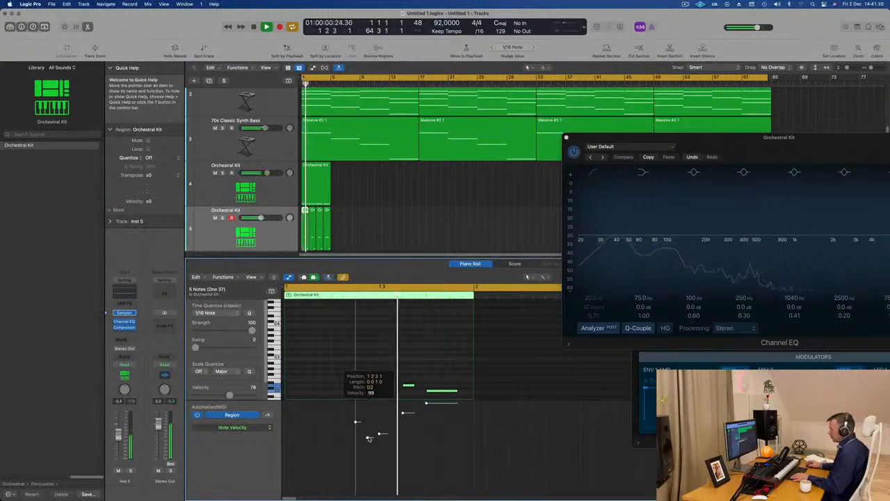
pyautogui.moveTo(368, 436); pyautogui.dragTo(379, 422)
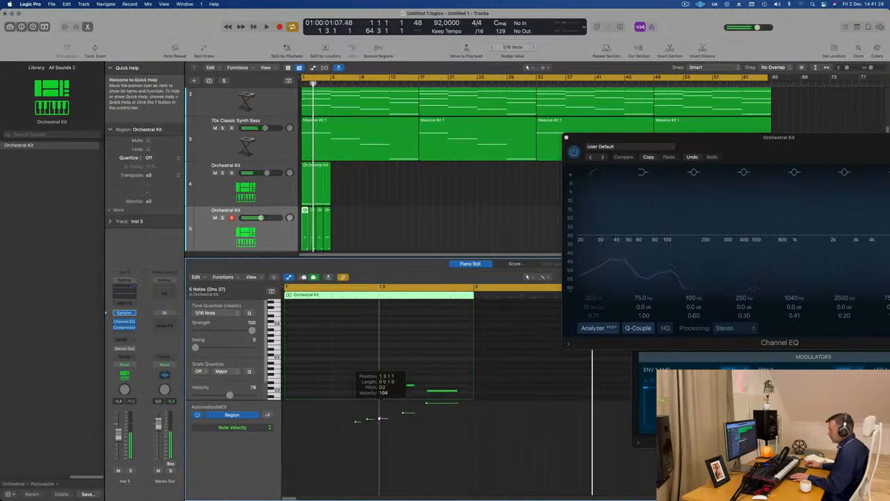
pyautogui.press('space')
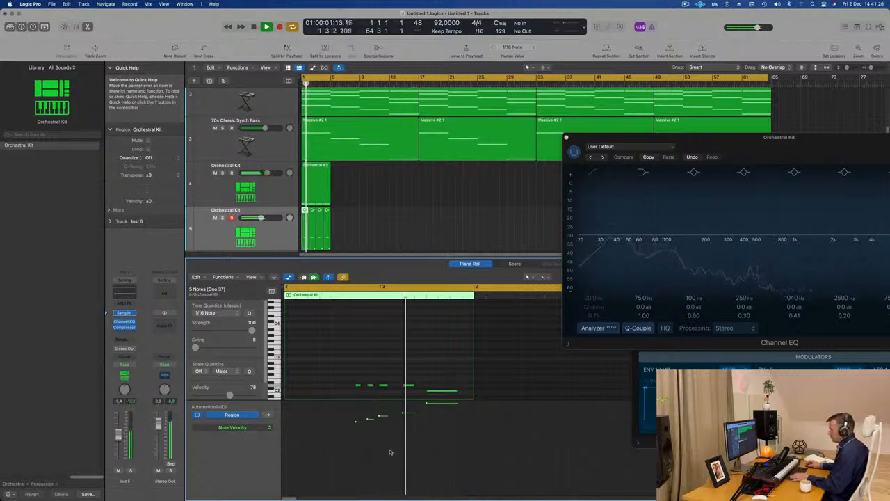
pyautogui.moveTo(403, 413); pyautogui.dragTo(405, 409)
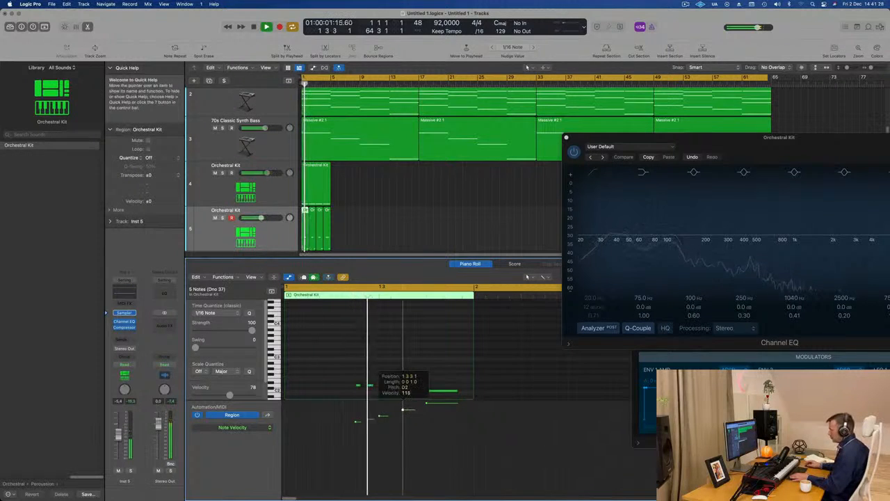
# Delete the three older one-bar copies and refill the four bars with repeats of the region with edited velocities.
pyautogui.click(225, 222)
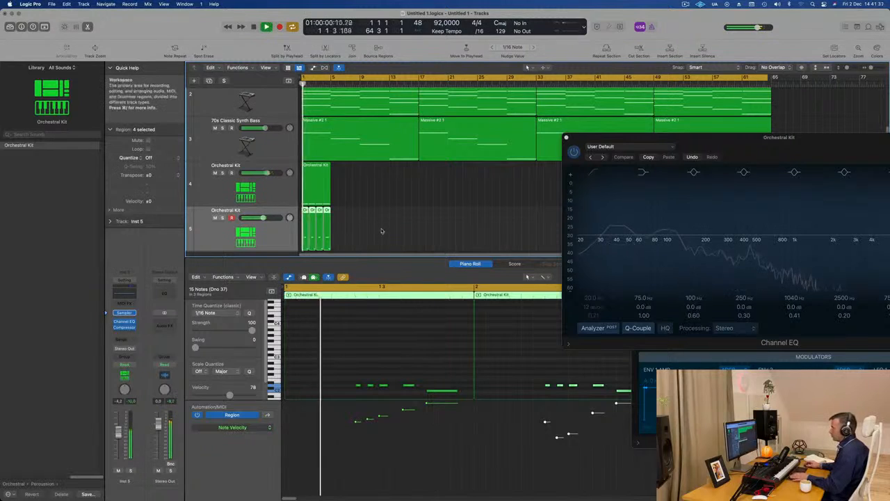
pyautogui.scroll(-1, 348, 240)
pyautogui.press('Delete')
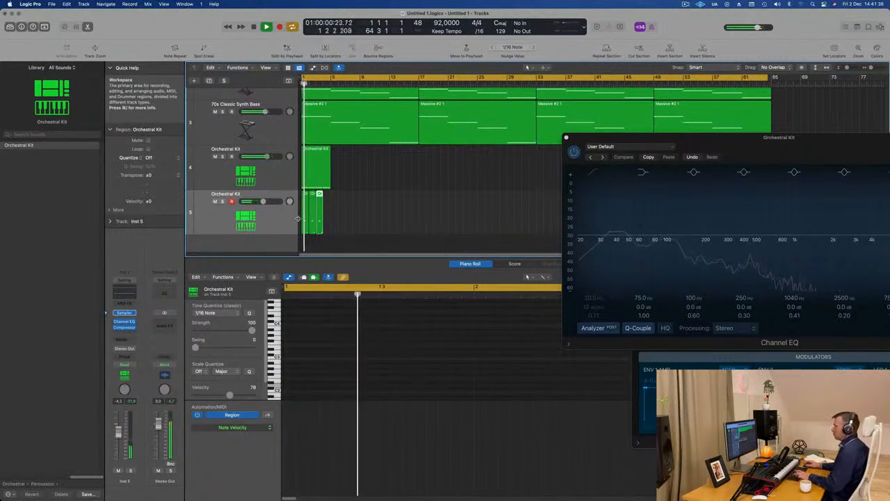
pyautogui.press('super+Left')
# Select the four-bar parts on both Orchestral Kit tracks and repeat them three times to fill 16 bars.
pyautogui.press('super+a')
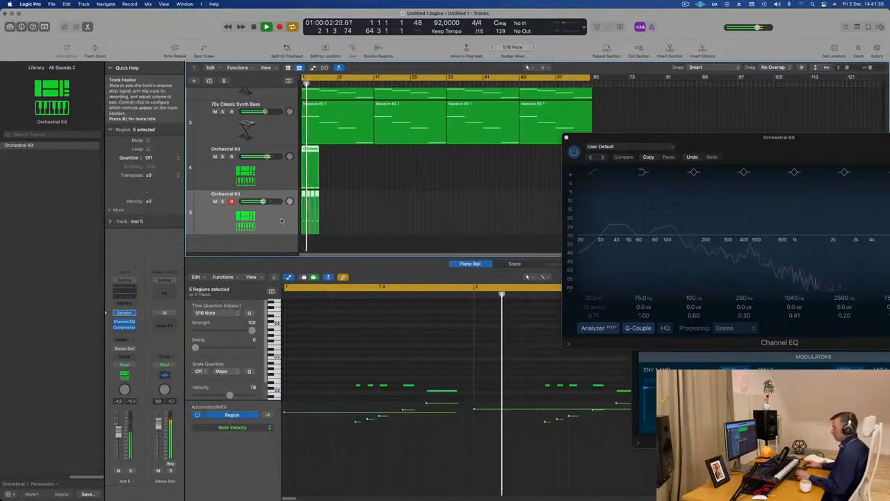
pyautogui.press('super+r')
pyautogui.press('super+r')
pyautogui.press('super+r')
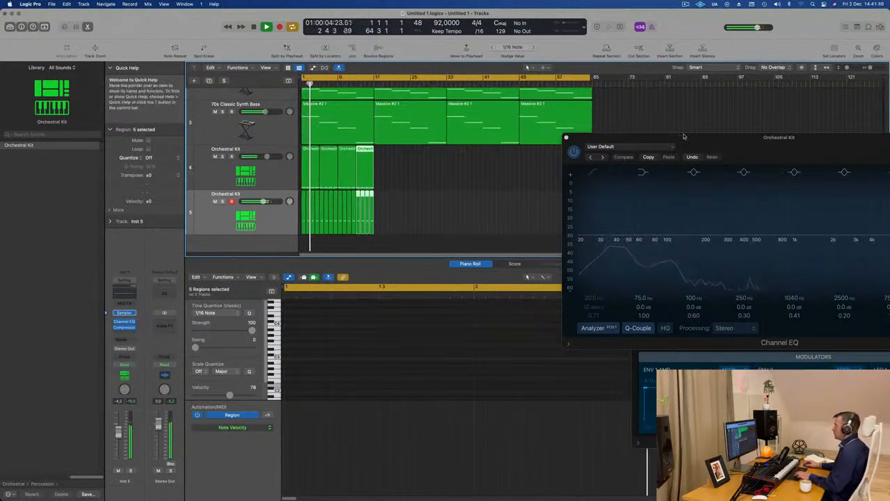
# Repeat the 16 bars of both Orchestral Kit tracks three times to fill 64 bars and move the plug-in windows aside.
pyautogui.moveTo(684, 136); pyautogui.dragTo(720, 240)
pyautogui.press('super+a')
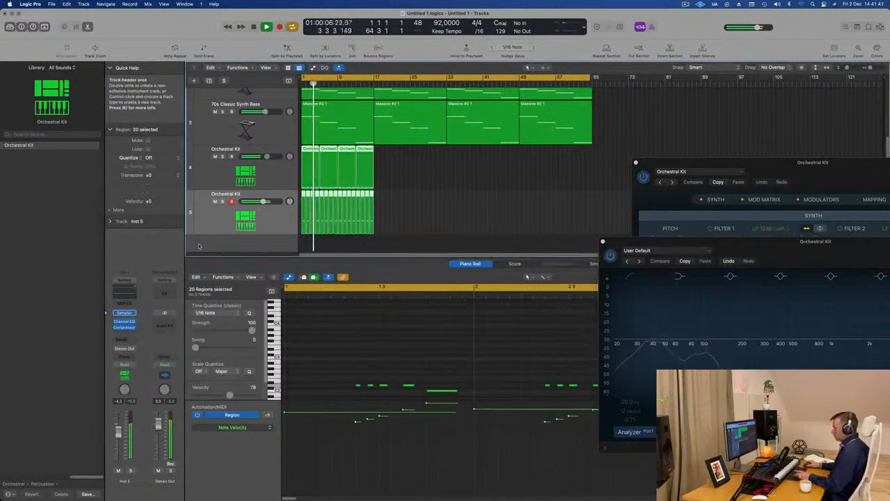
pyautogui.press('super+r')
pyautogui.press('super+r')
pyautogui.press('super+r')
pyautogui.moveTo(814, 241); pyautogui.dragTo(723, 258)
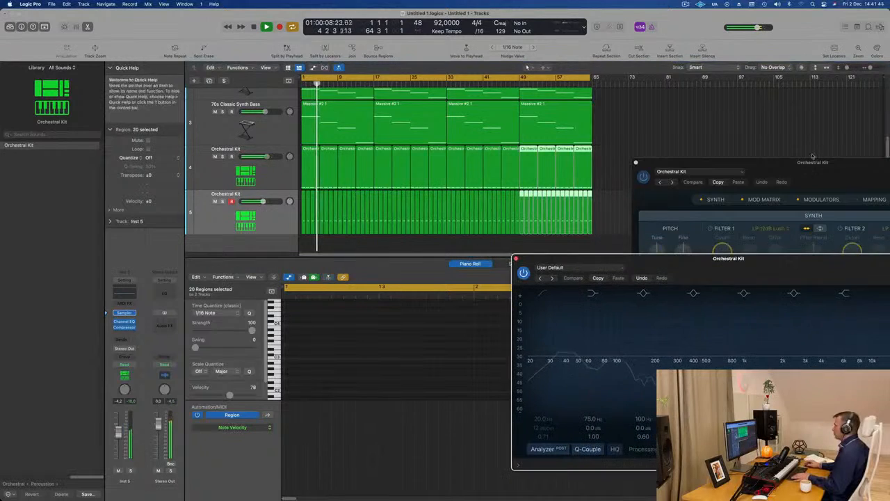
pyautogui.moveTo(812, 158); pyautogui.dragTo(810, 73)
# Slightly lower the volumes of both Orchestral Kit tracks and audition the mix from the start.
pyautogui.press('super+Up')
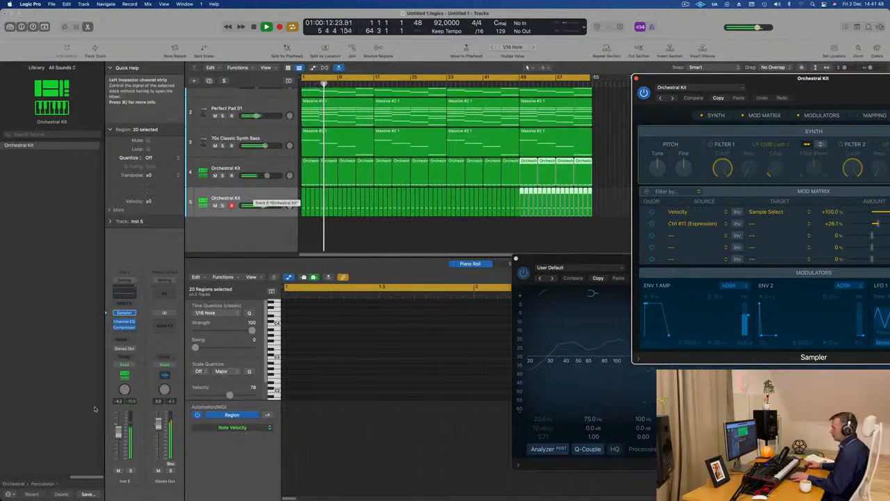
pyautogui.moveTo(265, 206); pyautogui.dragTo(260, 206)
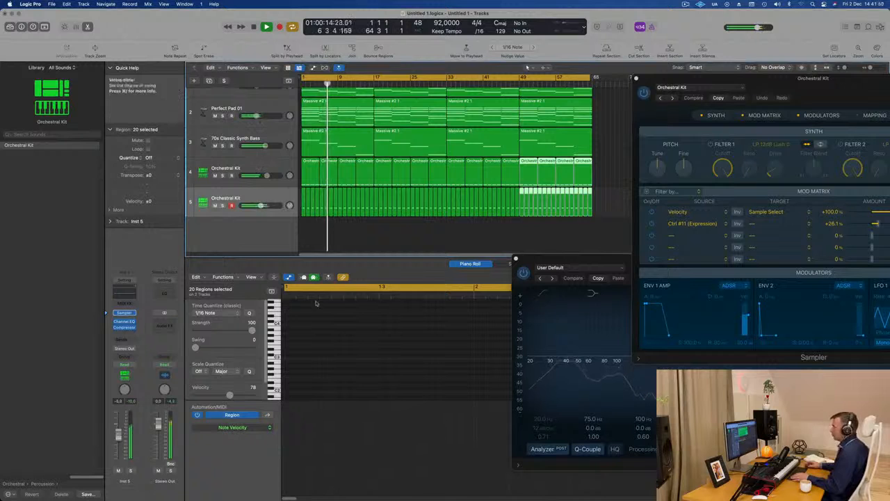
pyautogui.press('z')
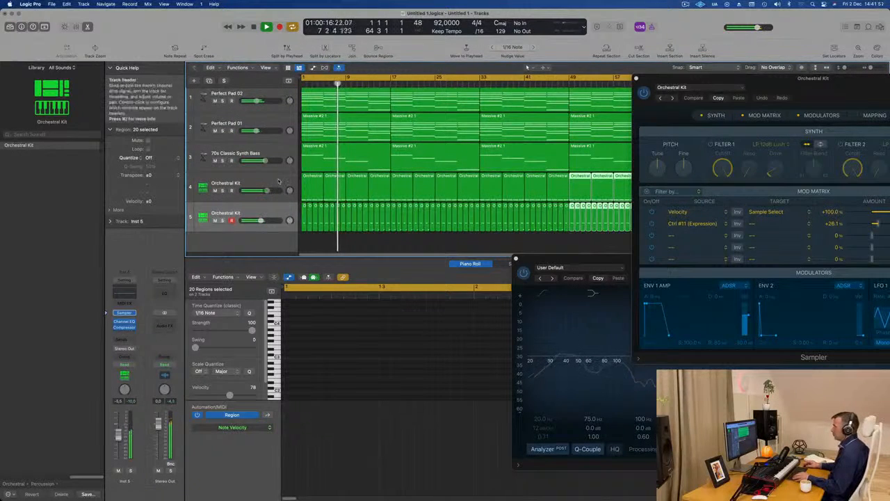
pyautogui.click(243, 187)
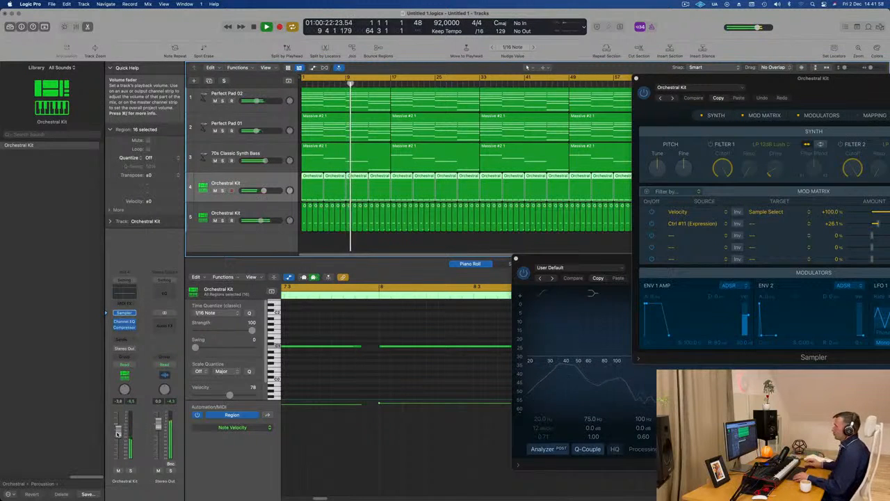
pyautogui.press('super+Left')
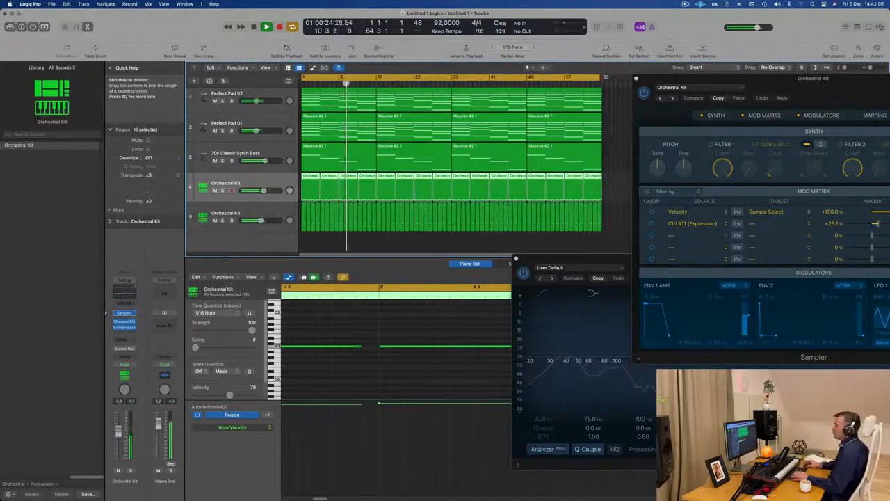
pyautogui.press('Return')
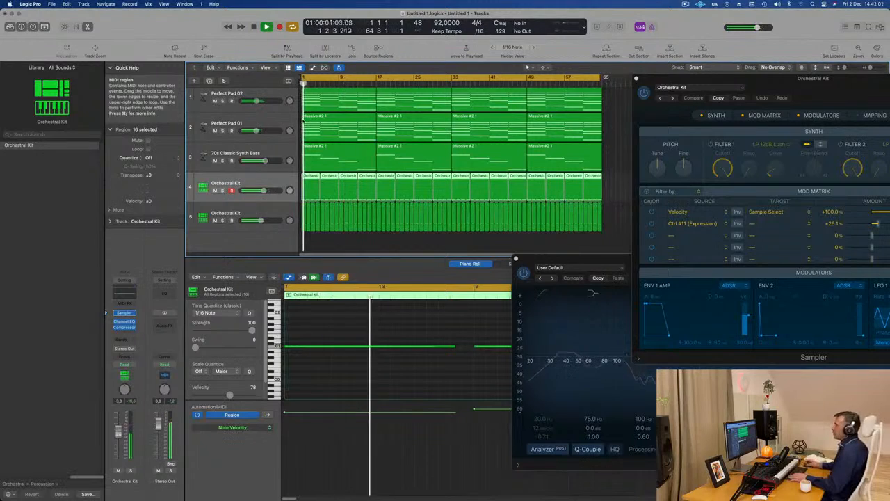
# Duplicate the Perfect Pad 01 track and open the Alchemy instrument on the new empty track.
pyautogui.click(301, 121)
pyautogui.press('Return')
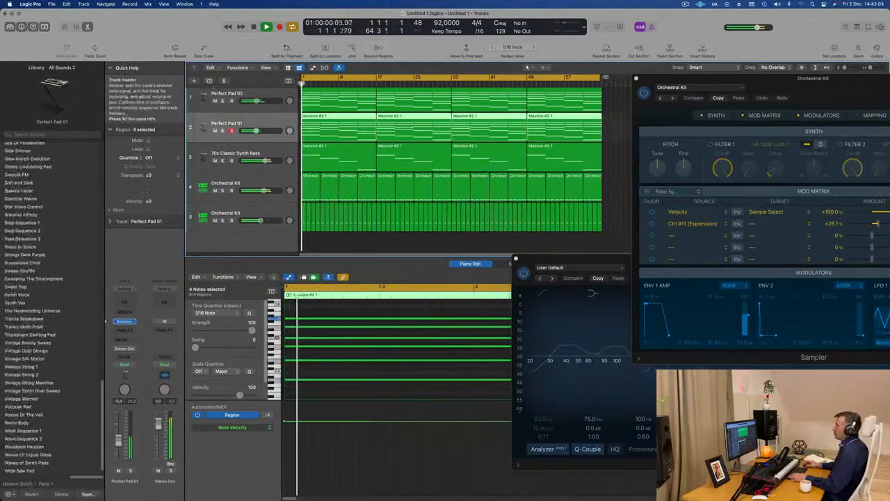
pyautogui.press('super+d')
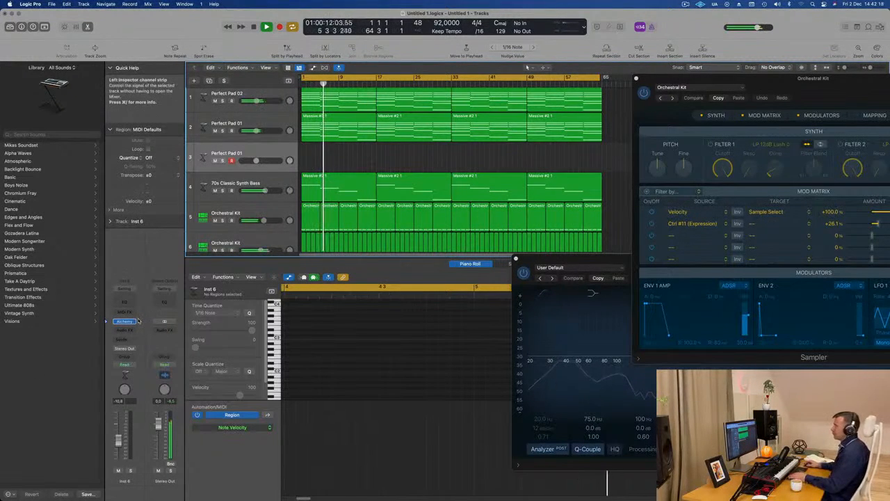
pyautogui.press('space')
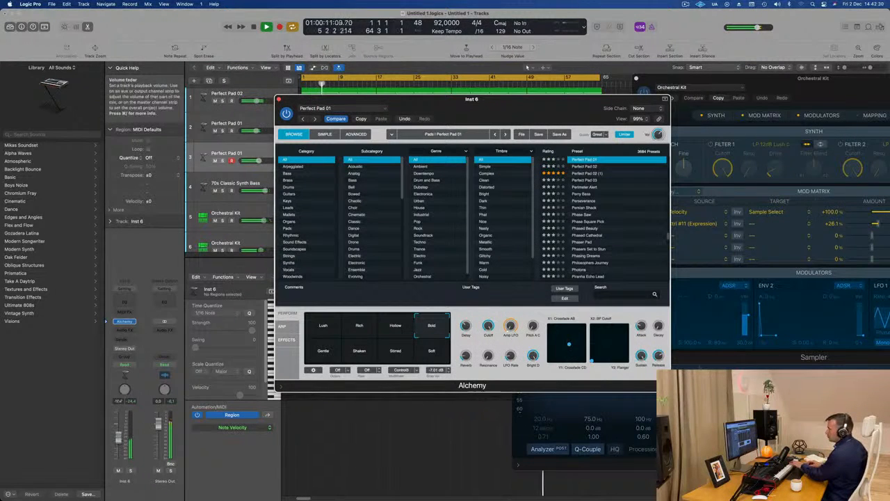
# Adjust Alchemy's Amp LFO and raise the duplicated Perfect Pad 01 track's volume while playing along.
pyautogui.click(119, 428)
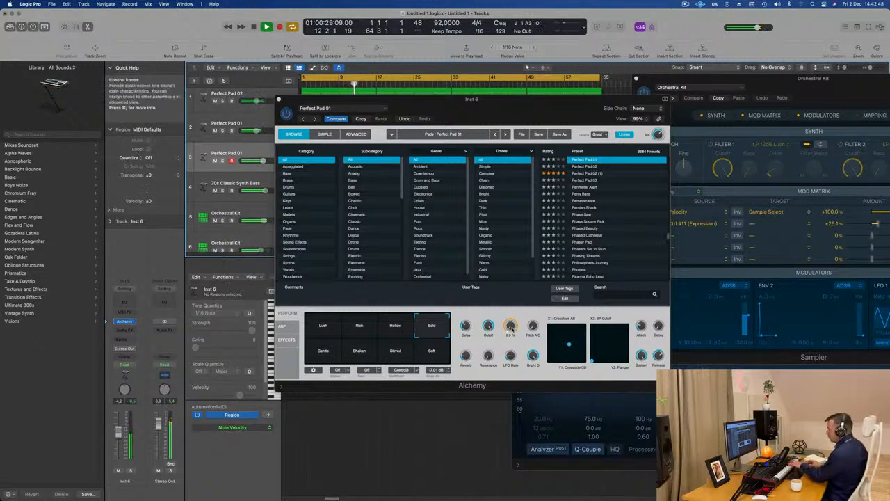
pyautogui.click(511, 306)
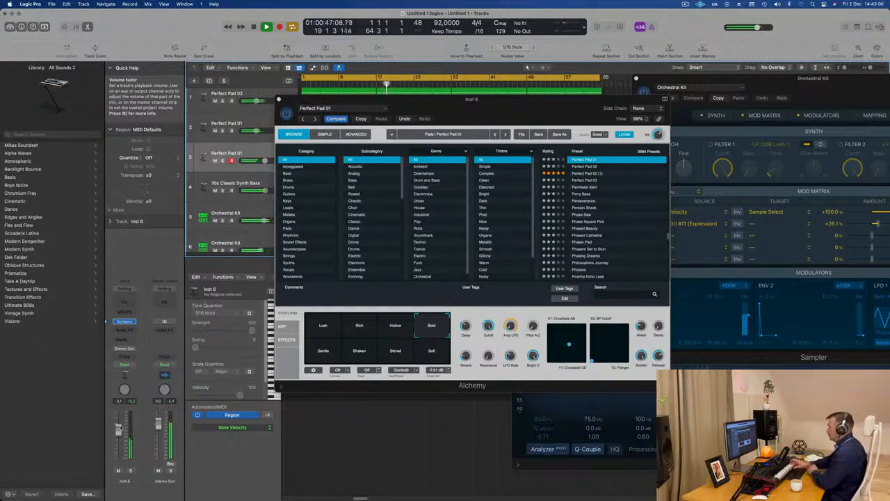
pyautogui.press('Return')
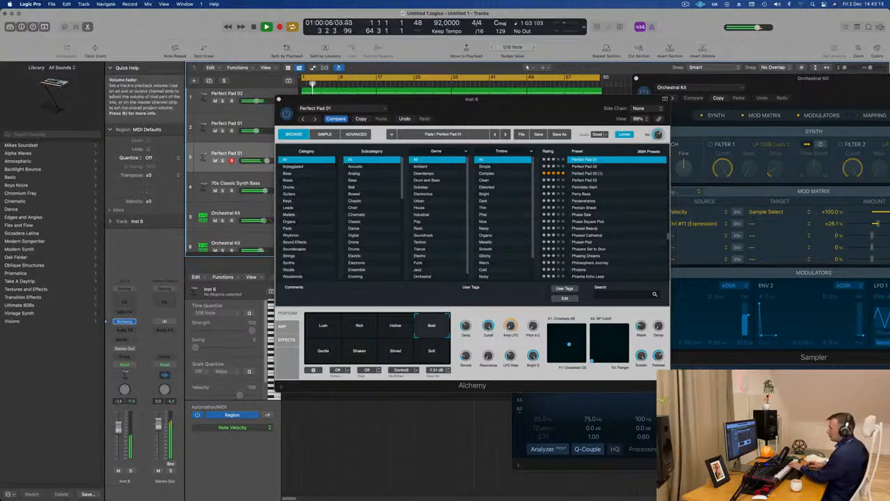
# Add a Channel EQ to the duplicated Perfect Pad 01 track and raise its low cut to 725 Hz.
pyautogui.click(125, 301)
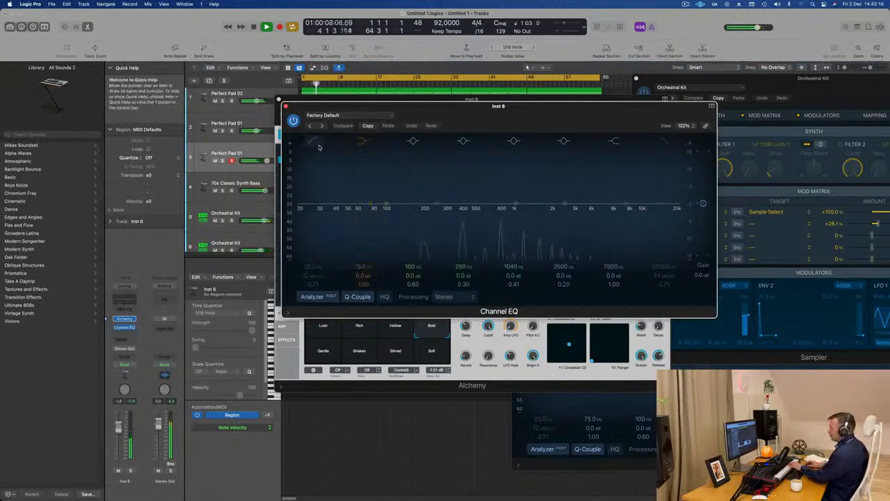
pyautogui.moveTo(320, 147)
pyautogui.mouseDown()
pyautogui.moveTo(334, 194)
pyautogui.moveTo(396, 209)
pyautogui.moveTo(529, 212)
pyautogui.moveTo(495, 215)
pyautogui.mouseUp()
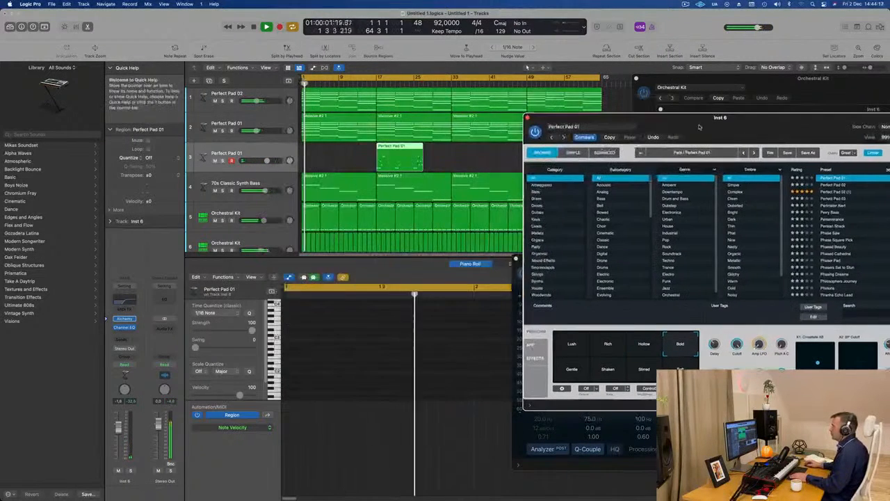
# Move the recorded Perfect Pad 01 region to bar 1 and audition its notes in the Piano Roll.
pyautogui.moveTo(393, 154); pyautogui.dragTo(323, 148)
pyautogui.click(341, 375)
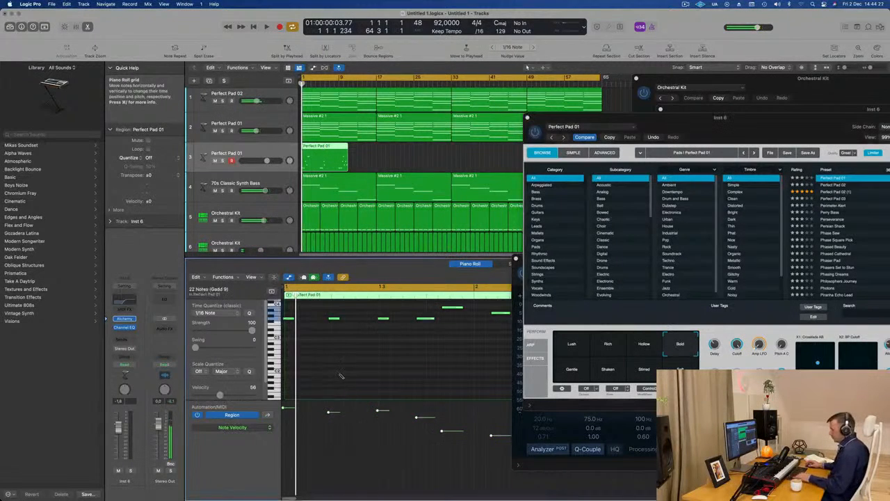
pyautogui.press('space')
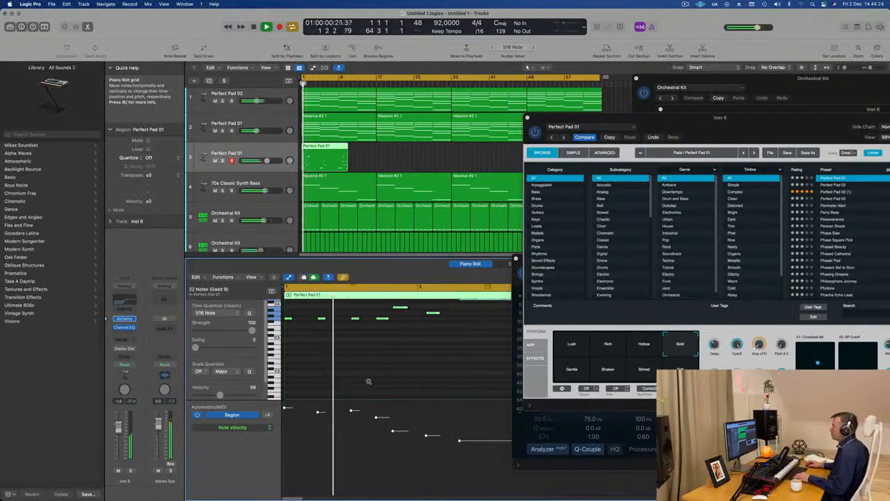
pyautogui.scroll(2, 391, 378)
pyautogui.scroll(2, 391, 378)
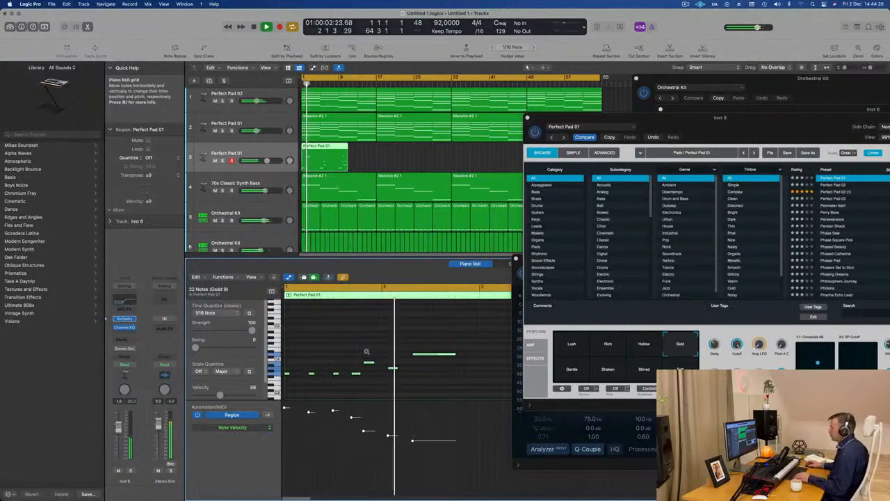
pyautogui.hscroll(-4, 366, 351)
pyautogui.hscroll(-2, 366, 351)
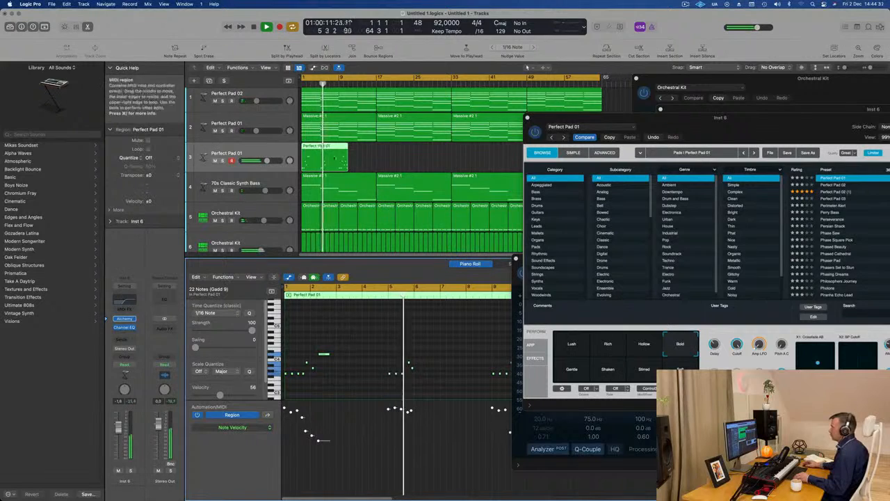
# Replay the region on the third track from the start and delete it.
pyautogui.press('super+Right')
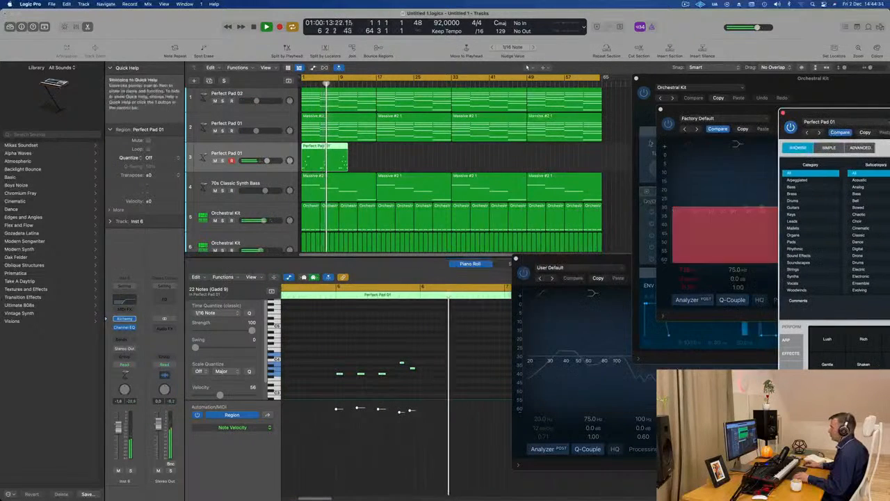
pyautogui.press('super+Right')
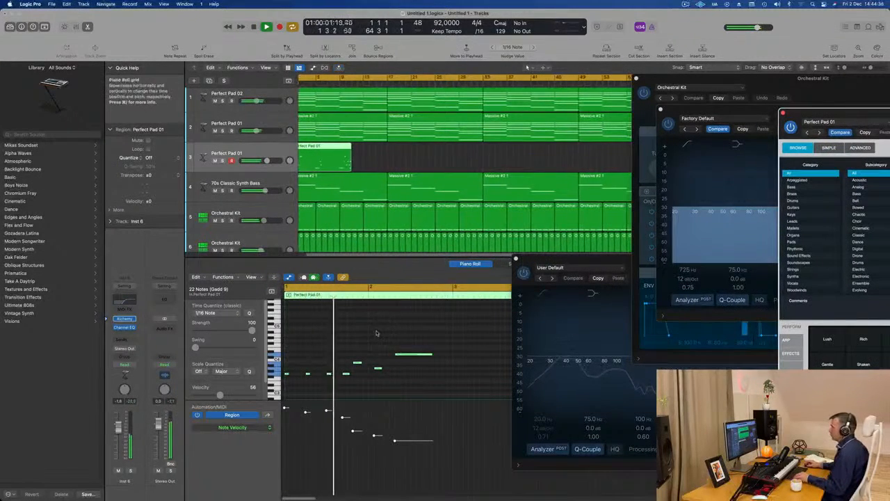
pyautogui.press('super+Left')
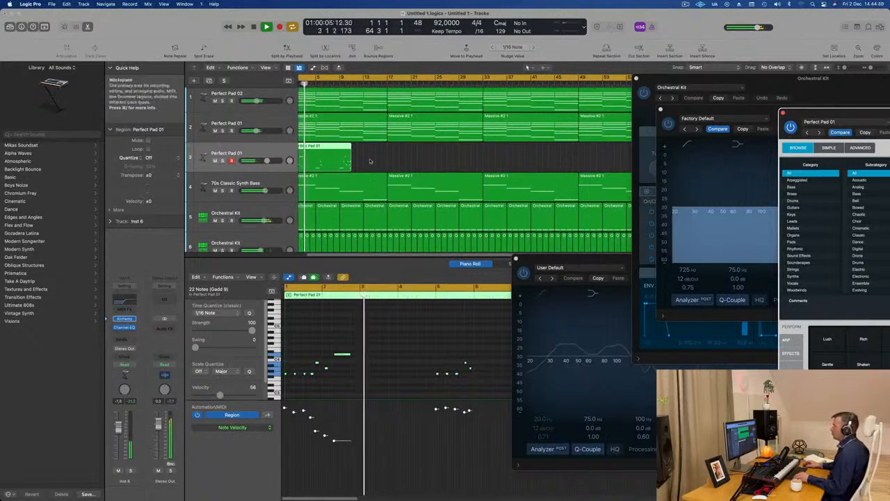
pyautogui.press('BackSpace')
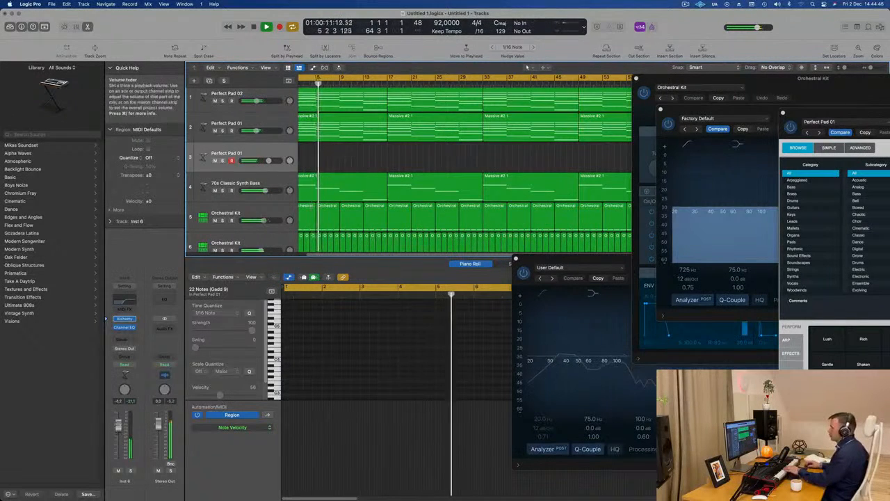
# Raise the third track's volume to -0.5 dB and switch its Alchemy transform pad to the Gentle snapshot.
pyautogui.moveTo(119, 428); pyautogui.dragTo(121, 424)
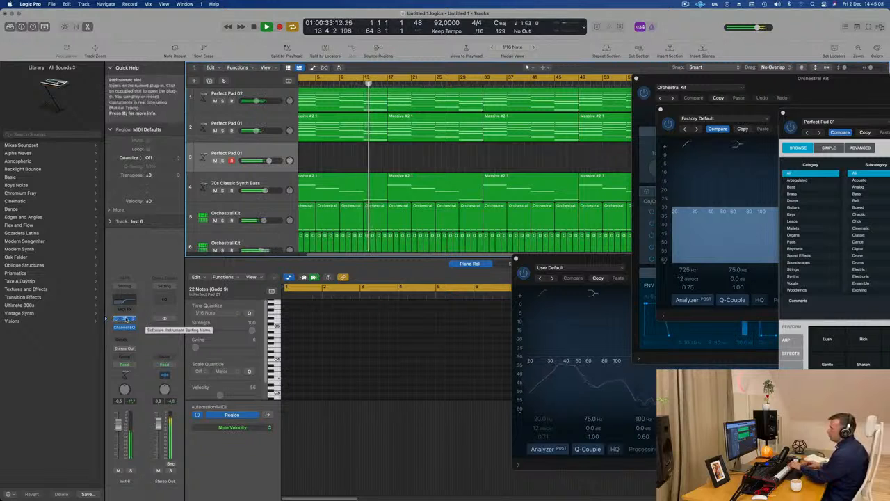
pyautogui.click(126, 319)
pyautogui.click(124, 319)
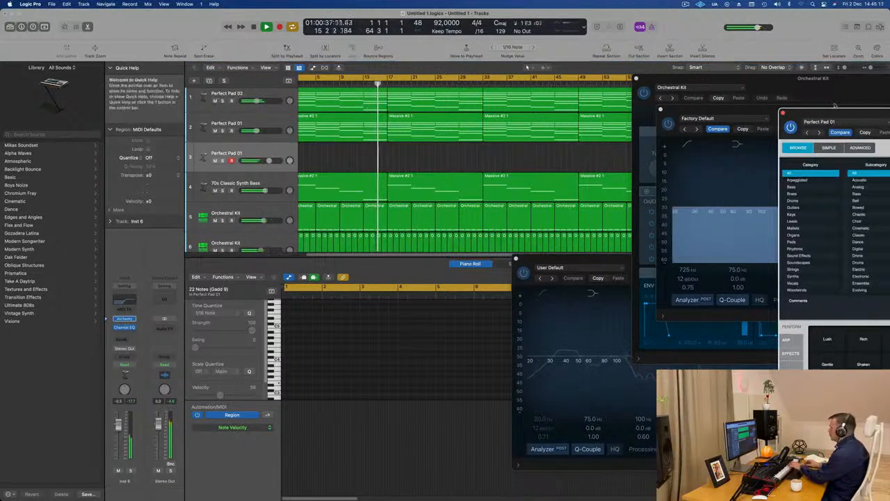
pyautogui.moveTo(838, 122); pyautogui.dragTo(291, 155)
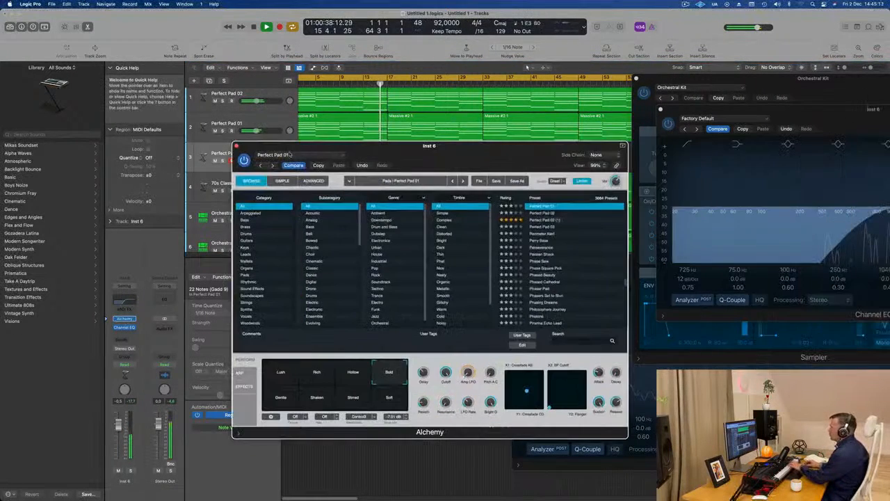
pyautogui.click(356, 379)
pyautogui.click(317, 376)
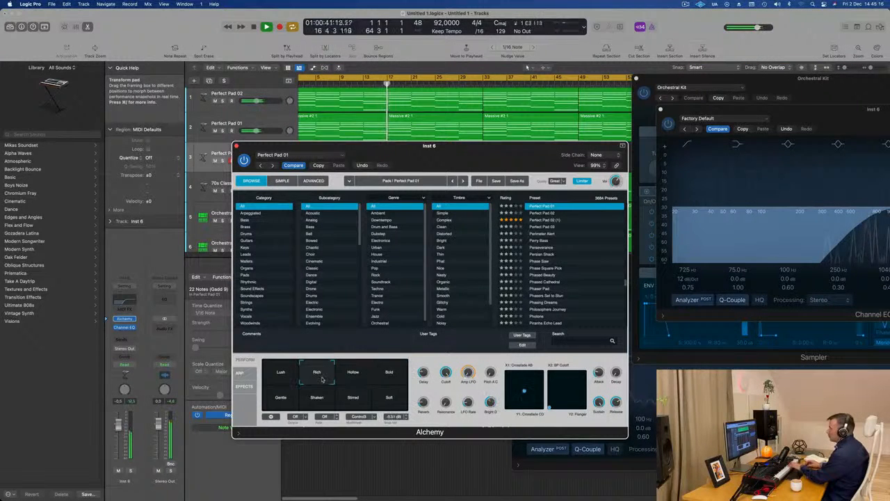
pyautogui.click(284, 399)
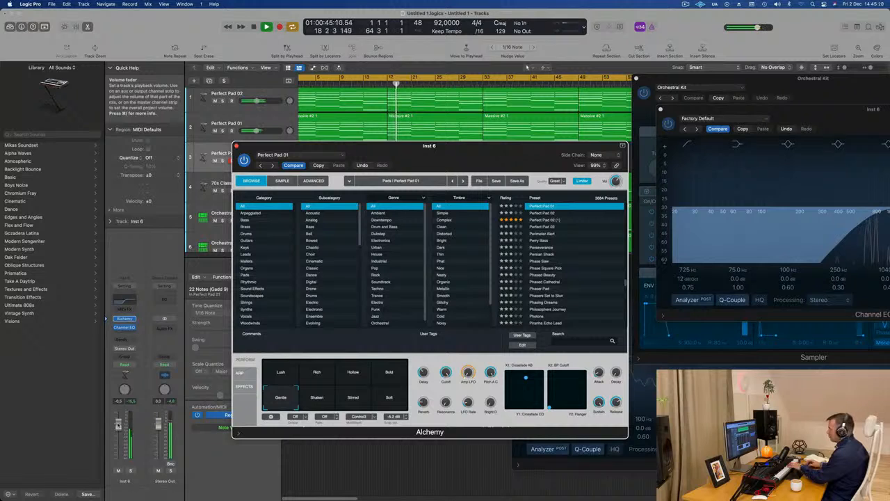
# Set the third track's volume to -0.4 dB and record a new pad melody over bars 26 to 32.
pyautogui.click(118, 424)
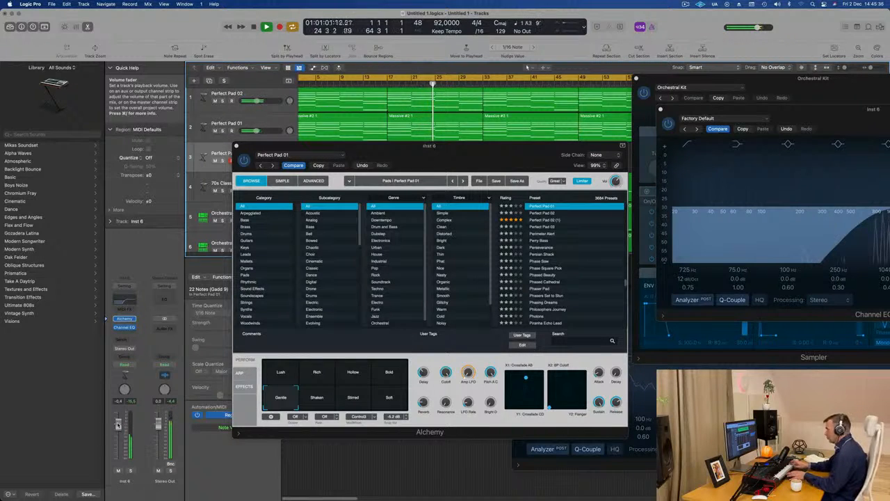
pyautogui.press('r')
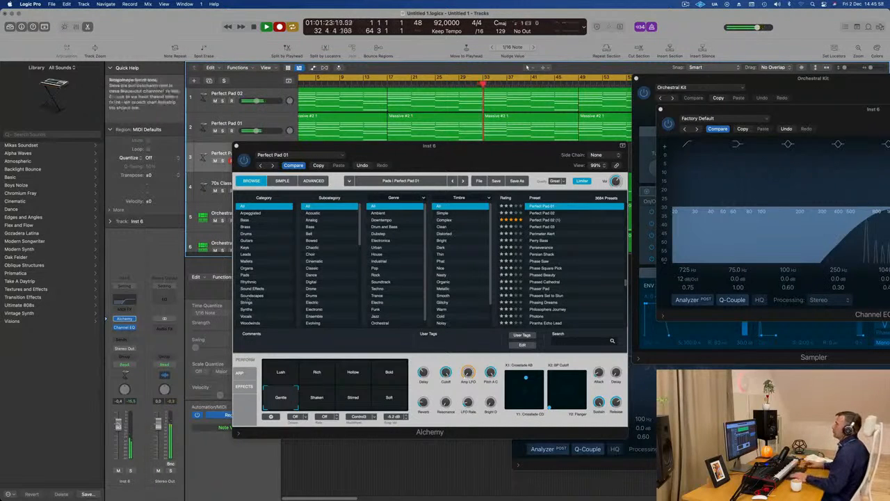
pyautogui.moveTo(506, 146); pyautogui.dragTo(889, 165)
pyautogui.press('space')
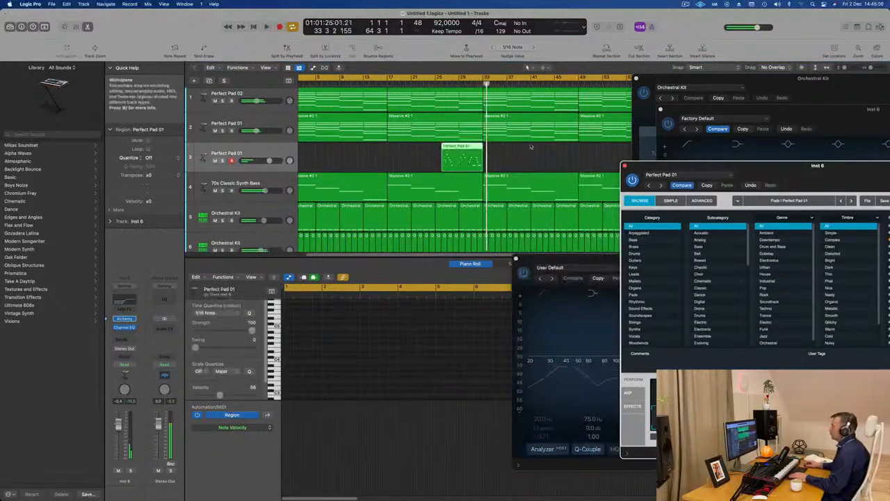
# Split the new recording and its crossing notes at bar 29, keeping only its last four bars and placing them at bar 1.
pyautogui.click(459, 149)
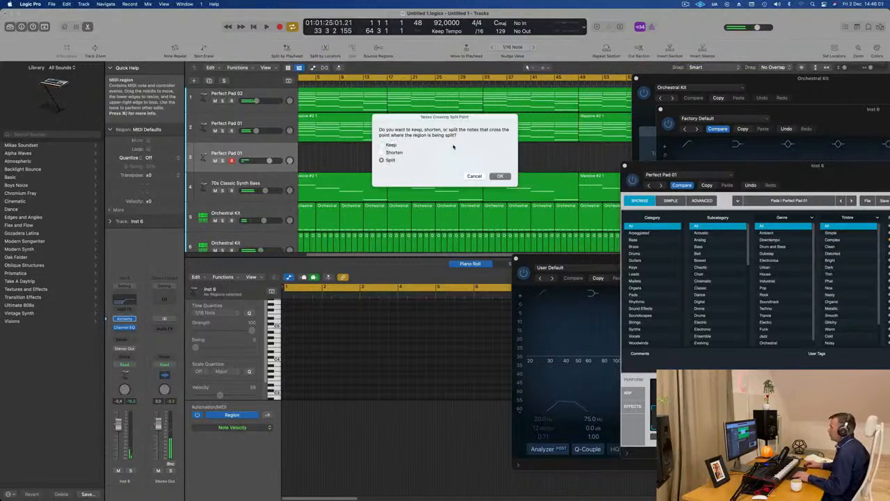
pyautogui.click(501, 176)
pyautogui.press('space')
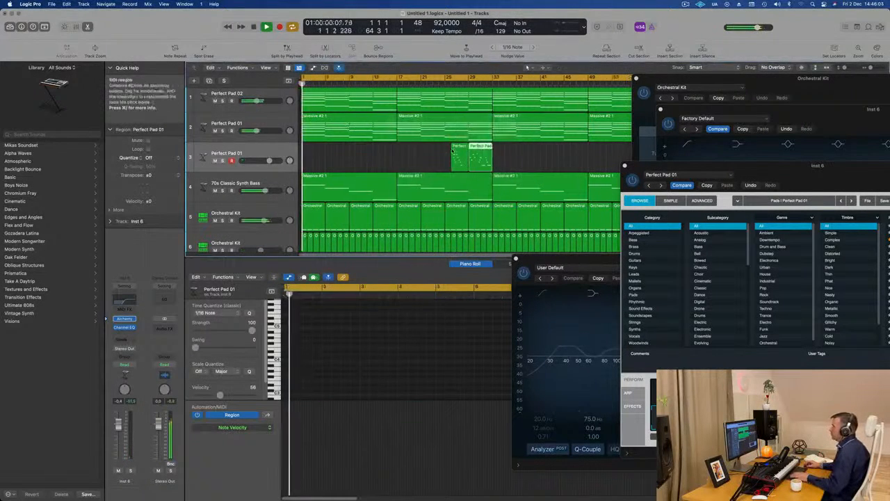
pyautogui.moveTo(456, 150); pyautogui.dragTo(307, 150)
# Audition the four-bar pad region and nudge its second note slightly later in the Piano Roll.
pyautogui.press('space')
pyautogui.press('space')
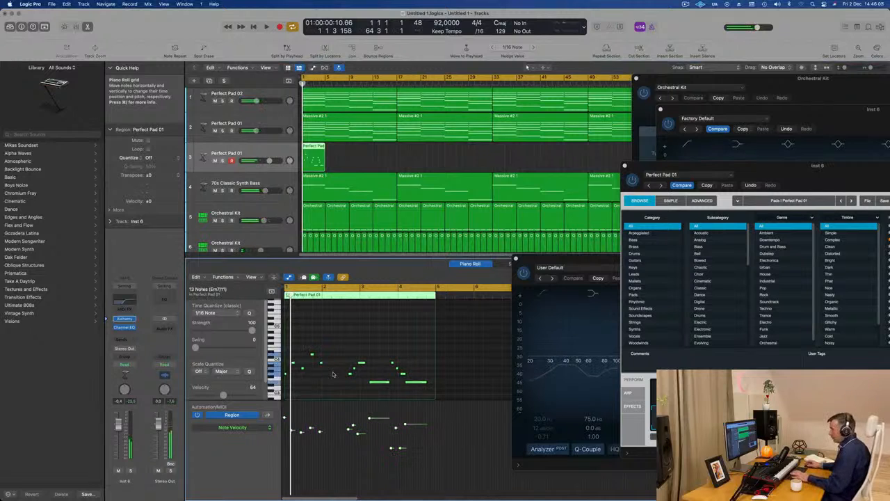
pyautogui.press('space')
pyautogui.press('super+Right')
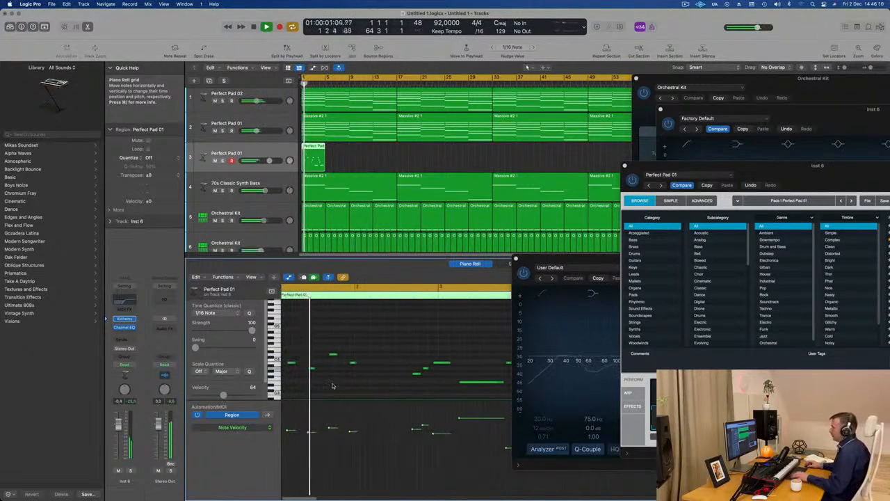
pyautogui.press('space')
pyautogui.click(307, 363)
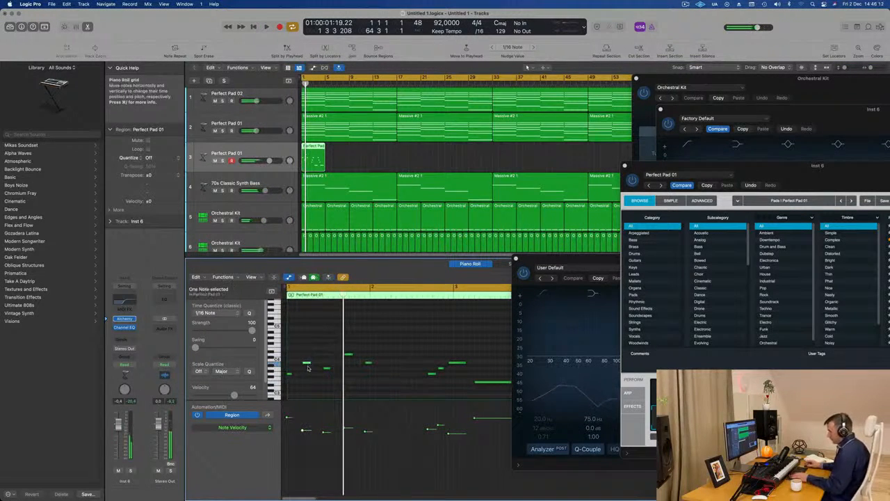
pyautogui.hotkey('alt', 'Left')
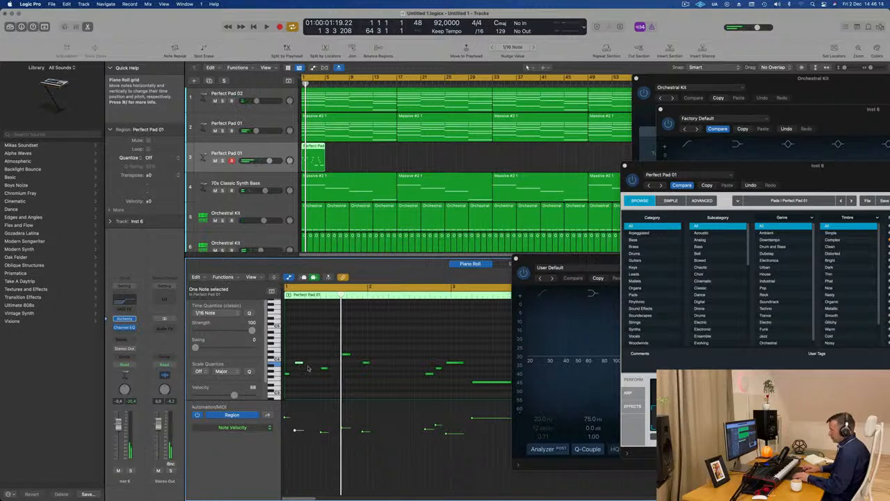
pyautogui.press('space')
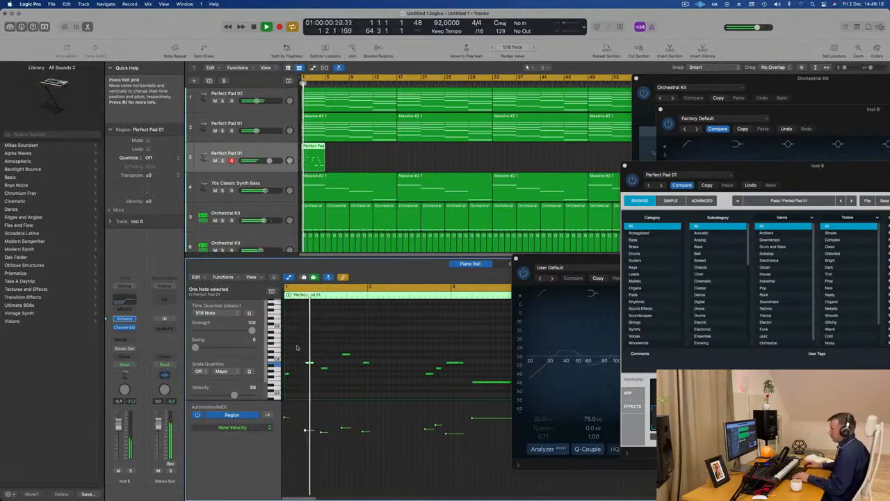
# Nudge the third and fourth notes of the pad melody slightly later during playback.
pyautogui.hotkey('alt', 'Right')
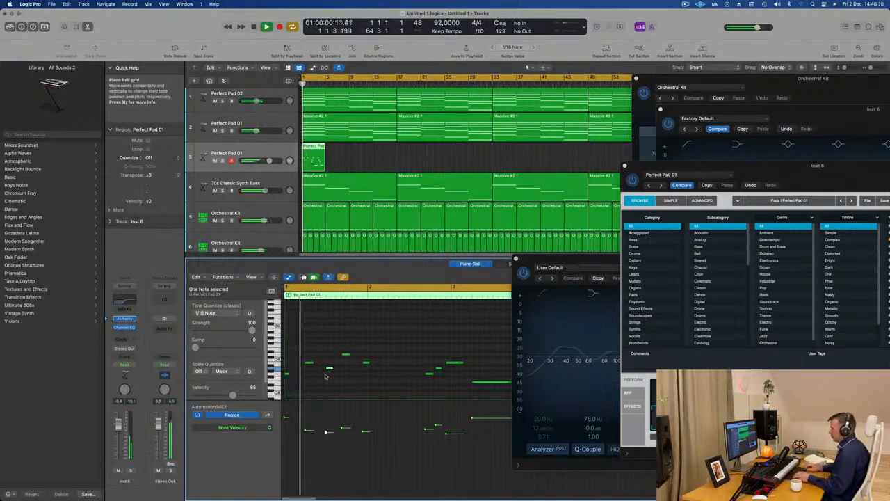
pyautogui.press('Right')
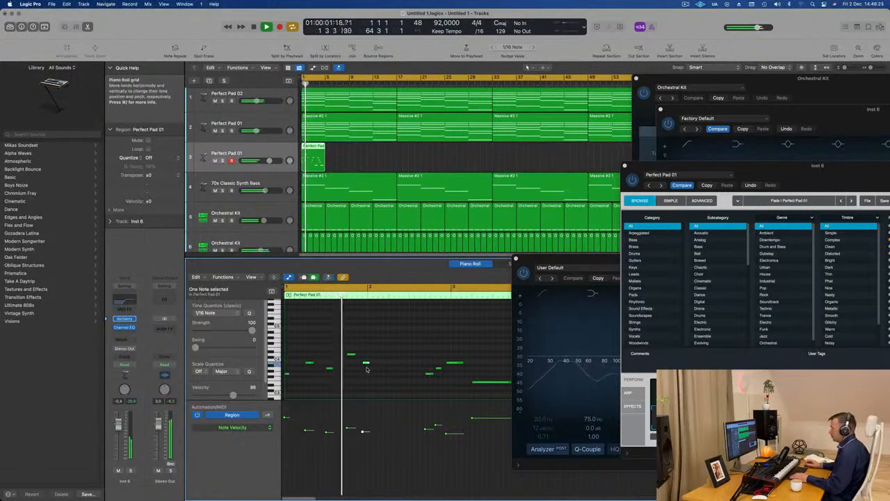
pyautogui.click(365, 362)
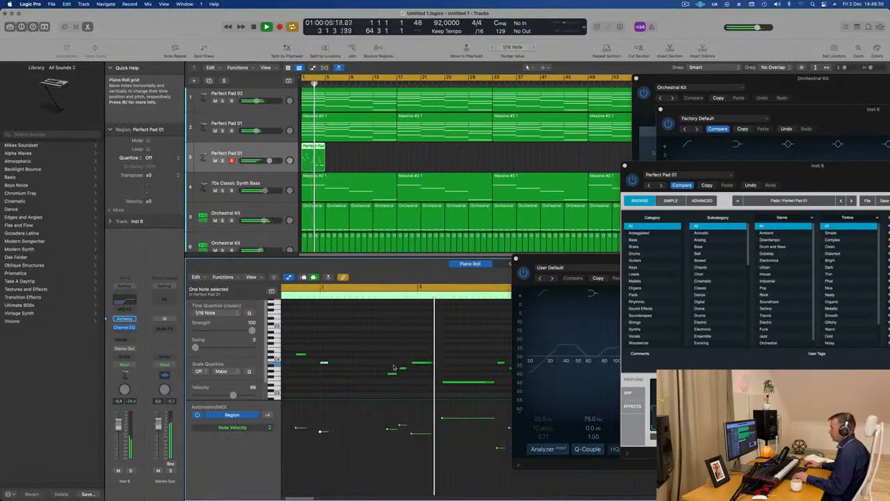
# Shift the last short note before bar 3 and the longer note after it later, starting the longer one on bar 3.
pyautogui.press('space')
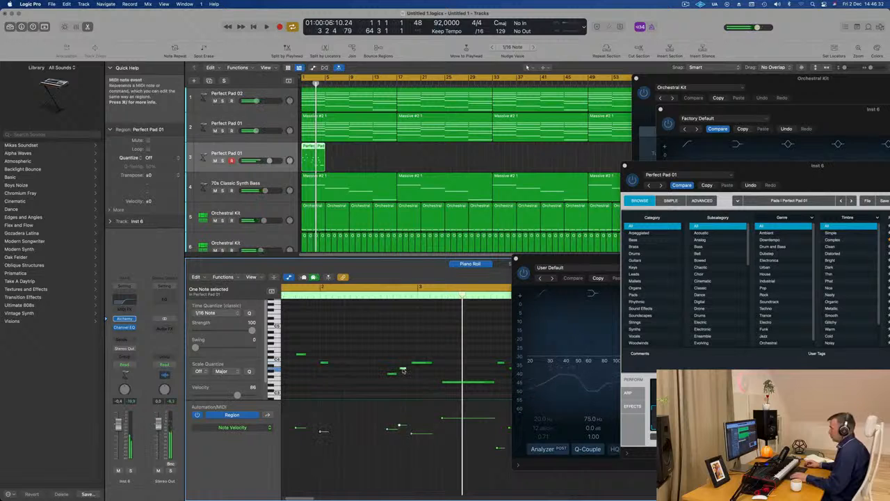
pyautogui.moveTo(404, 370); pyautogui.dragTo(418, 368)
pyautogui.press('space')
# Replay the pad region from the start and examine the timing of its notes through bar 4.
pyautogui.press('super+Left')
pyautogui.press('super+Left')
pyautogui.press('super+Left')
pyautogui.press('super+Left')
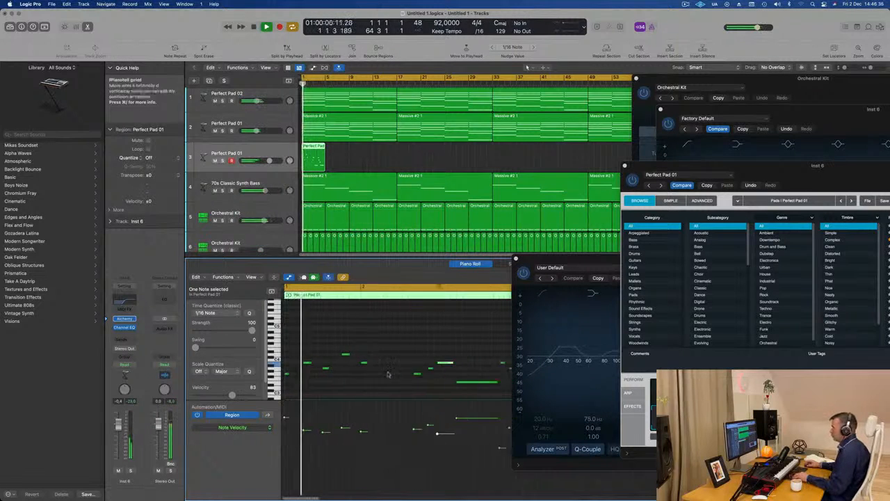
pyautogui.press('super+Right')
pyautogui.press('super+Right')
pyautogui.press('super+Right')
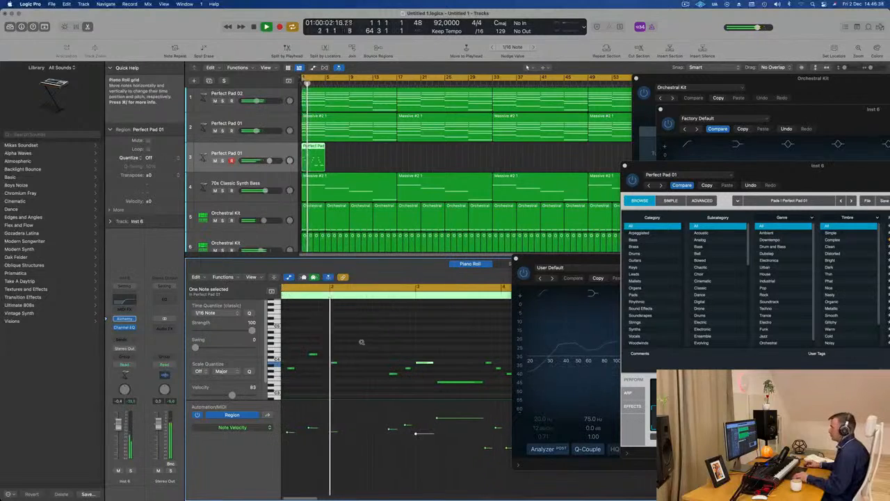
pyautogui.press('super+Left')
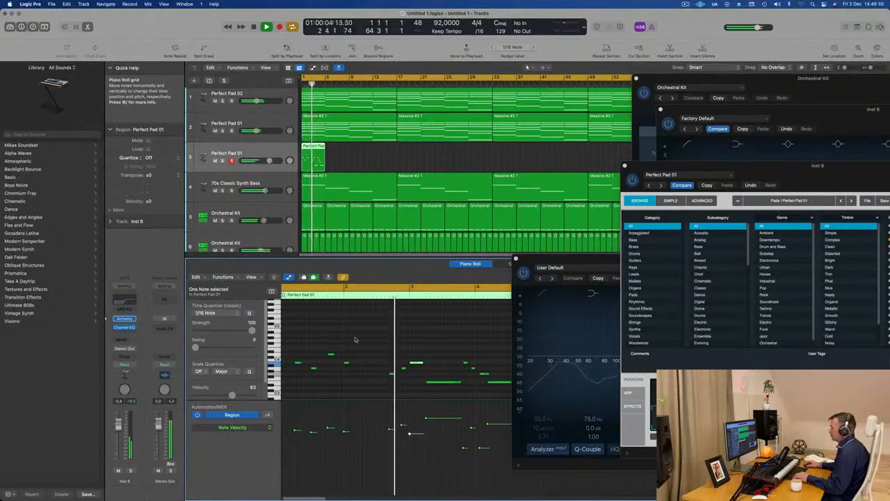
pyautogui.press('super+Right')
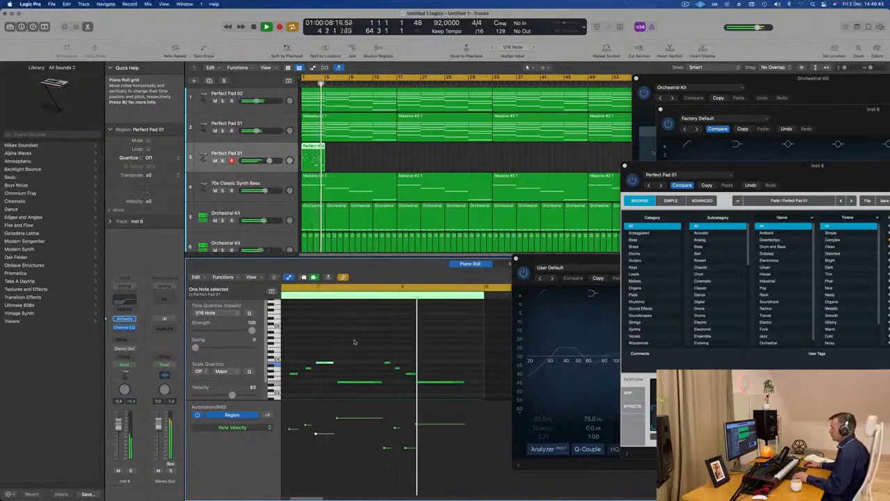
pyautogui.press('super+Right')
pyautogui.press('super+Left')
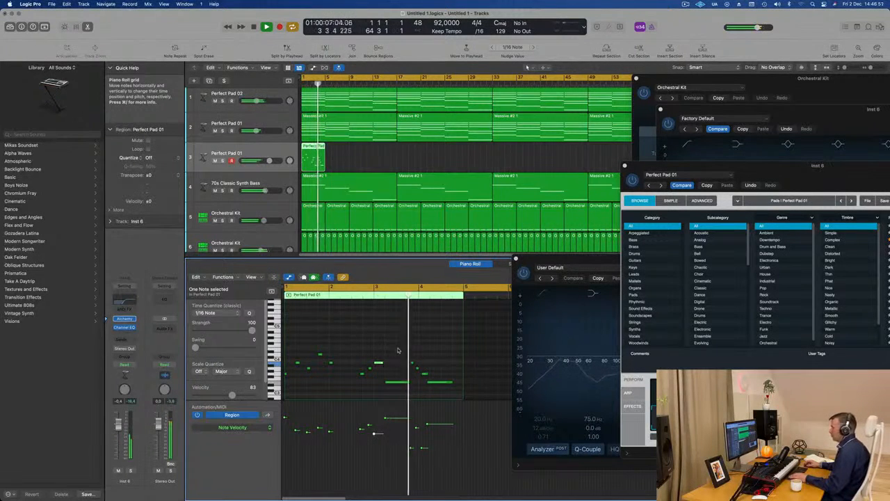
pyautogui.press('super+Right')
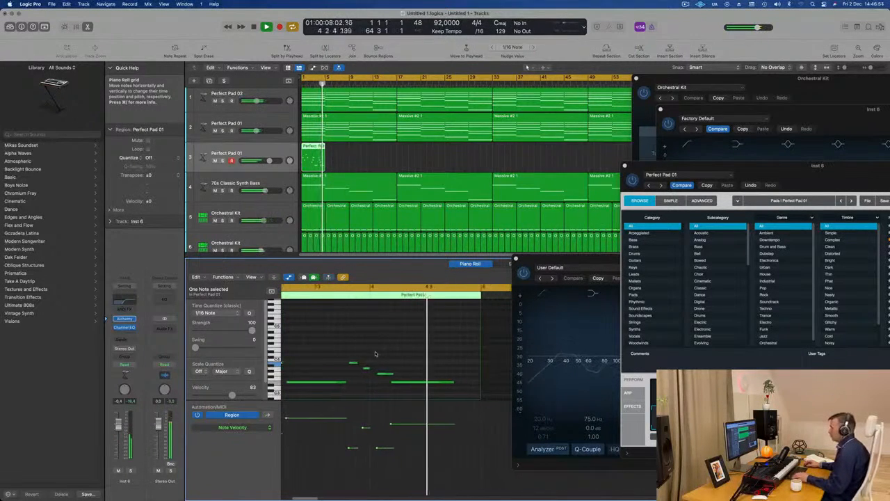
# Shift the last four pad notes later so the group starts on bar 4, and move the final long note to position 4 3.
pyautogui.press('space')
pyautogui.moveTo(350, 353); pyautogui.dragTo(427, 398)
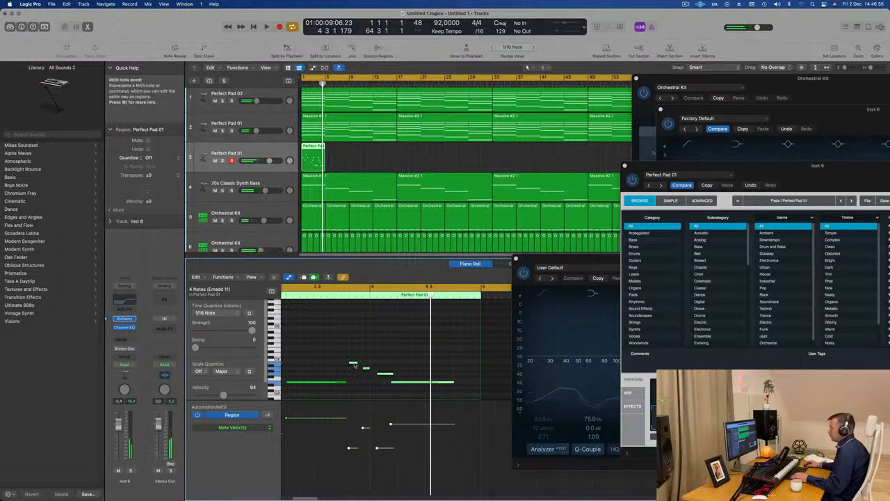
pyautogui.moveTo(354, 366); pyautogui.dragTo(374, 363)
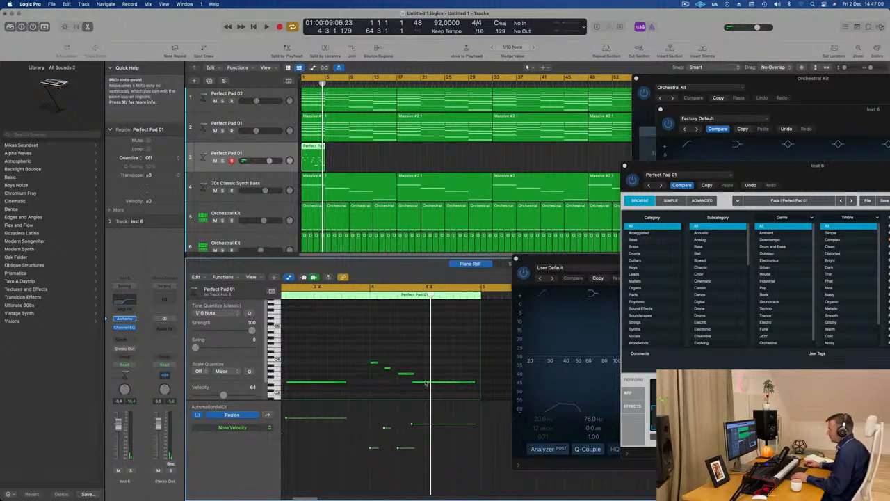
pyautogui.moveTo(438, 384); pyautogui.dragTo(454, 384)
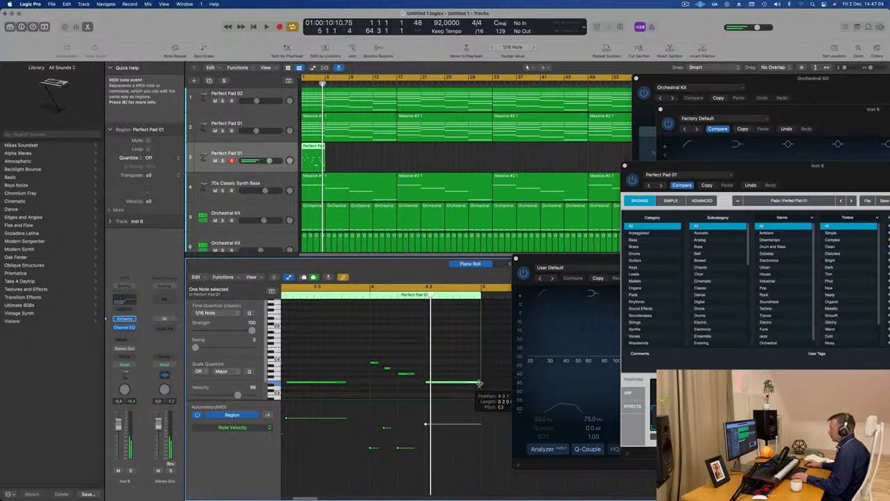
# Raise the velocities of the quiet notes in bar 4 of the pad region and set the third note's velocity to 103.
pyautogui.moveTo(371, 447); pyautogui.dragTo(398, 425)
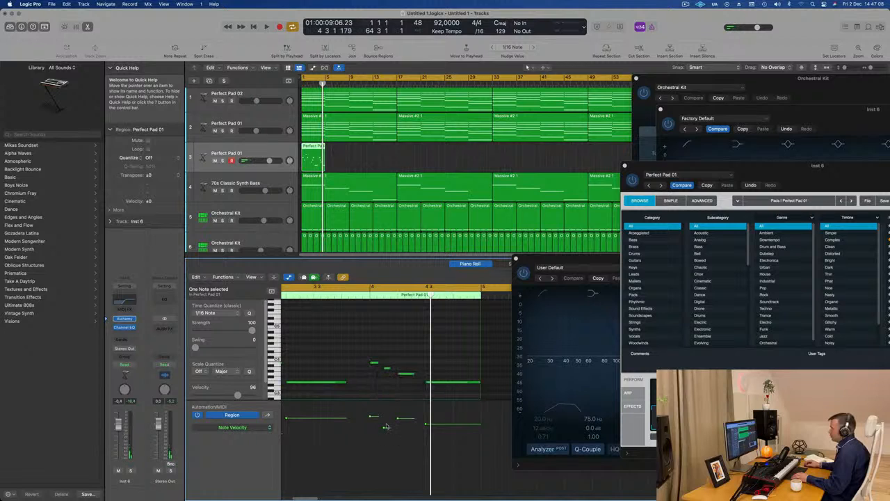
pyautogui.press('super+Left')
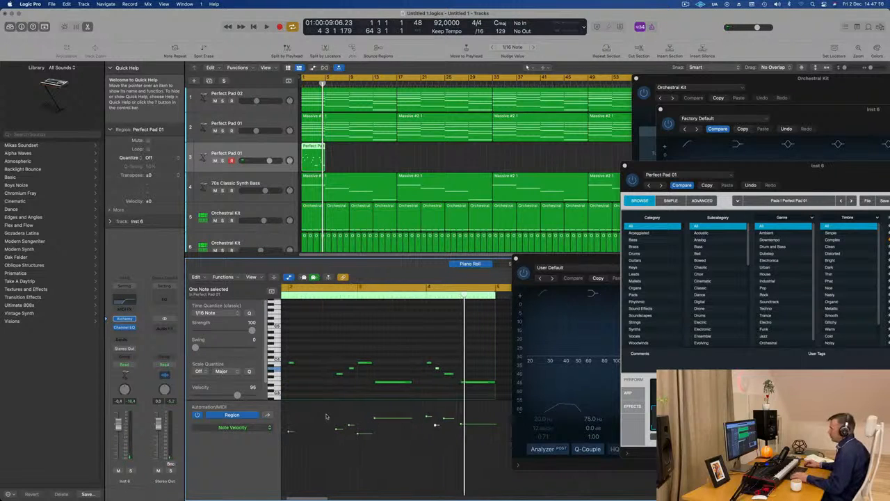
pyautogui.hscroll(-3, 330, 416)
pyautogui.click(303, 424)
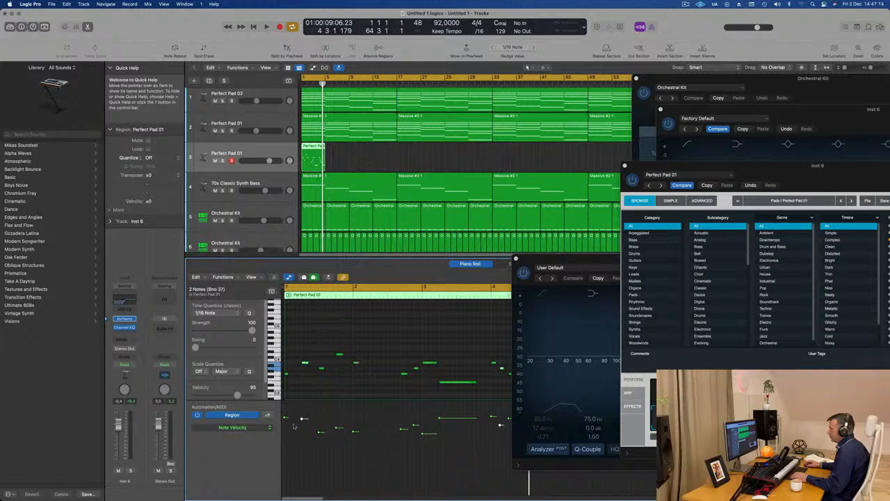
pyautogui.moveTo(299, 421); pyautogui.dragTo(526, 420)
pyautogui.moveTo(322, 433); pyautogui.dragTo(320, 420)
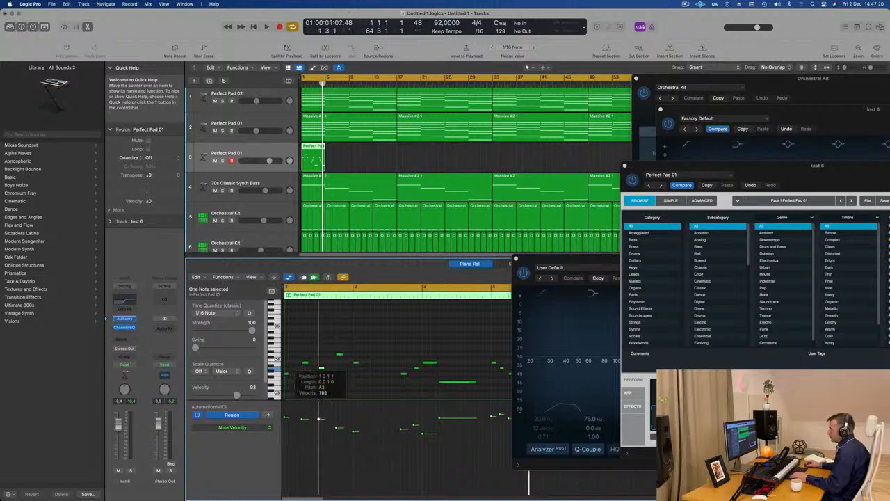
# During playback, raise the third pad track's volume to 1.1 dB and lower its Channel EQ low-cut frequency to 212 Hz.
pyautogui.press('space')
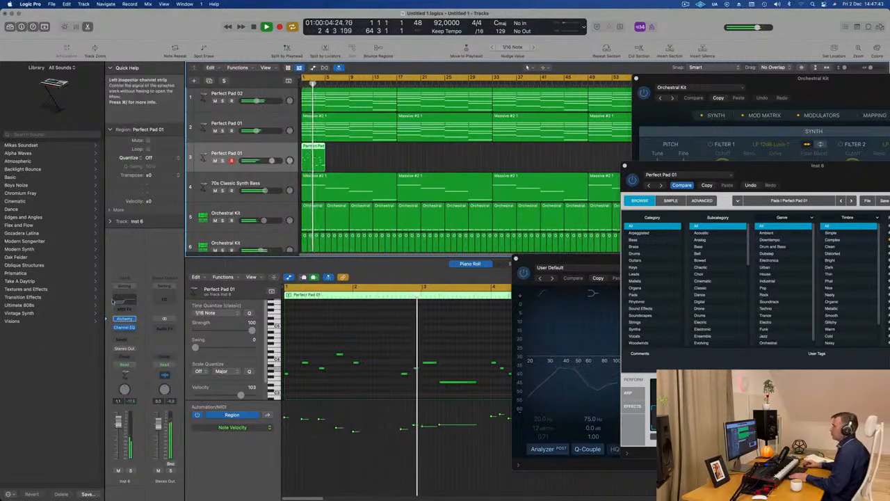
pyautogui.click(125, 327)
pyautogui.moveTo(767, 118); pyautogui.dragTo(458, 132)
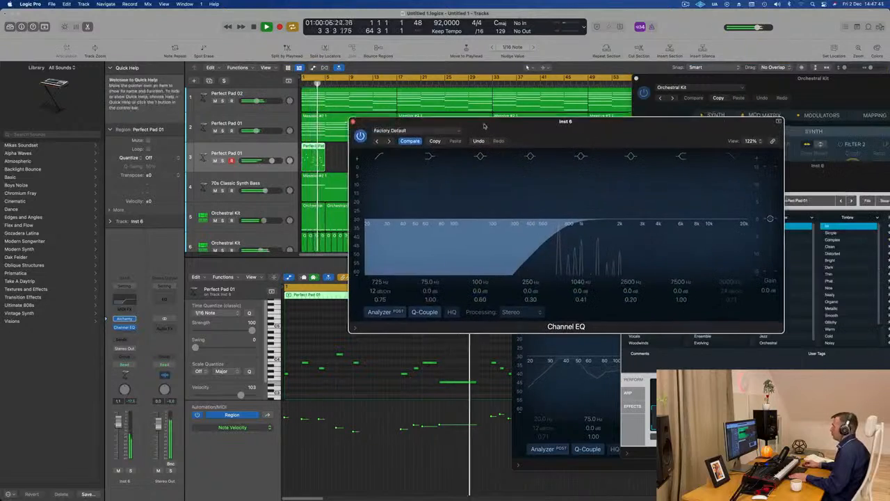
pyautogui.moveTo(536, 239); pyautogui.dragTo(458, 238)
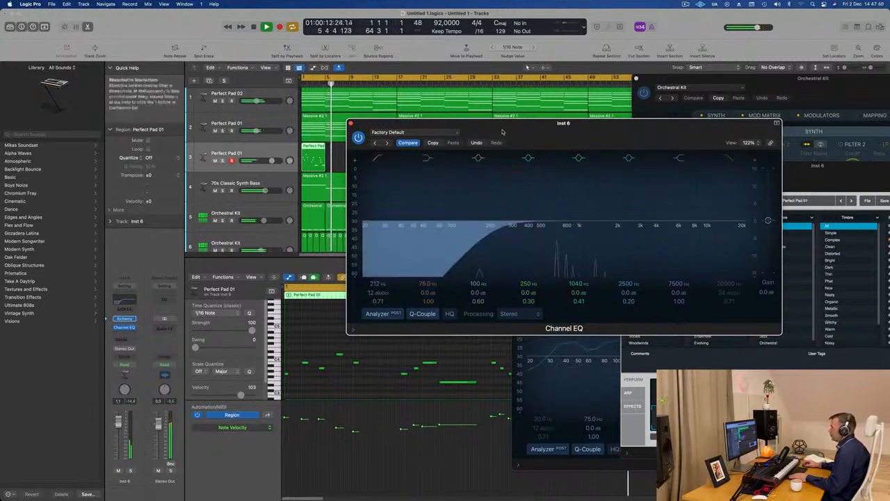
pyautogui.moveTo(563, 123); pyautogui.dragTo(832, 133)
# Copy the four-bar pad melody region to bar 9 on the same track.
pyautogui.click(417, 161)
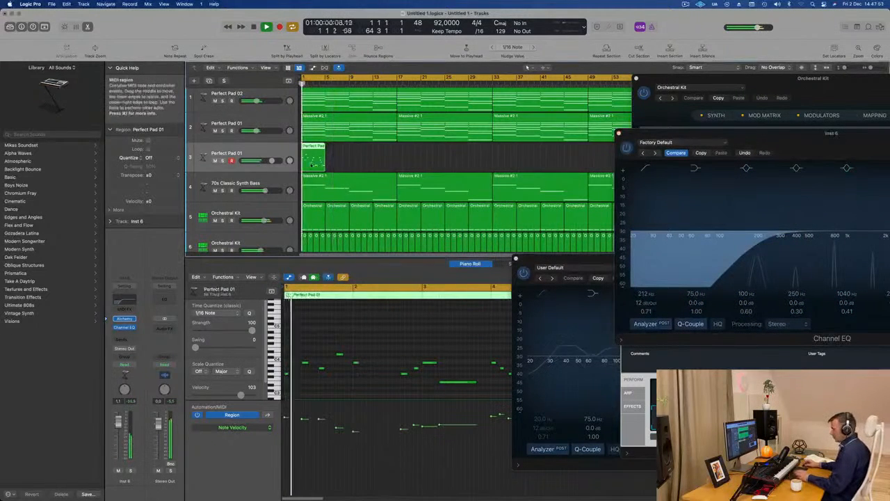
pyautogui.moveTo(318, 154); pyautogui.dragTo(354, 149)
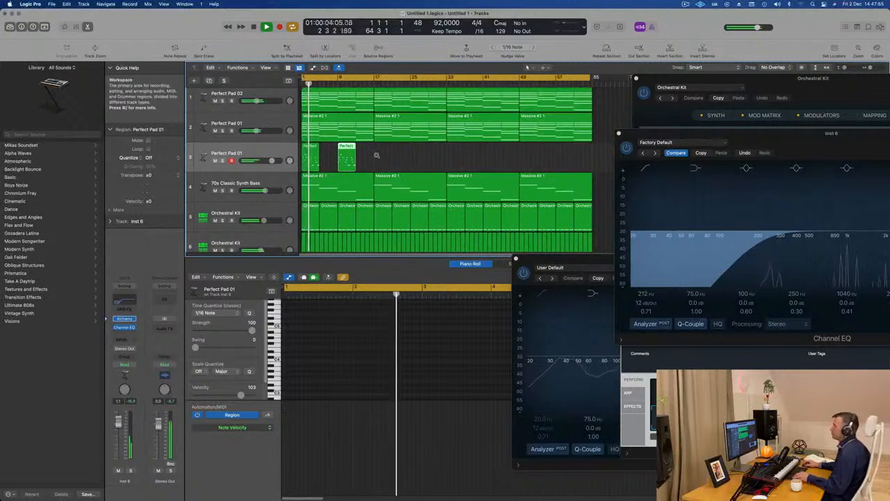
pyautogui.click(284, 152)
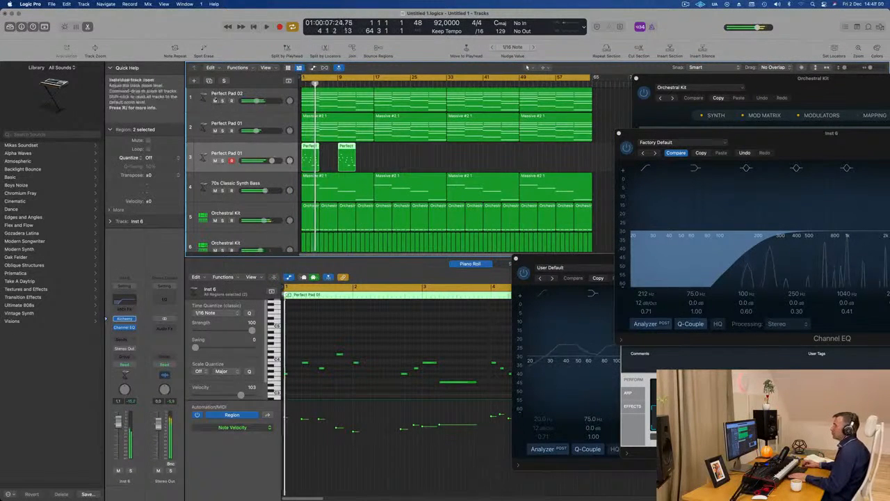
# Duplicate the third pad track, copy both melody regions onto the duplicate, and mute the original track.
pyautogui.press('super+d')
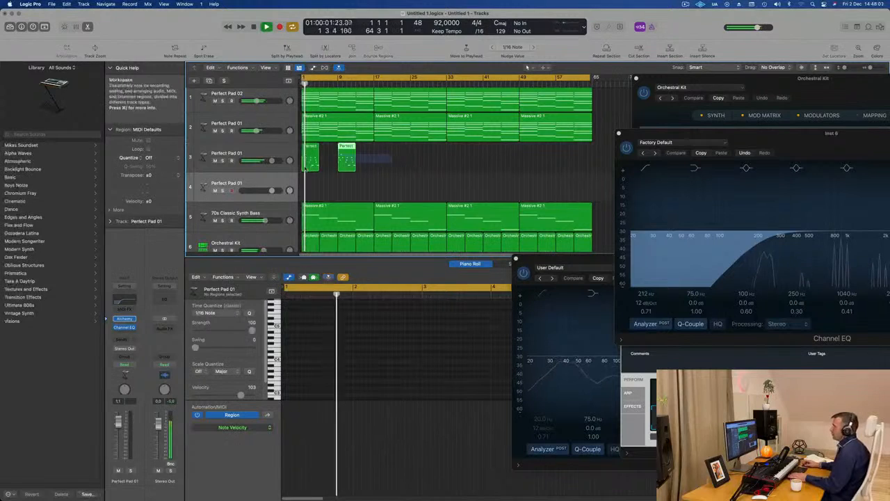
pyautogui.click(310, 166)
pyautogui.moveTo(310, 174); pyautogui.dragTo(314, 170)
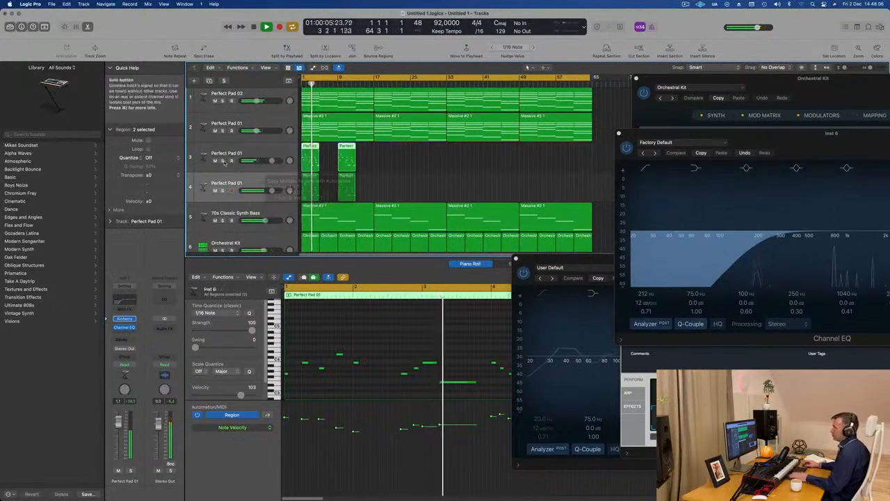
pyautogui.press('space')
pyautogui.press('space')
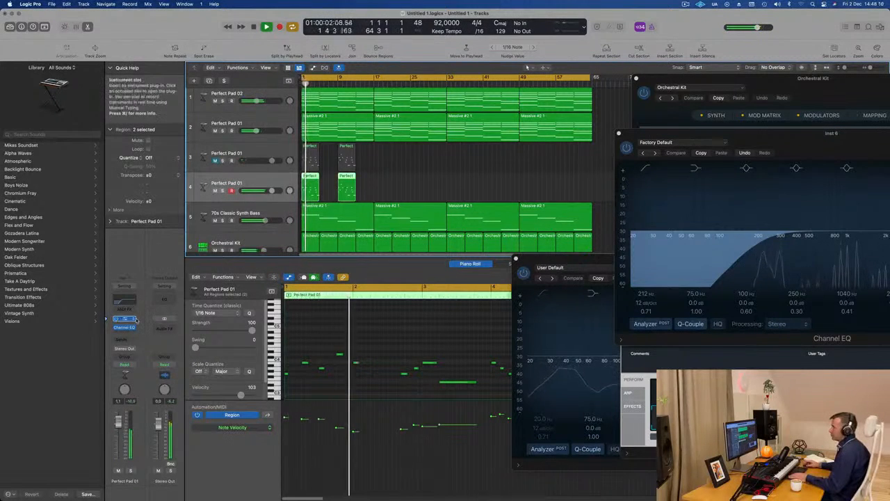
# Try the stereo Sculpture instrument on the duplicated track and audition the melody with it.
pyautogui.click(132, 318)
pyautogui.moveTo(164, 352)
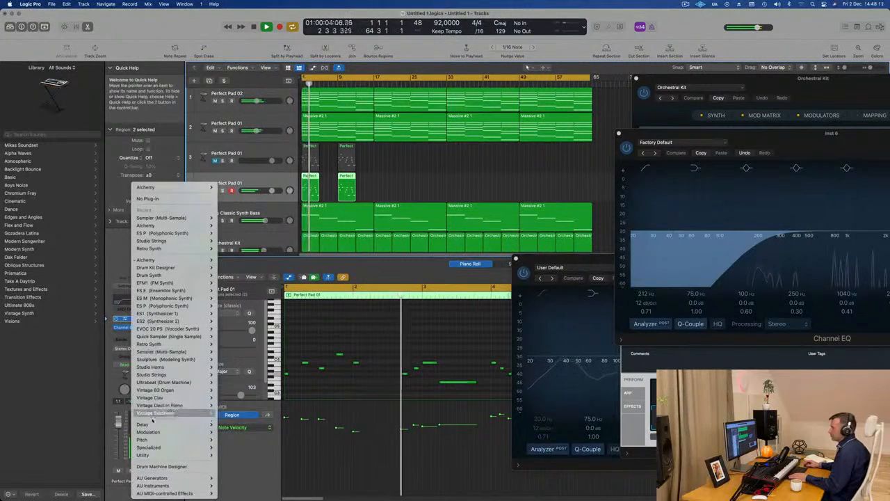
pyautogui.moveTo(162, 422)
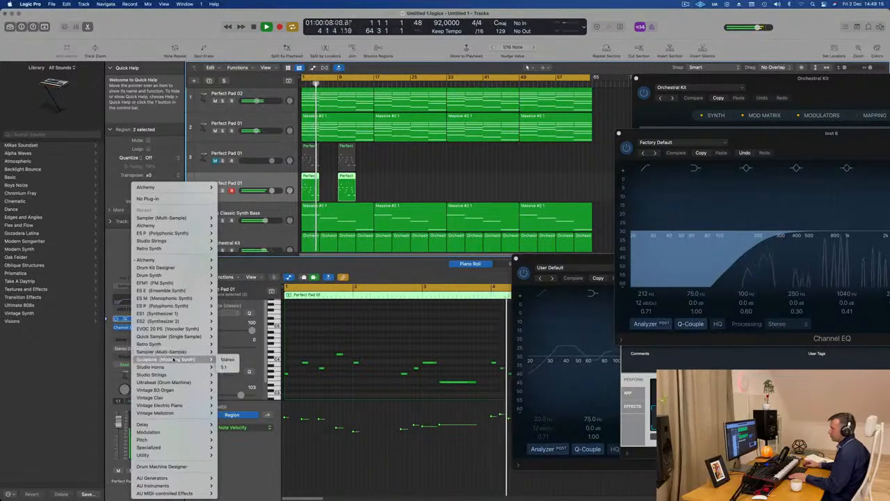
pyautogui.click(227, 359)
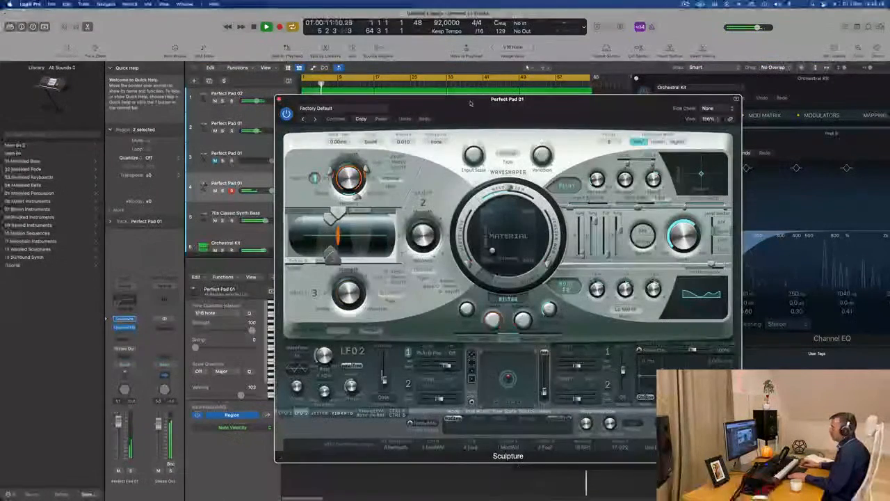
pyautogui.moveTo(512, 99); pyautogui.dragTo(787, 115)
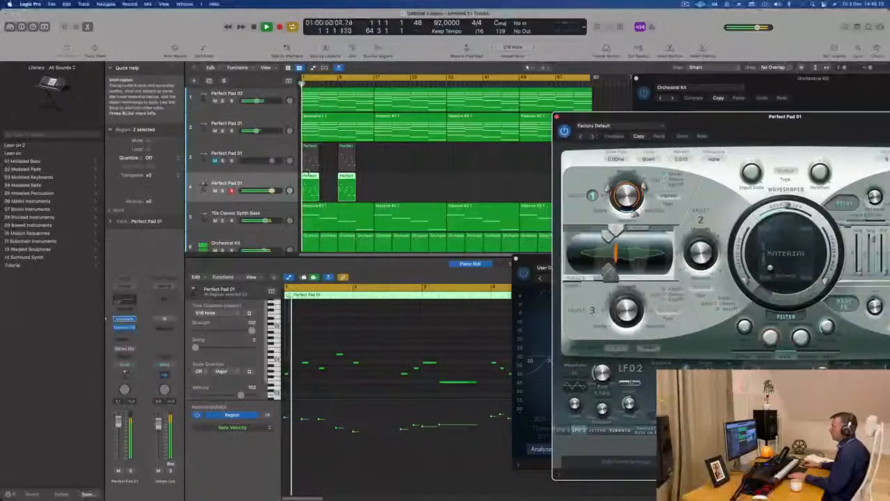
pyautogui.press('space')
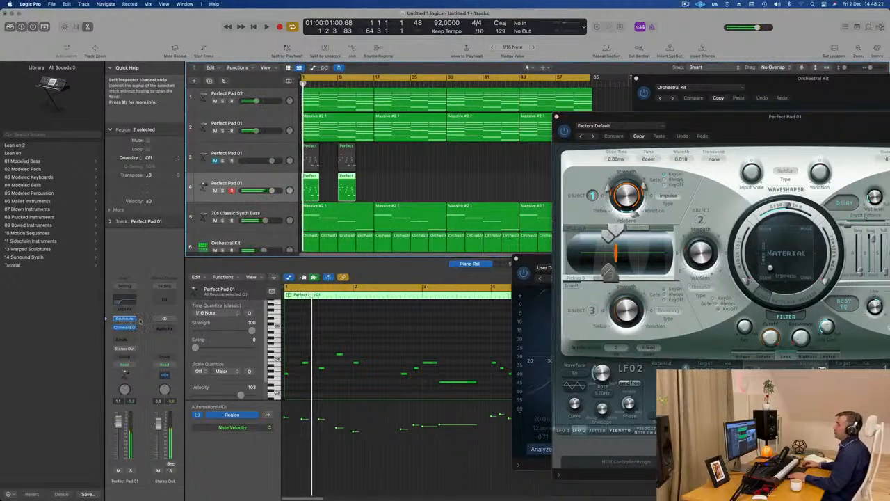
# Replace the duplicated track's instrument with a stereo Sampler.
pyautogui.click(136, 319)
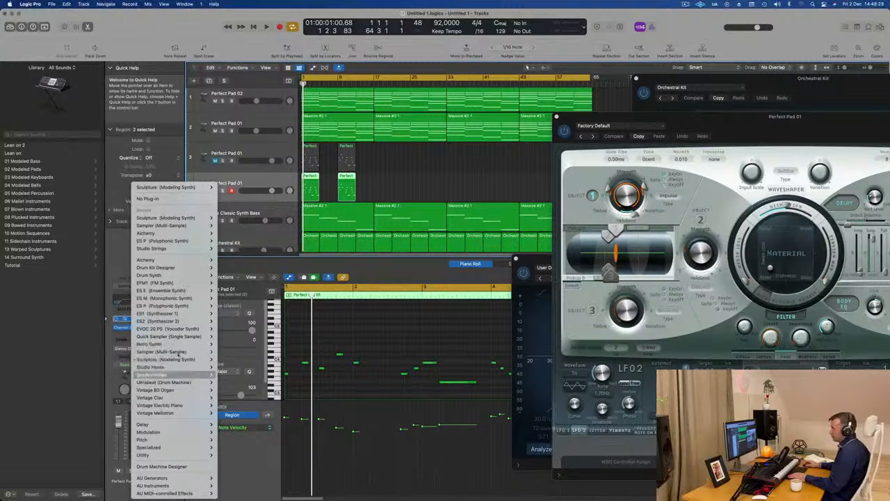
pyautogui.moveTo(182, 352)
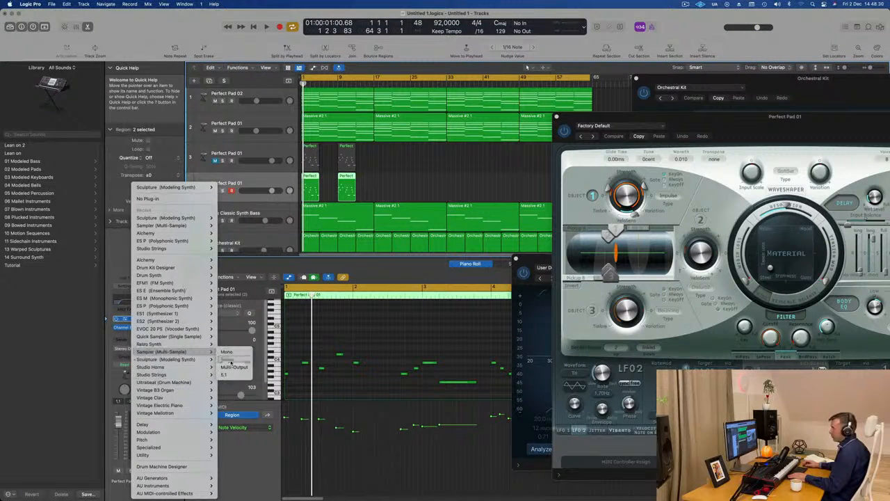
pyautogui.click(232, 360)
pyautogui.moveTo(626, 144); pyautogui.dragTo(382, 143)
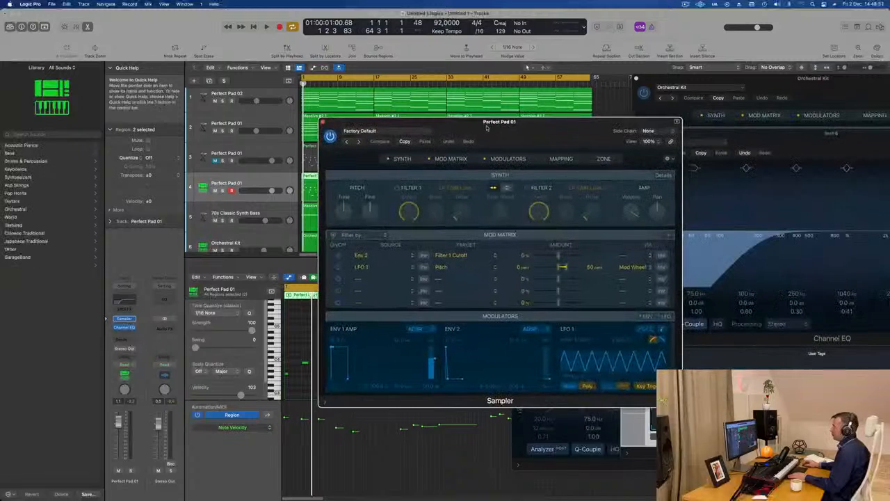
# Load the Yamaha Grand Piano preset into the Sampler and audition it with the track's volume lowered to -7.2 dB.
pyautogui.click(382, 132)
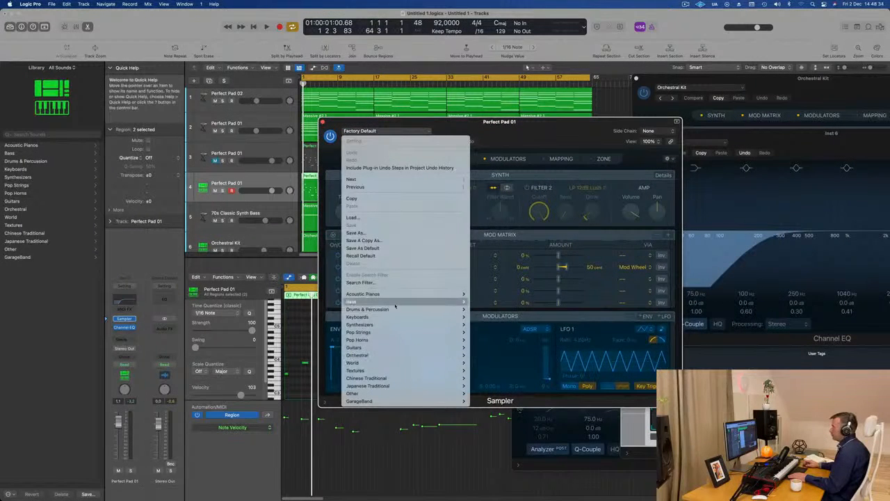
pyautogui.moveTo(417, 294)
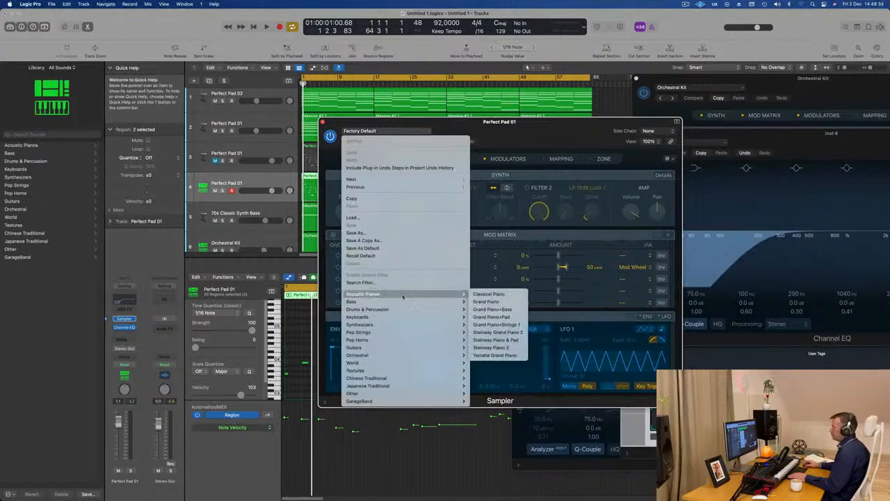
pyautogui.click(493, 355)
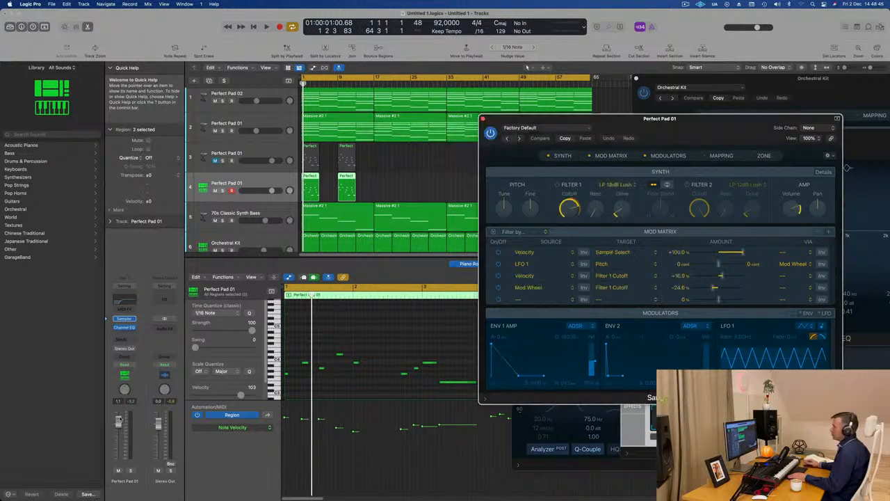
pyautogui.press('space')
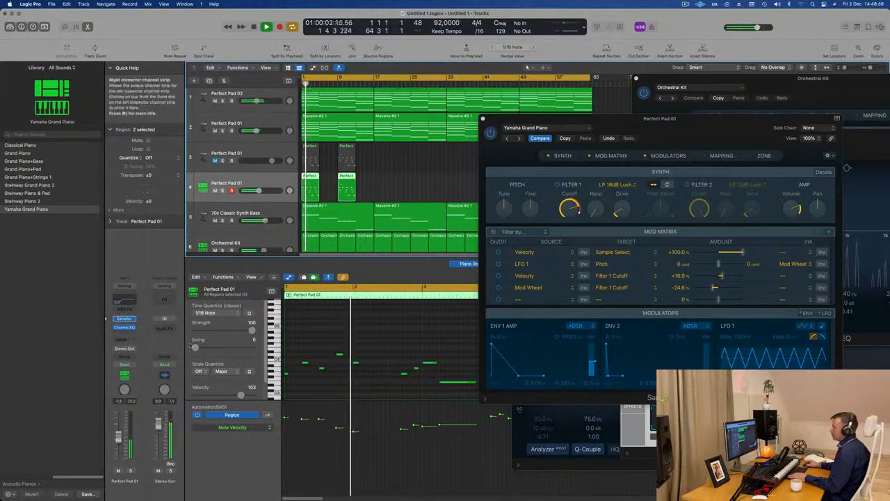
pyautogui.press('space')
# Add a Bus 1 send to the piano track.
pyautogui.click(124, 339)
pyautogui.moveTo(127, 352)
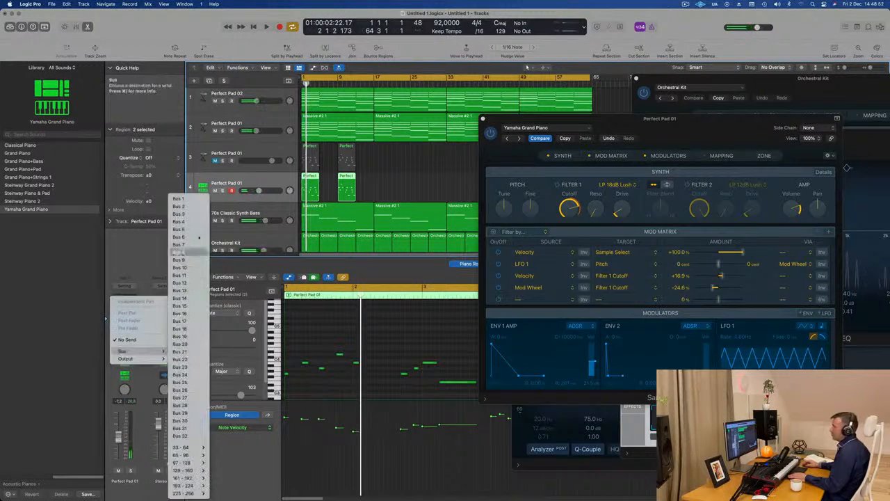
pyautogui.click(179, 198)
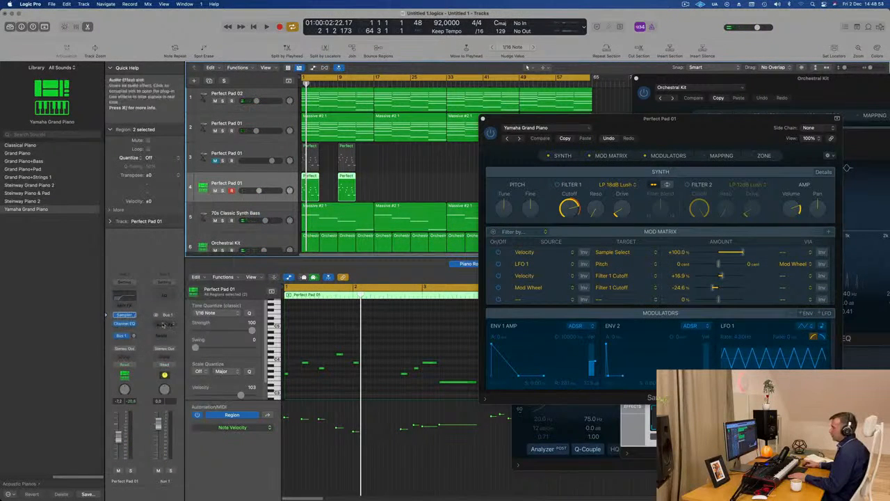
# Insert the SilverVerb reverb on the Bus 1 aux channel and load its grandiose preset.
pyautogui.click(164, 323)
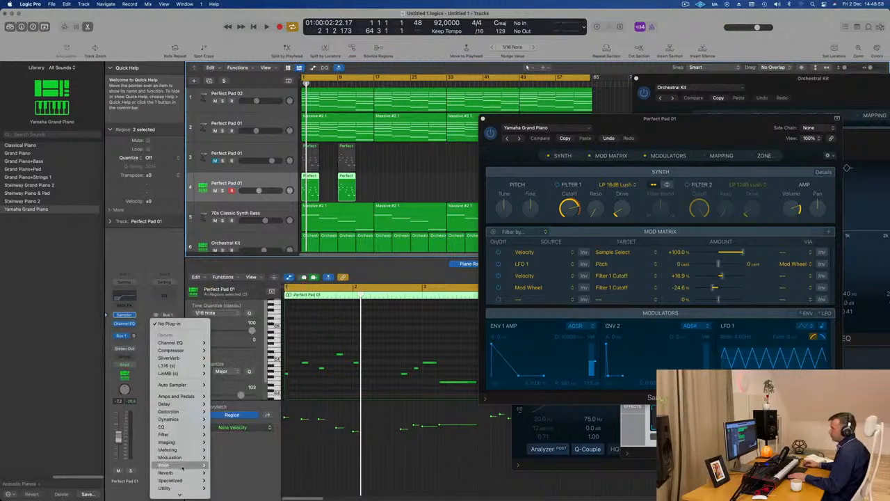
pyautogui.moveTo(182, 477)
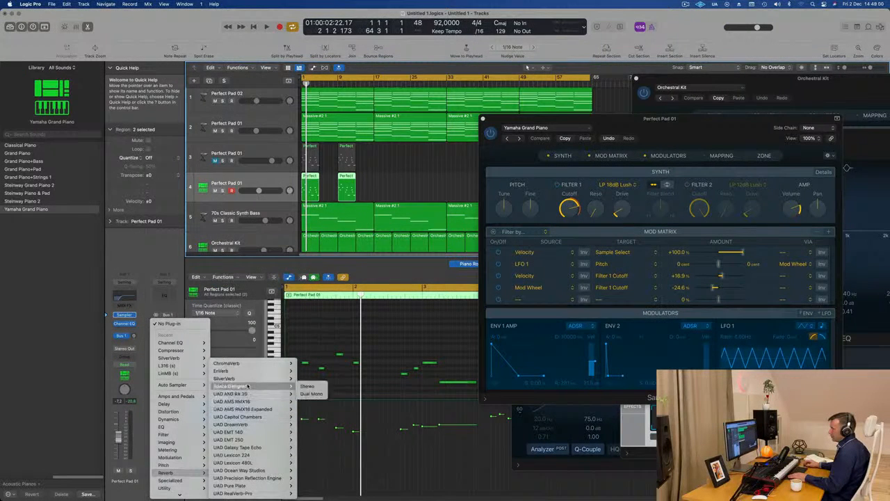
pyautogui.moveTo(249, 379)
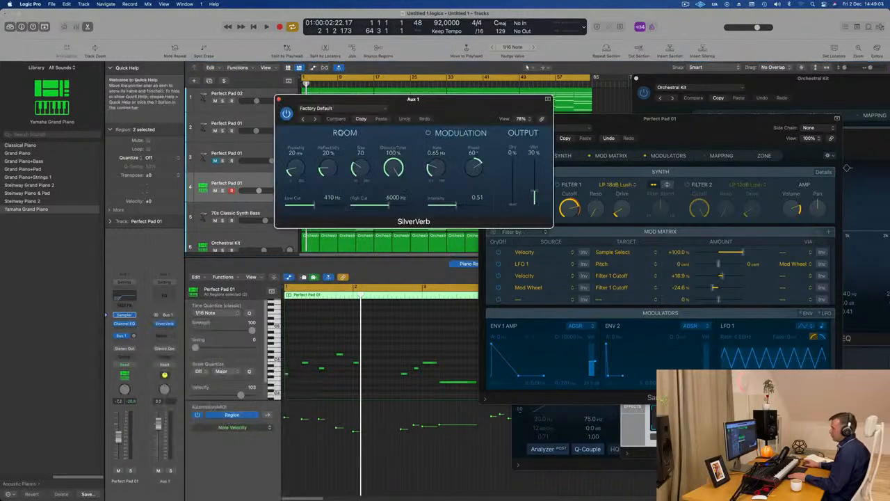
pyautogui.click(372, 110)
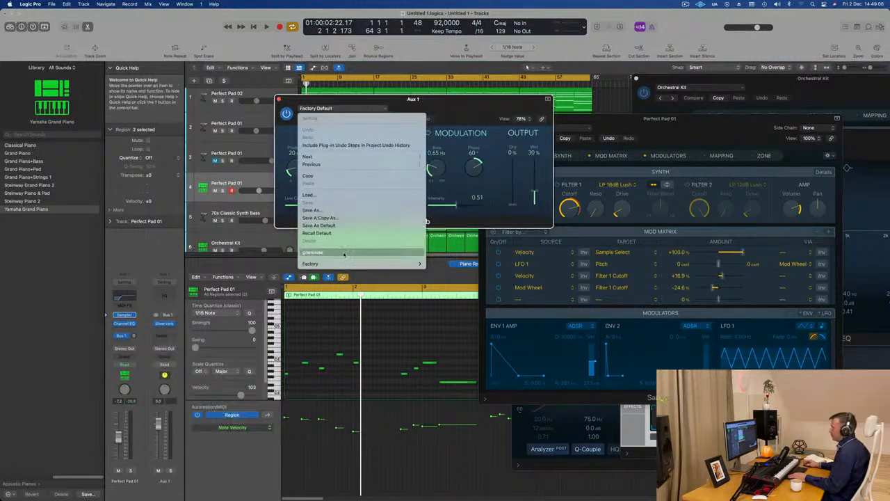
pyautogui.click(362, 252)
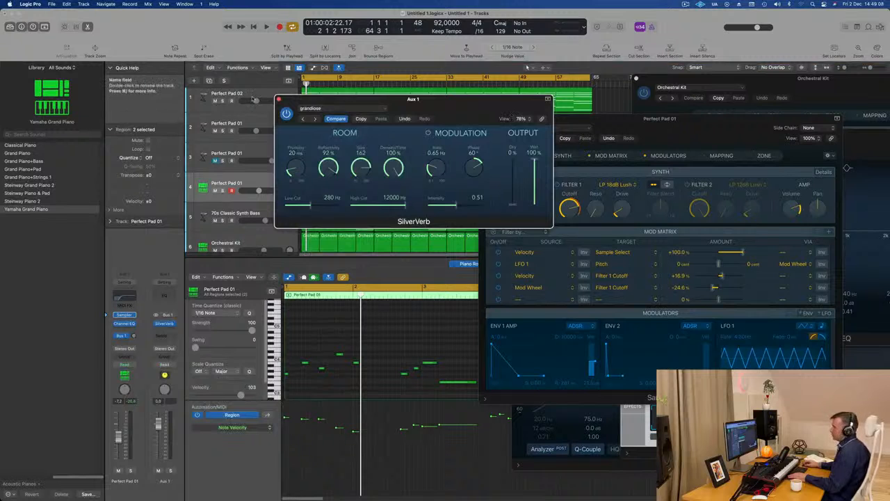
# Raise the piano track's Bus 1 send level during playback and move the Sampler window clear of the regions.
pyautogui.click(279, 100)
pyautogui.press('space')
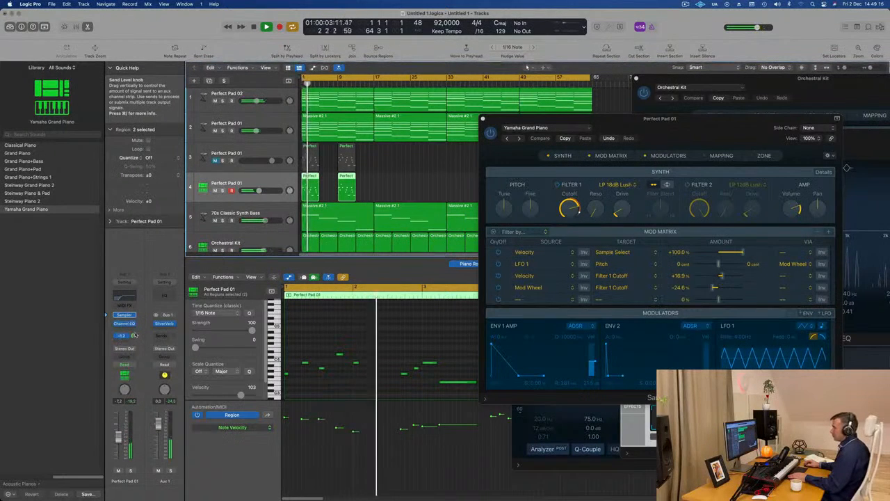
pyautogui.click(409, 189)
pyautogui.moveTo(647, 117); pyautogui.dragTo(804, 84)
pyautogui.scroll(5, 361, 194)
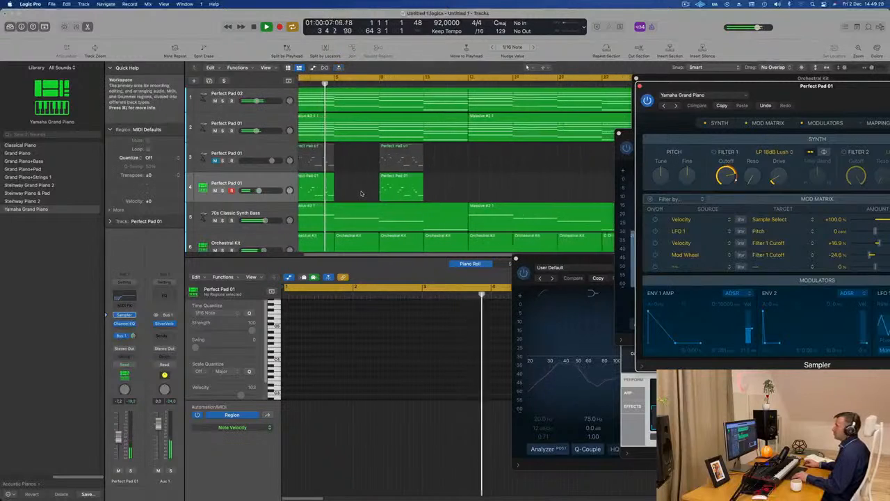
pyautogui.scroll(-2, 361, 193)
pyautogui.scroll(2, 360, 193)
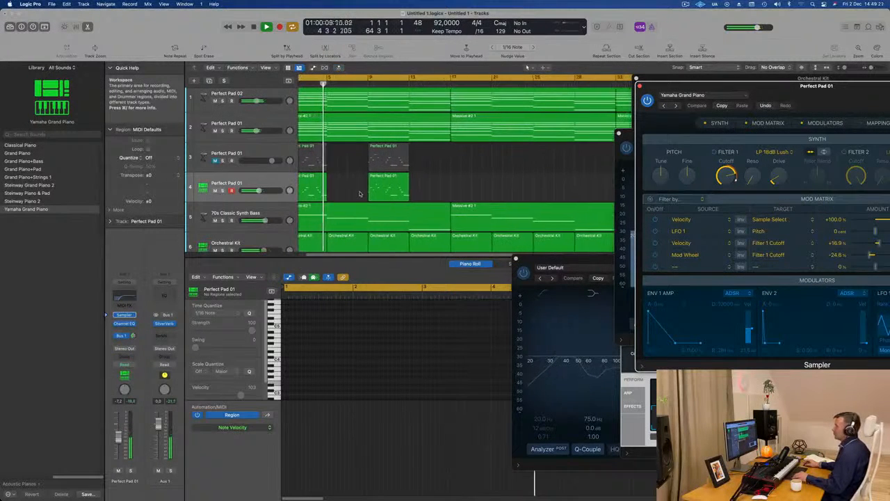
pyautogui.scroll(-1, 355, 187)
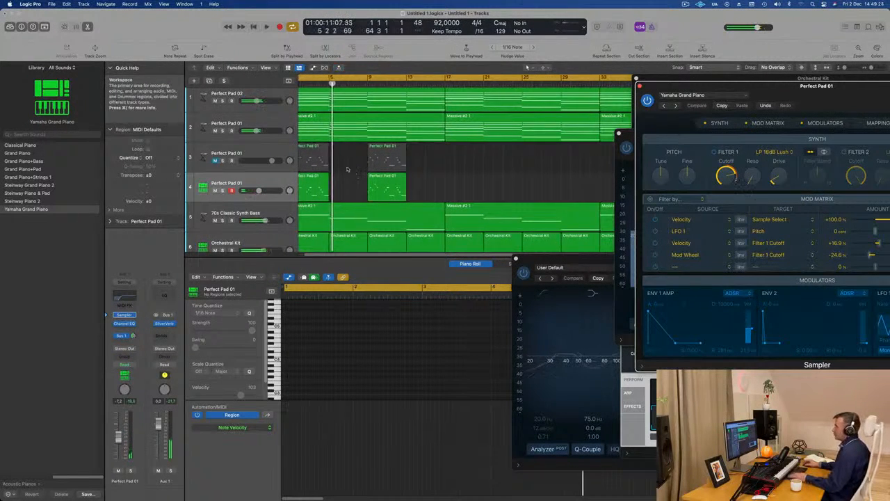
# Unmute the Perfect Pad 01 melody track and balance its volume against the piano track during playback.
pyautogui.press('space')
pyautogui.click(215, 160)
pyautogui.press('space')
pyautogui.press('space')
pyautogui.click(203, 158)
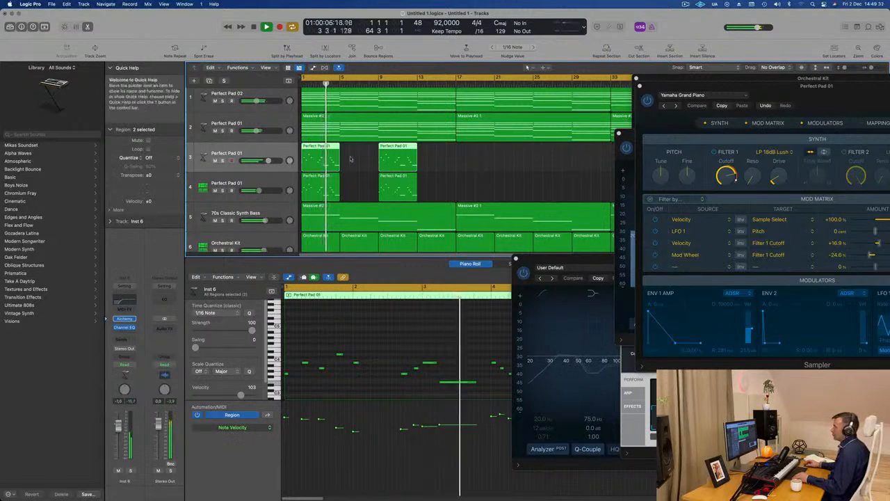
pyautogui.press('Down')
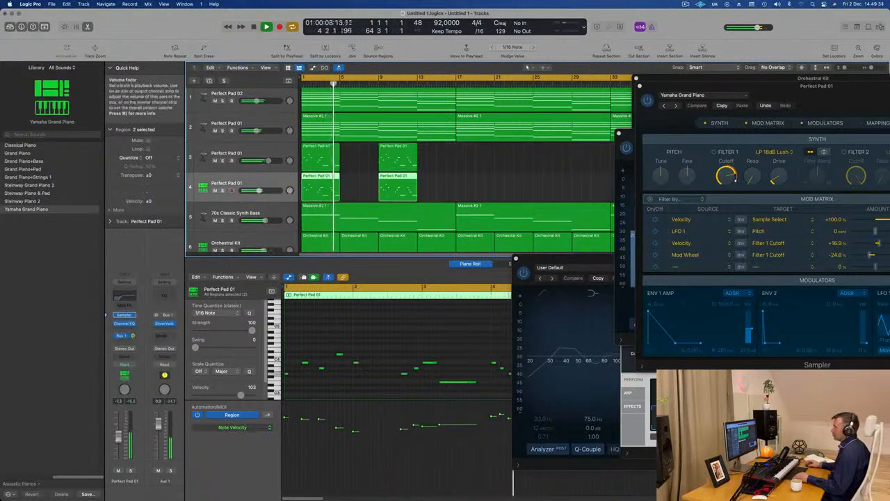
# Repeat the pad melody and piano regions of tracks 3 and 4 across the full 64 bars.
pyautogui.press('super+Left')
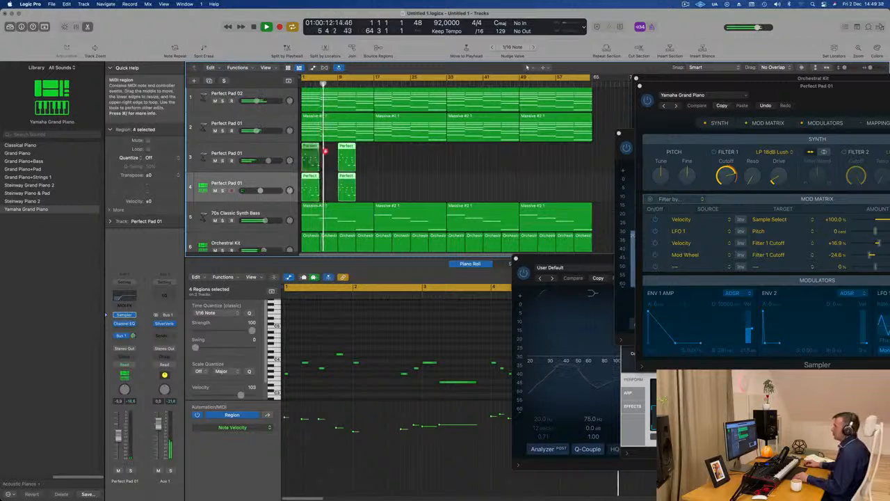
pyautogui.moveTo(324, 150); pyautogui.dragTo(384, 152)
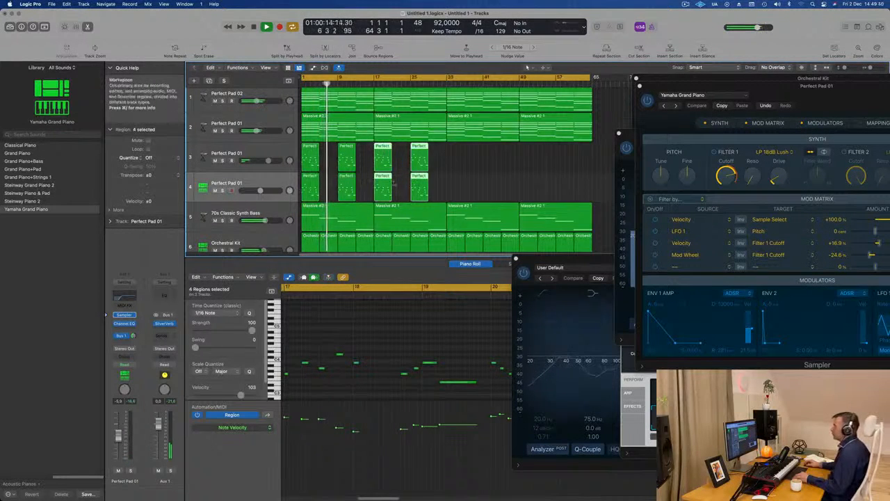
pyautogui.moveTo(445, 199); pyautogui.dragTo(459, 155)
pyautogui.scroll(1, 439, 158)
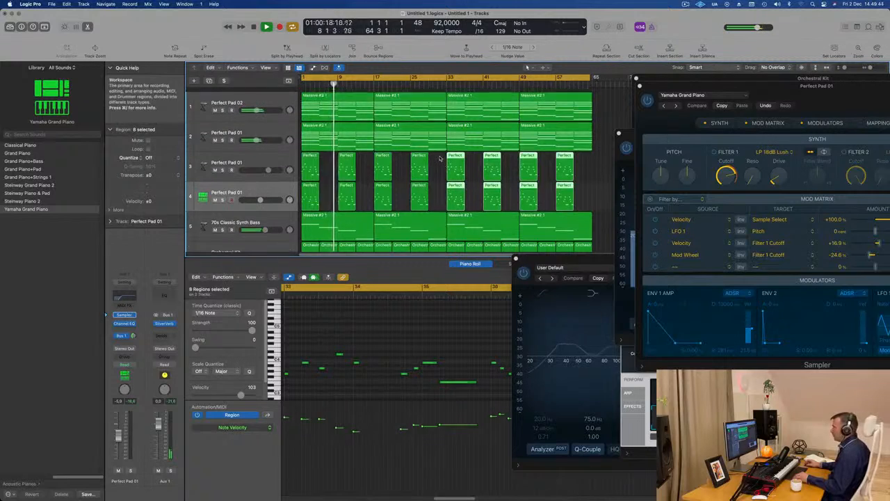
pyautogui.scroll(-1, 440, 158)
# Check the mixer briefly, and close both Sampler windows and the Inst 6 Channel EQ and Alchemy windows.
pyautogui.press('x')
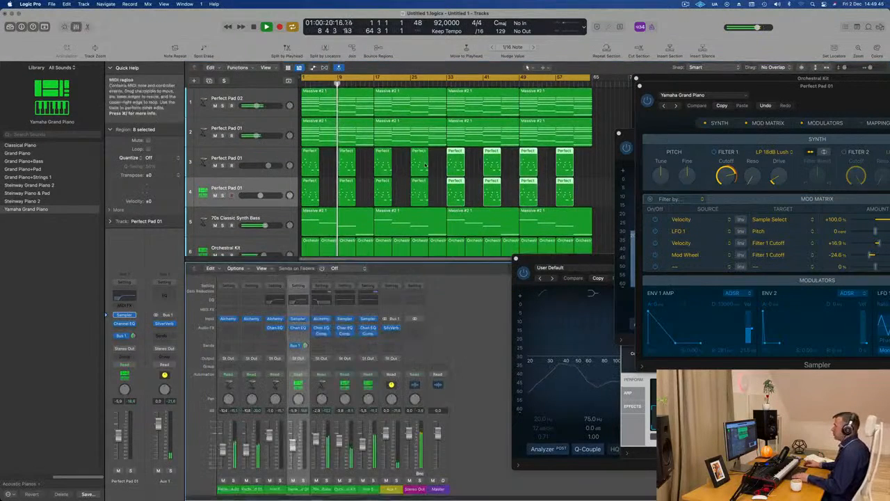
pyautogui.press('x')
pyautogui.click(640, 87)
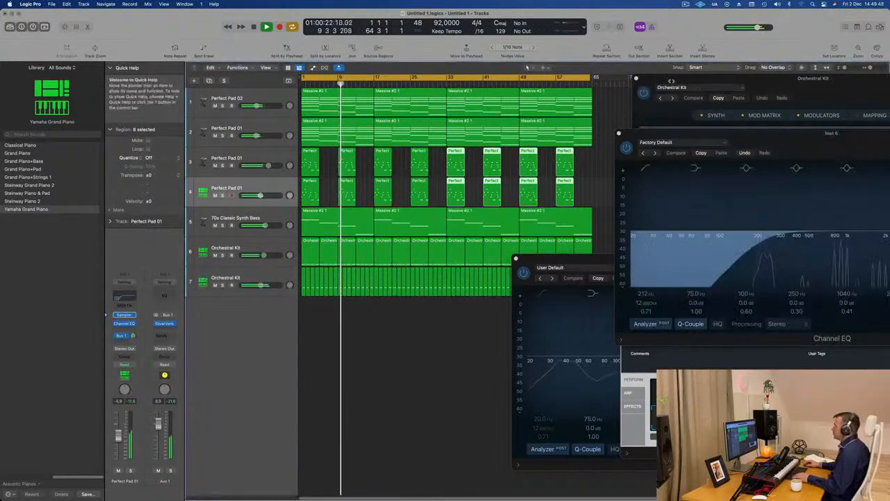
pyautogui.moveTo(639, 87); pyautogui.dragTo(509, 142)
pyautogui.click(472, 138)
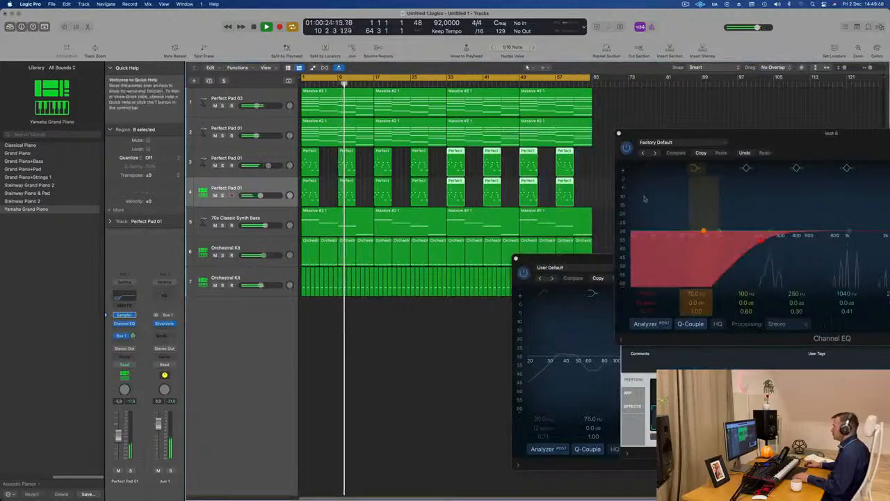
pyautogui.moveTo(794, 133); pyautogui.dragTo(487, 169)
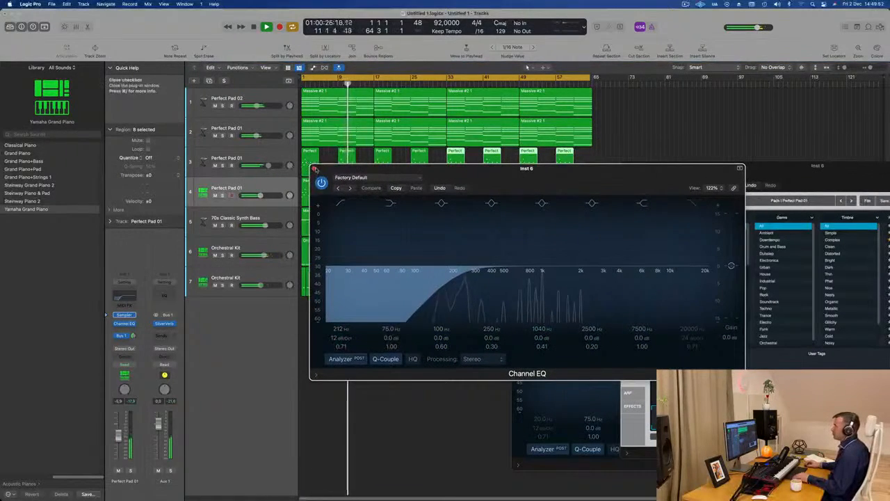
pyautogui.click(314, 168)
pyautogui.moveTo(779, 167); pyautogui.dragTo(530, 187)
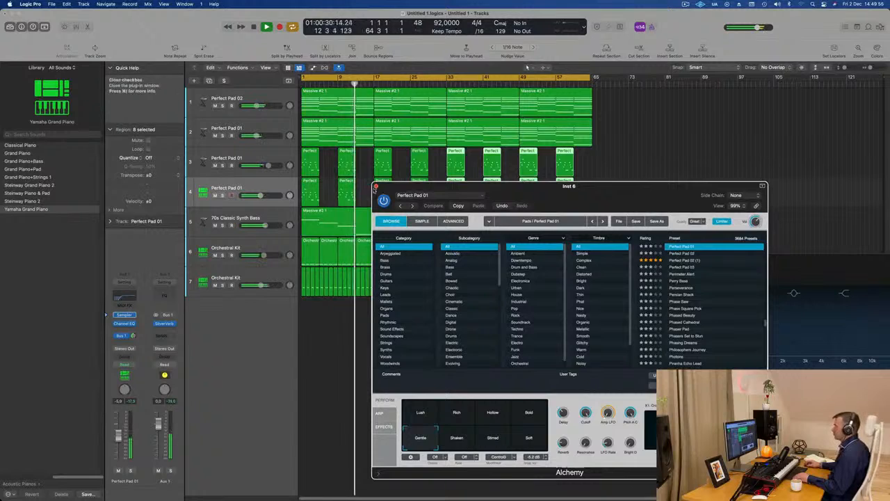
pyautogui.click(375, 187)
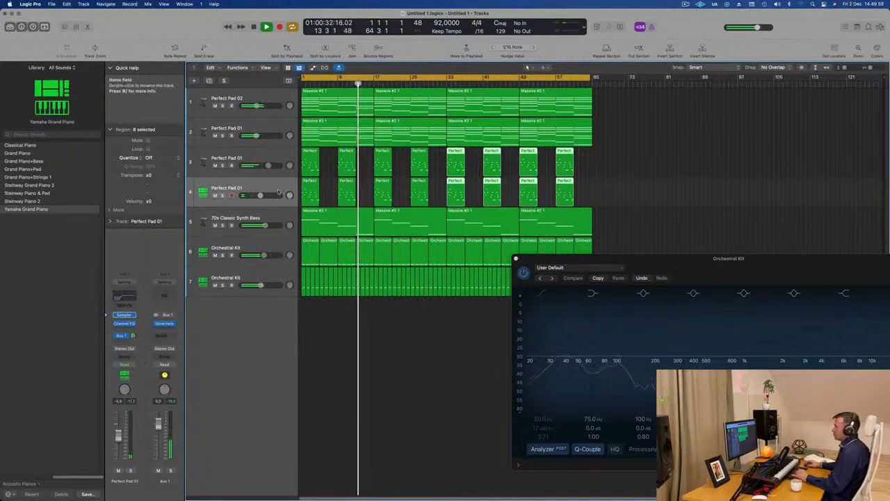
# Add a duplicate Orchestral Kit track below track 7 and audition its sounds with the volume lowered to -14.6 dB.
pyautogui.click(237, 284)
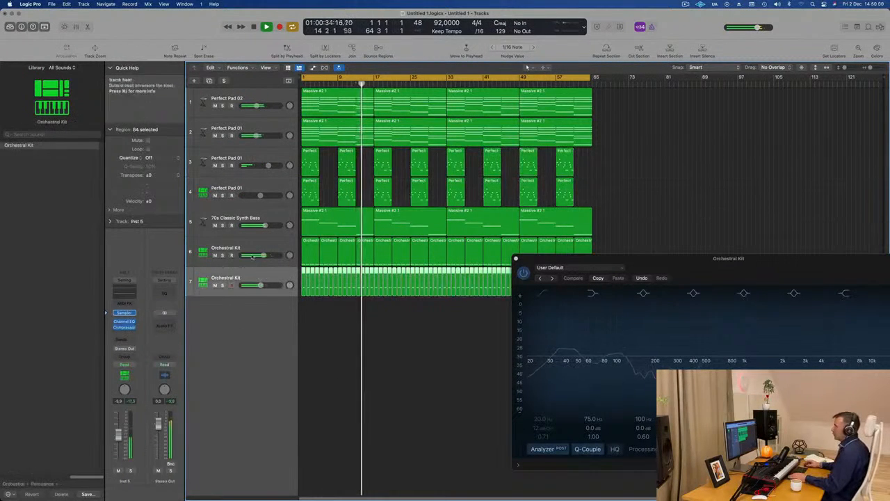
pyautogui.click(209, 80)
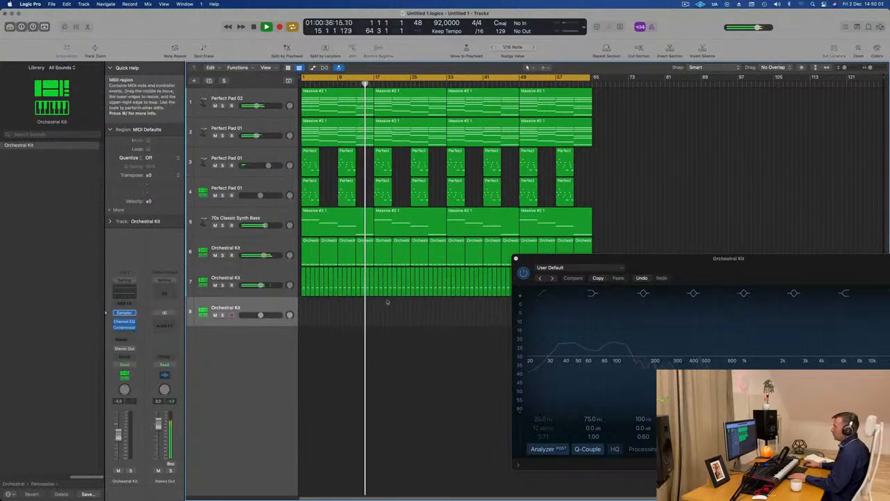
pyautogui.press('Return')
pyautogui.press('space')
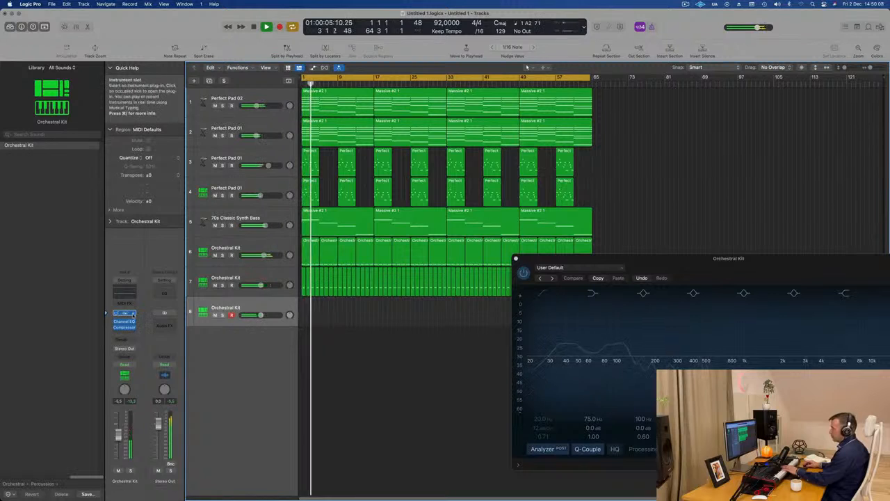
pyautogui.press('Return')
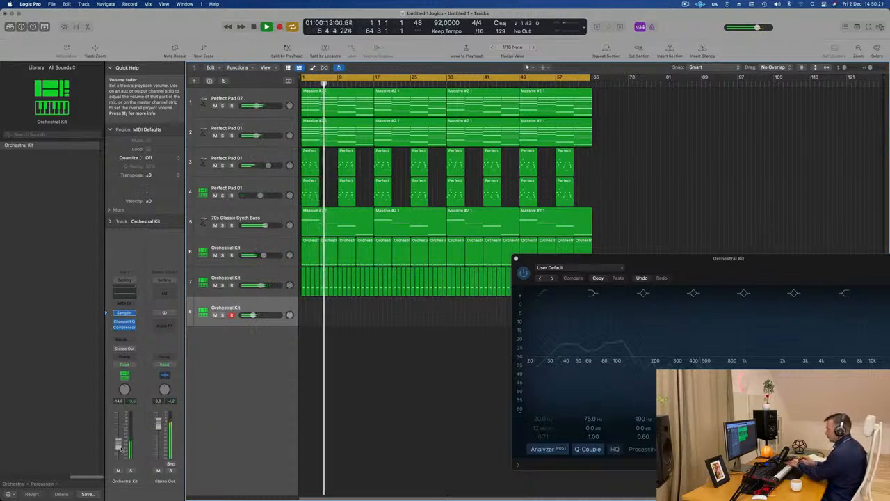
# Copy track 6's first Orchestral Kit region onto track 8 and move its first note up to Cymbal Roll (G#1).
pyautogui.click(314, 257)
pyautogui.moveTo(309, 290)
pyautogui.mouseDown()
pyautogui.moveTo(308, 314)
pyautogui.moveTo(310, 303)
pyautogui.mouseUp()
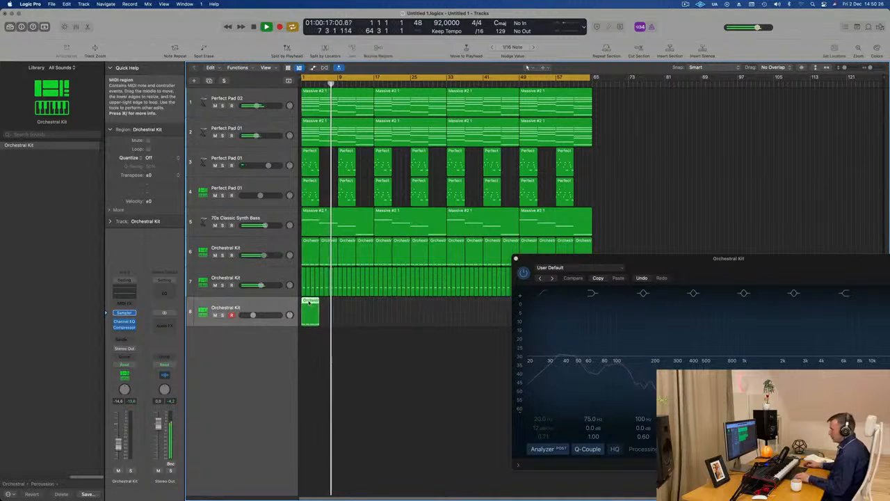
pyautogui.doubleClick(309, 303)
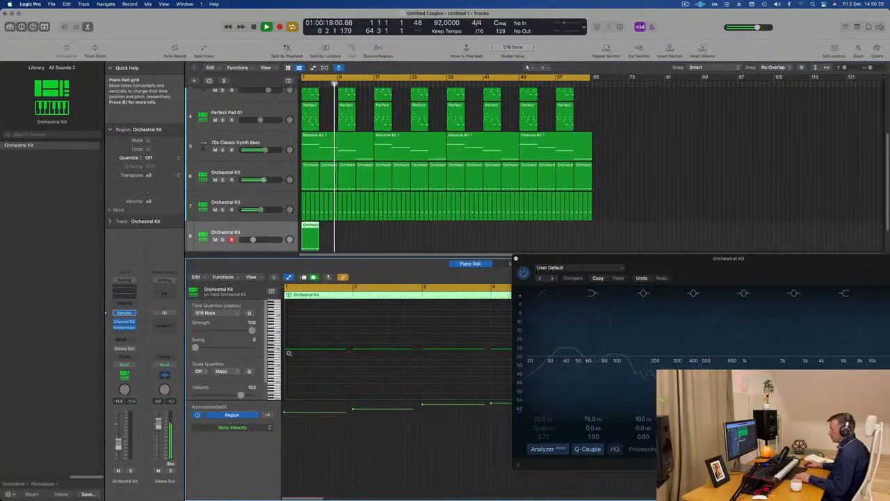
pyautogui.scroll(5, 288, 353)
pyautogui.scroll(3, 271, 355)
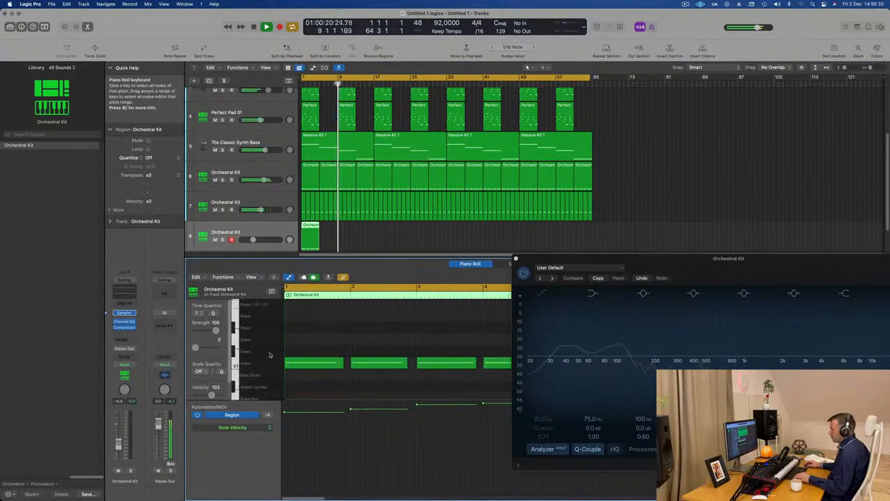
pyautogui.scroll(-2, 270, 355)
pyautogui.scroll(5, 270, 355)
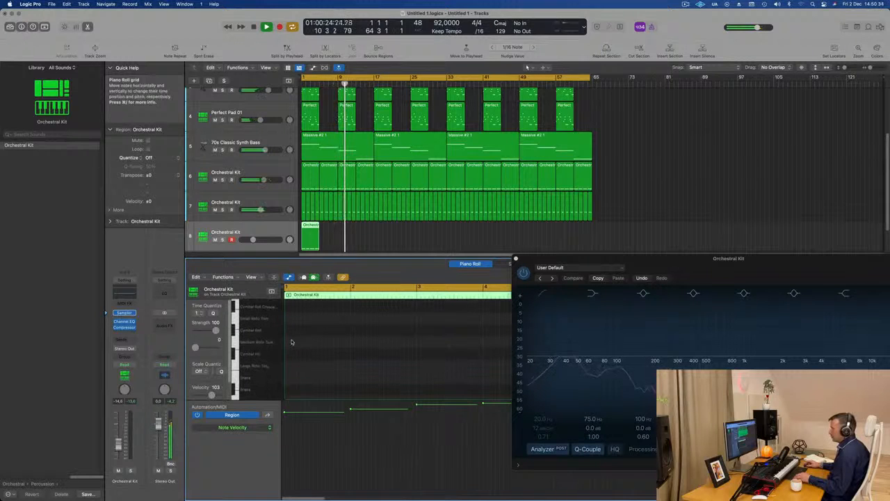
pyautogui.scroll(-5, 291, 341)
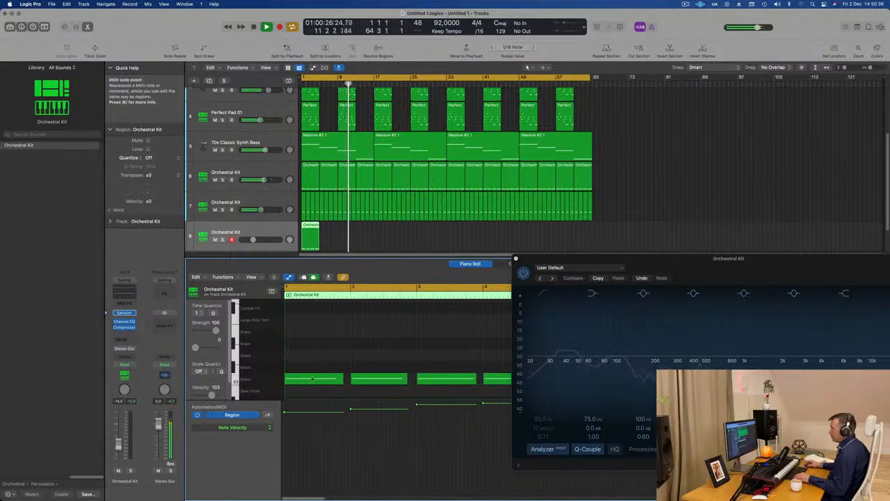
pyautogui.scroll(2, 312, 379)
pyautogui.moveTo(311, 387); pyautogui.dragTo(313, 305)
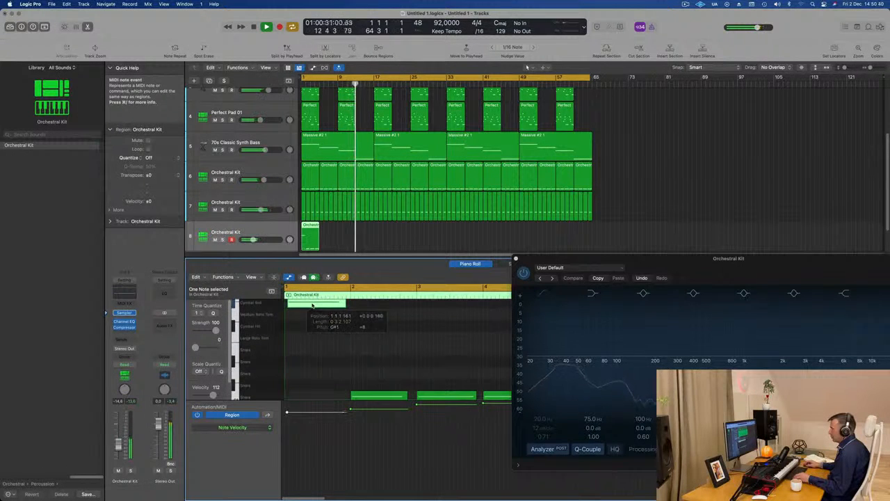
# Reduce the track 8 region to its single cymbal roll note and place it as a four-bar region at bar 5.
pyautogui.click(310, 247)
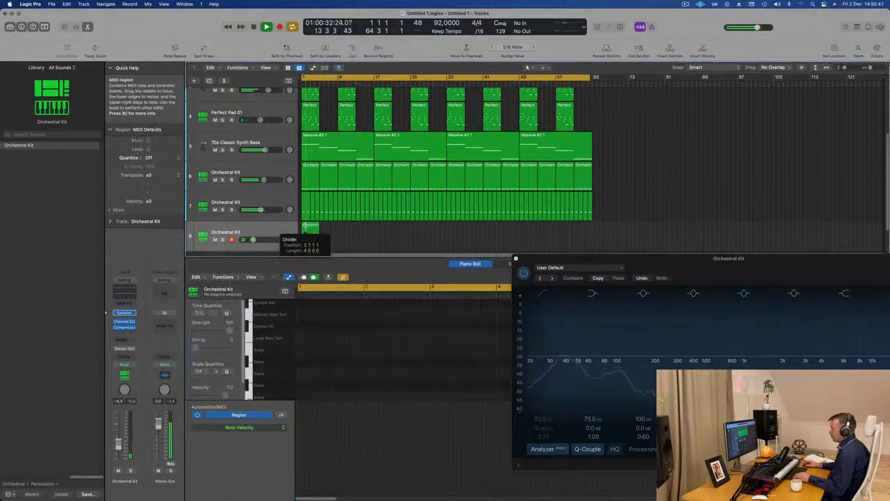
pyautogui.press('Delete')
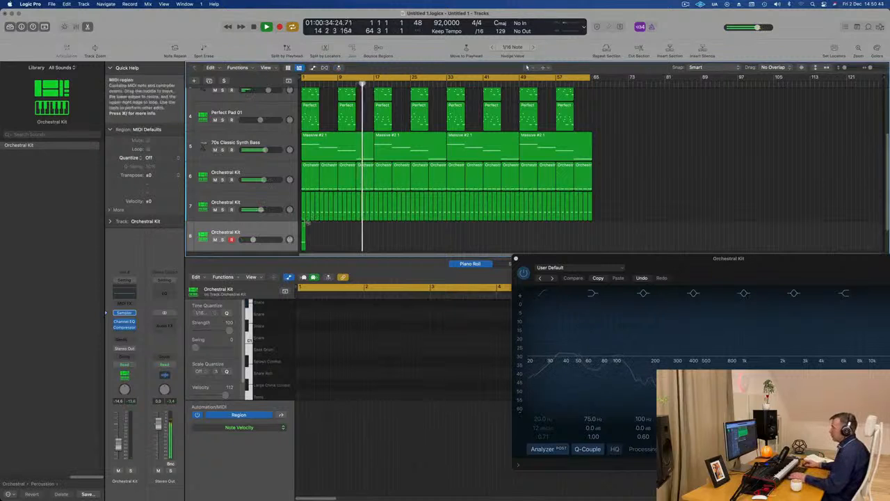
pyautogui.press('super+z')
pyautogui.moveTo(302, 226); pyautogui.dragTo(331, 242)
pyautogui.press('c')
# Close the Orchestral Kit Channel EQ window and lower the track 8 volume to about -18.5 dB during playback.
pyautogui.press('Return')
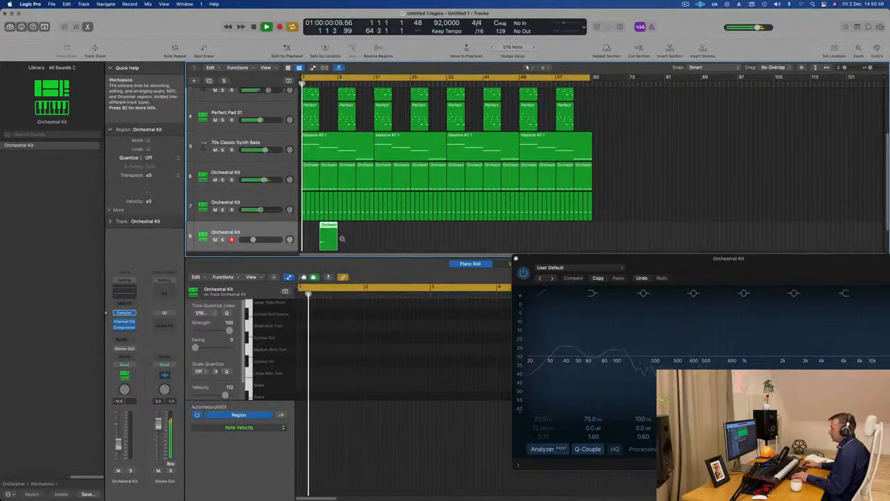
pyautogui.scroll(6, 341, 238)
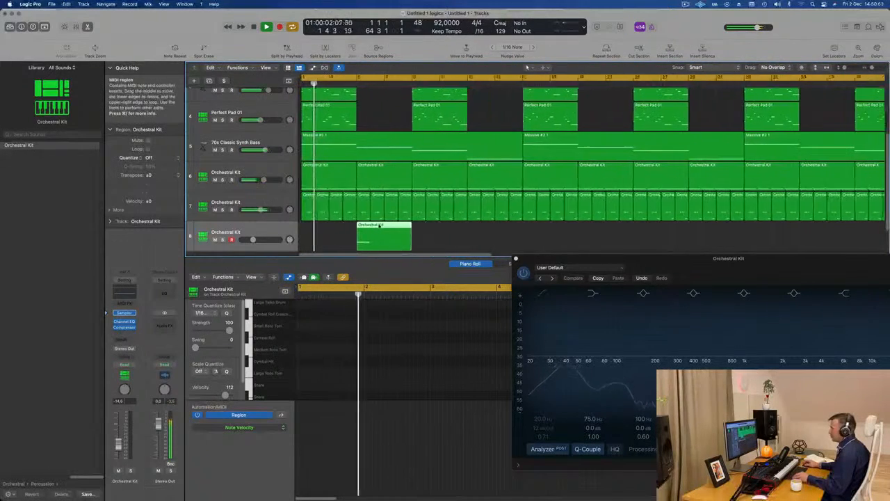
pyautogui.press('e')
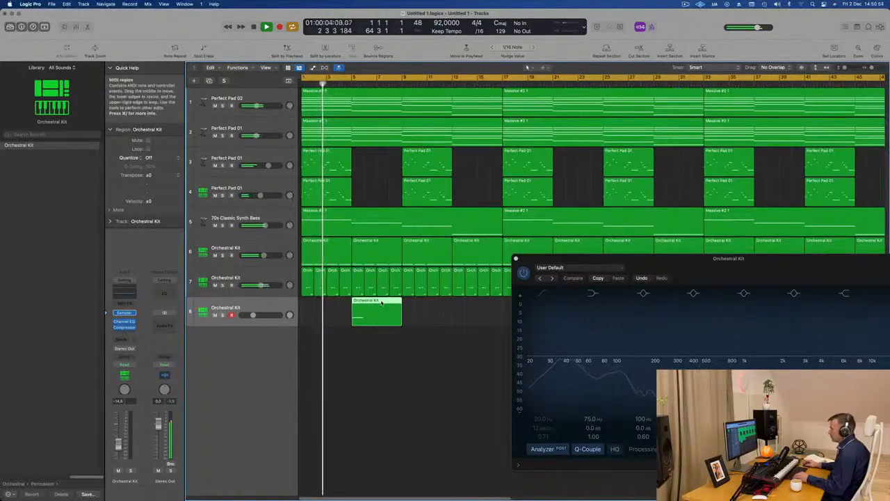
pyautogui.press('e')
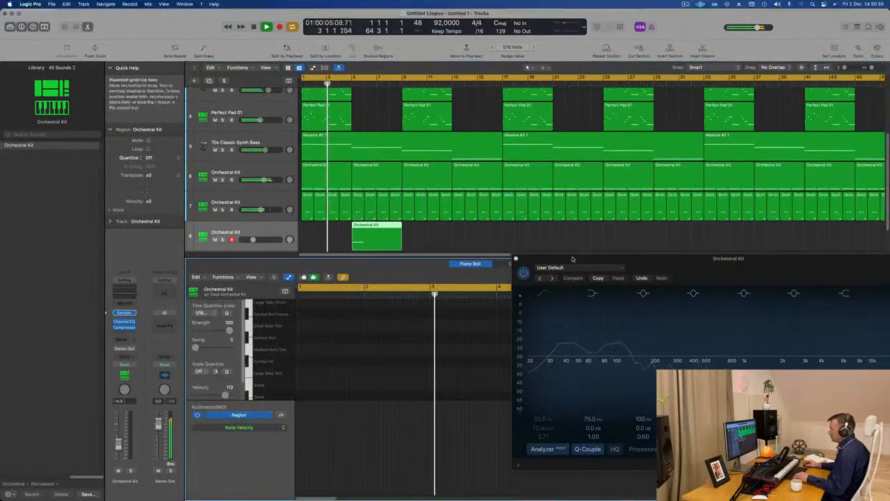
pyautogui.click(516, 259)
pyautogui.press('x')
pyautogui.press('x')
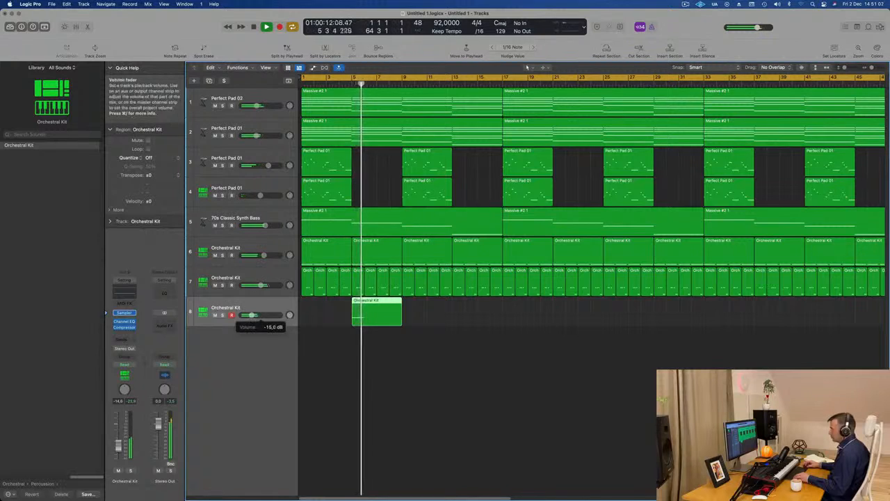
# Align the Cymbal Roll note with the region's start at bar 5, lengthen it to two bars, and restart playback.
pyautogui.doubleClick(376, 300)
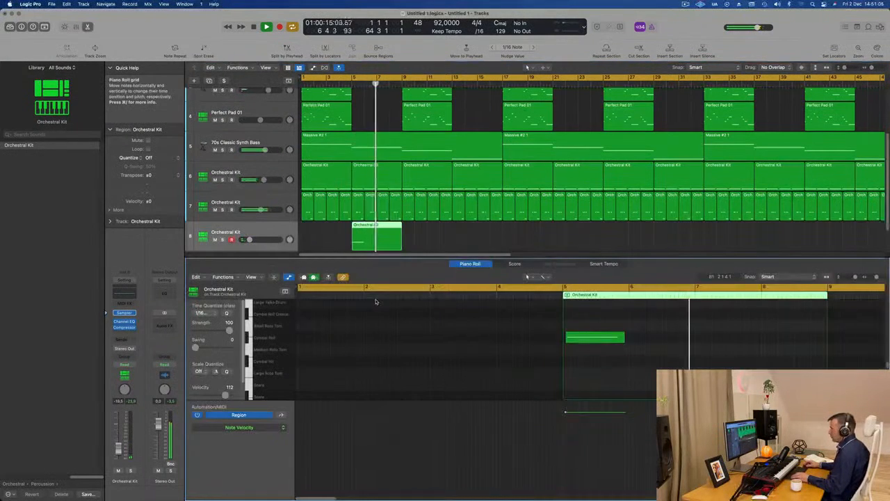
pyautogui.click(592, 341)
pyautogui.moveTo(592, 341); pyautogui.dragTo(693, 338)
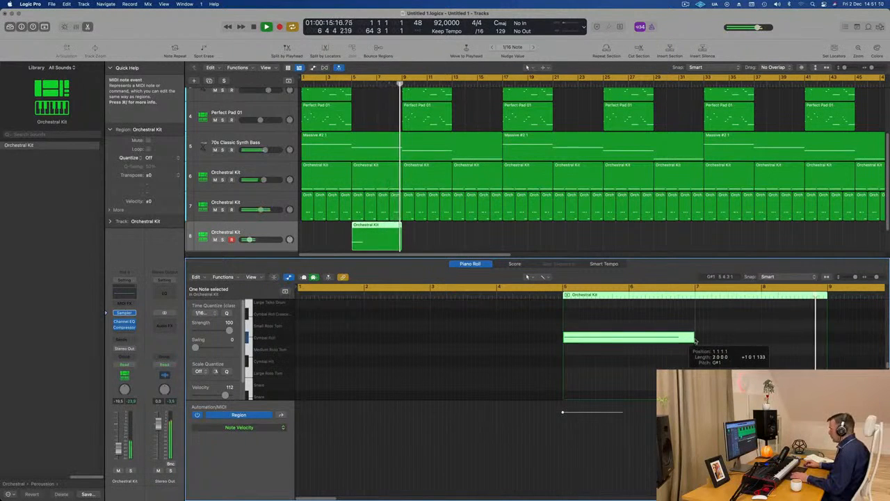
pyautogui.press('Return')
pyautogui.press('super+Left')
pyautogui.press('super+Left')
pyautogui.press('super+Left')
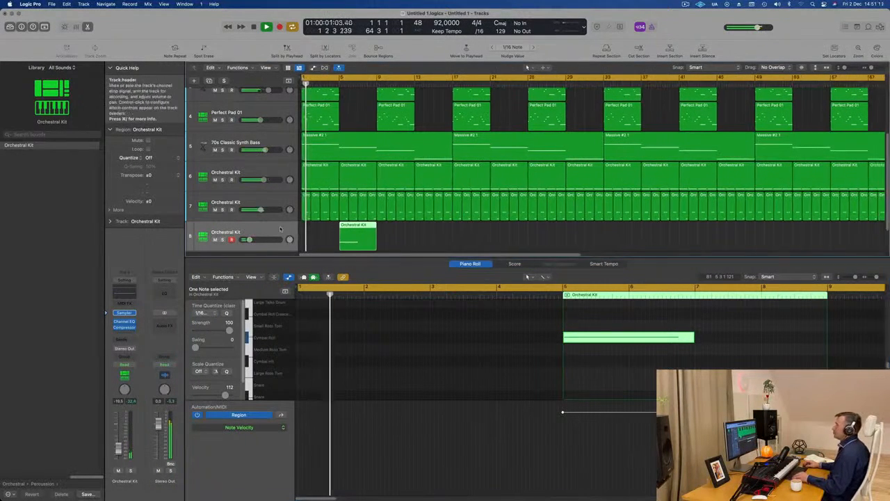
# Add a Bus 1 send to the track 8 Orchestral Kit and lower the track's volume to about -21.5 dB.
pyautogui.click(124, 339)
pyautogui.moveTo(125, 352)
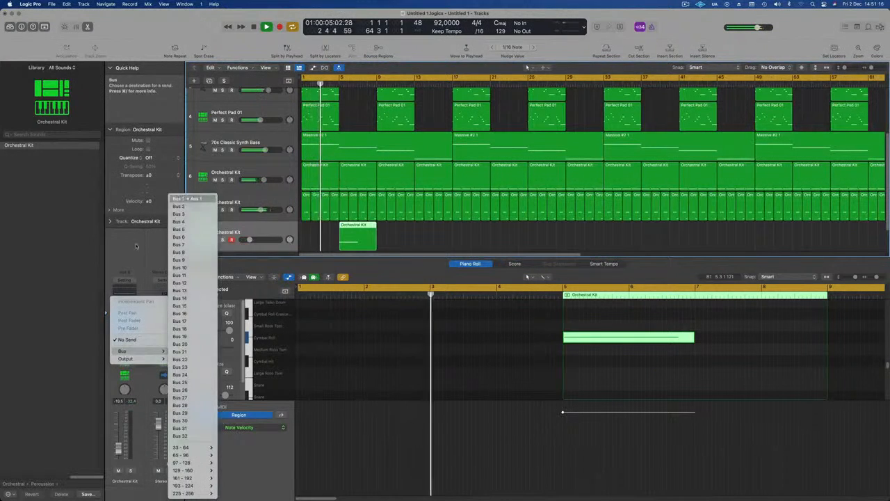
pyautogui.click(189, 201)
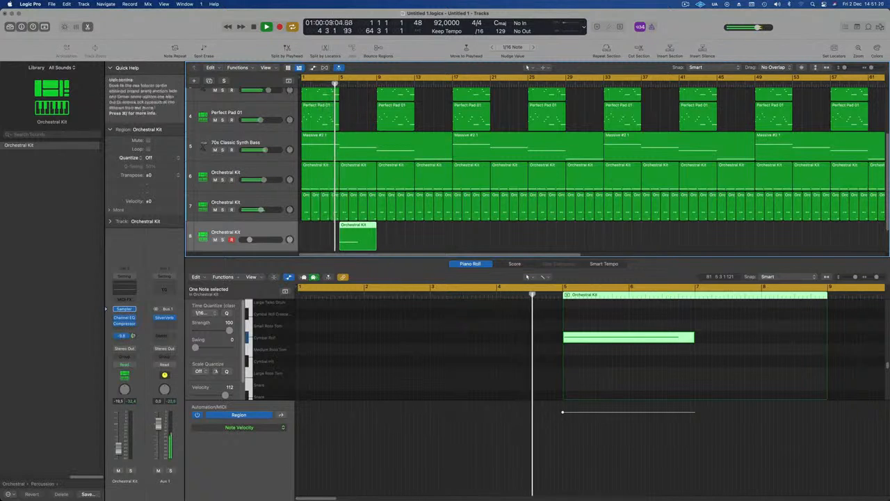
pyautogui.scroll(1, 418, 225)
pyautogui.scroll(2, 418, 225)
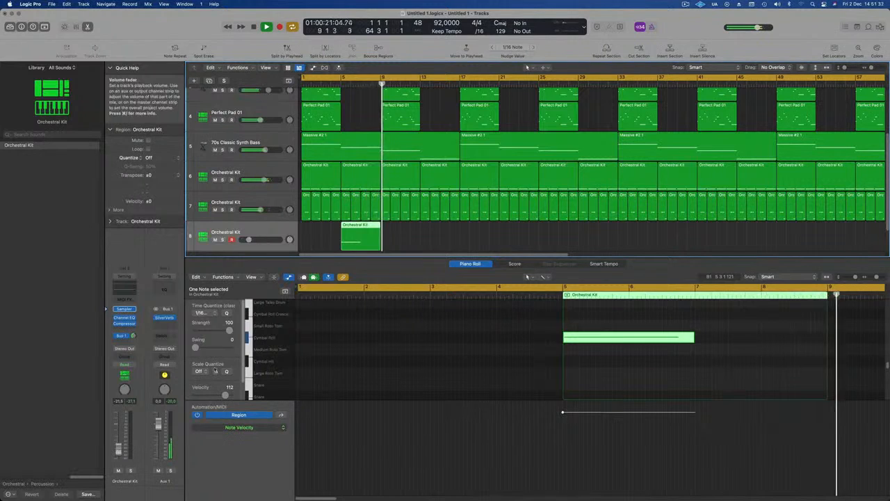
# Deselect the cymbal roll region and close the Piano Roll so all eight tracks of the arrangement are in view.
pyautogui.click(460, 229)
pyautogui.press('x')
pyautogui.press('x')
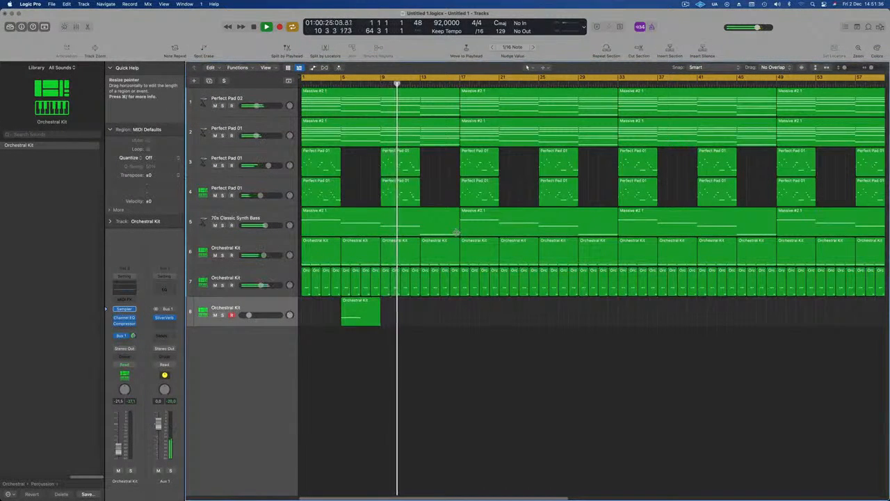
pyautogui.press('super+Left')
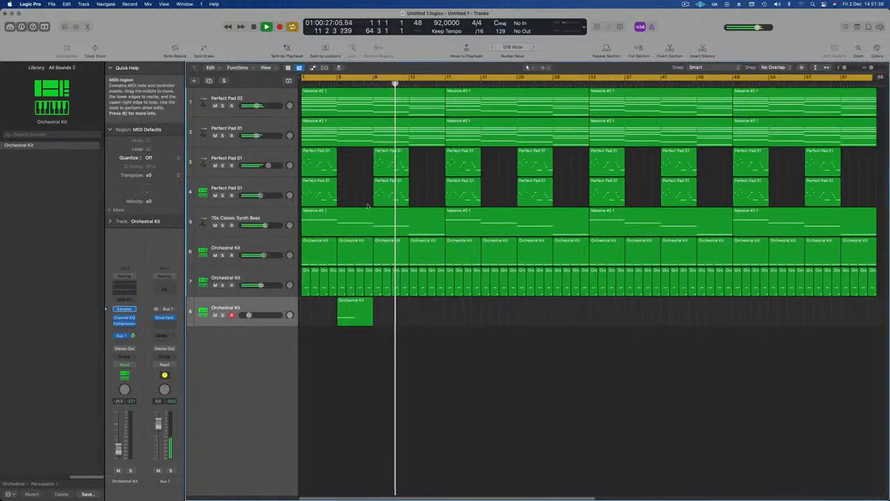
pyautogui.scroll(2, 325, 197)
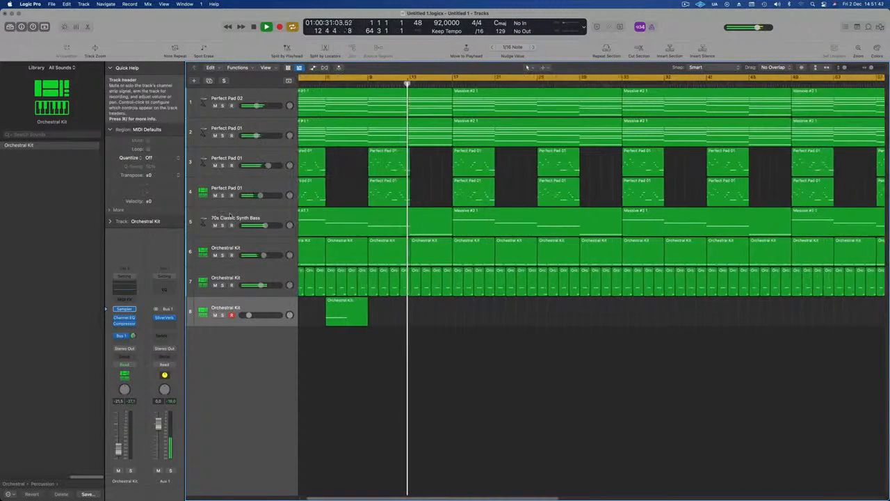
# Audition the 70s Classic Synth Bass track by briefly soloing it, and return to the full mix.
pyautogui.click(275, 213)
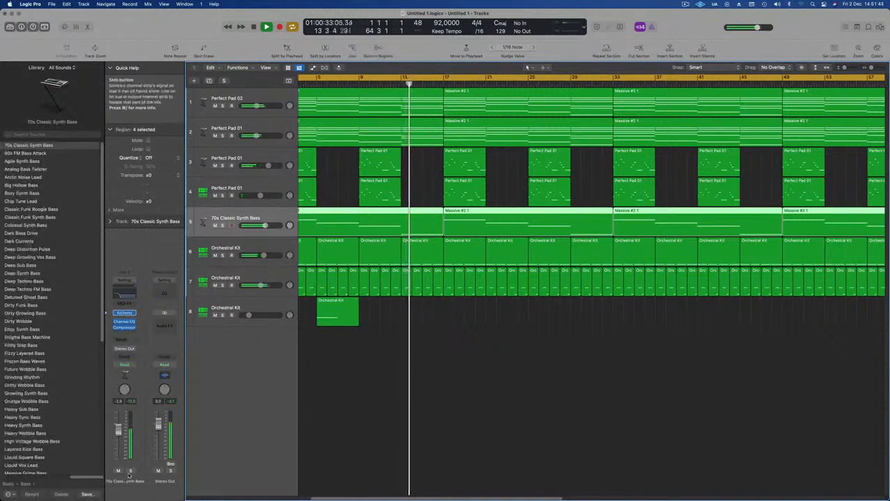
pyautogui.press('s')
pyautogui.press('s')
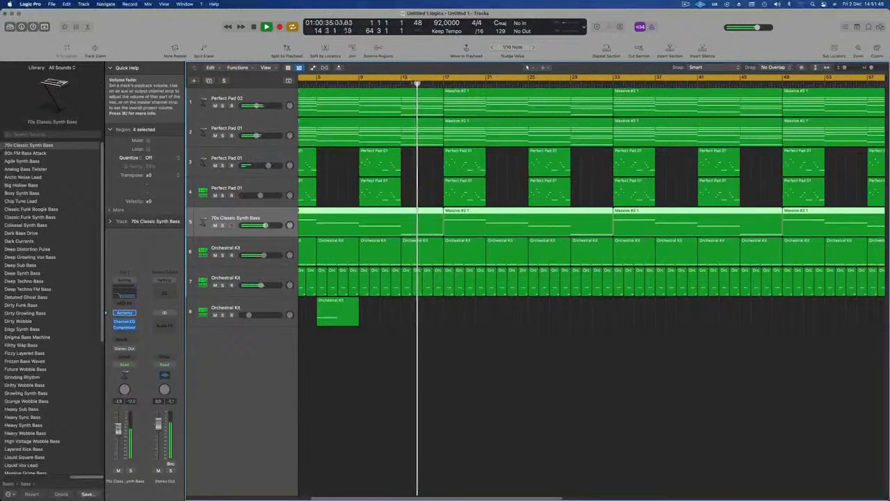
pyautogui.hscroll(-3, 348, 170)
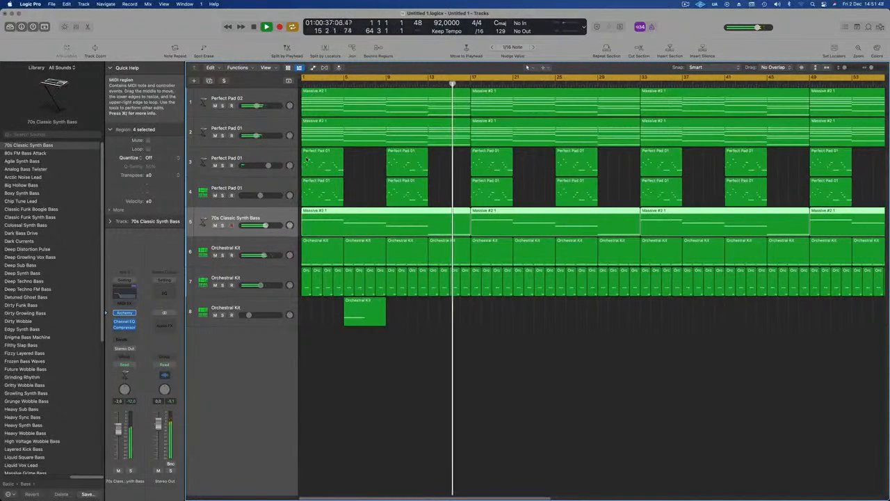
# Open the Alchemy instrument of track 2's Perfect Pad 01, add a Bus 1 send to the track, and close Alchemy.
pyautogui.click(250, 130)
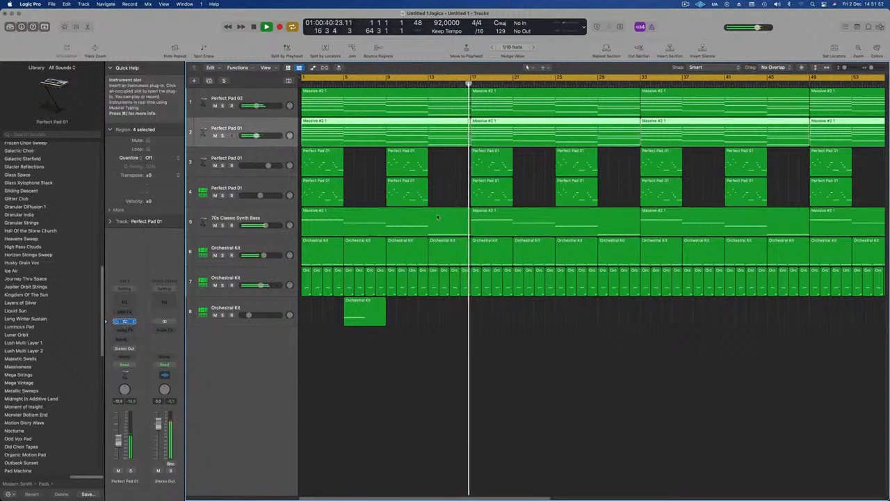
pyautogui.click(124, 321)
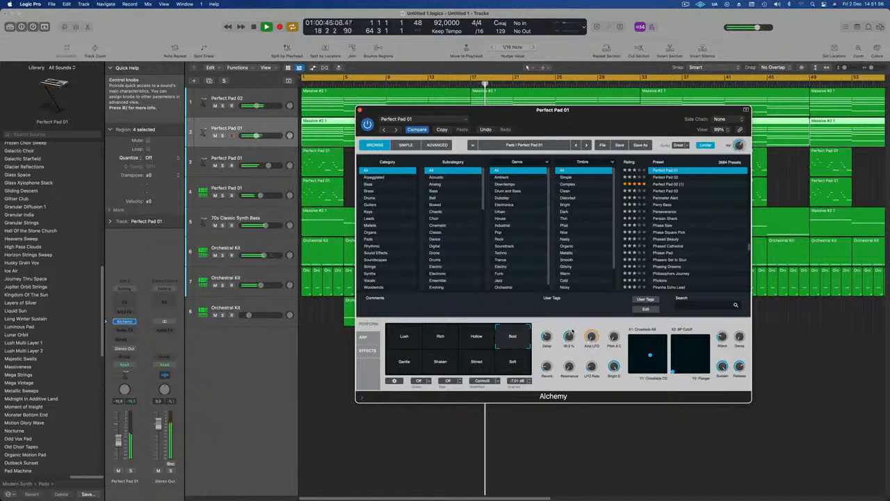
pyautogui.click(125, 341)
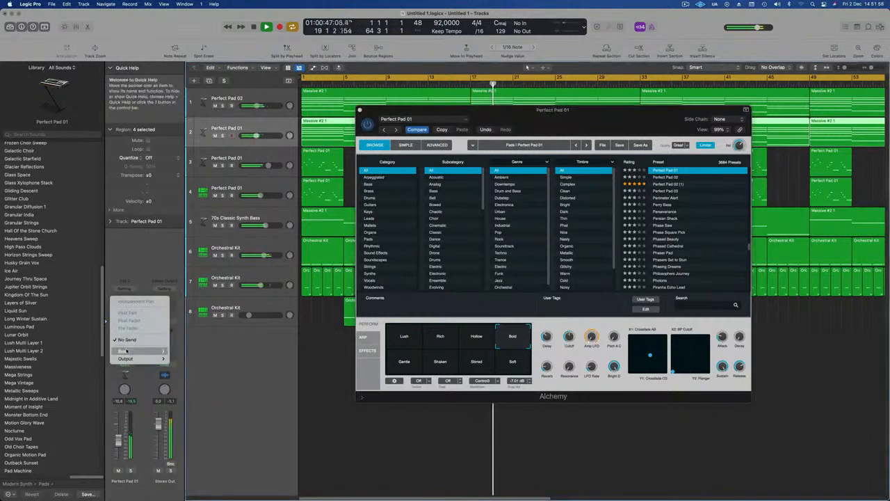
pyautogui.moveTo(139, 350)
pyautogui.click(195, 200)
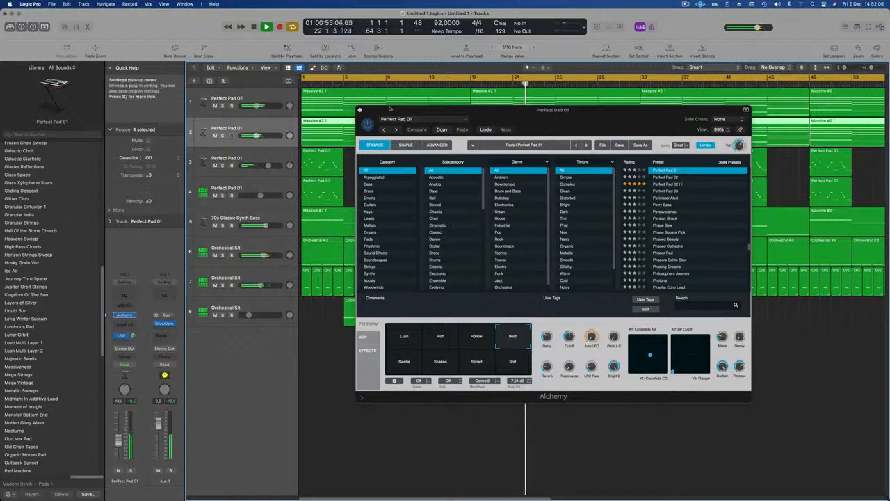
pyautogui.click(361, 110)
# Repeat the track 8 cymbal roll region every eight bars from bar 5, making eight regions through the end of bar 64.
pyautogui.scroll(-5, 350, 328)
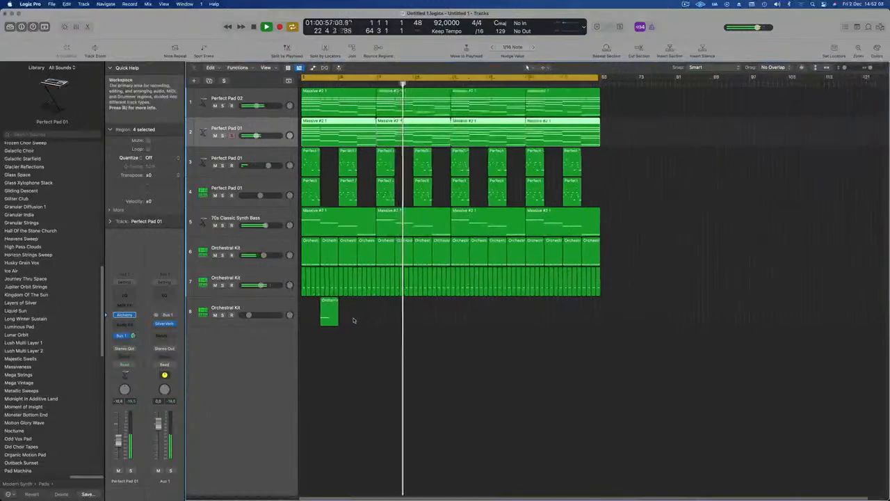
pyautogui.moveTo(337, 305); pyautogui.dragTo(402, 308)
pyautogui.moveTo(341, 309); pyautogui.dragTo(549, 324)
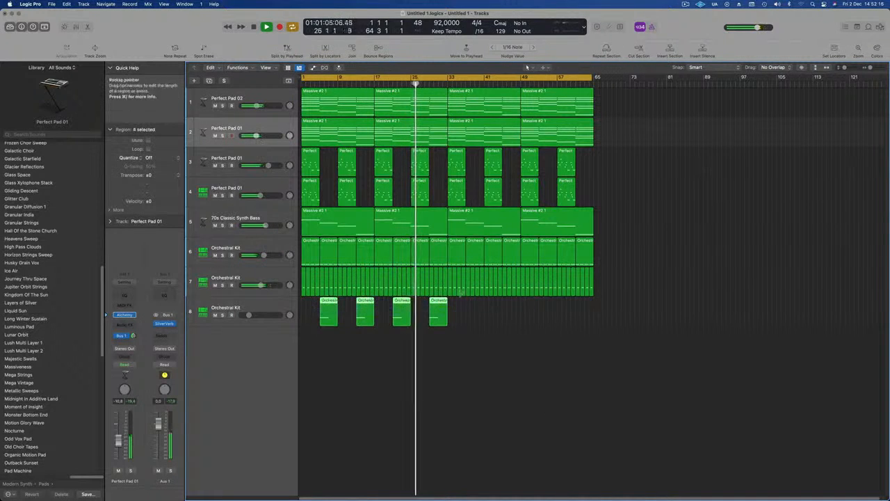
pyautogui.moveTo(443, 300); pyautogui.dragTo(591, 306)
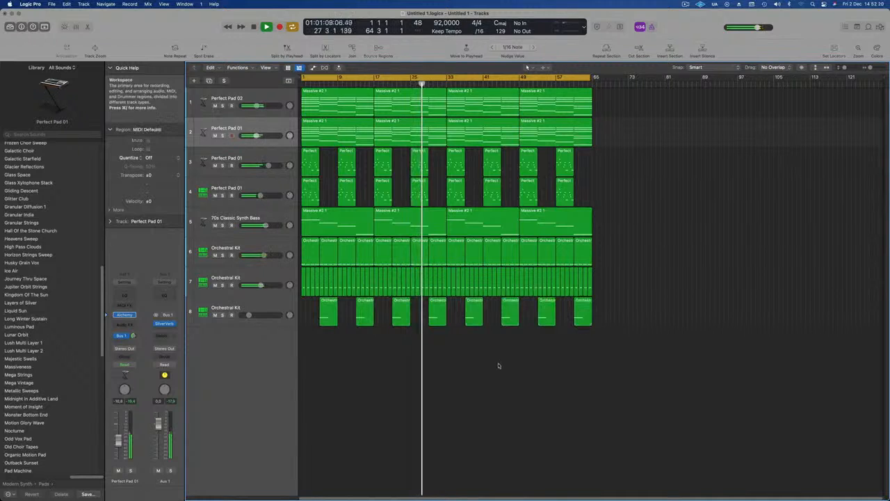
pyautogui.scroll(3, 498, 365)
pyautogui.scroll(-2, 499, 365)
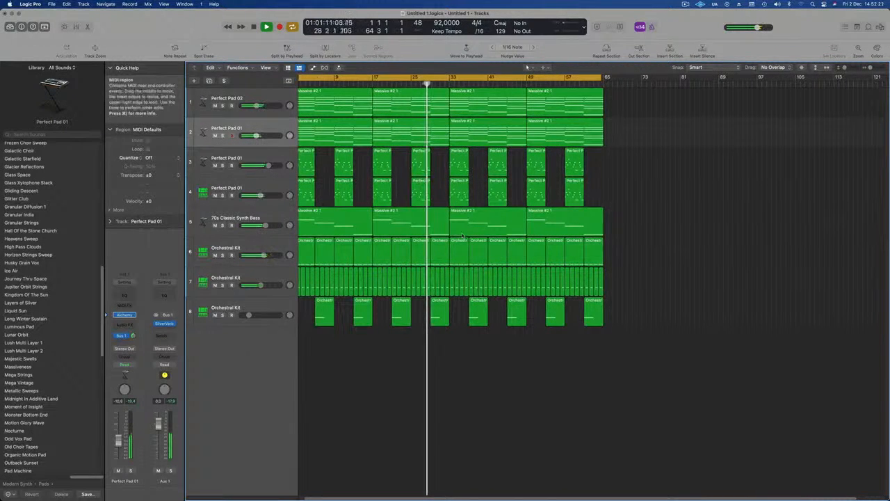
pyautogui.scroll(1, 421, 172)
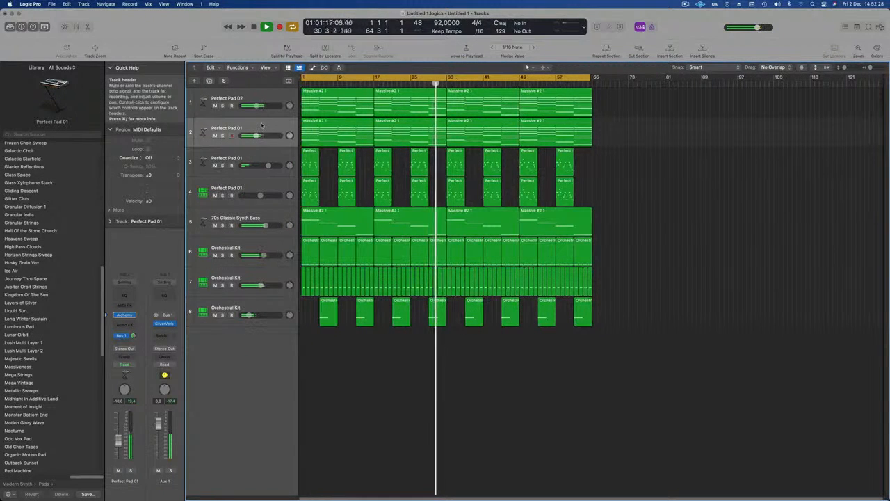
# Duplicate the Perfect Pad 01 track and copy its first Massive #2 region onto the new track at bar 1.
pyautogui.press('super+d')
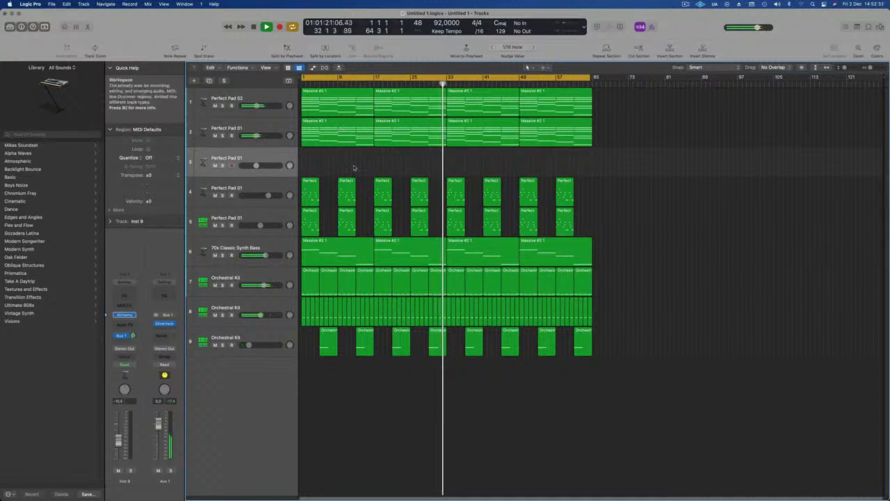
pyautogui.click(334, 136)
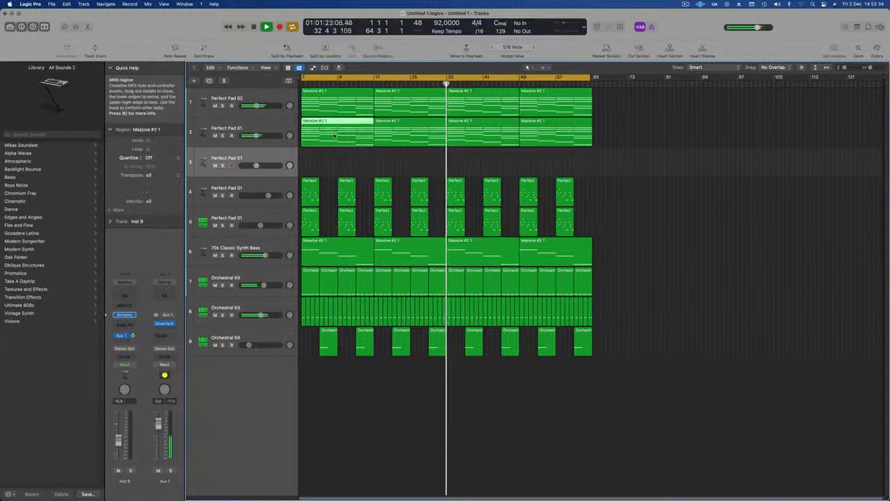
pyautogui.moveTo(334, 136); pyautogui.dragTo(335, 165)
pyautogui.press('Return')
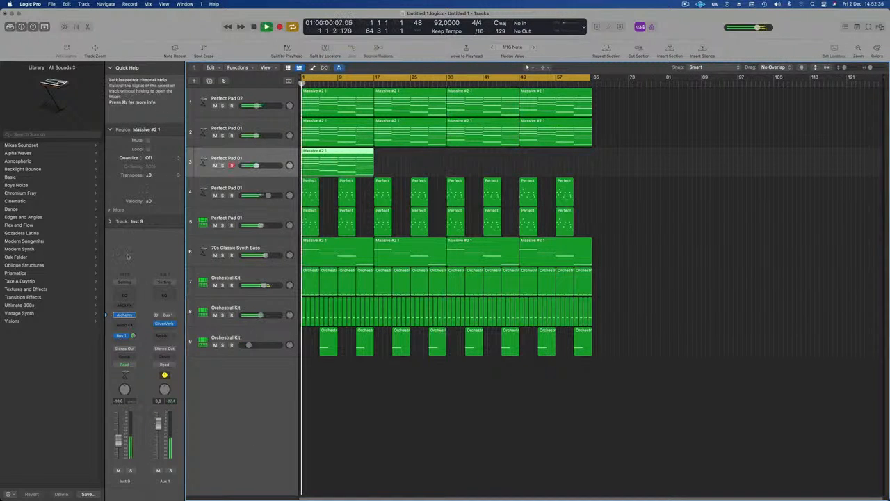
# Stop playback and replace the Alchemy instrument on the duplicated track with a stereo Sampler.
pyautogui.press('space')
pyautogui.click(134, 316)
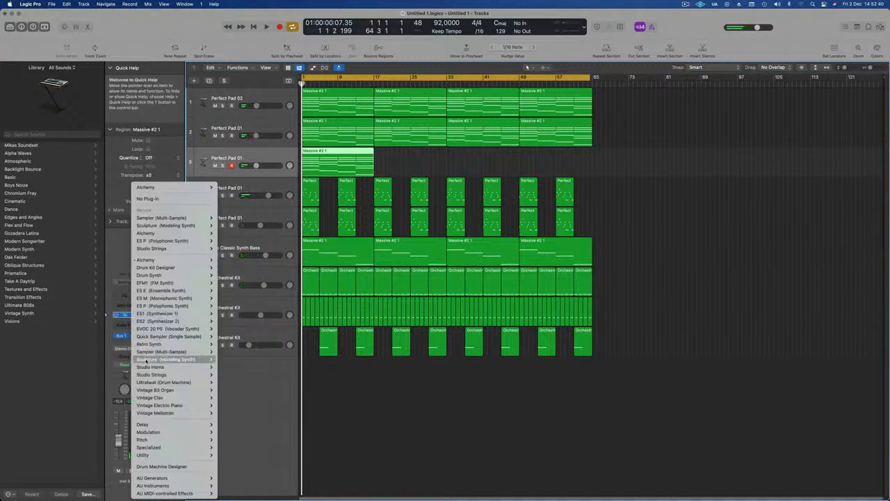
pyautogui.moveTo(153, 353)
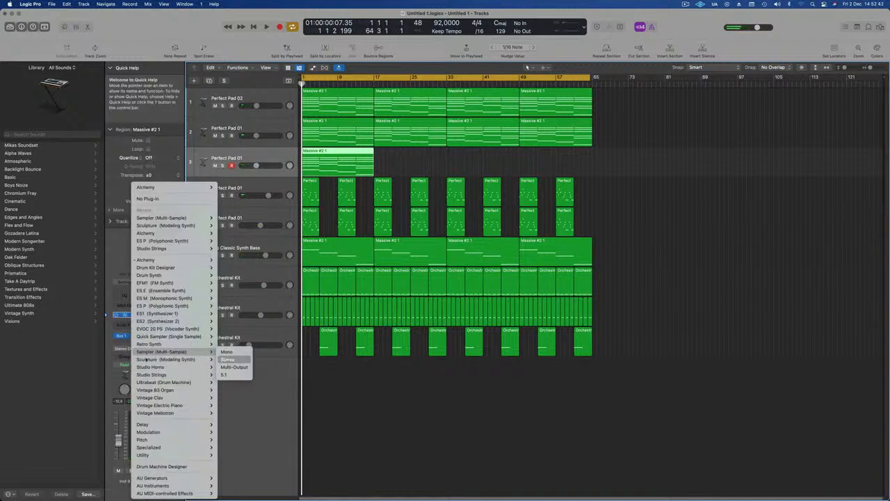
pyautogui.click(11, 426)
pyautogui.click(8, 495)
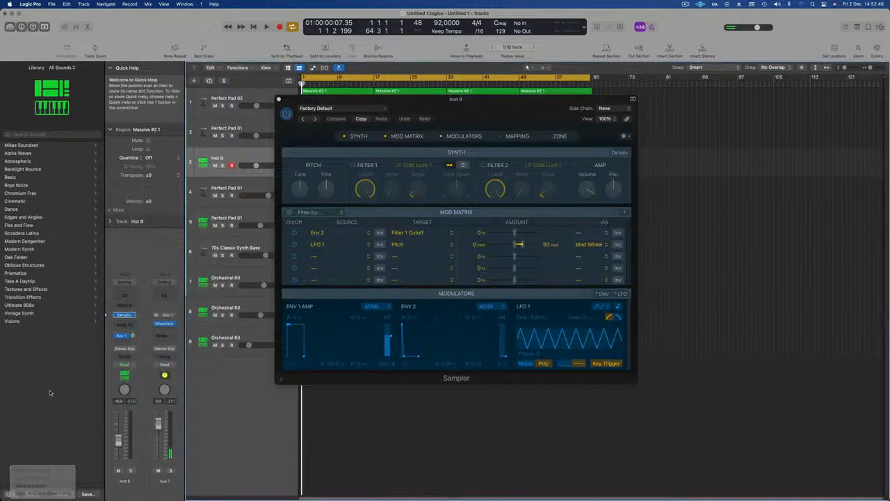
pyautogui.click(10, 494)
# Load the French Horn Solo preset from the Orchestral Brass category into the Sampler.
pyautogui.click(371, 109)
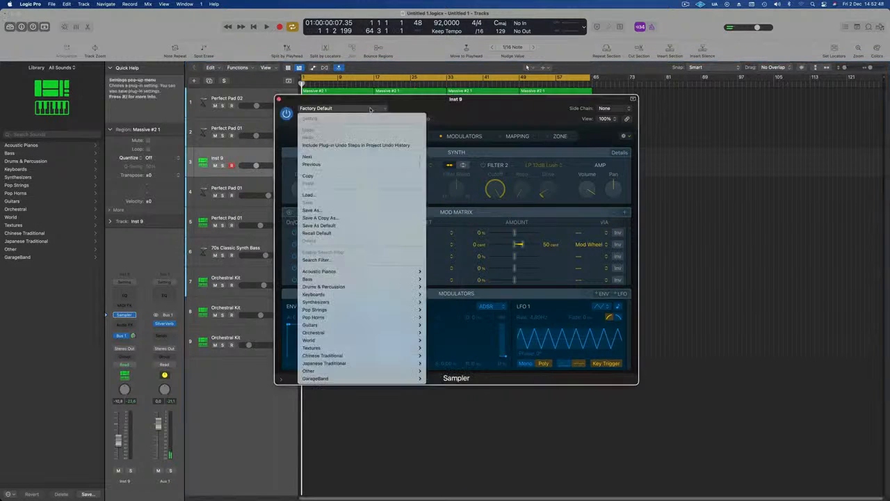
pyautogui.moveTo(375, 341)
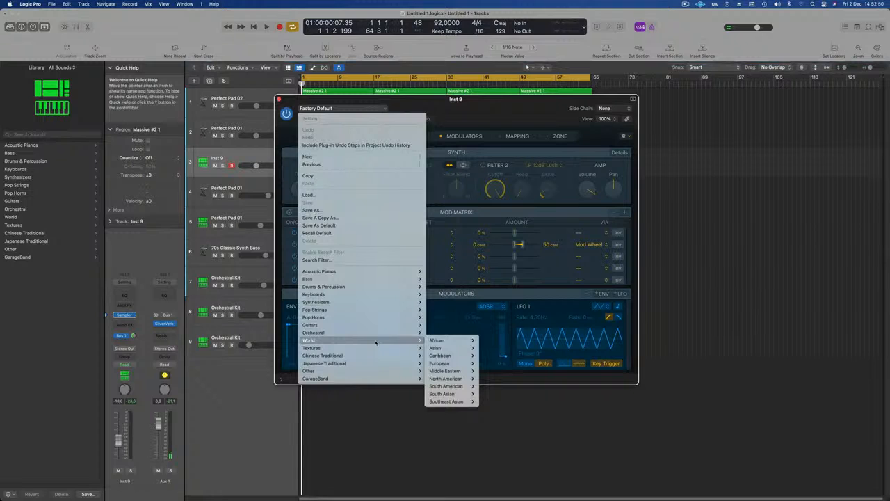
pyautogui.moveTo(471, 343)
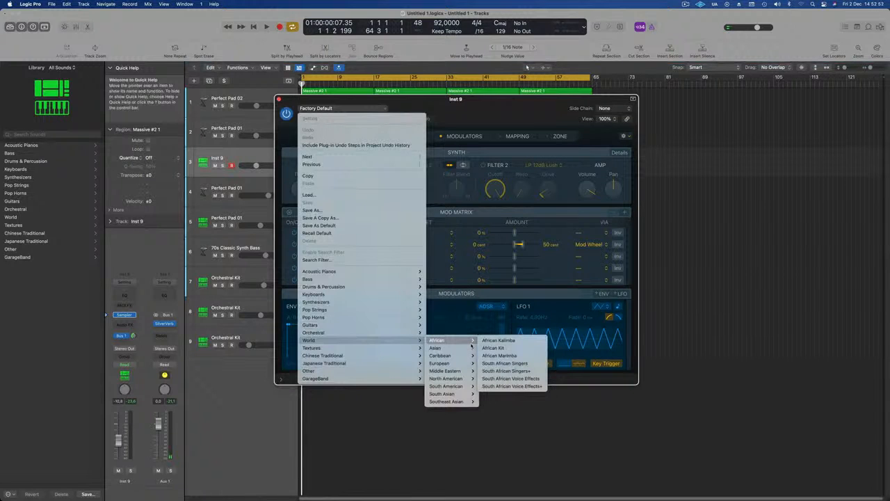
pyautogui.moveTo(384, 305)
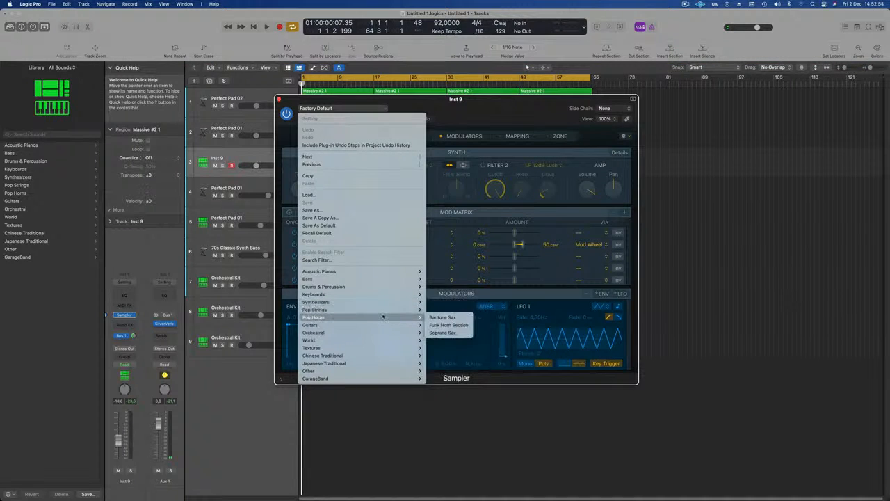
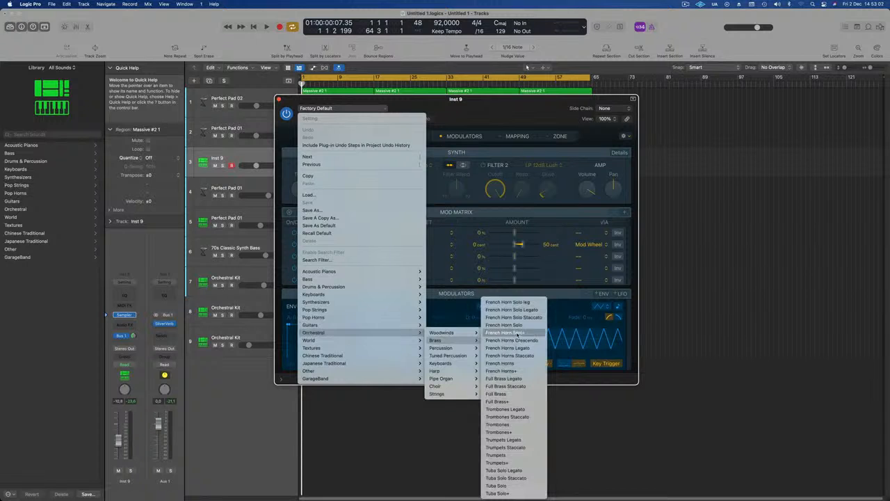
pyautogui.click(519, 325)
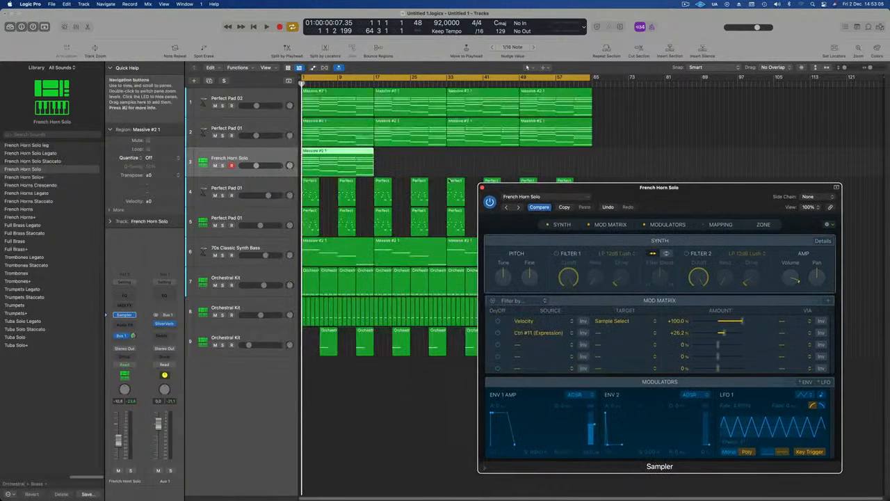
# Play the French Horn Solo track and open its region in the Piano Roll with all notes in view.
pyautogui.press('space')
pyautogui.doubleClick(332, 158)
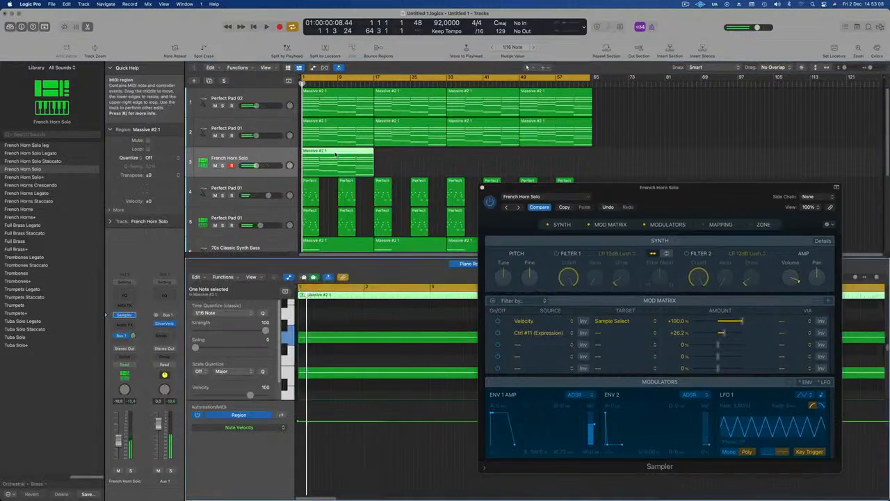
pyautogui.press('z')
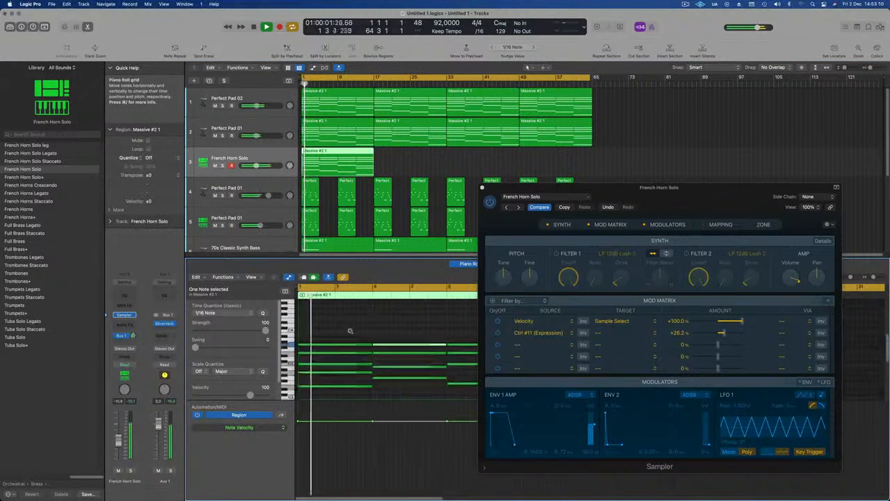
pyautogui.press('super+Left')
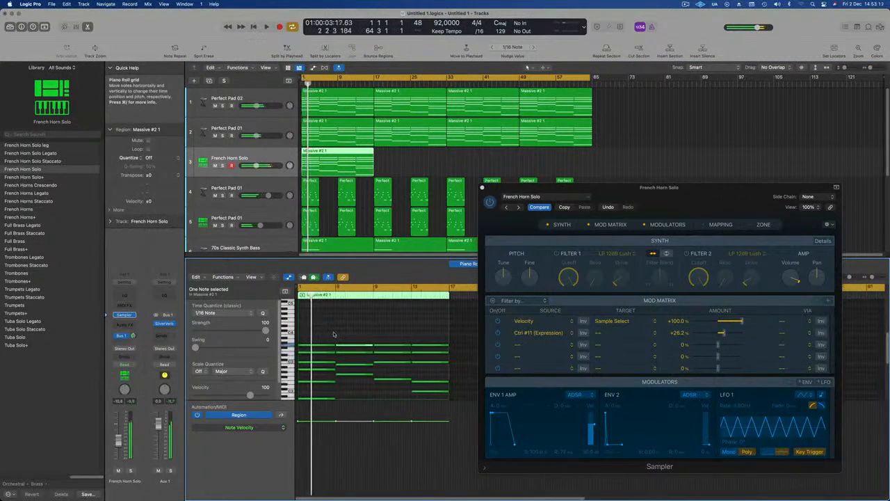
# Thin the French horn region's chords down to a single four-note line by removing the other notes.
pyautogui.moveTo(312, 331); pyautogui.dragTo(431, 368)
pyautogui.scroll(-2, 310, 342)
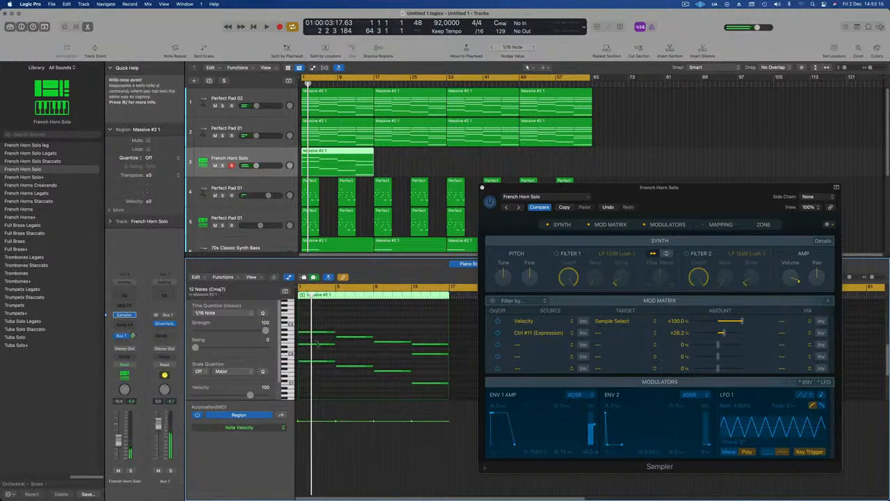
pyautogui.moveTo(312, 378); pyautogui.dragTo(436, 368)
pyautogui.click(428, 356)
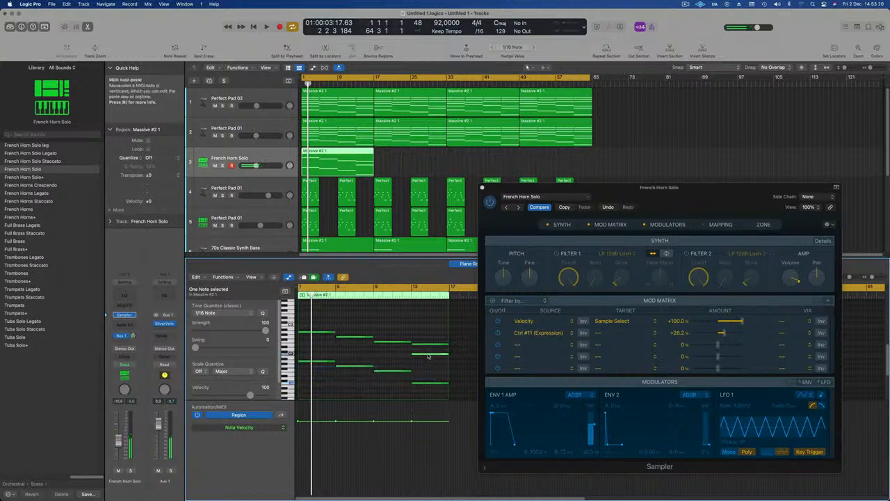
pyautogui.moveTo(322, 354); pyautogui.dragTo(451, 402)
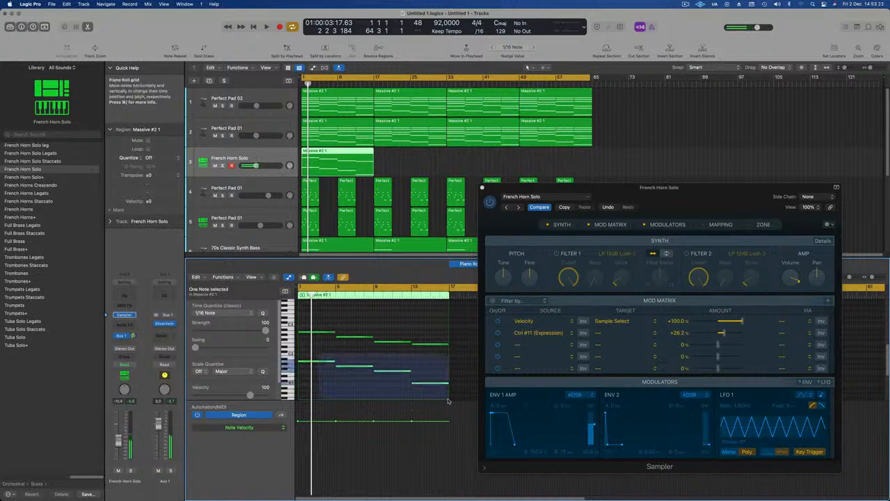
pyautogui.moveTo(375, 375); pyautogui.dragTo(374, 345)
pyautogui.moveTo(319, 326); pyautogui.dragTo(450, 364)
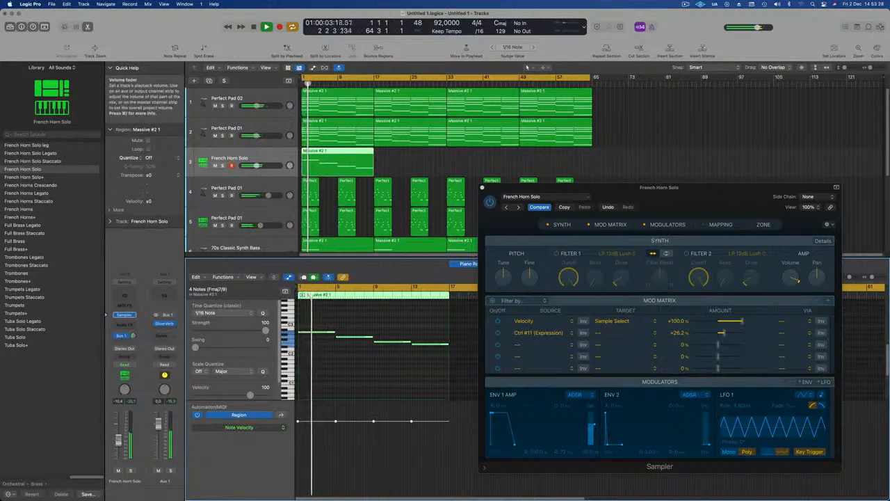
# Close the Sampler window and repeat the French horn region three times to fill the arrangement up to bar 65.
pyautogui.moveTo(493, 187); pyautogui.dragTo(327, 208)
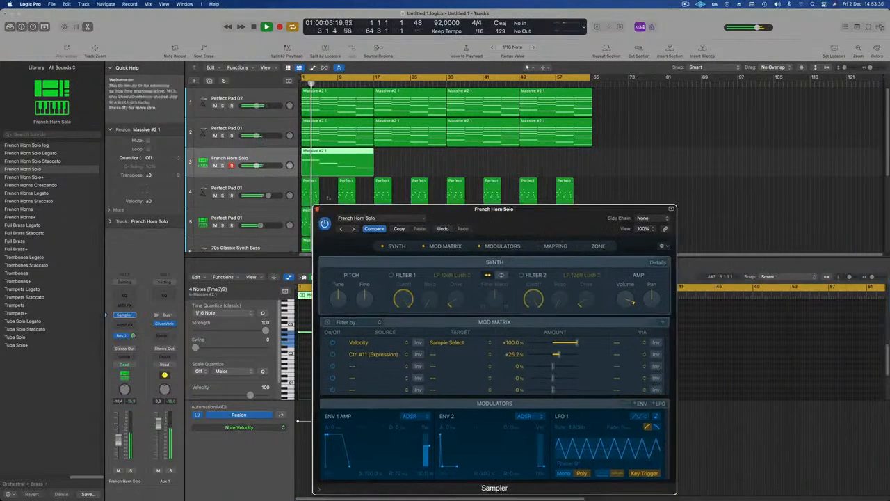
pyautogui.click(316, 208)
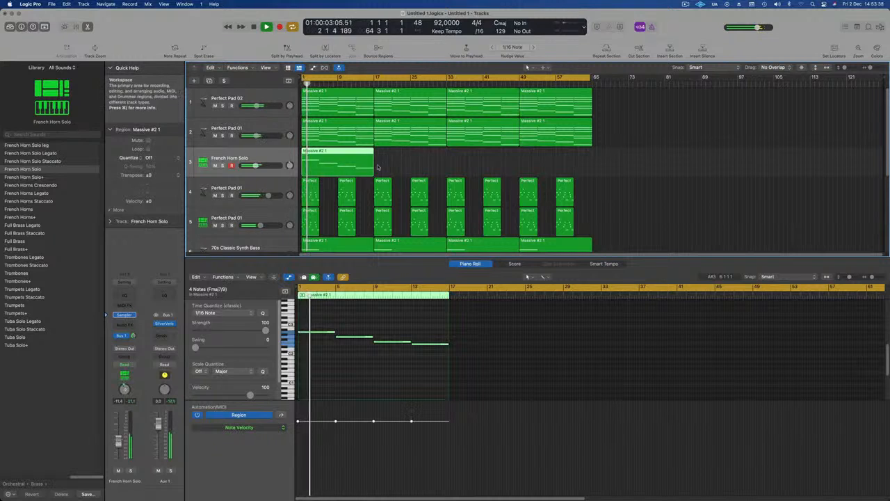
pyautogui.press('super+r')
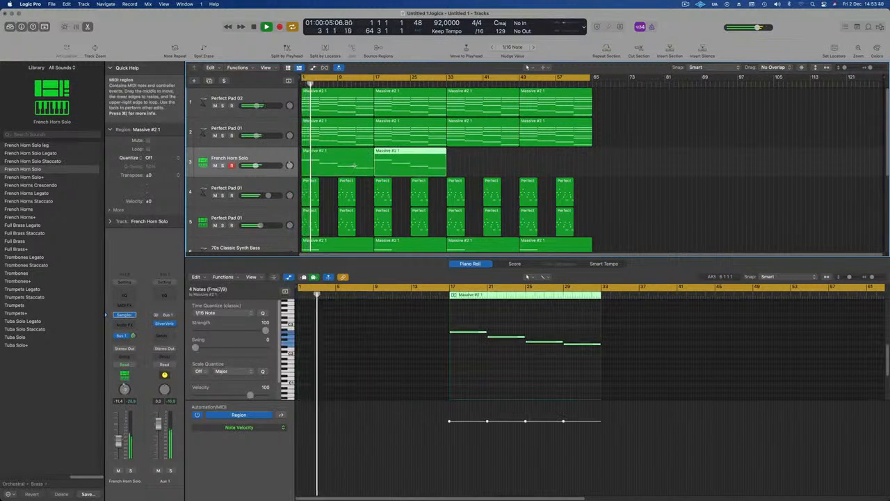
pyautogui.press('super+r')
pyautogui.press('super+r')
pyautogui.click(648, 162)
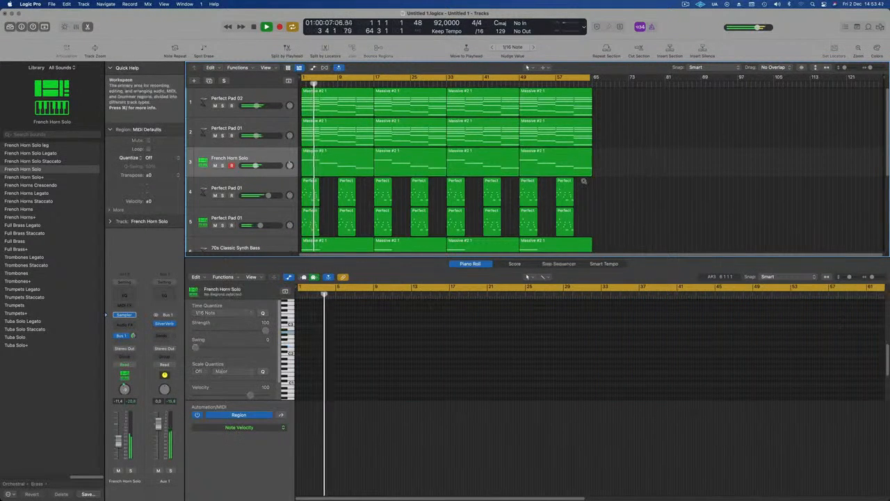
# Close the Piano Roll editor and fit all tracks of the arrangement in the Tracks area.
pyautogui.press('z')
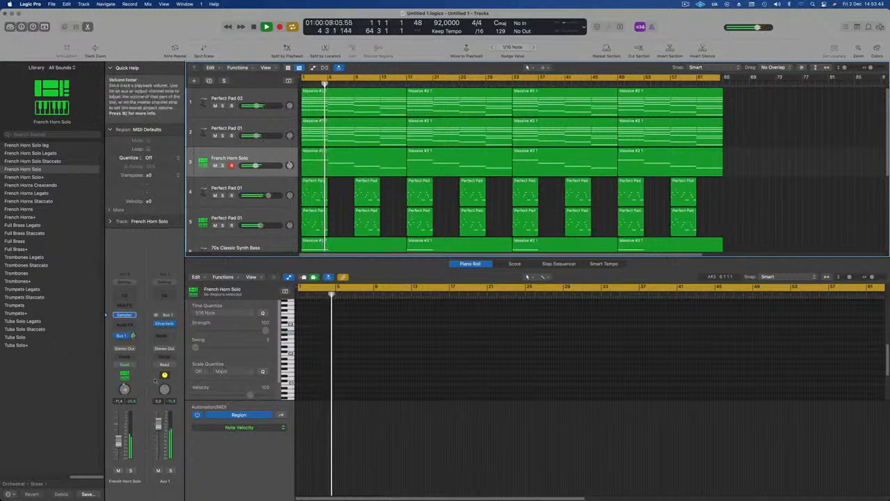
pyautogui.scroll(-1, 334, 211)
pyautogui.scroll(1, 340, 210)
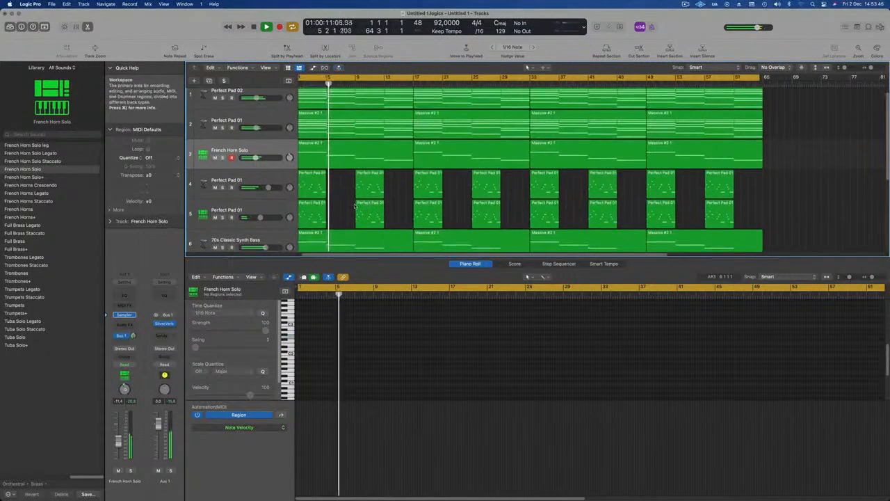
pyautogui.scroll(-3, 362, 207)
pyautogui.scroll(-2, 363, 207)
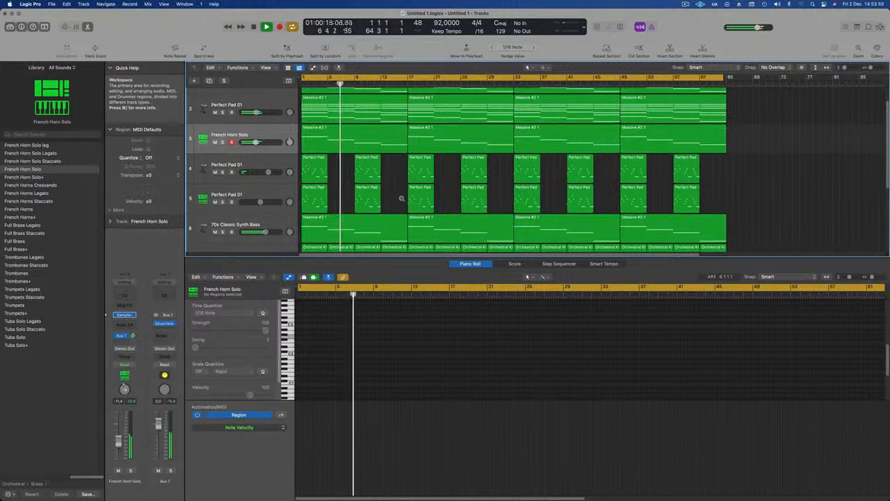
pyautogui.press('x')
pyautogui.press('x')
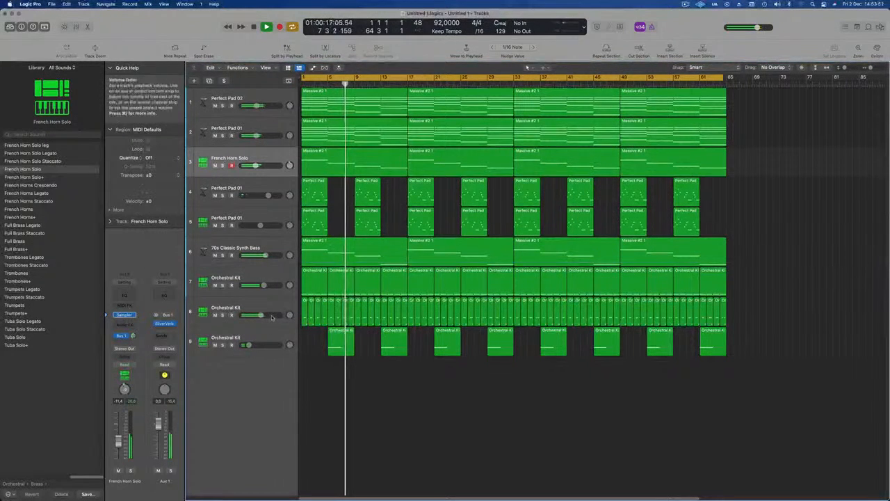
# Lower the volume of the middle Orchestral Kit track slightly and select the Orchestral Kit track above it.
pyautogui.click(240, 318)
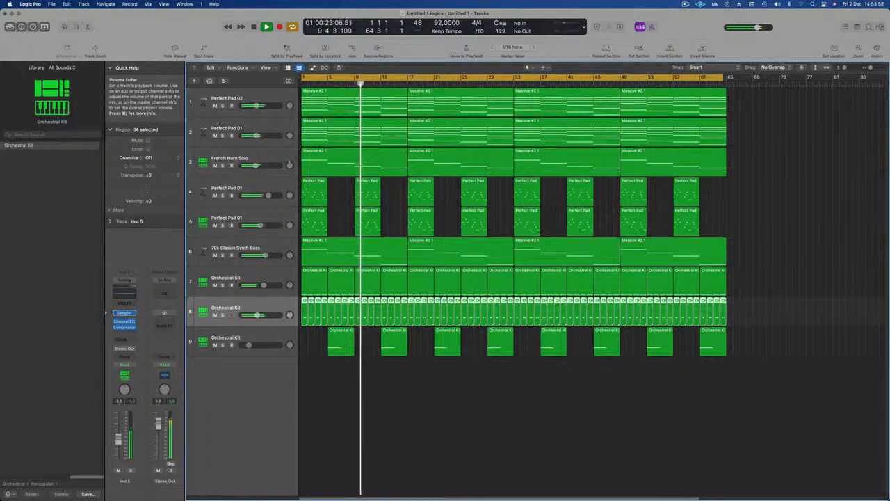
pyautogui.press('Up')
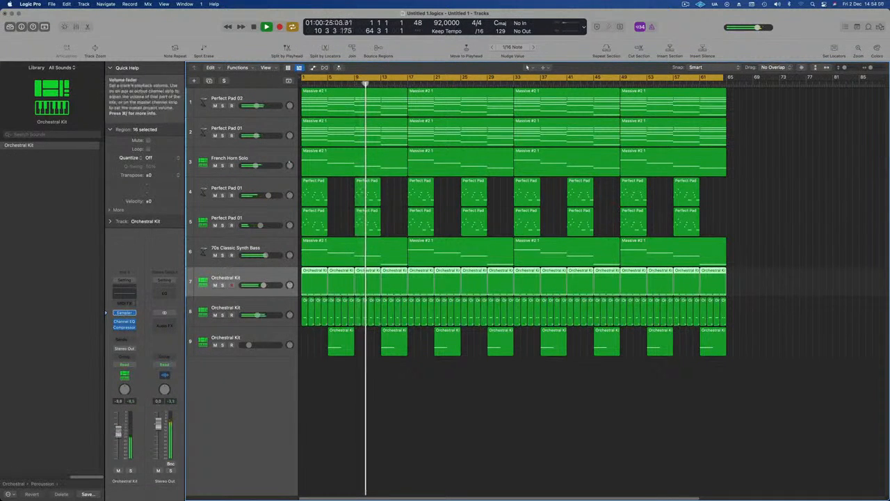
pyautogui.scroll(2, 400, 207)
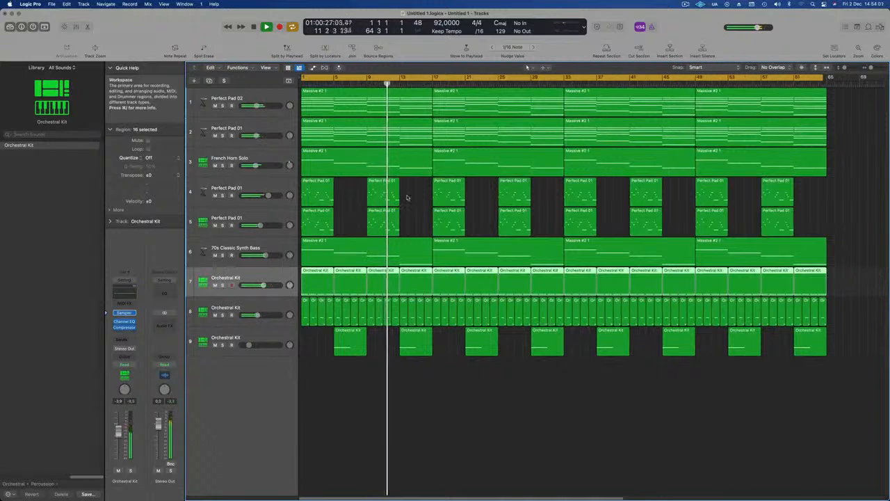
pyautogui.scroll(1, 411, 205)
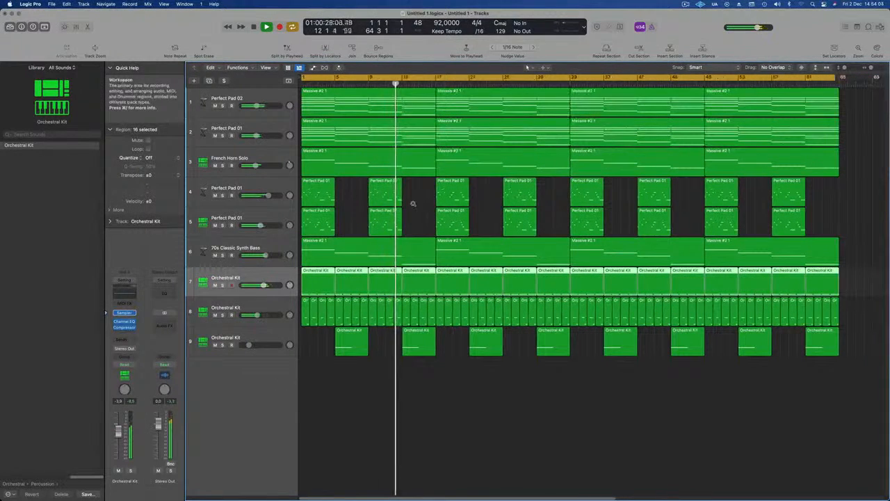
# Solo the French Horn Solo track briefly to check it in the mix, and select that track.
pyautogui.click(223, 165)
pyautogui.click(223, 165)
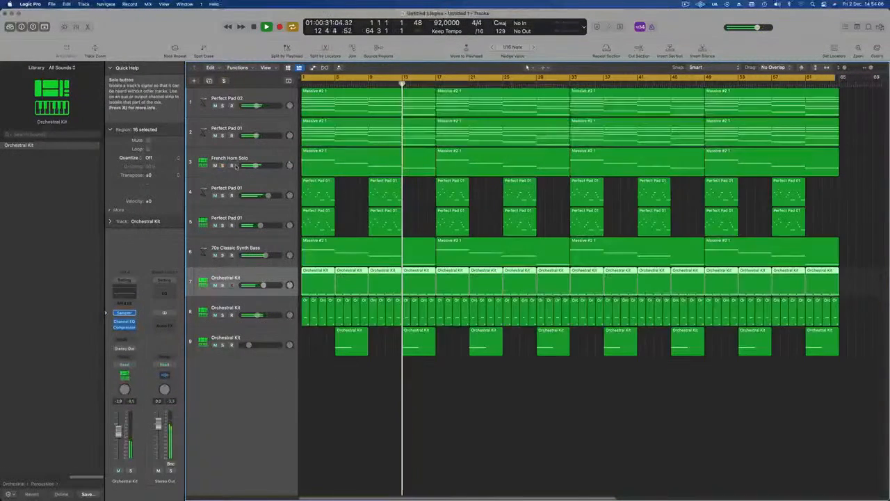
pyautogui.click(240, 165)
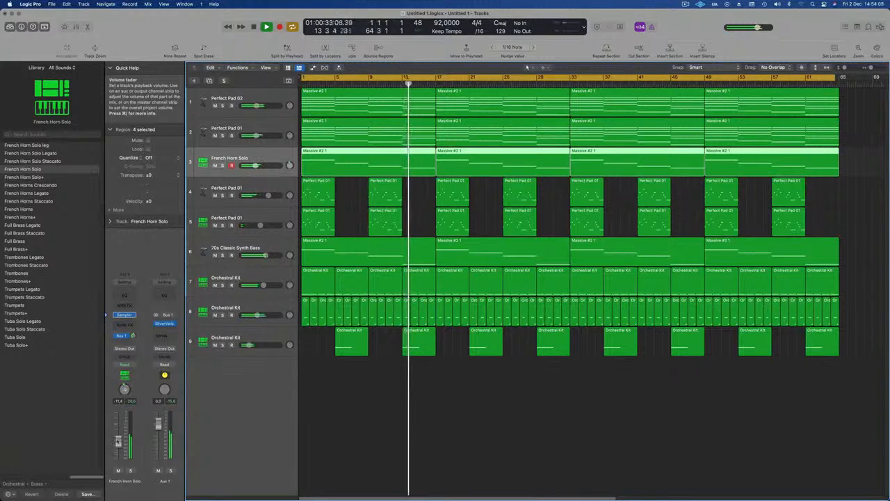
pyautogui.scroll(-1, 273, 124)
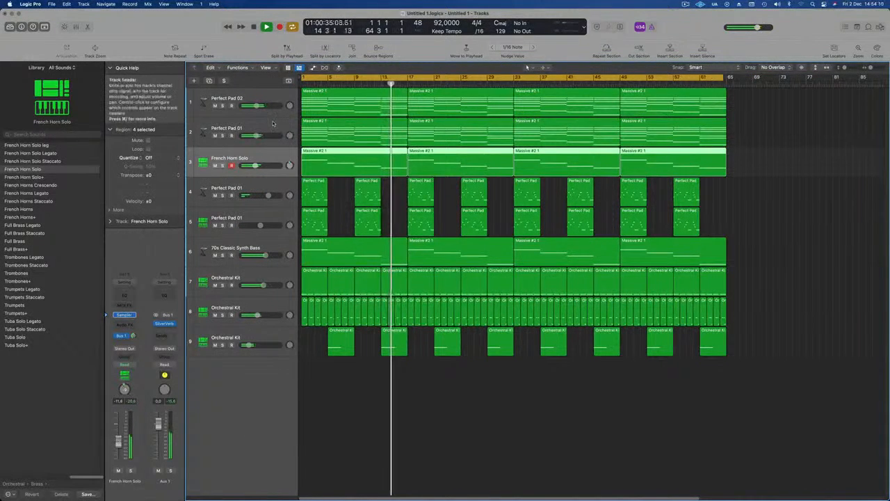
# Duplicate the Perfect Pad 01 track, copy its first chord region onto the new track and repeat that region three times up to bar 65.
pyautogui.click(209, 81)
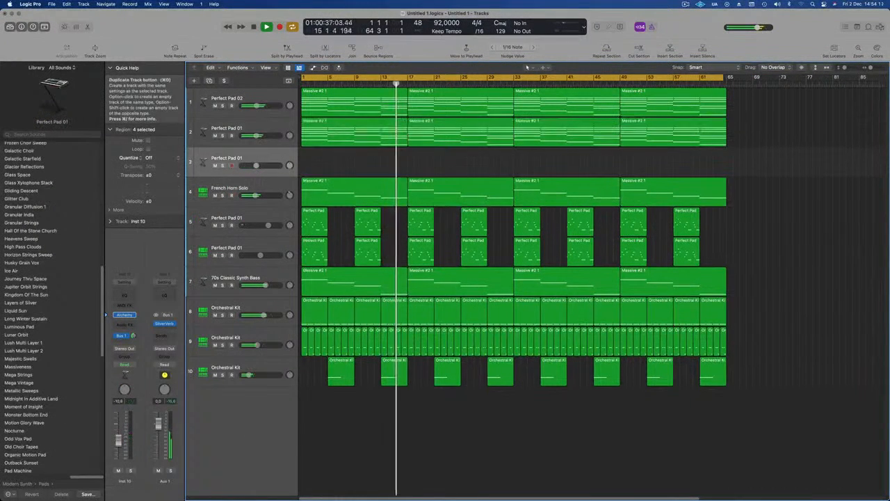
pyautogui.moveTo(353, 132); pyautogui.dragTo(353, 161)
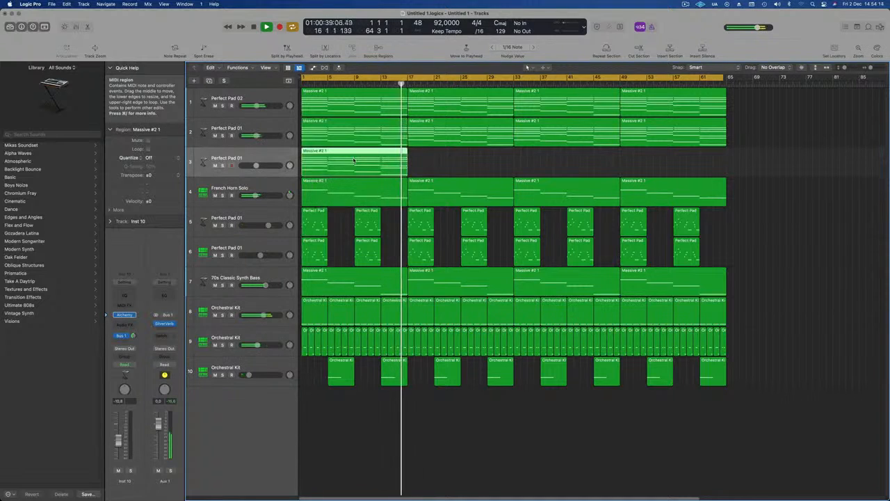
pyautogui.press('super+r')
pyautogui.press('super+r')
pyautogui.press('super+r')
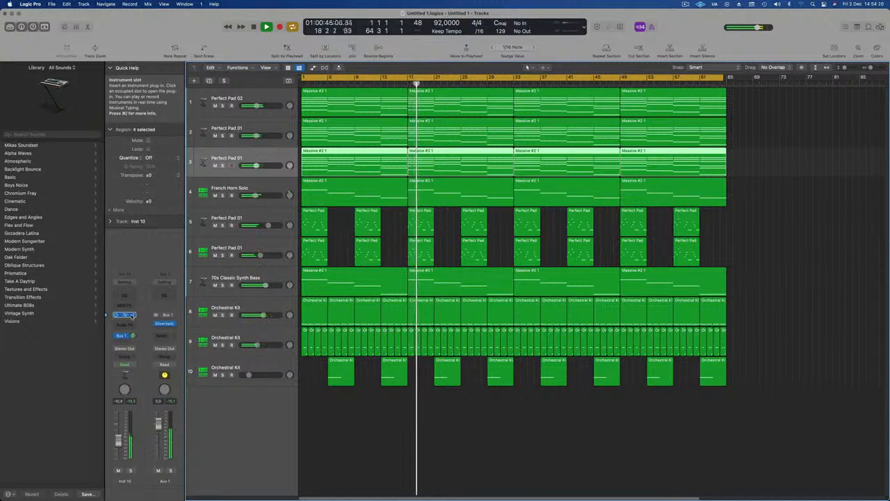
pyautogui.click(132, 315)
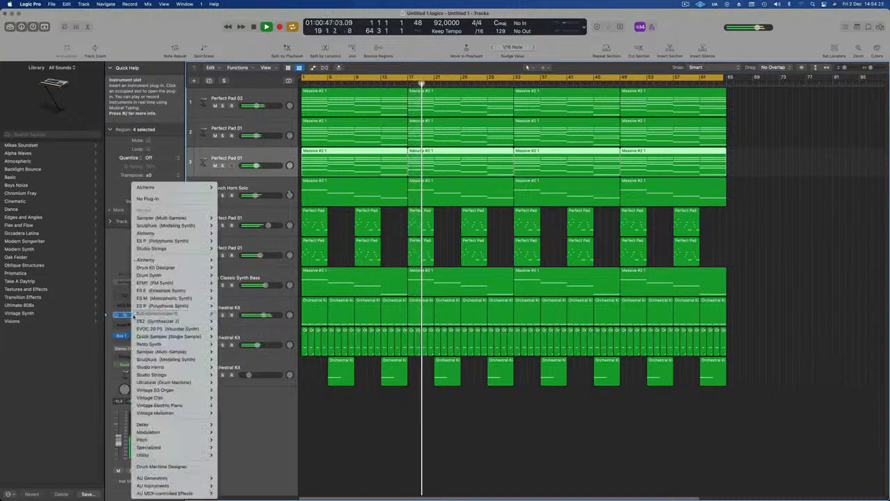
pyautogui.moveTo(134, 316)
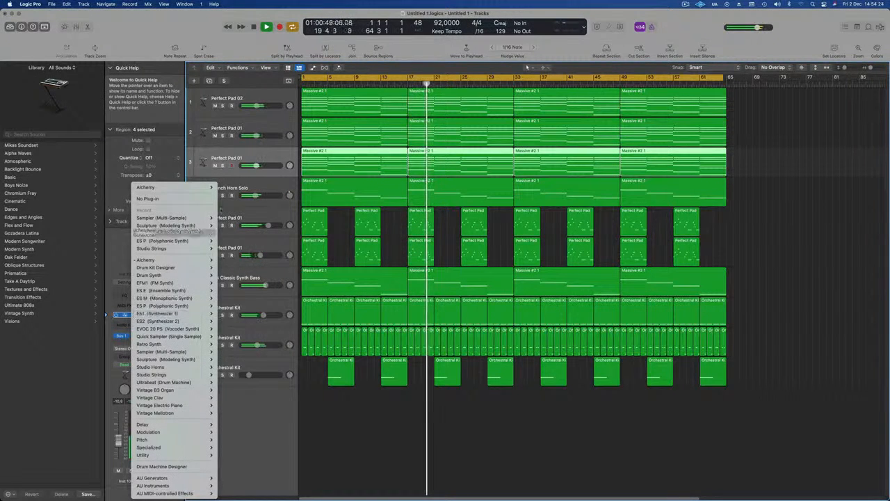
pyautogui.click(146, 233)
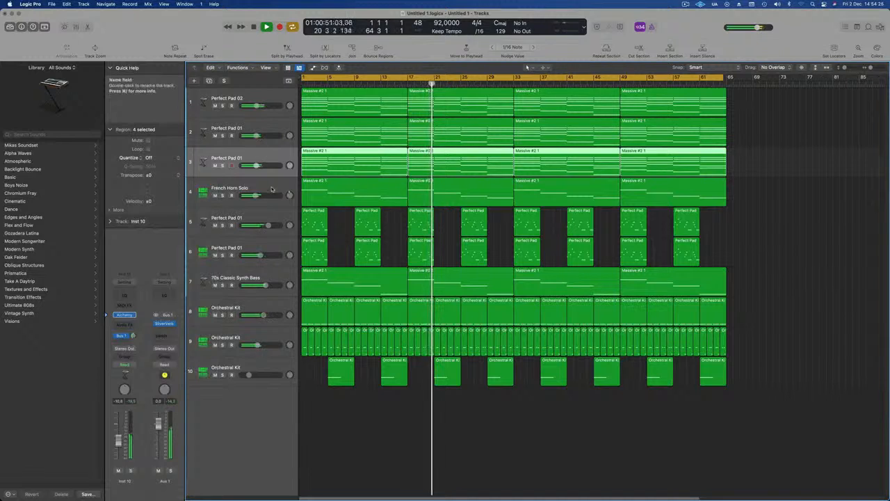
pyautogui.click(272, 189)
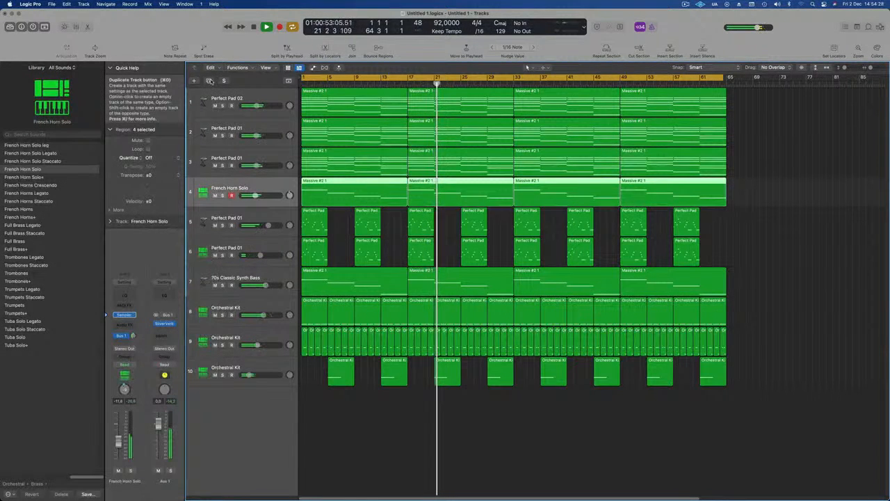
# Transpose all notes in the duplicated Perfect Pad 01 track's regions up one octave in the Piano Roll, and play the result from the start.
pyautogui.click(263, 158)
pyautogui.press('space')
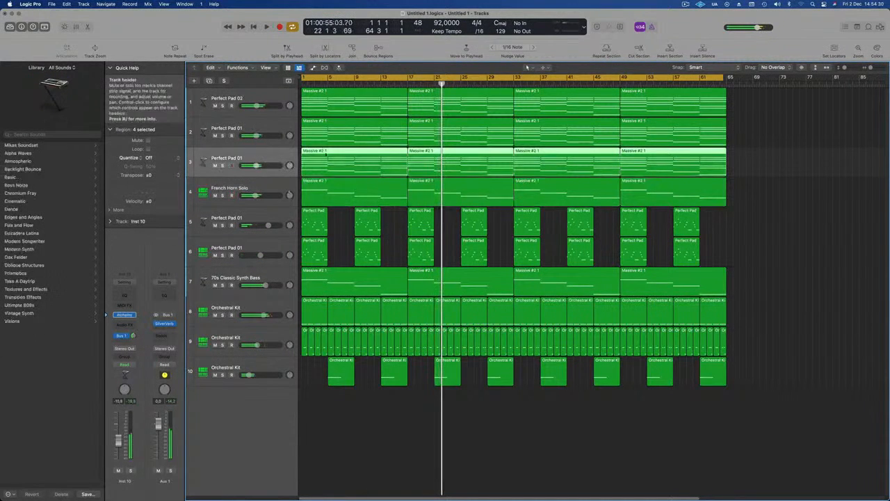
pyautogui.doubleClick(383, 151)
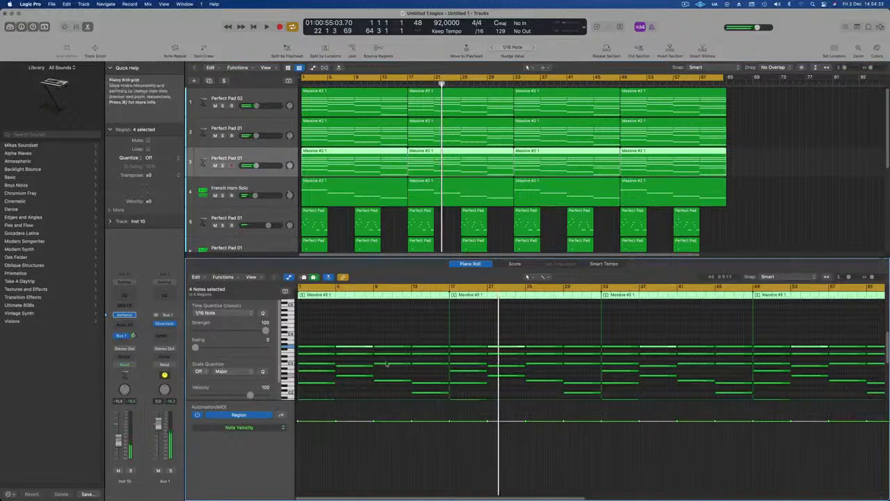
pyautogui.scroll(-2, 393, 339)
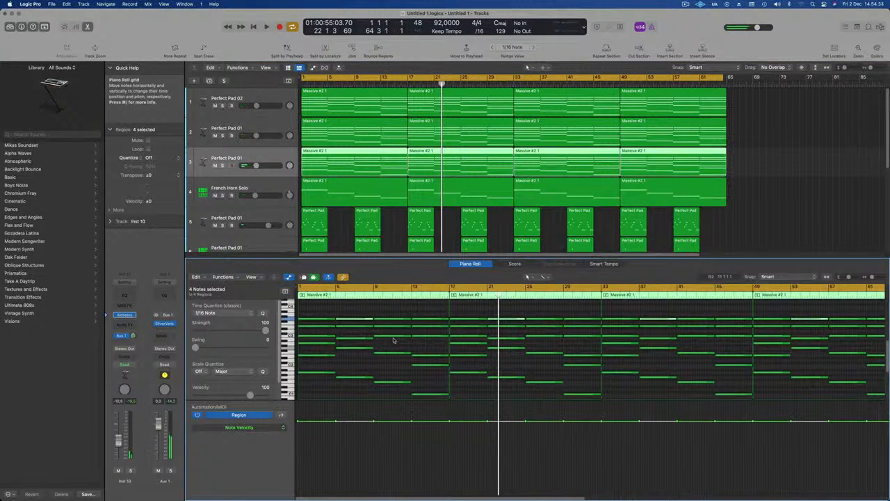
pyautogui.press('super+a')
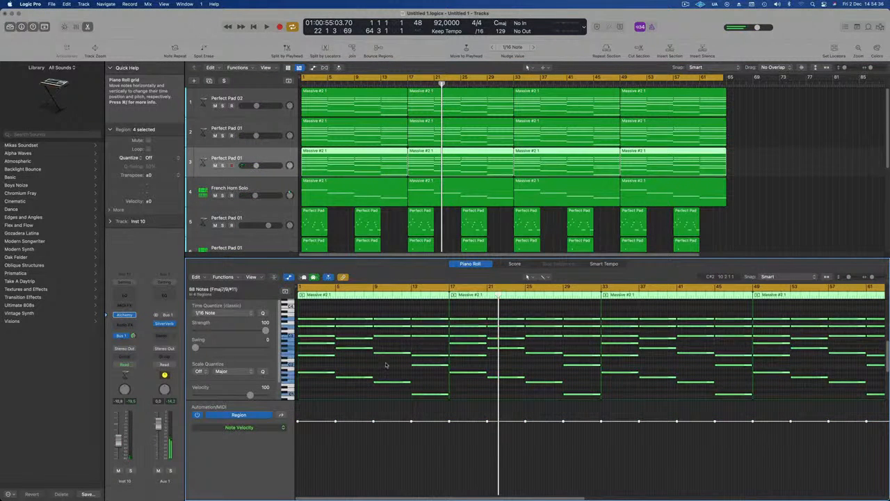
pyautogui.hotkey('shift', 'alt', 'Up')
pyautogui.press('Return')
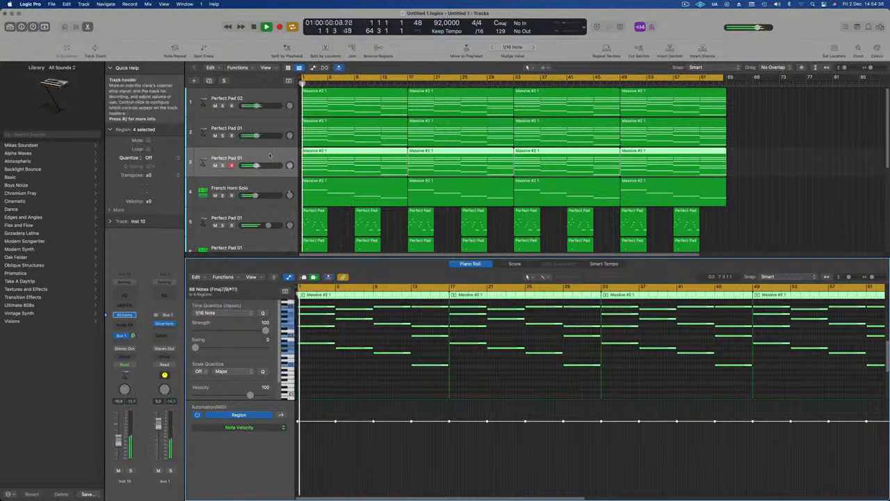
pyautogui.press('space')
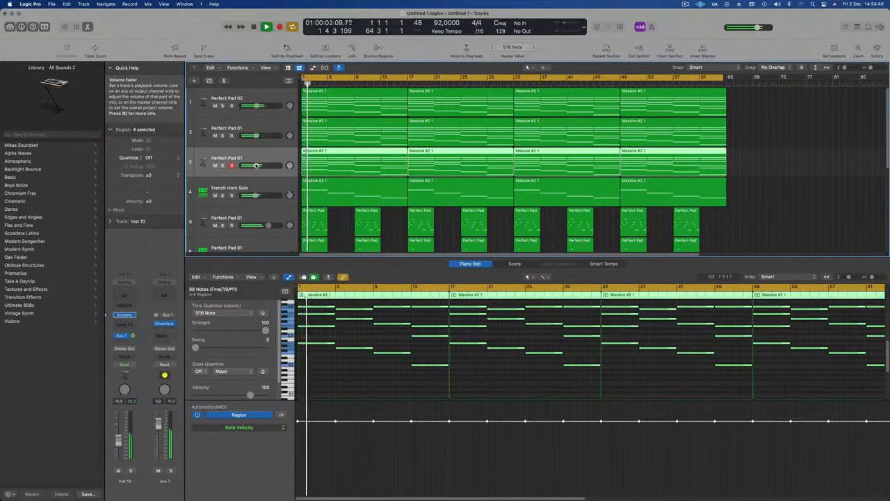
pyautogui.press('Return')
# Cut the low frequencies of the duplicated Perfect Pad 01 track with a Channel EQ low-cut filter, and lower the track's volume slightly.
pyautogui.click(124, 296)
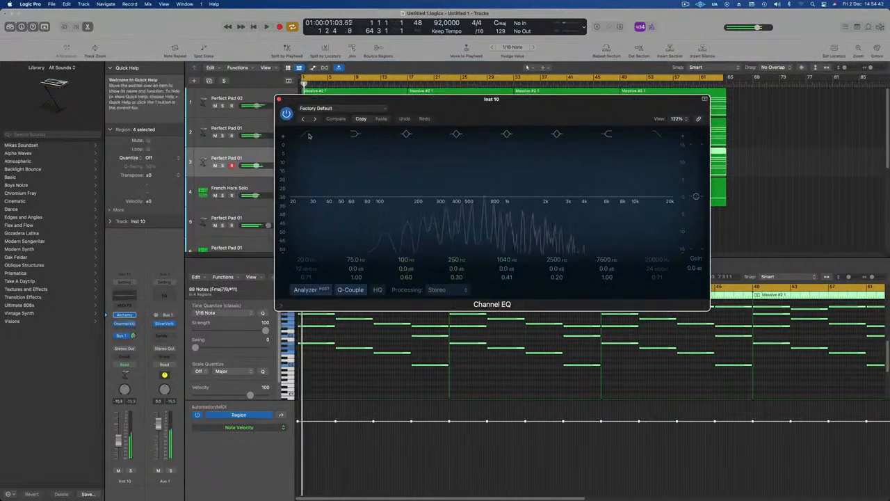
pyautogui.moveTo(452, 172); pyautogui.dragTo(459, 206)
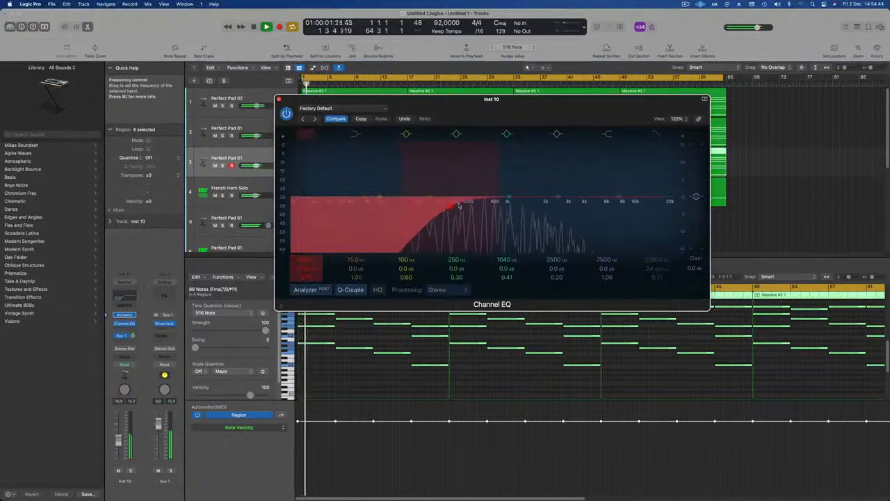
pyautogui.press('super+w')
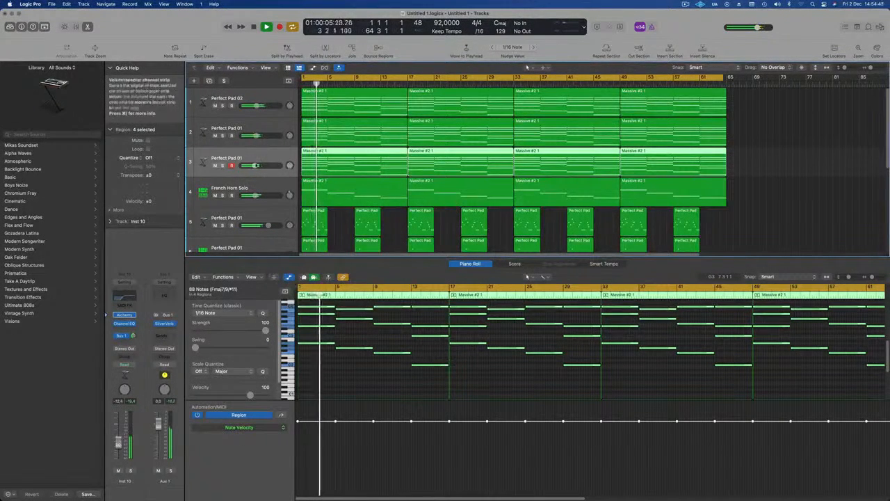
# Solo the three upper pad tracks one at a time, lowering Perfect Pad 02 slightly and the upper Perfect Pad 01 to -13.4 dB.
pyautogui.click(283, 132)
pyautogui.click(131, 471)
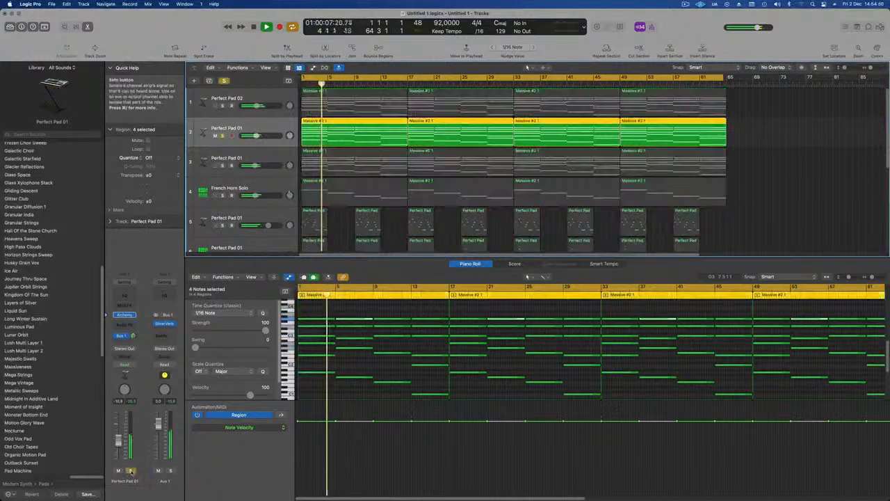
pyautogui.click(130, 470)
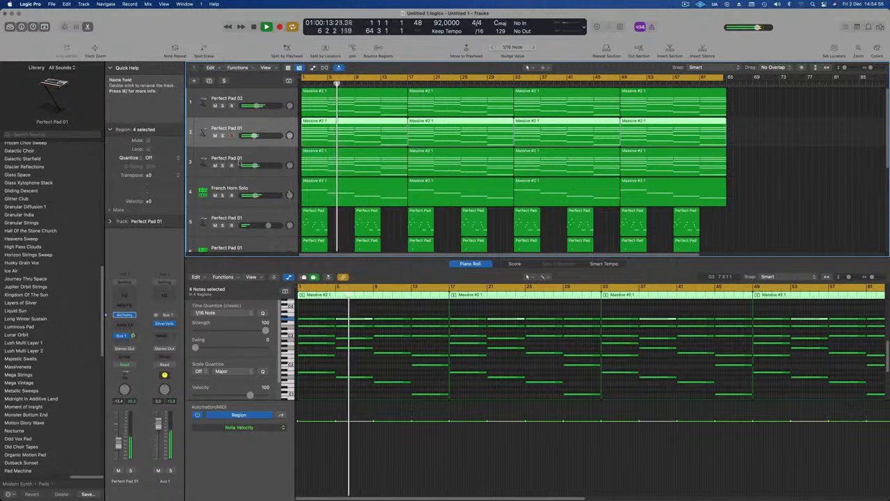
pyautogui.click(223, 165)
pyautogui.click(222, 165)
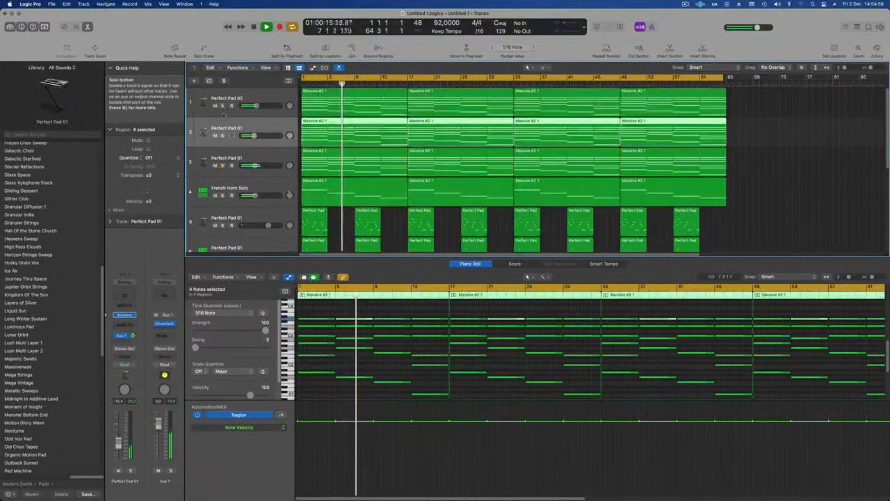
pyautogui.click(223, 106)
pyautogui.click(222, 106)
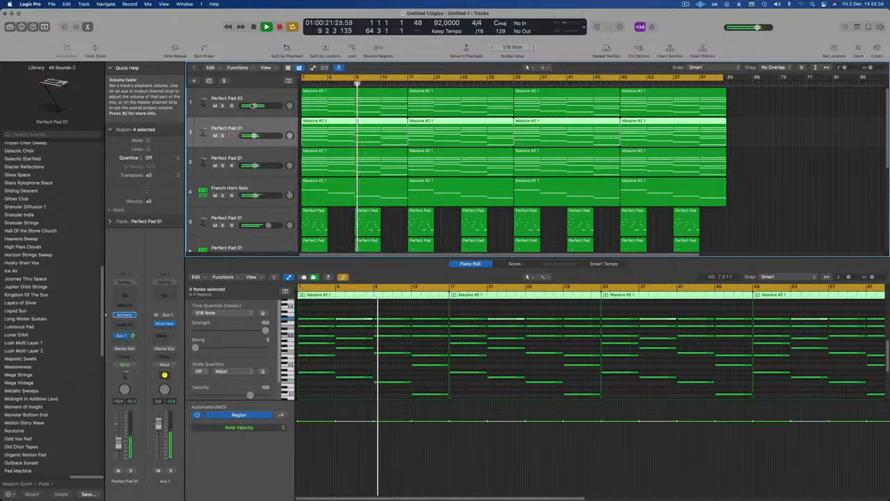
# Select all regions in the arrangement, color and name them by their tracks, and clear the selection.
pyautogui.press('super+a')
pyautogui.rightClick(375, 123)
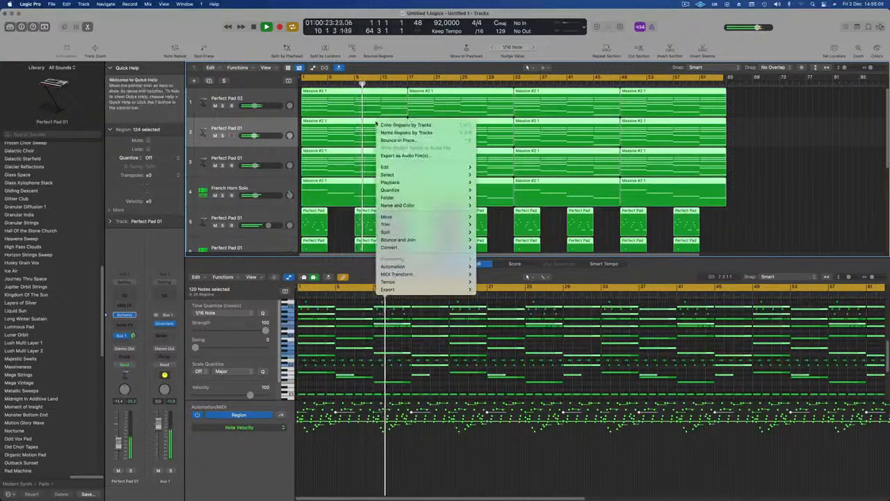
pyautogui.click(382, 124)
pyautogui.rightClick(387, 121)
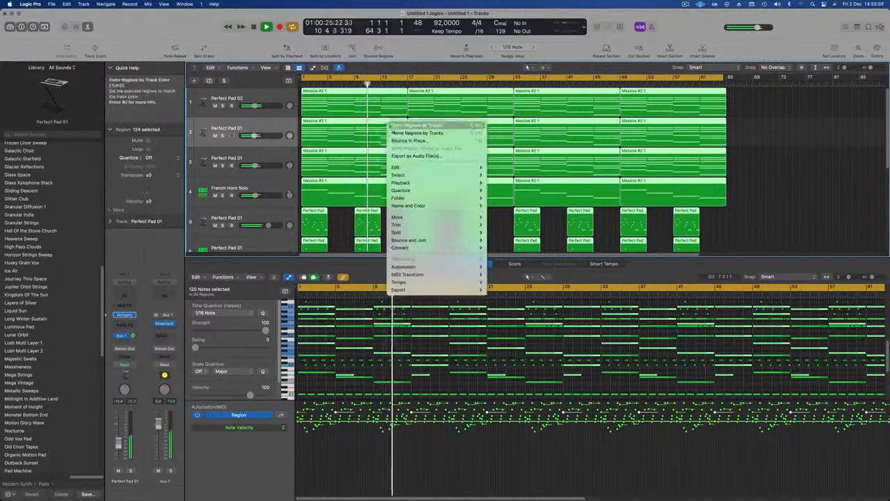
pyautogui.click(380, 150)
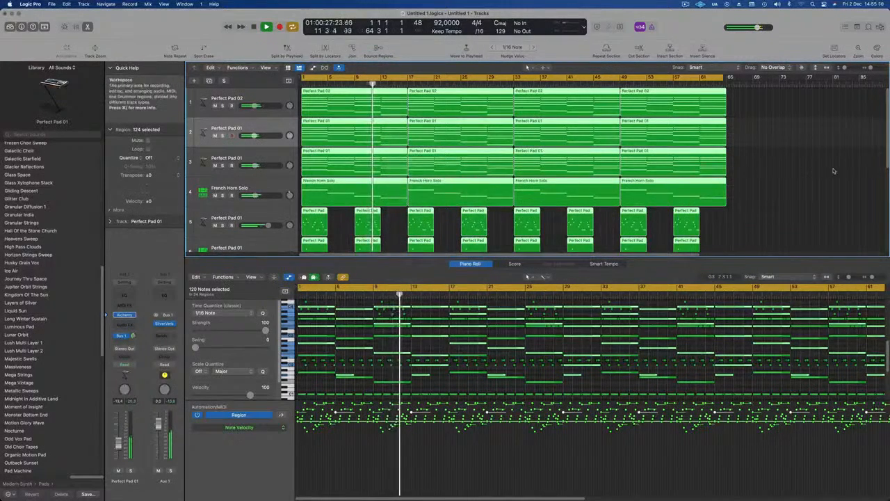
pyautogui.click(832, 171)
pyautogui.press('super+Left')
pyautogui.press('super+Right')
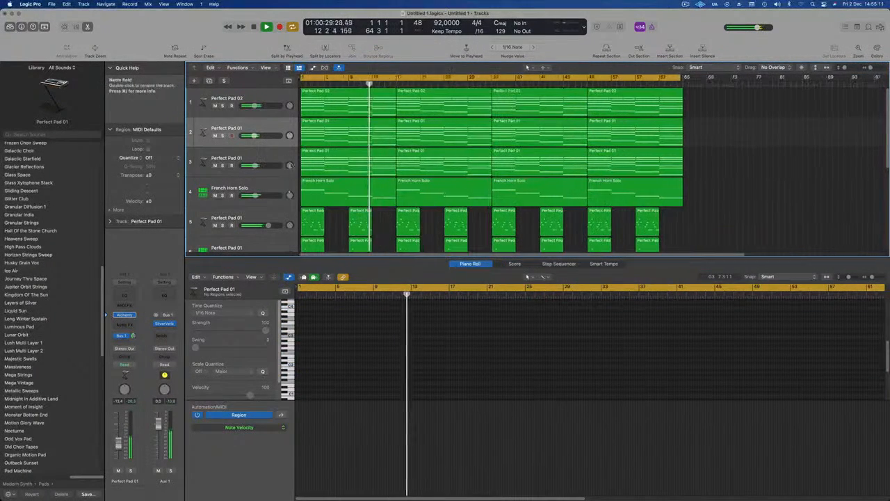
# Duplicate the French Horn Solo track and copy the first Perfect Pad 01 chord region onto the new track.
pyautogui.click(278, 192)
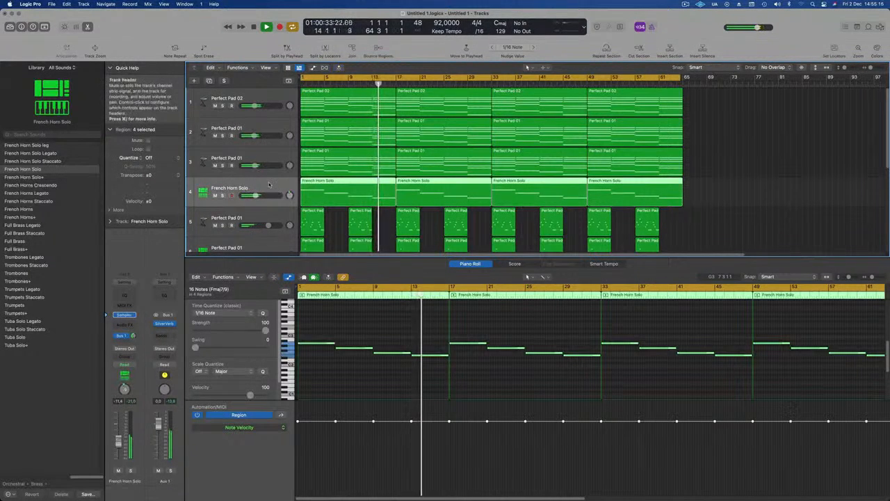
pyautogui.click(210, 81)
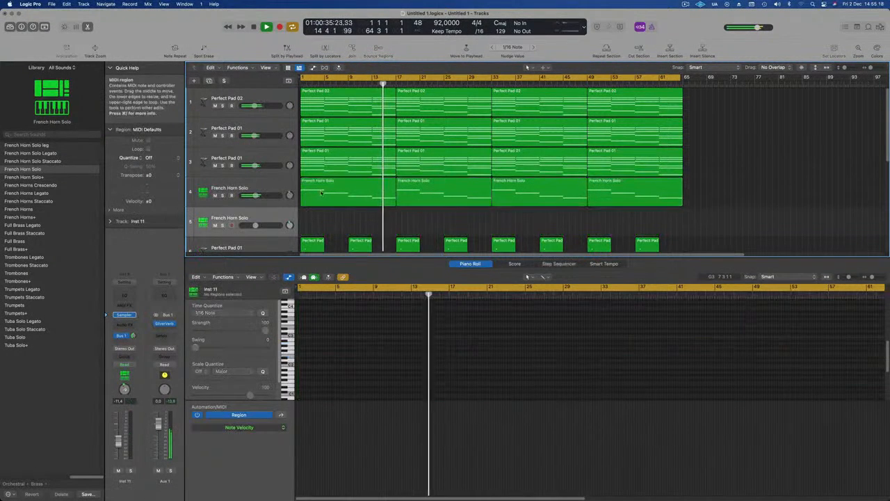
pyautogui.click(344, 164)
pyautogui.moveTo(343, 202); pyautogui.dragTo(344, 223)
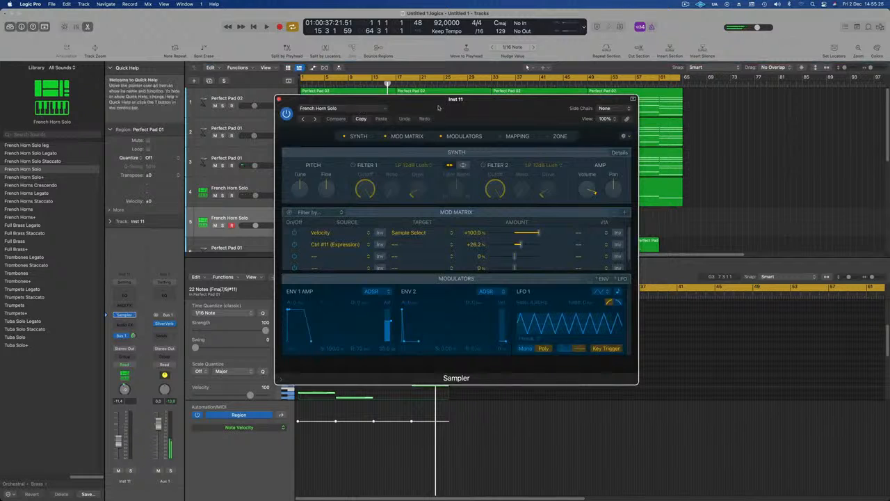
# Load the Full Strings Legato preset from the orchestral strings into the new track's Sampler.
pyautogui.moveTo(438, 107); pyautogui.dragTo(408, 109)
pyautogui.click(339, 110)
pyautogui.moveTo(322, 336)
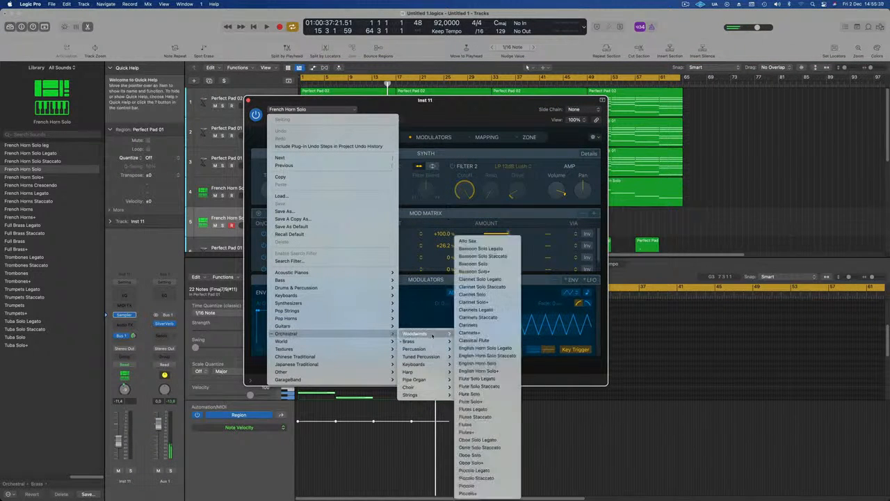
pyautogui.moveTo(434, 389)
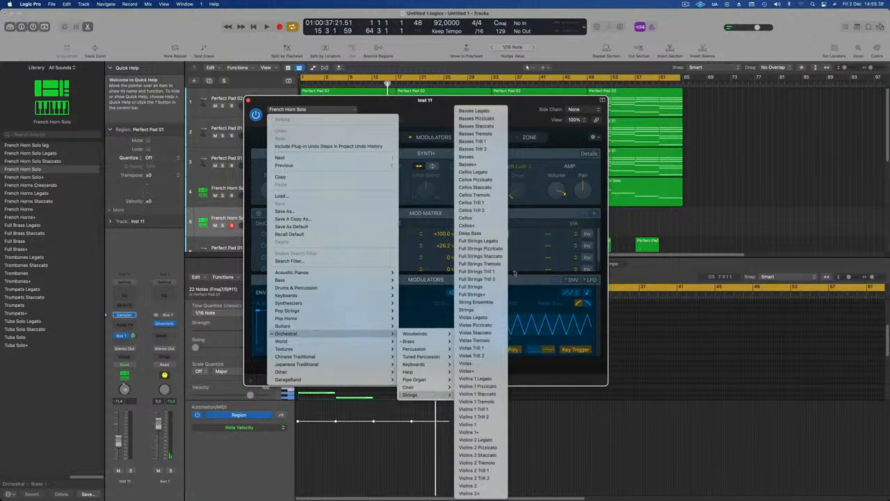
pyautogui.click(492, 241)
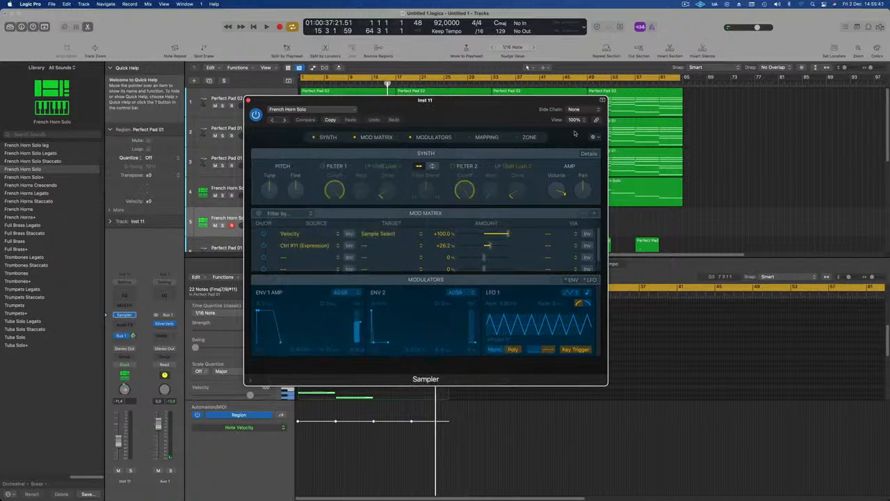
# Play the arrangement from the start, lower the Full Strings Legato track's volume to about -19 dB and close the Sampler.
pyautogui.moveTo(468, 101); pyautogui.dragTo(589, 114)
pyautogui.press('Return')
pyautogui.press('space')
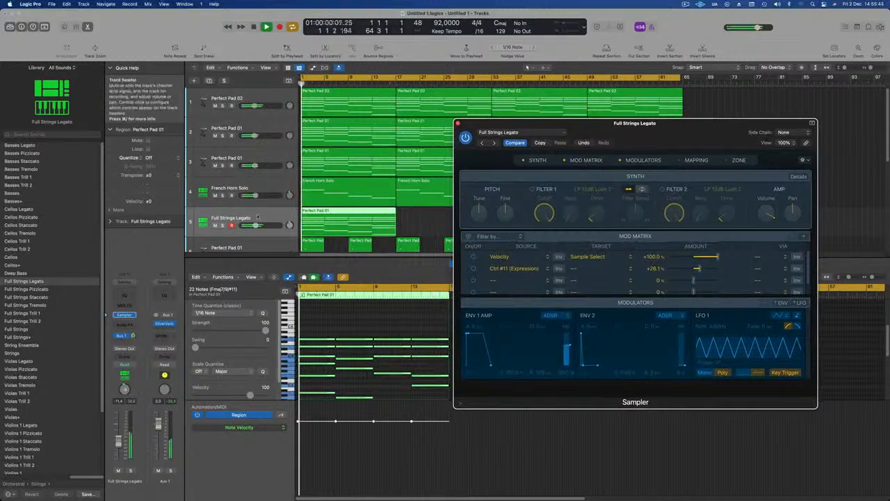
pyautogui.click(270, 215)
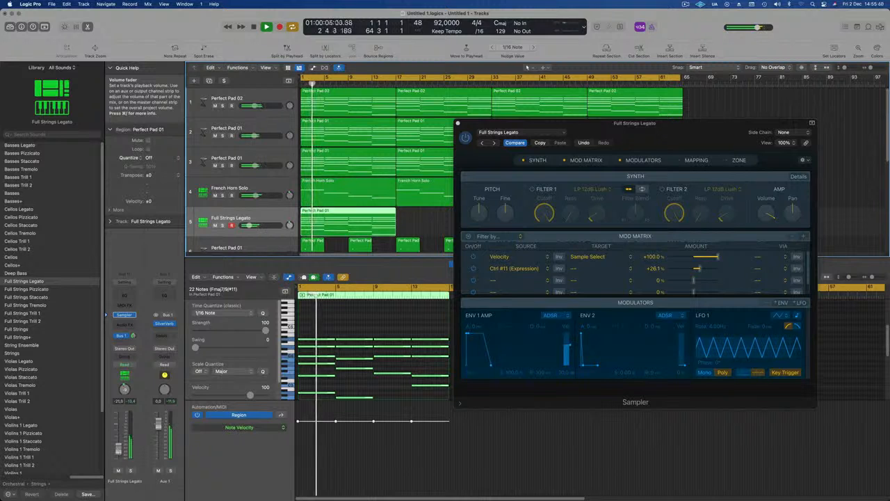
pyautogui.moveTo(513, 124); pyautogui.dragTo(460, 139)
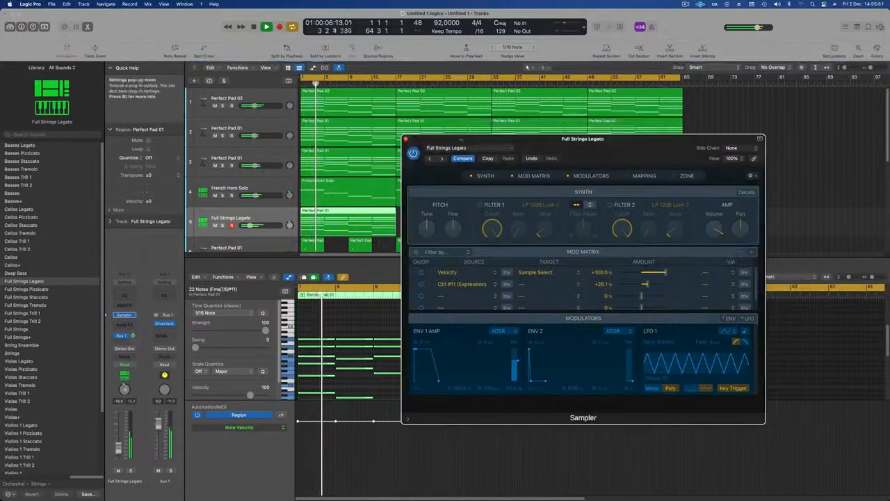
pyautogui.click(406, 138)
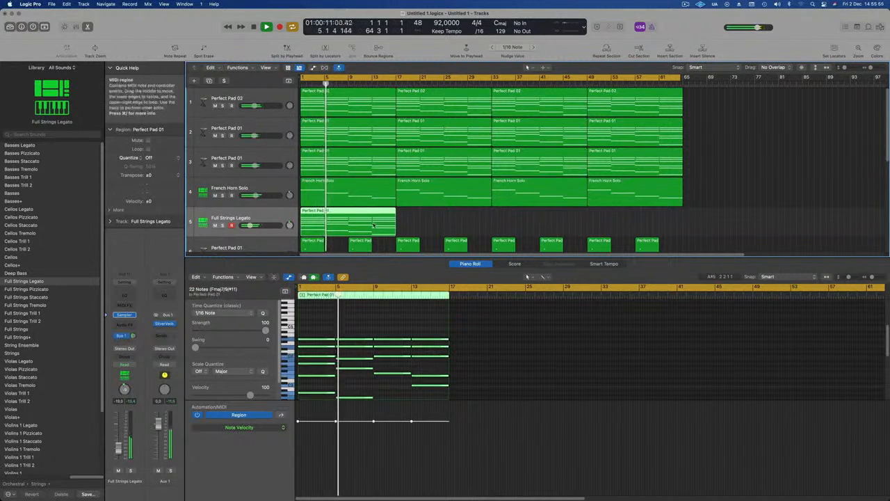
# Repeat the chord region on the Full Strings Legato track three times to fill the arrangement up to bar 65.
pyautogui.press('super+r')
pyautogui.press('super+r')
pyautogui.press('super+r')
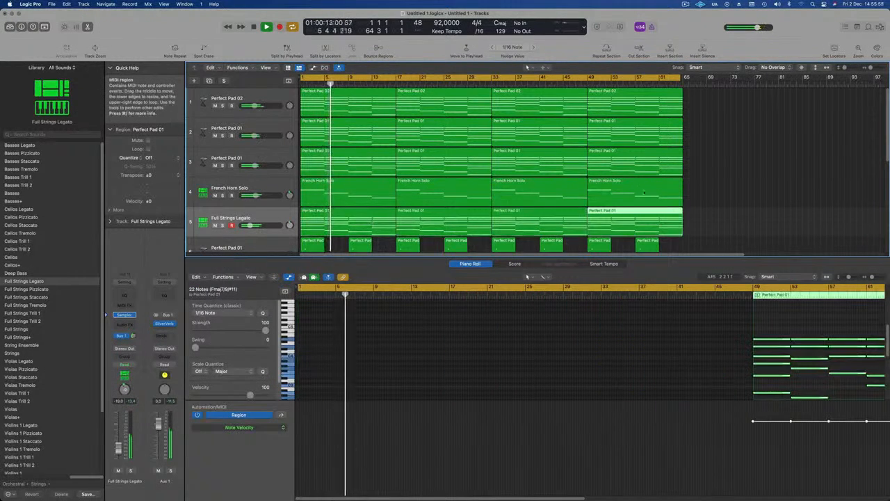
# Replay the arrangement from the start, raise the volume of the Yamaha Grand Piano pad track slightly and check it soloed and in the mix.
pyautogui.scroll(-5, 510, 188)
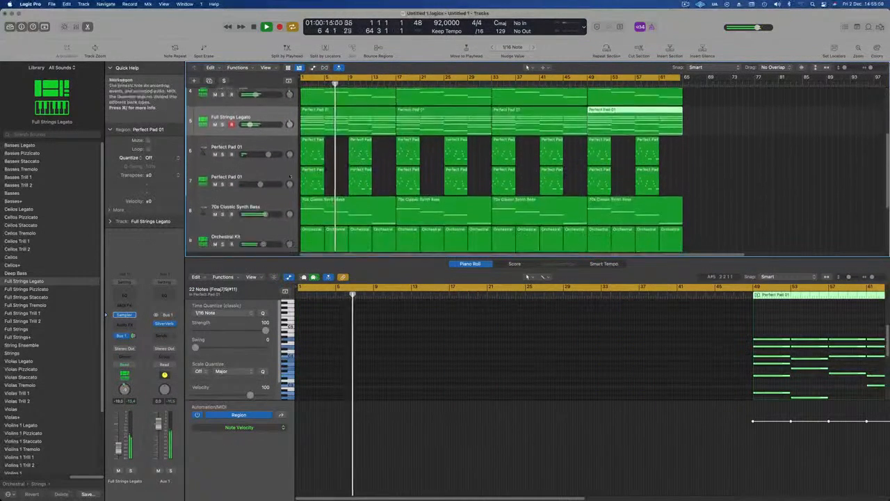
pyautogui.press('space')
pyautogui.press('Return')
pyautogui.press('space')
pyautogui.click(253, 156)
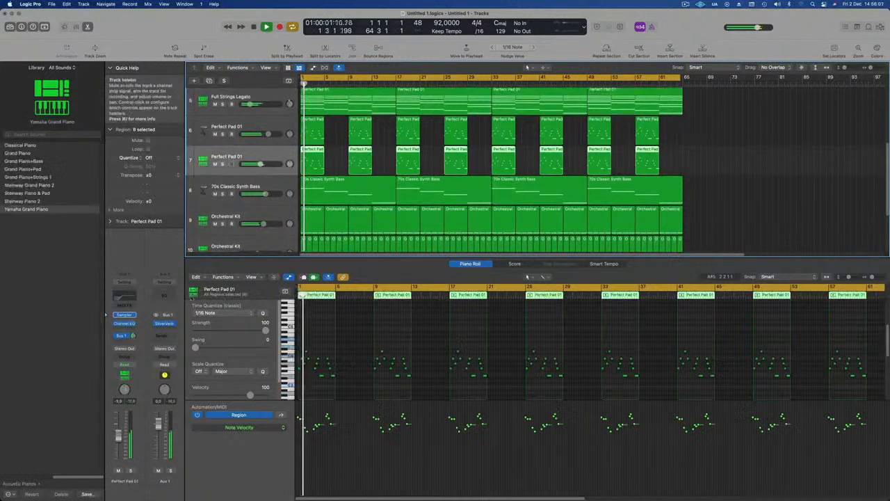
pyautogui.click(130, 471)
pyautogui.click(130, 470)
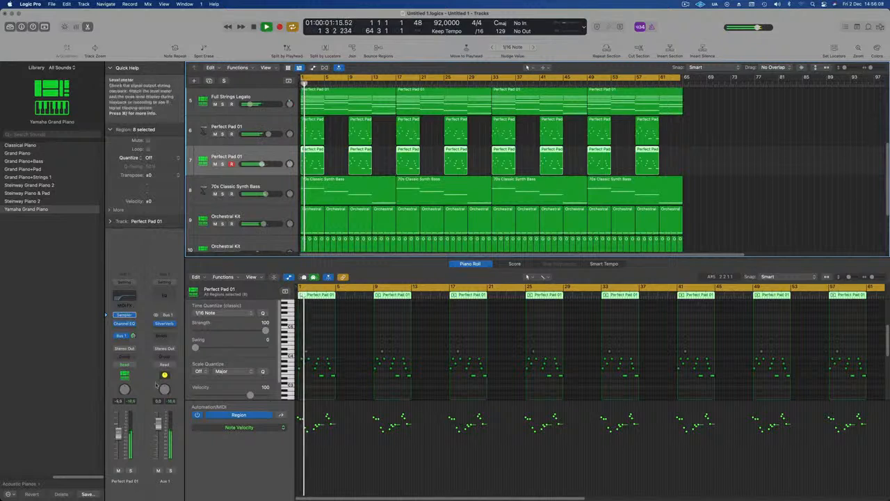
pyautogui.click(250, 138)
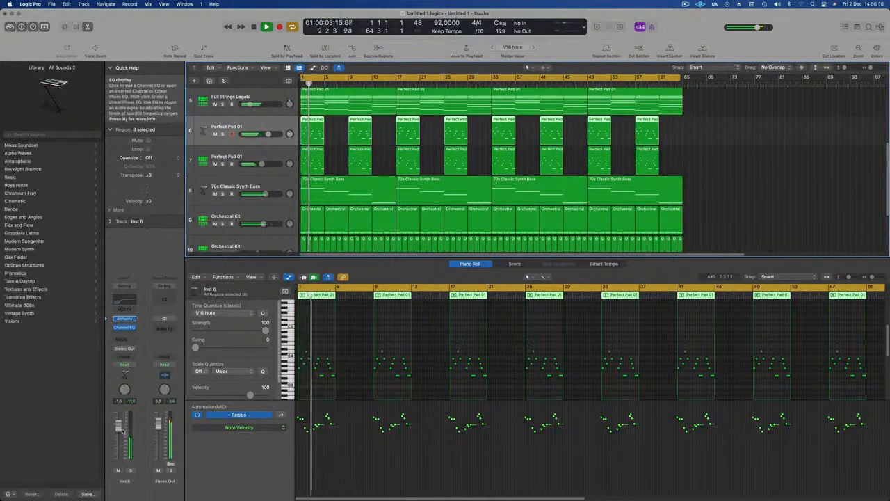
# Check the Full Strings Legato track soloed and in the mix, and set its volume to about -18.5 dB.
pyautogui.scroll(5, 376, 209)
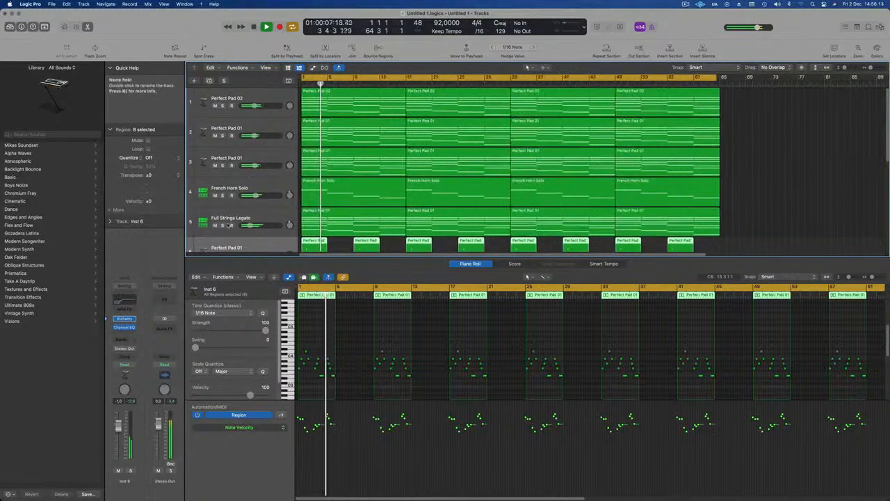
pyautogui.click(223, 225)
pyautogui.click(223, 225)
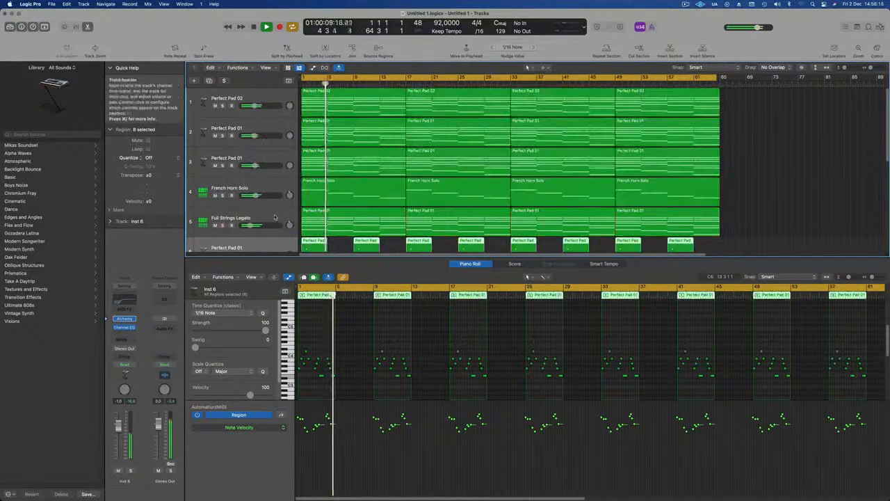
pyautogui.click(254, 225)
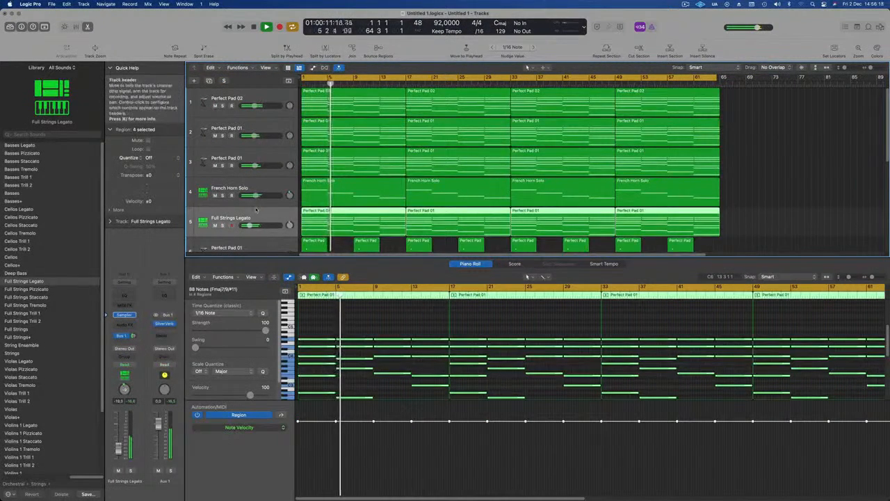
# Duplicate the Full Strings Legato track and copy its first Perfect Pad 01 region onto the new track.
pyautogui.scroll(-1, 229, 89)
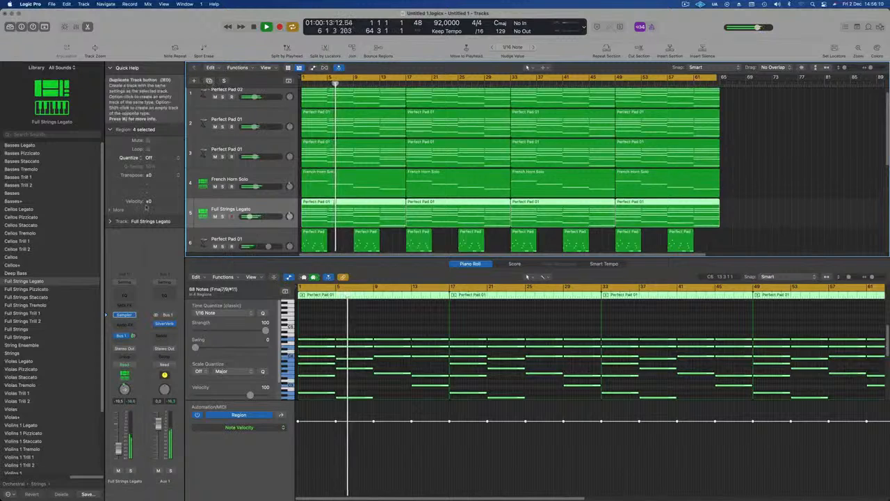
pyautogui.click(208, 81)
pyautogui.click(376, 207)
pyautogui.moveTo(375, 206); pyautogui.dragTo(375, 236)
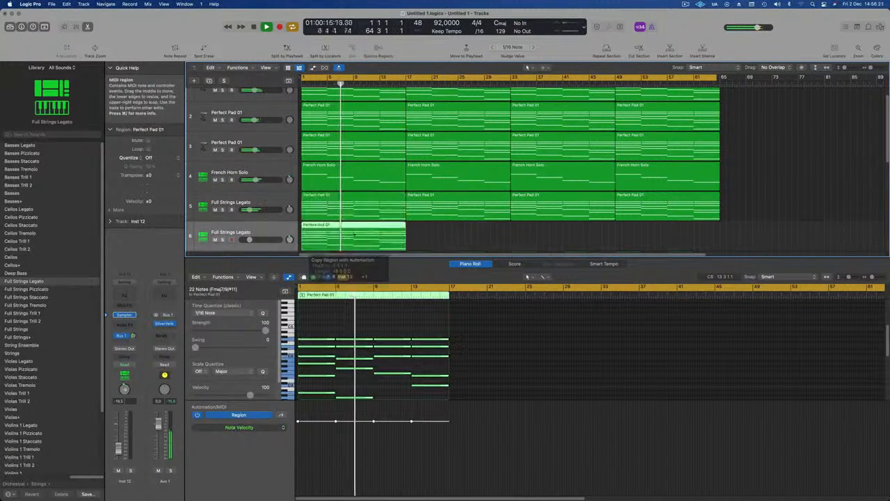
# Repeat the chord region on the duplicated Full Strings Legato track three times to fill the arrangement up to bar 65.
pyautogui.press('super+r')
pyautogui.press('super+r')
pyautogui.press('super+r')
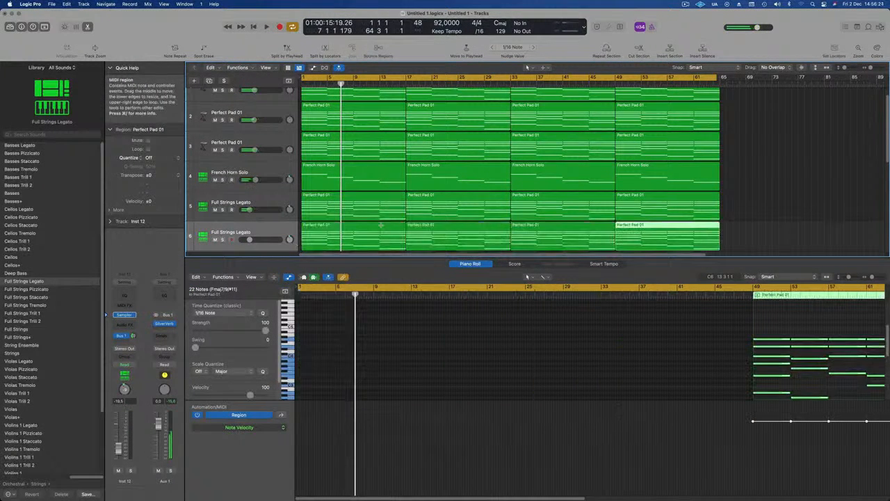
pyautogui.click(278, 230)
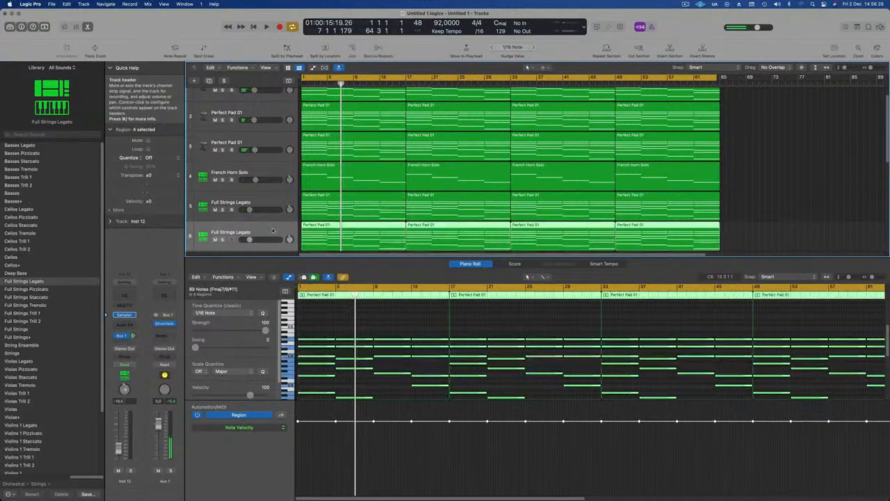
# Play the arrangement from the start, close the Piano Roll to show all tracks and select the duplicated Full Strings Legato track.
pyautogui.press('space')
pyautogui.press('super+Left')
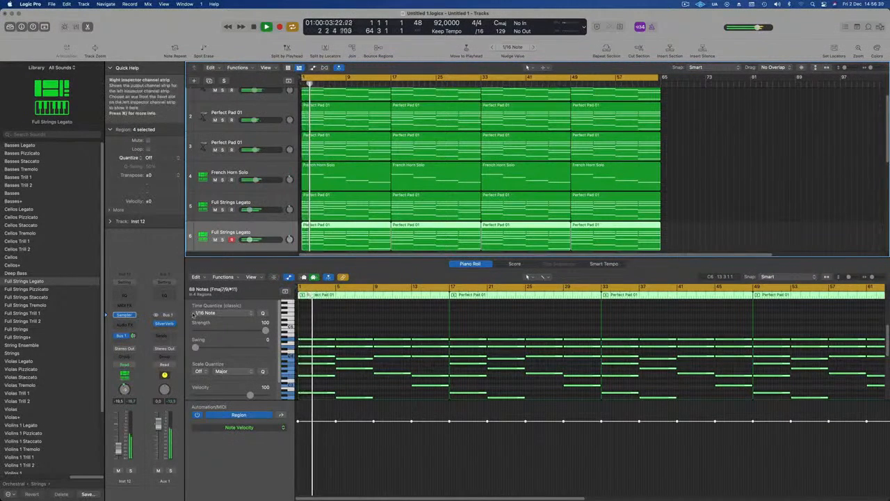
pyautogui.press('x')
pyautogui.press('x')
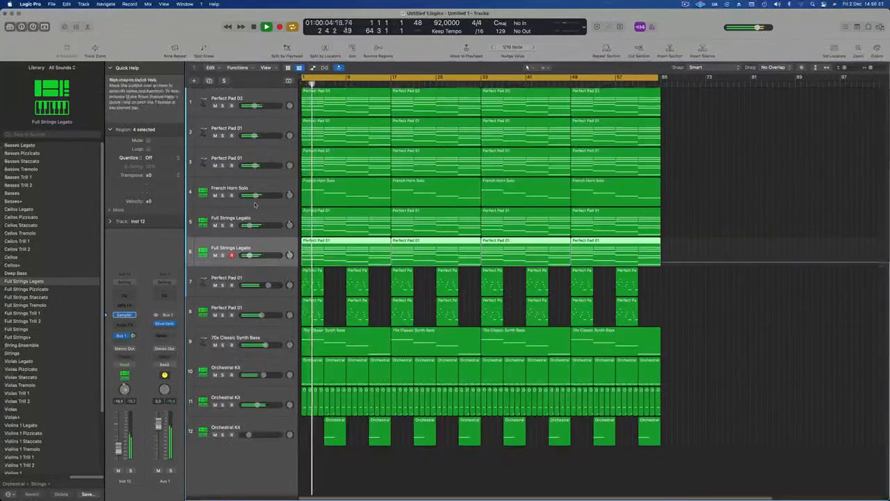
pyautogui.click(274, 332)
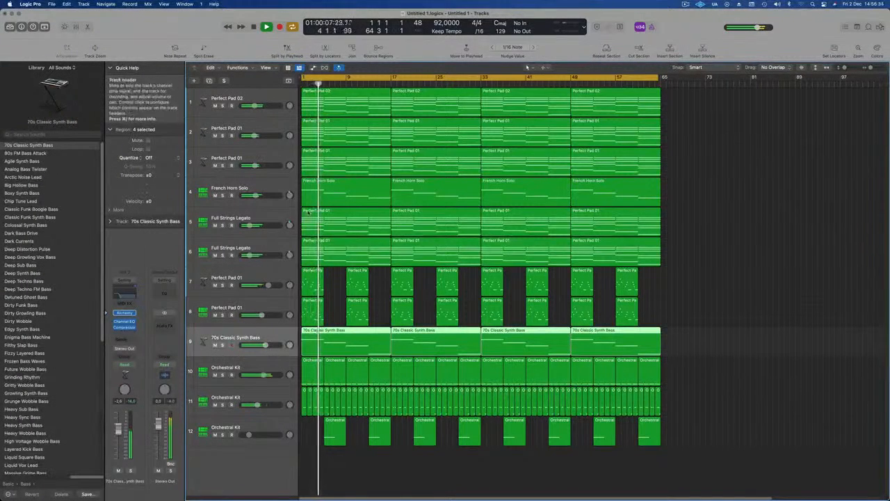
pyautogui.click(256, 248)
pyautogui.press('Return')
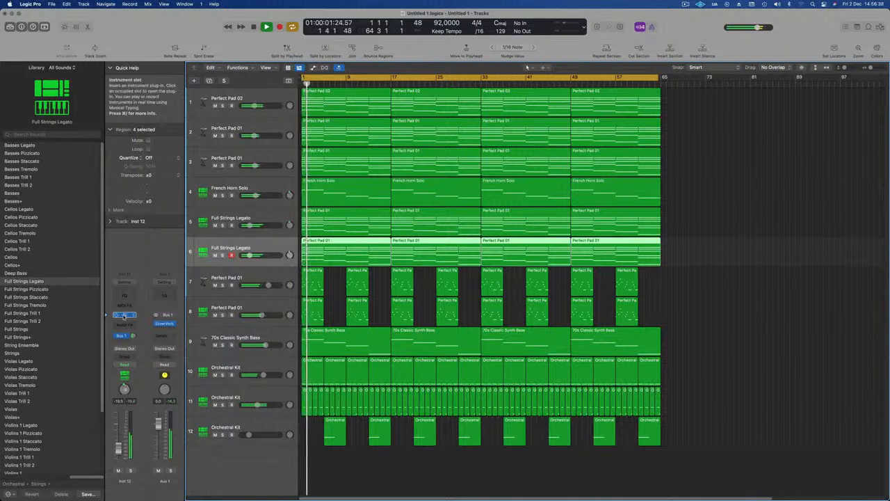
# Load the Gospel Voice Effects preset from the orchestral choir sounds into the duplicated track's Sampler and restart playback.
pyautogui.click(124, 315)
pyautogui.click(347, 109)
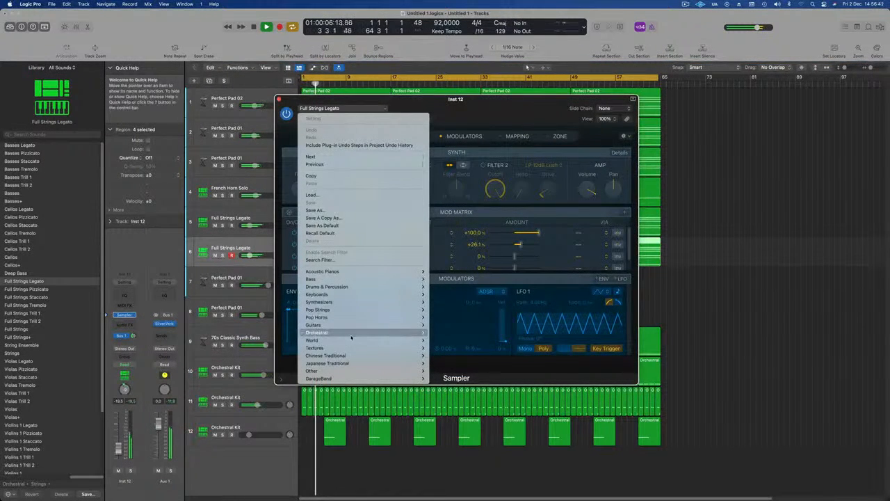
pyautogui.moveTo(351, 337)
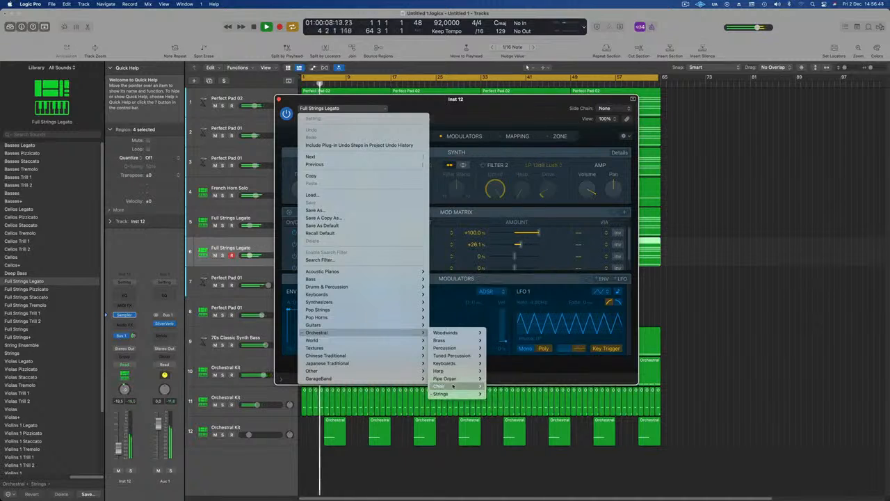
pyautogui.moveTo(452, 387)
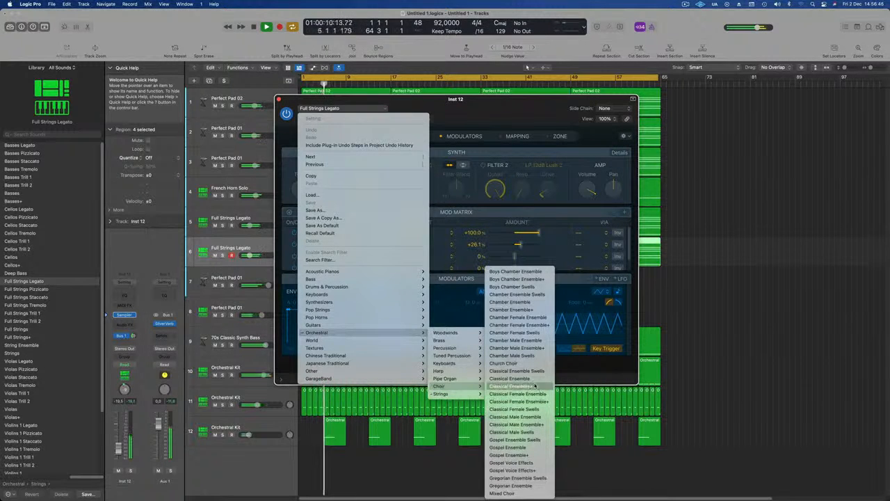
pyautogui.click(533, 463)
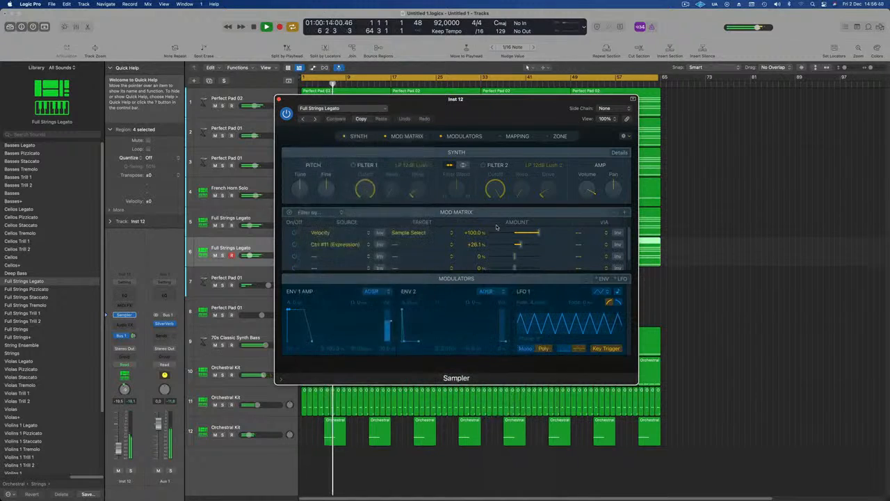
pyautogui.moveTo(465, 105); pyautogui.dragTo(661, 89)
pyautogui.press('space')
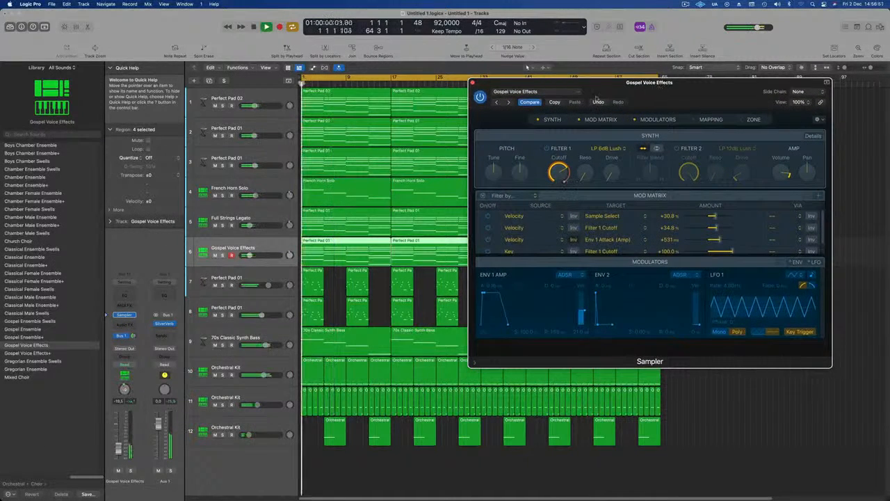
# Raise the Gospel Voice Effects track's volume to about -14.4 dB, audition it soloed and close the Sampler.
pyautogui.click(281, 250)
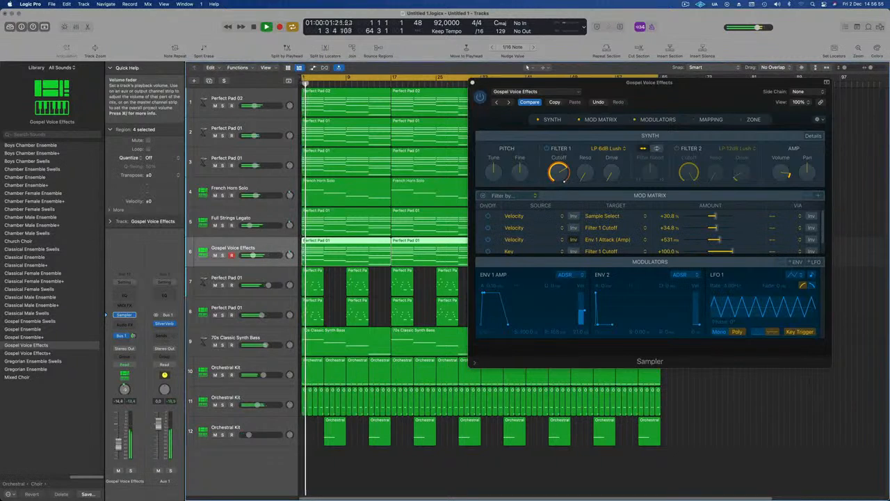
pyautogui.click(130, 471)
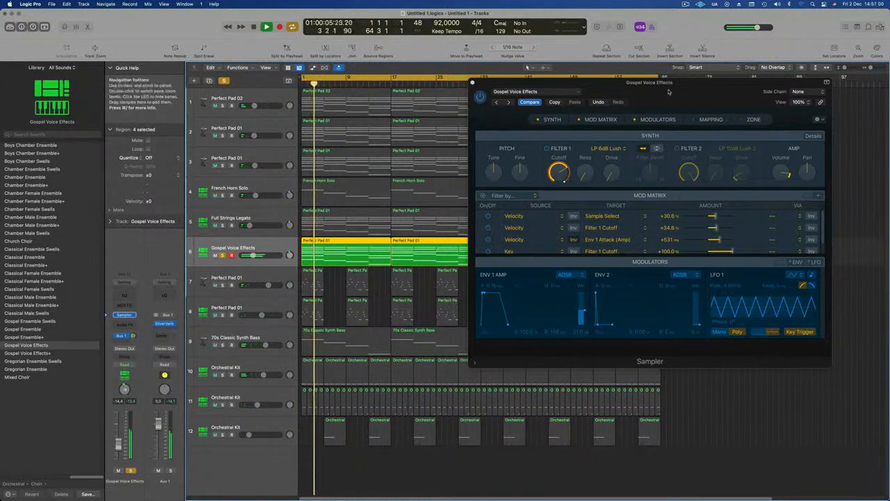
pyautogui.moveTo(676, 83); pyautogui.dragTo(687, 83)
pyautogui.click(484, 82)
pyautogui.press('space')
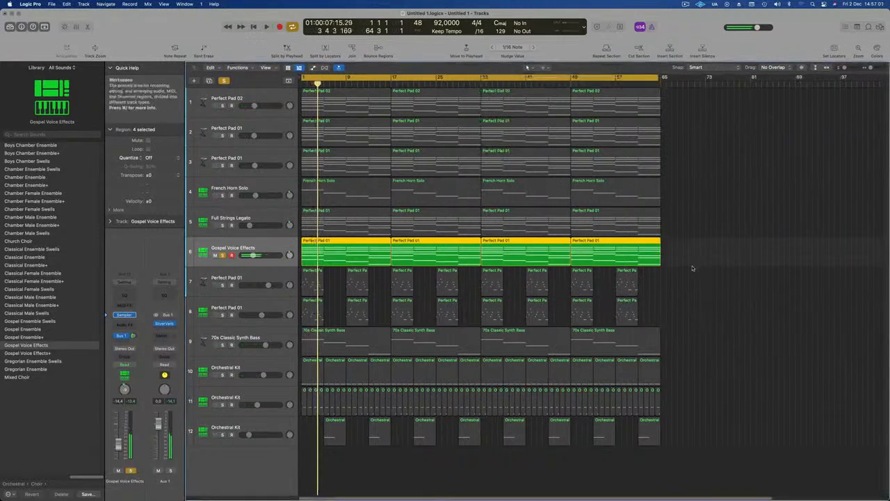
# Replace the Gospel Voice Effects regions with a copy of track 2's first Perfect Pad 01 region, repeated three times up to bar 65.
pyautogui.press('Delete')
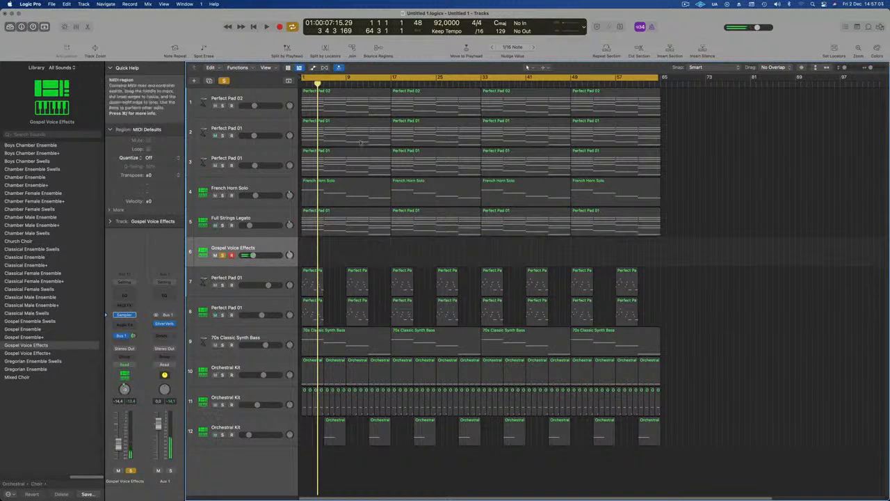
pyautogui.moveTo(361, 132); pyautogui.dragTo(347, 246)
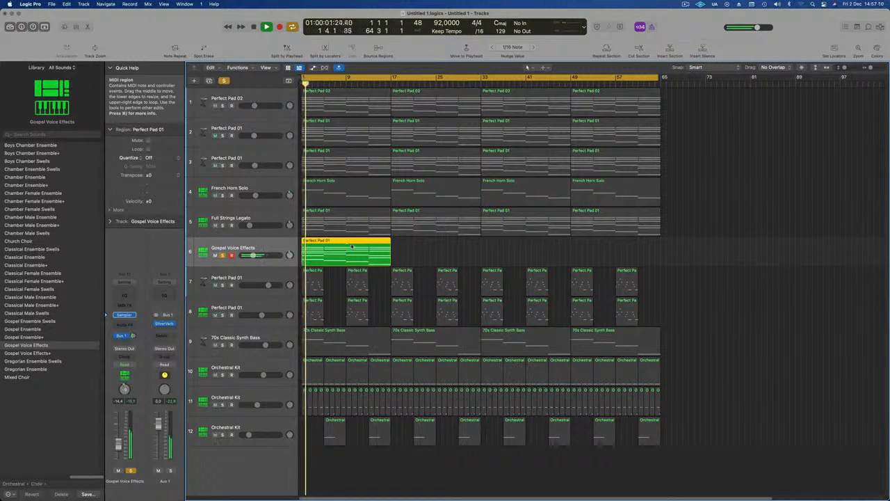
pyautogui.press('super+r')
pyautogui.press('super+r')
pyautogui.press('super+r')
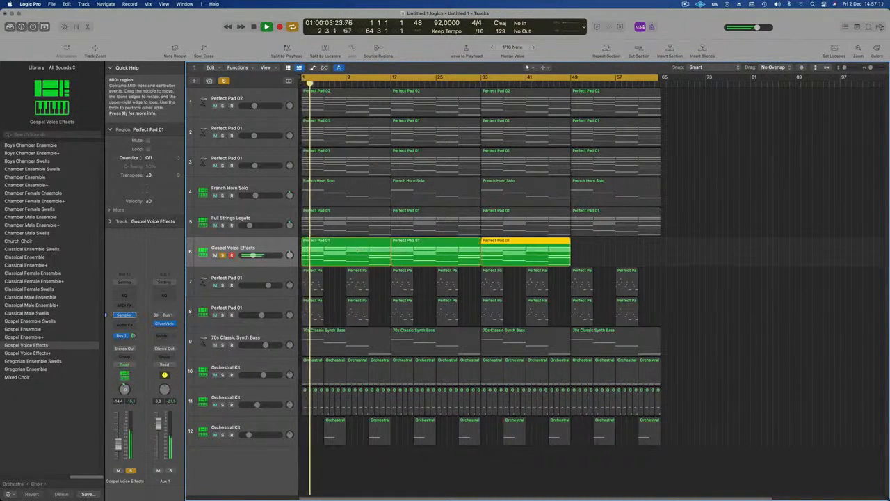
# Unsolo the Gospel Voice Effects track, lower its volume to about -15.4 dB and reopen its Sampler.
pyautogui.click(223, 256)
pyautogui.click(271, 247)
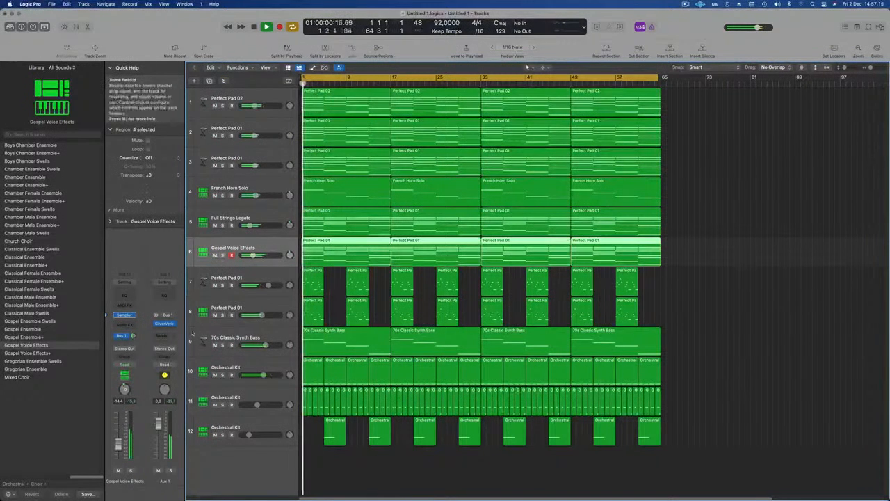
pyautogui.click(126, 316)
pyautogui.moveTo(707, 90); pyautogui.dragTo(648, 101)
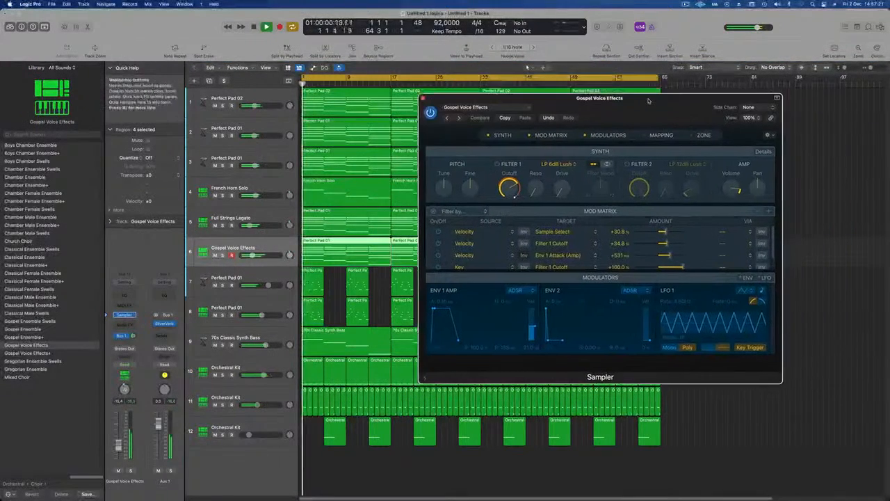
# Load the Gospel Voice Effects+ choir preset into the voice track's Sampler and move the Sampler window clear of the track headers.
pyautogui.click(521, 107)
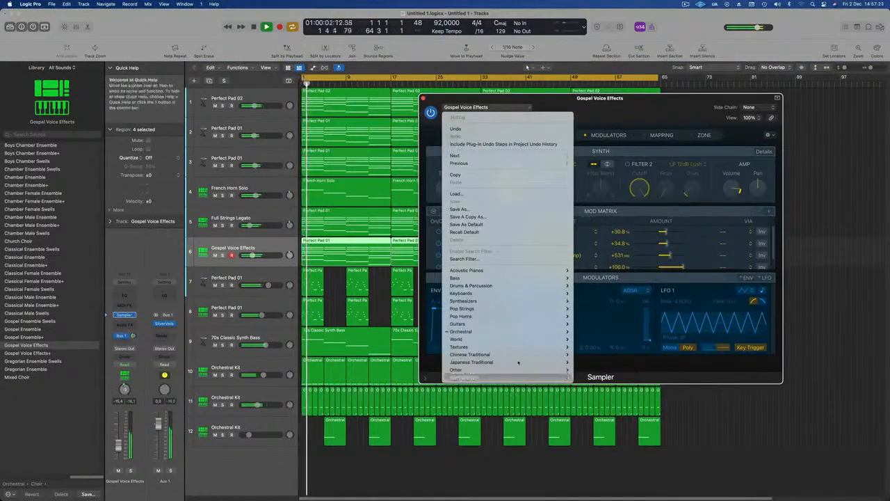
pyautogui.moveTo(461, 331)
pyautogui.moveTo(591, 386)
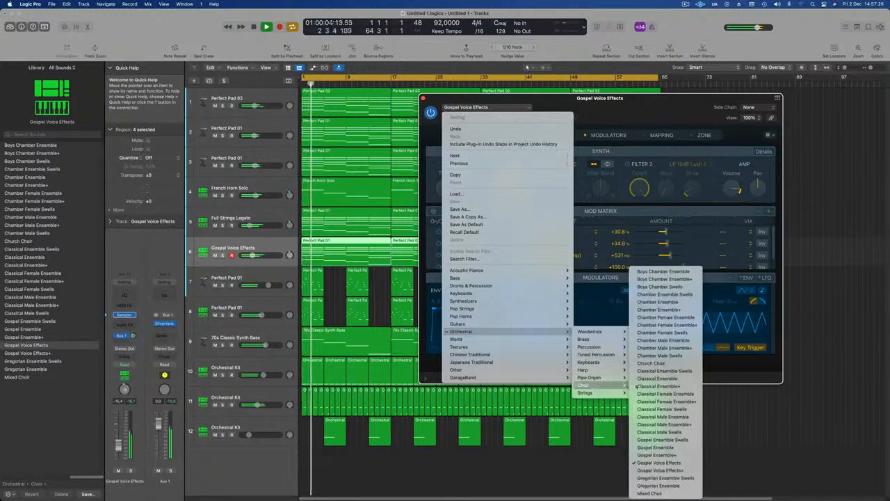
pyautogui.click(655, 462)
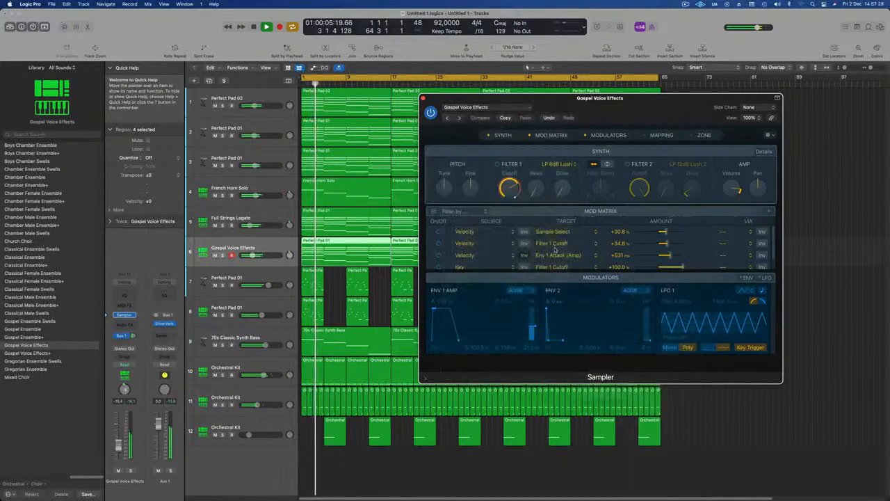
pyautogui.press('space')
pyautogui.moveTo(600, 98); pyautogui.dragTo(638, 107)
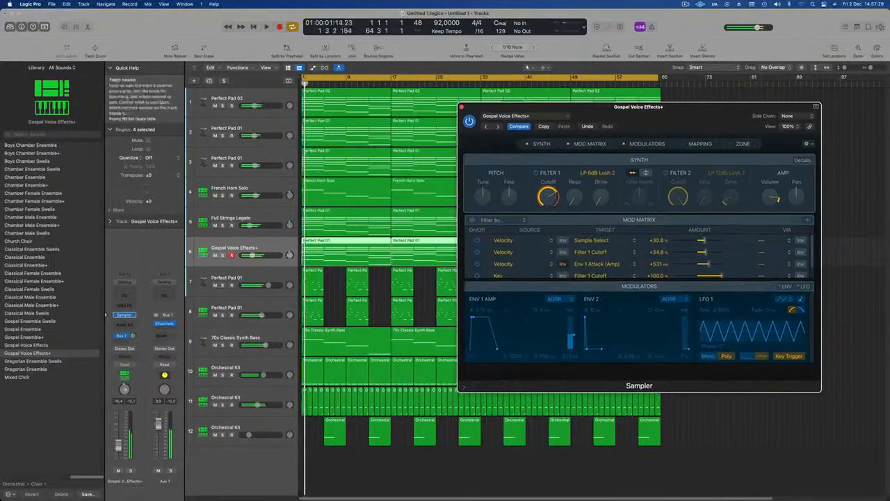
# Audition the Gospel Voice Effects+ track soloed and in the mix, and return the Sampler to the Gospel Voice Effects preset.
pyautogui.click(222, 255)
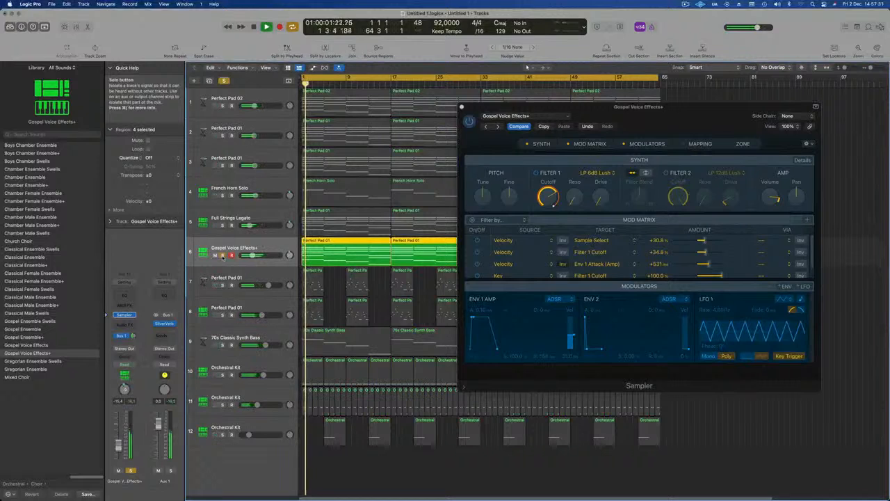
pyautogui.click(223, 255)
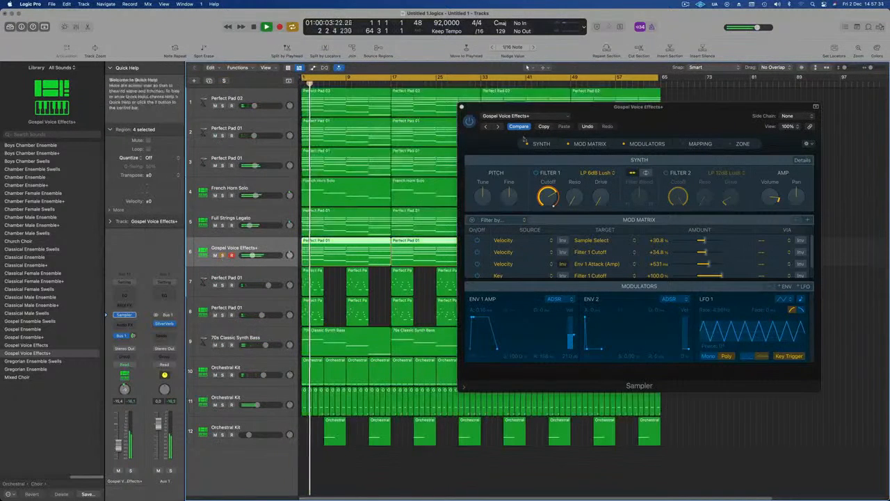
pyautogui.click(487, 127)
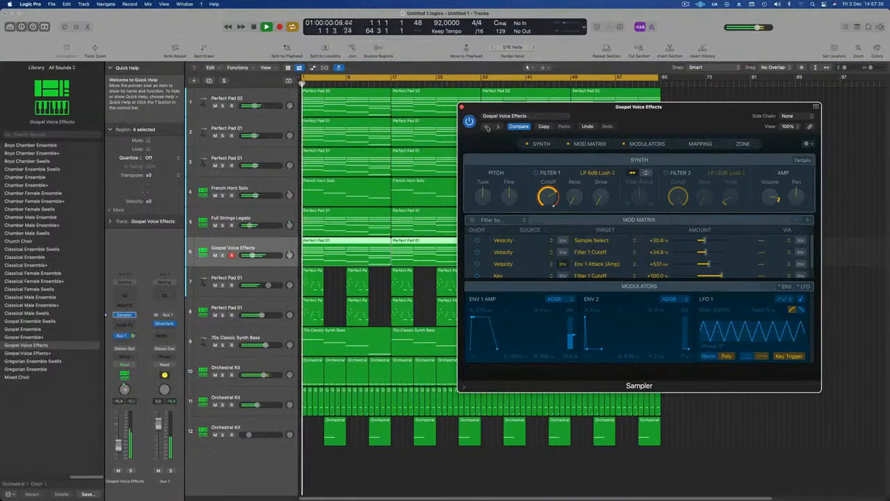
# Load the Gospel Ensemble+ choir preset into the voice track's Sampler and shift the Sampler window slightly.
pyautogui.click(486, 129)
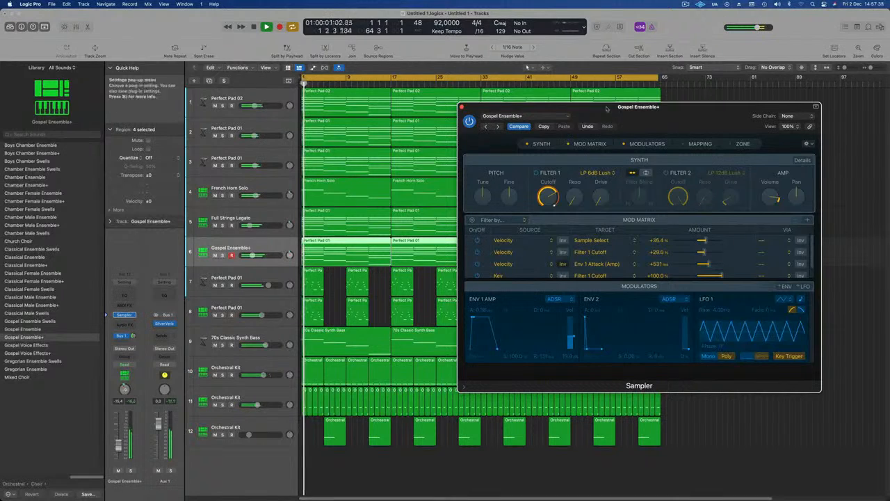
pyautogui.moveTo(486, 132); pyautogui.dragTo(477, 133)
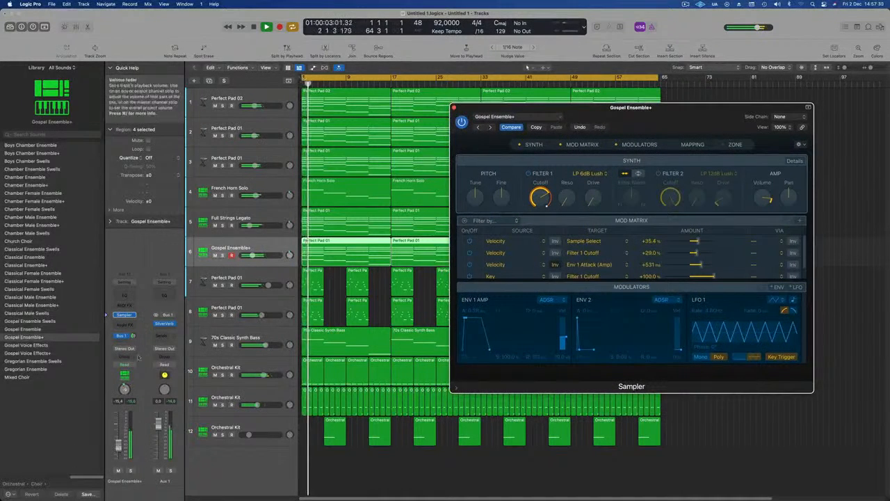
# Add a Channel EQ with a low cut and a 0.4 dB boost at 1110 Hz to the Gospel Ensemble+ track, and check it soloed.
pyautogui.click(124, 295)
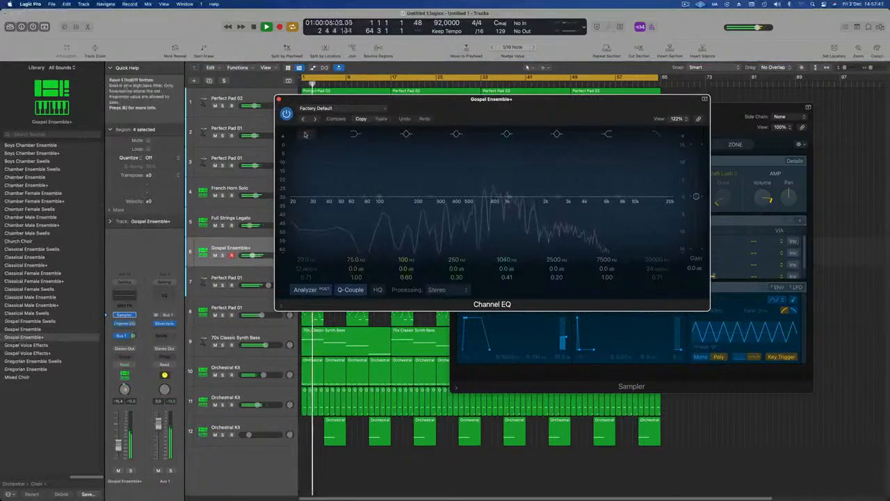
pyautogui.moveTo(304, 134); pyautogui.dragTo(513, 197)
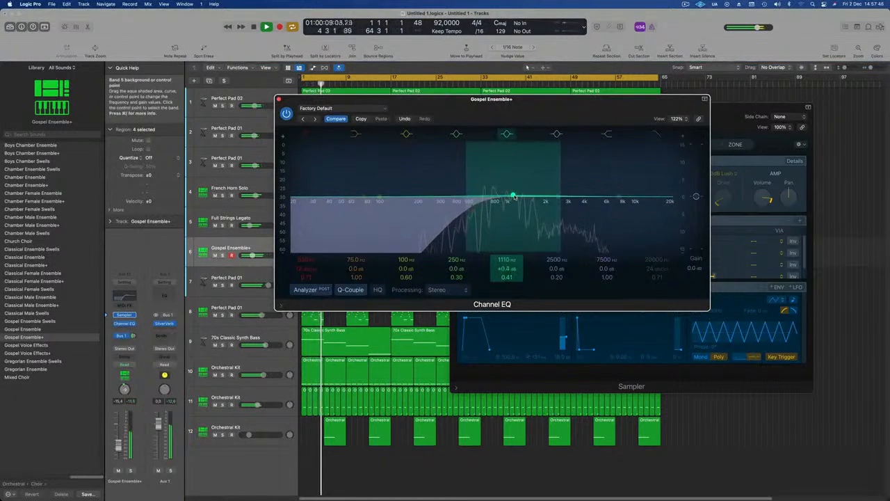
pyautogui.click(279, 99)
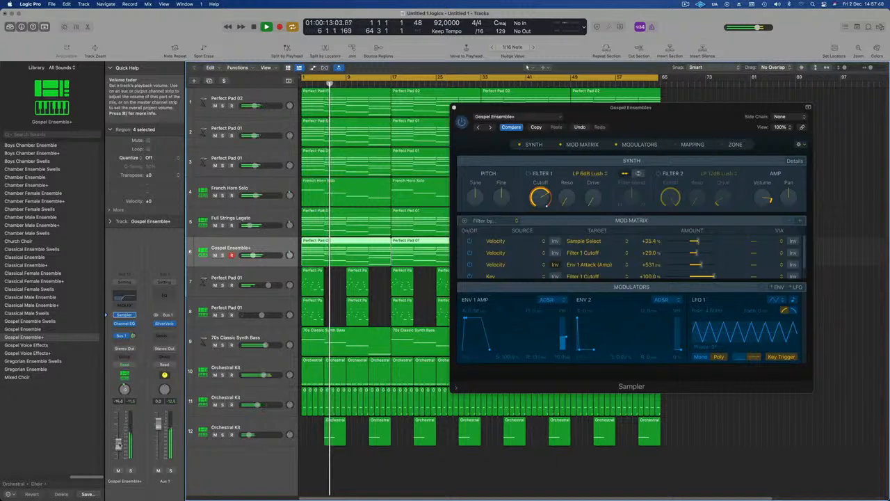
pyautogui.click(130, 470)
pyautogui.click(130, 470)
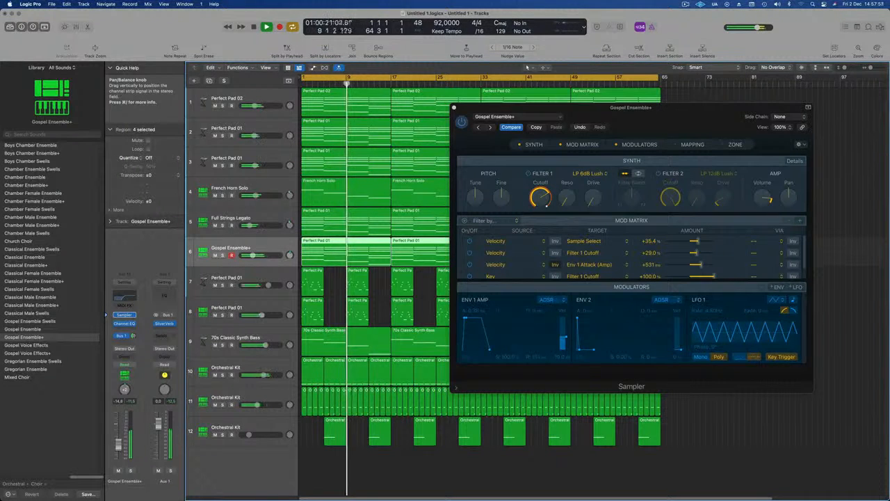
# Audition the Full Strings Legato and French Horn Solo tracks, each soloed and back in the mix.
pyautogui.click(275, 219)
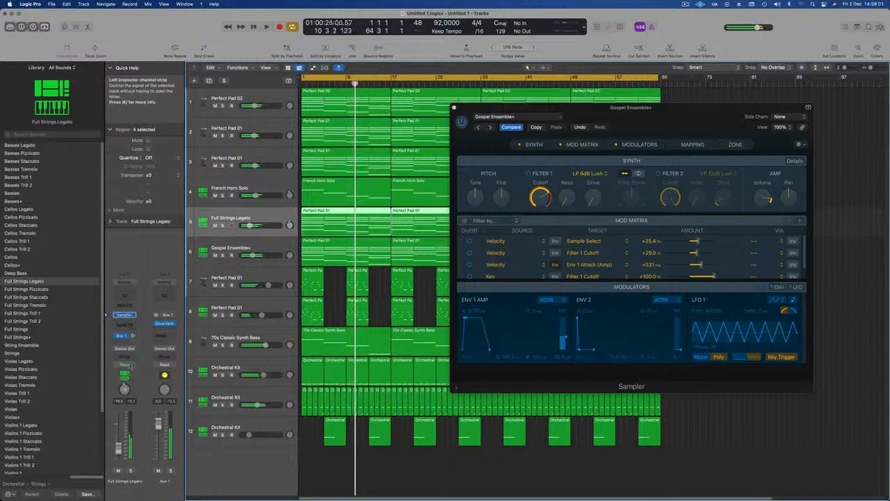
pyautogui.press('Return')
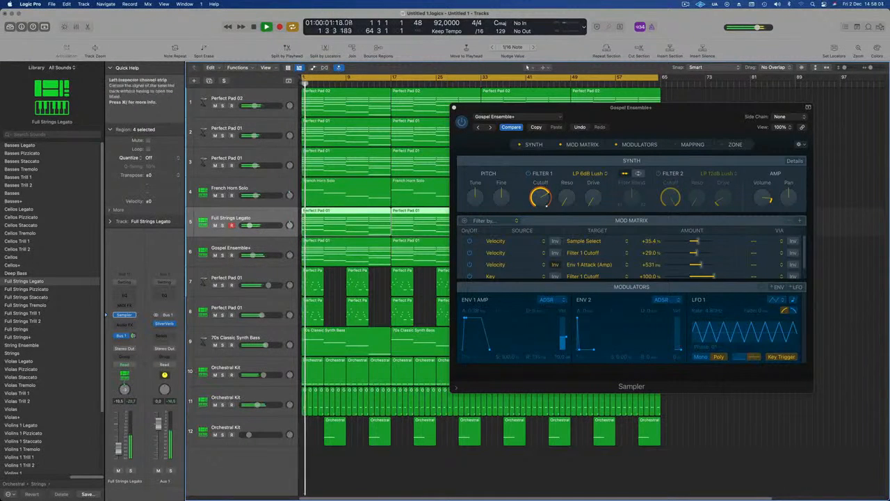
pyautogui.click(131, 470)
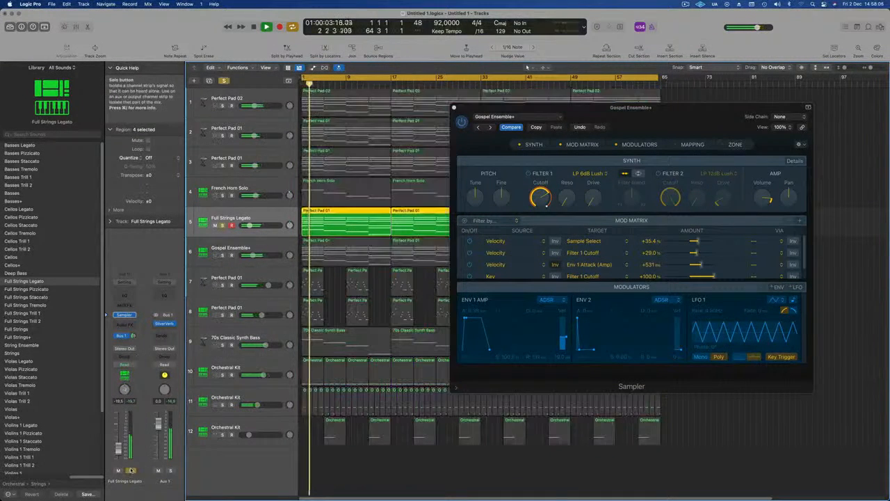
pyautogui.click(131, 470)
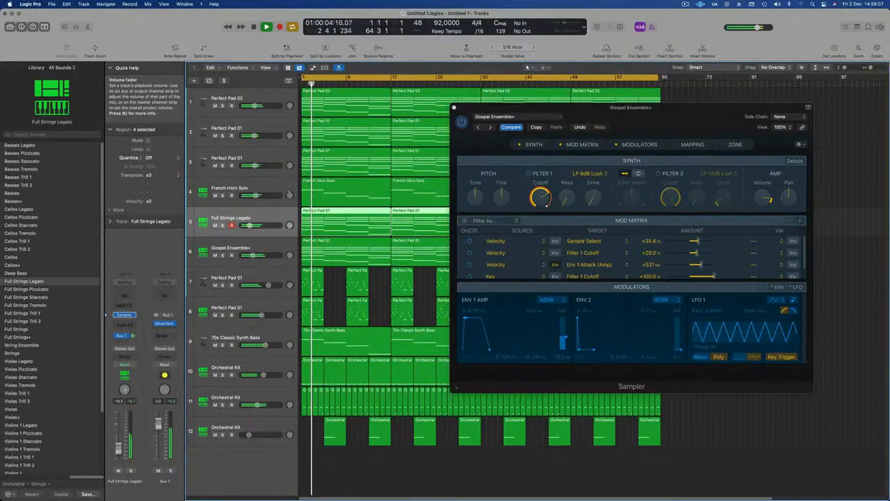
pyautogui.click(278, 191)
pyautogui.click(130, 470)
pyautogui.click(131, 470)
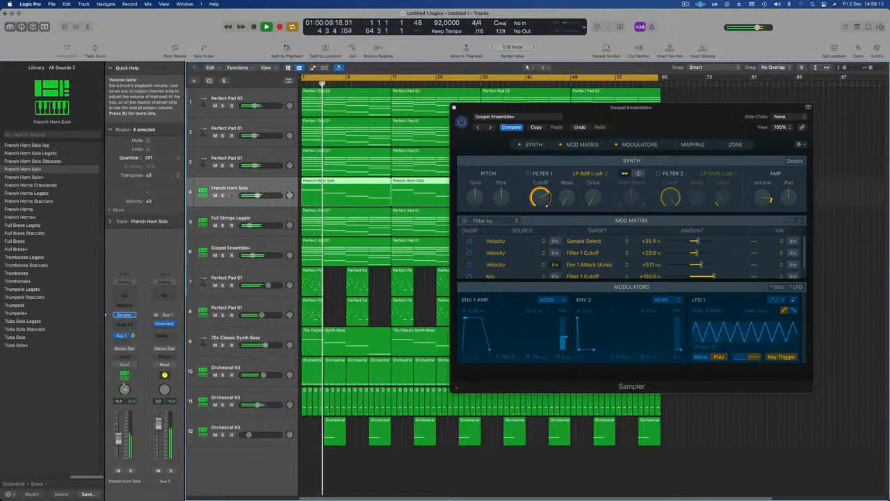
# Add a Channel EQ to French Horn Solo with a 420 Hz low cut and a 2.0 dB boost at 3400 Hz, and close the plug-in windows.
pyautogui.click(124, 294)
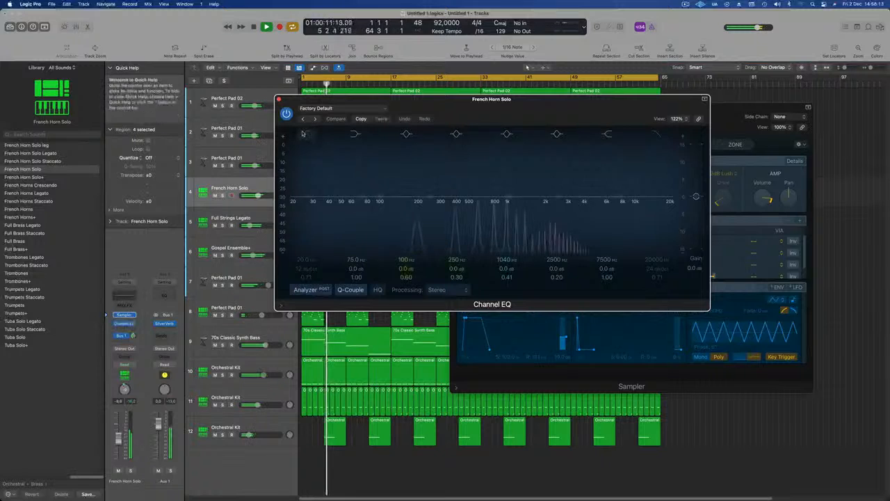
pyautogui.click(303, 133)
pyautogui.moveTo(305, 169); pyautogui.dragTo(474, 169)
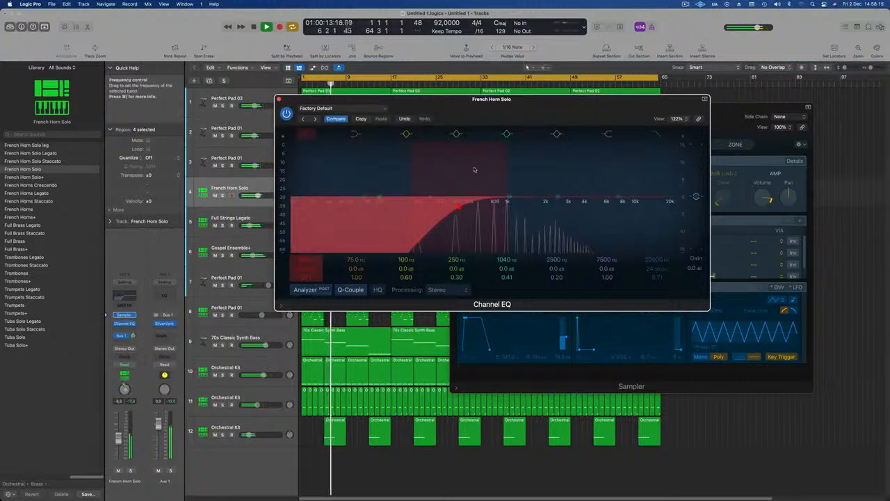
pyautogui.moveTo(557, 197)
pyautogui.mouseDown()
pyautogui.moveTo(564, 185)
pyautogui.moveTo(584, 187)
pyautogui.moveTo(569, 189)
pyautogui.mouseUp()
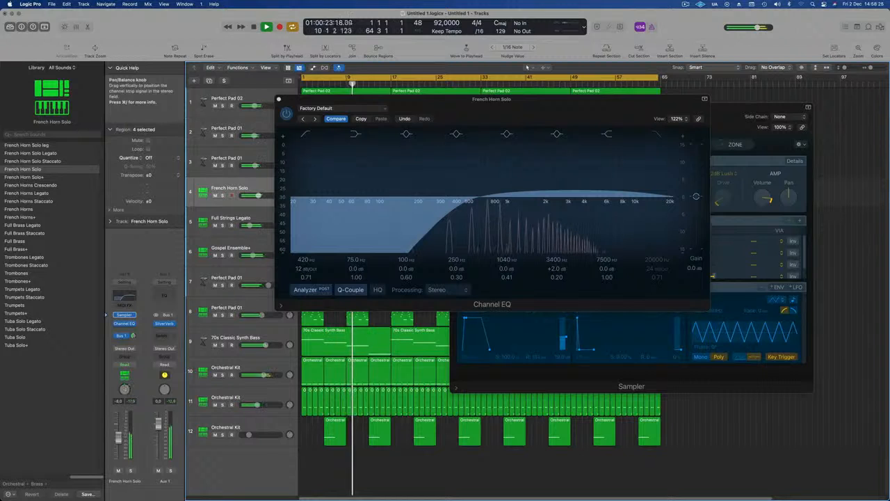
pyautogui.click(279, 99)
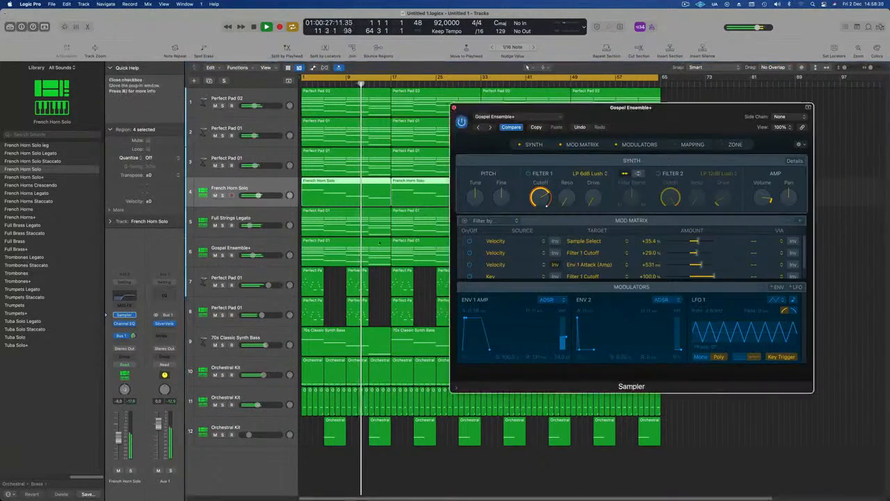
pyautogui.click(455, 108)
# Restart playback, mute Perfect Pad 01 tracks 7 and 8, and delete their regions before bar 33.
pyautogui.press('Return')
pyautogui.click(216, 285)
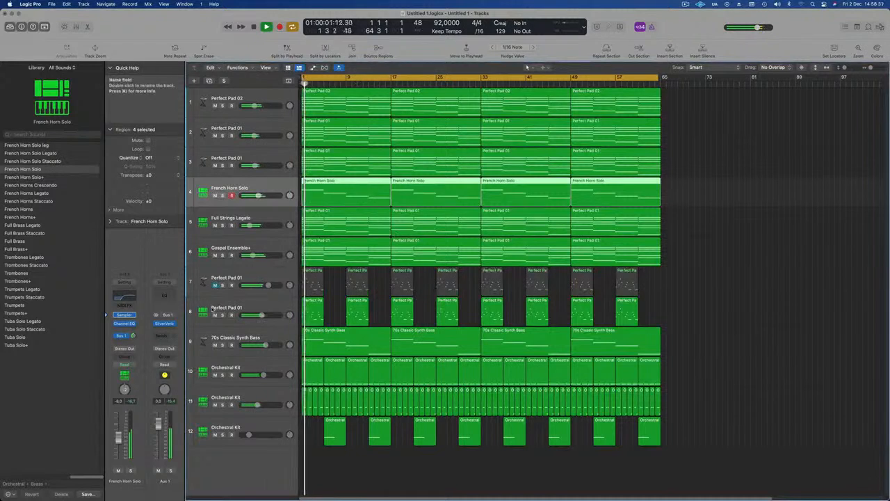
pyautogui.click(215, 315)
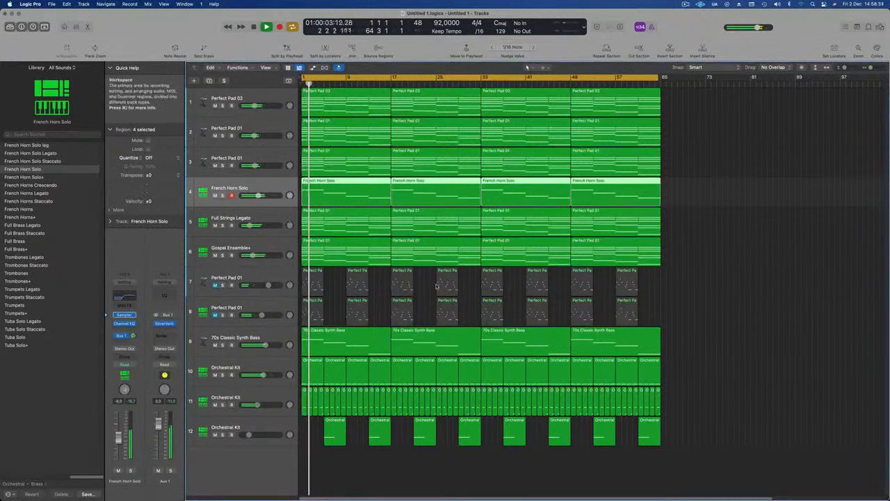
pyautogui.moveTo(462, 292); pyautogui.dragTo(305, 308)
pyautogui.press('Delete')
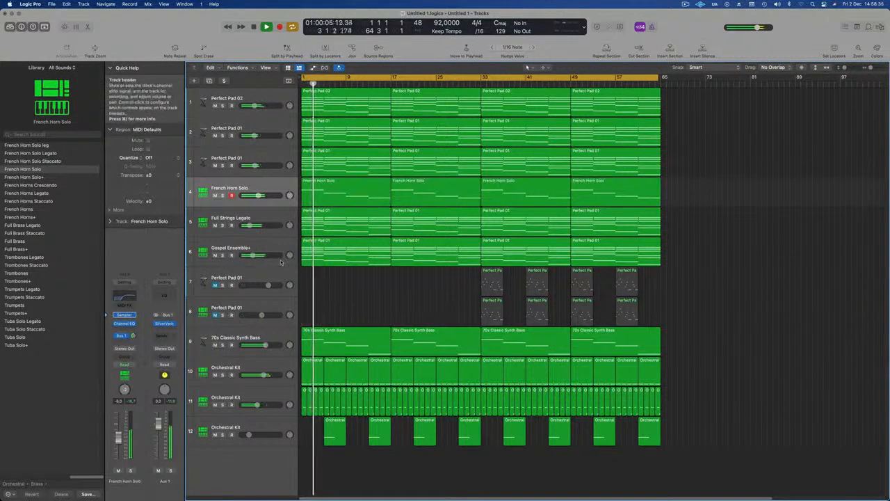
# Audition the Gospel Ensemble+ track soloed and in the mix, and lower the Full Strings Legato volume to about -24.0 dB.
pyautogui.scroll(2, 390, 306)
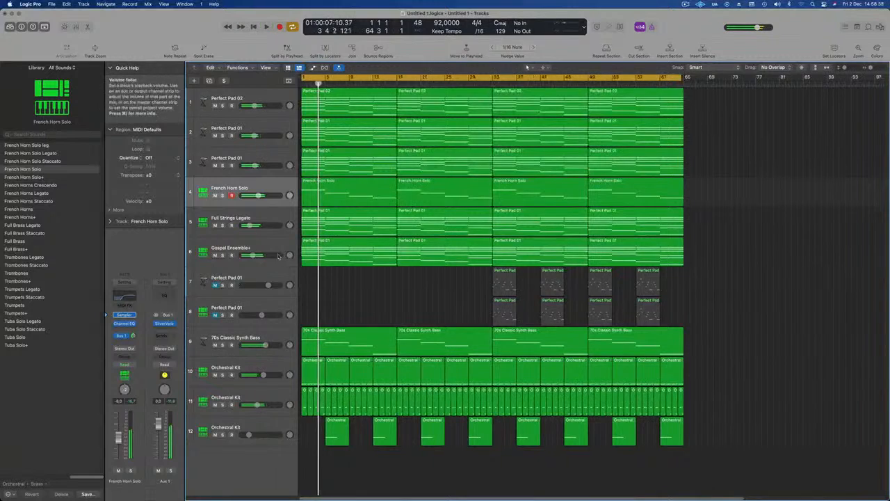
pyautogui.click(223, 255)
pyautogui.click(222, 255)
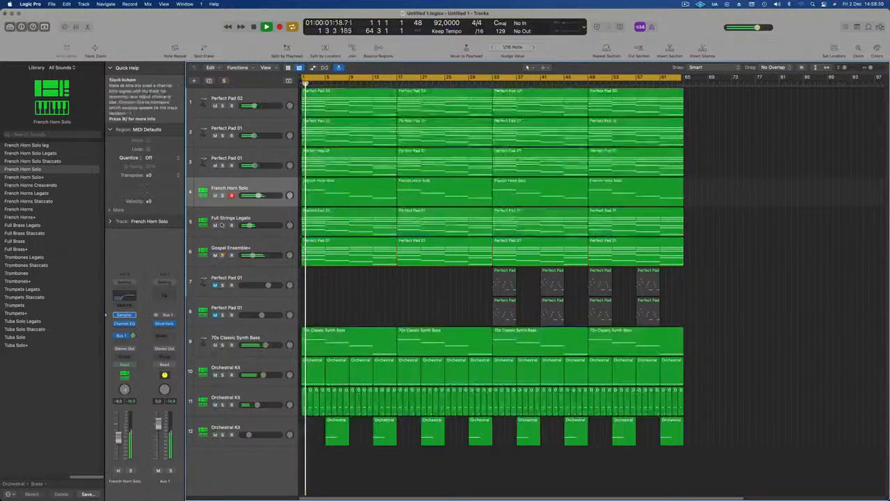
pyautogui.click(222, 255)
pyautogui.click(223, 255)
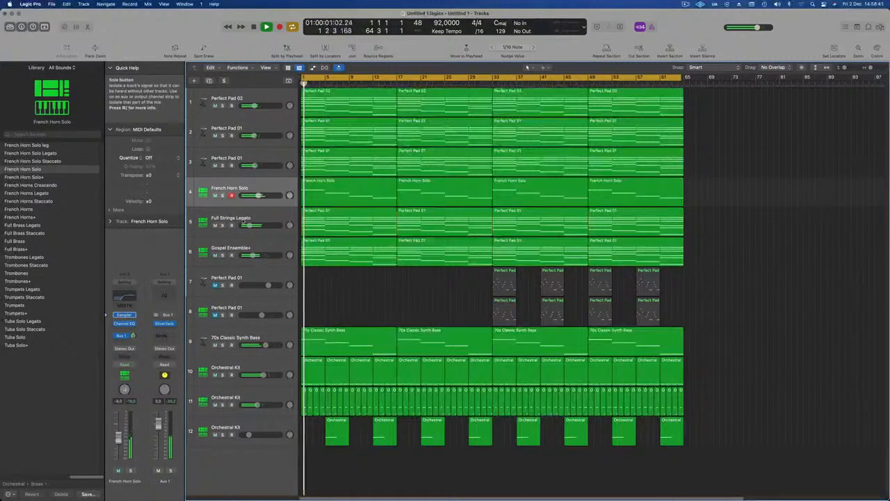
pyautogui.click(243, 222)
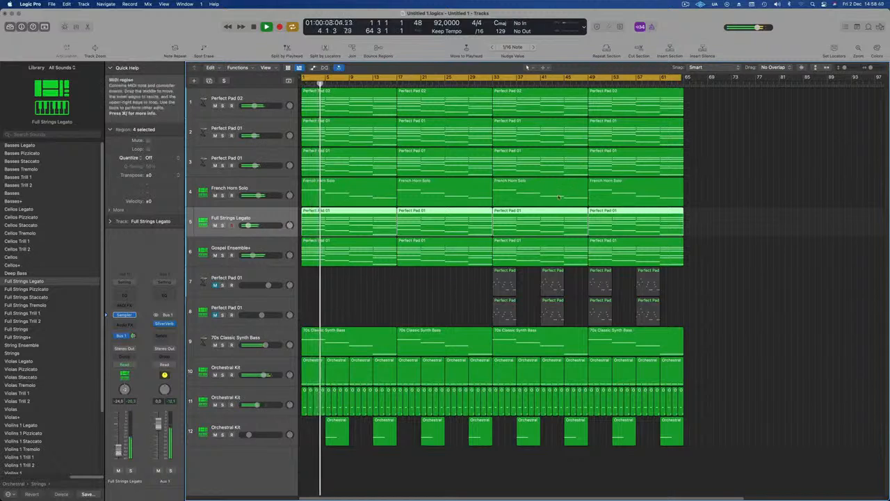
pyautogui.click(685, 4)
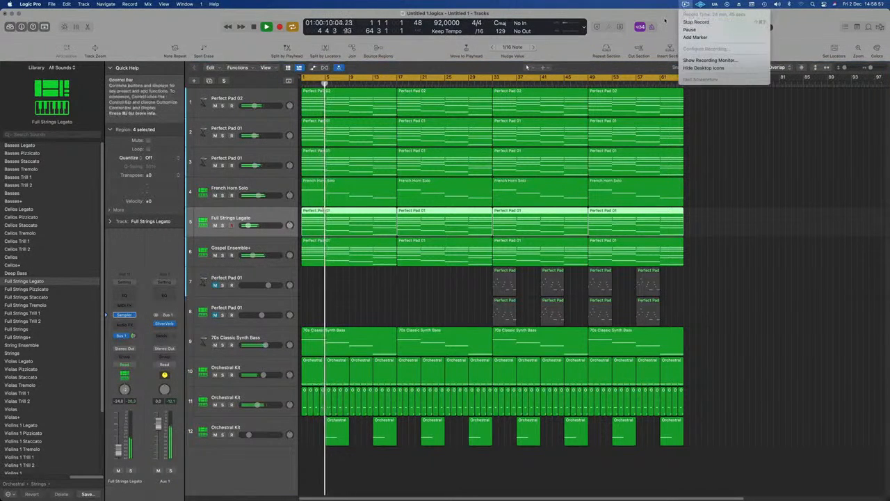
pyautogui.click(685, 23)
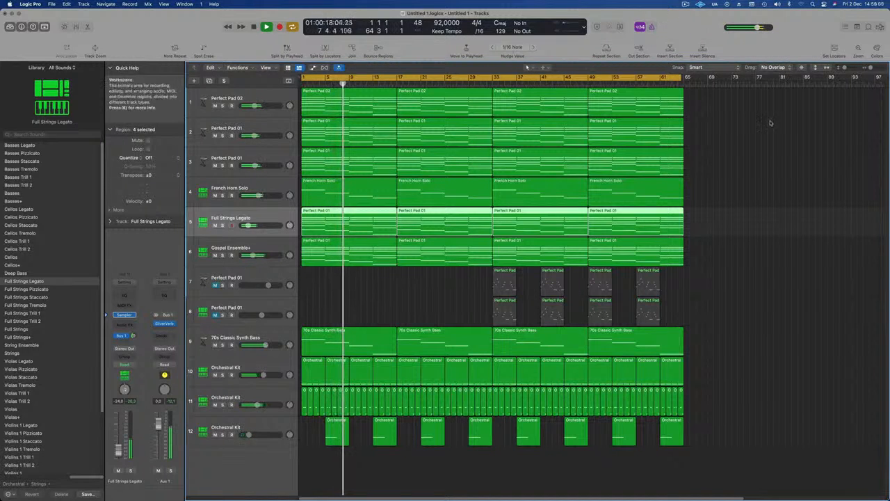
pyautogui.click(392, 284)
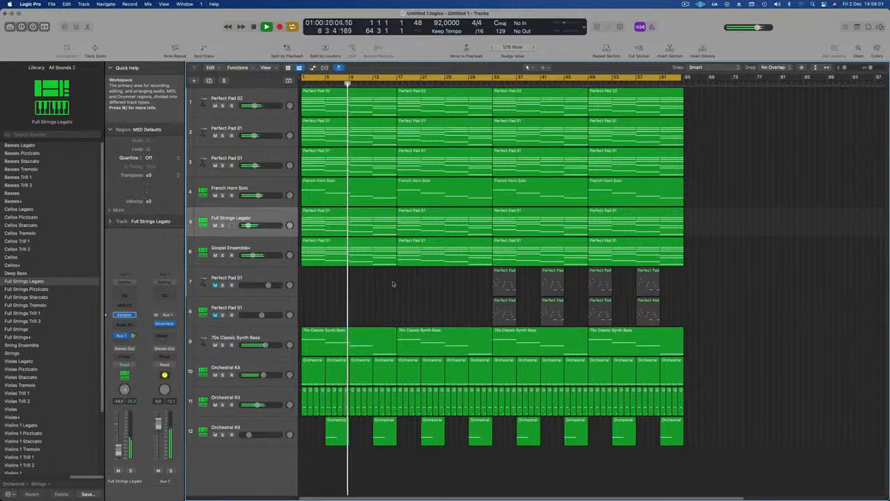
# Duplicate the Gospel Ensemble+ track and copy its first Perfect Pad 01 region onto the new track at bar 1.
pyautogui.click(266, 243)
pyautogui.press('Return')
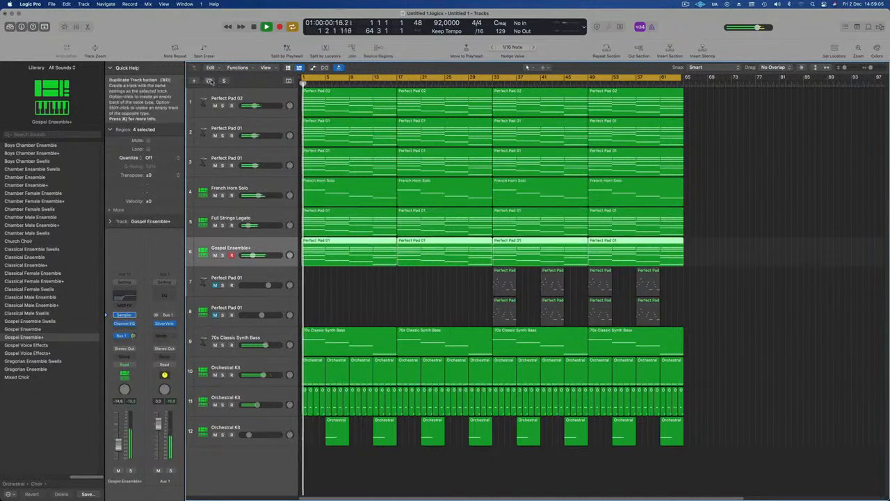
pyautogui.click(208, 81)
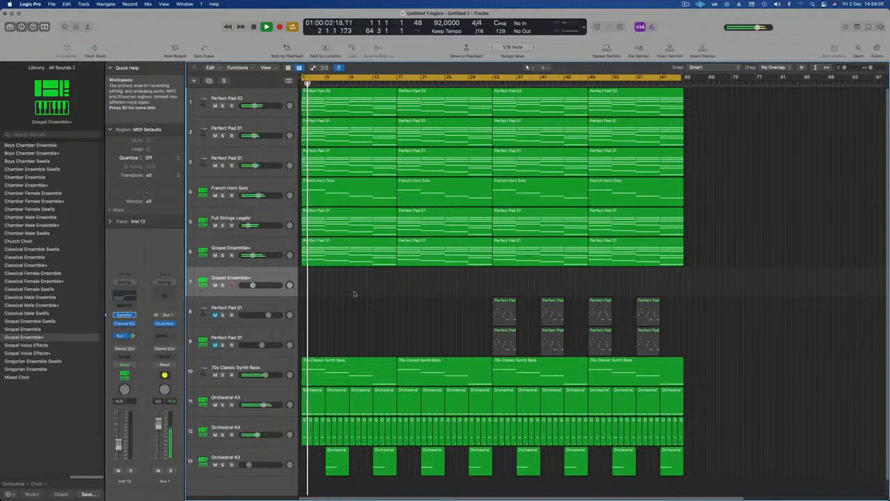
pyautogui.click(352, 254)
pyautogui.moveTo(351, 254); pyautogui.dragTo(353, 284)
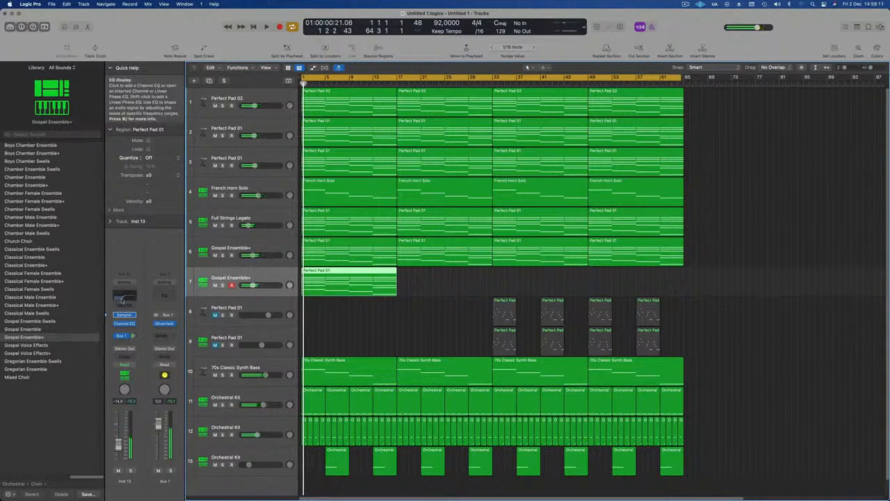
# Lower the low-cut frequency in the duplicated track's Channel EQ and close the EQ window.
pyautogui.click(122, 301)
pyautogui.moveTo(417, 202); pyautogui.dragTo(368, 214)
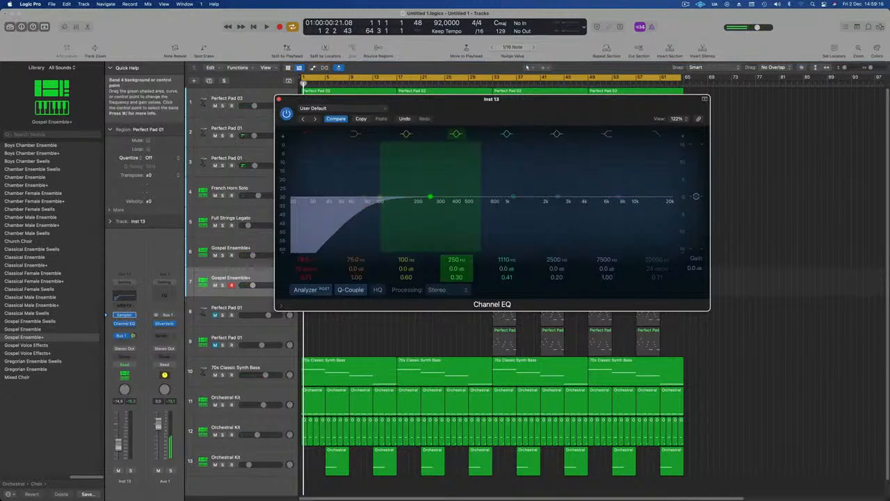
pyautogui.click(277, 99)
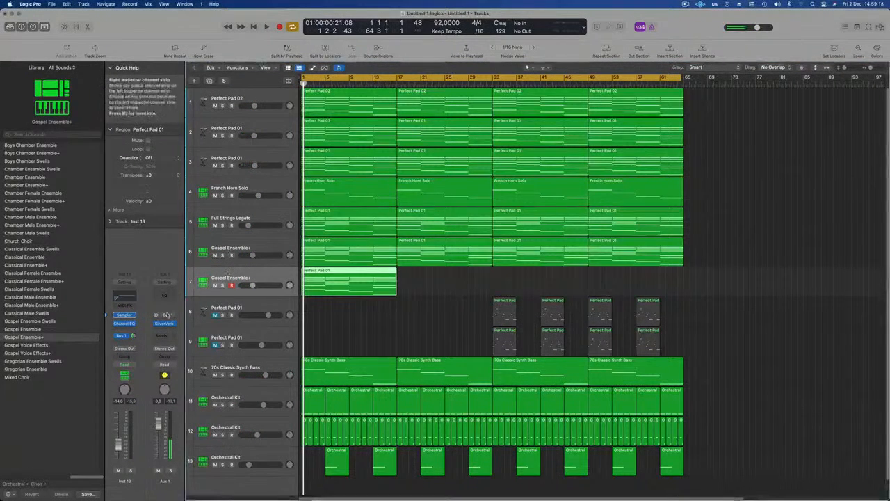
# Replace the Sampler on the duplicated choir track with the Retro Synth instrument.
pyautogui.click(129, 314)
pyautogui.moveTo(135, 315)
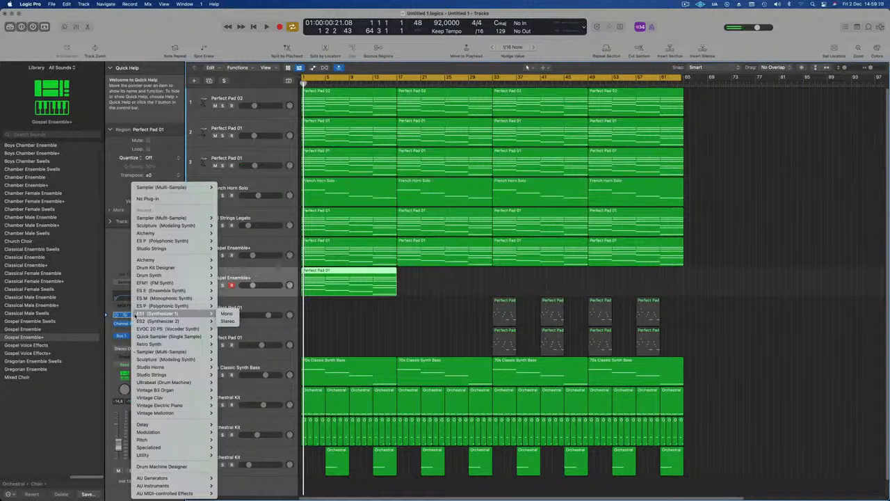
pyautogui.moveTo(160, 344)
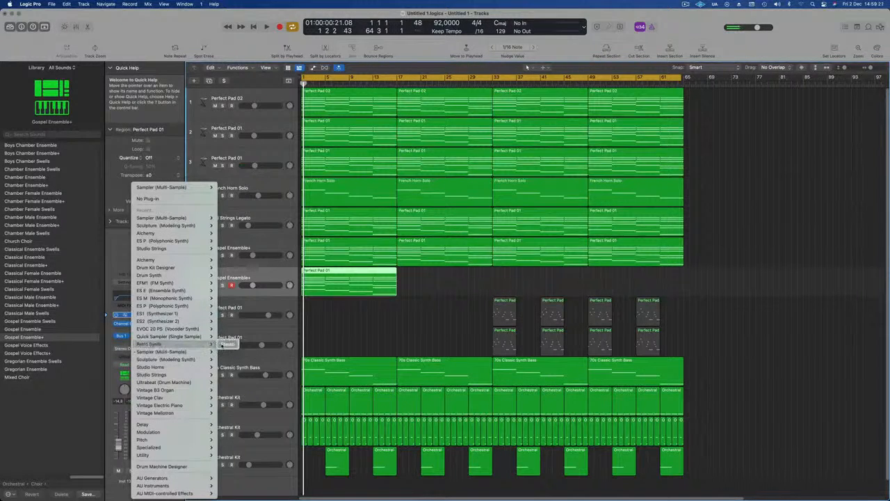
pyautogui.click(228, 343)
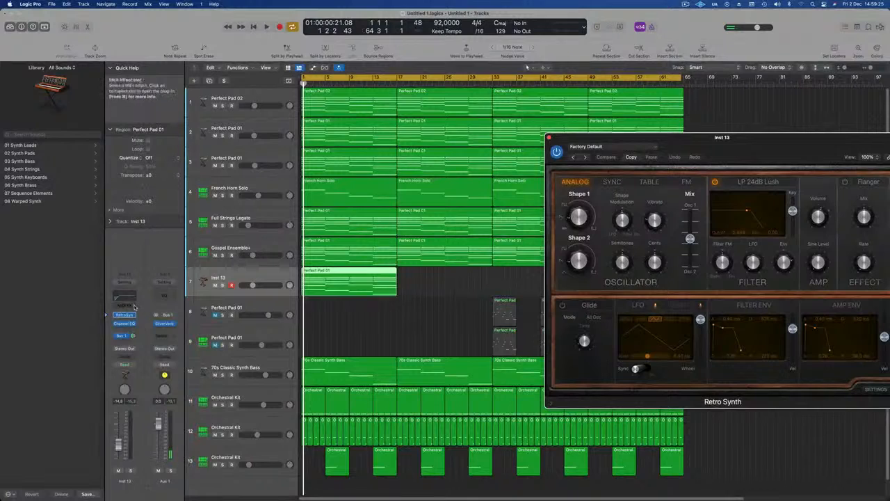
# Insert an Arpeggiator MIDI effect on the Retro Synth track and move the plug-in windows clear of the track headers.
pyautogui.click(133, 315)
pyautogui.click(727, 145)
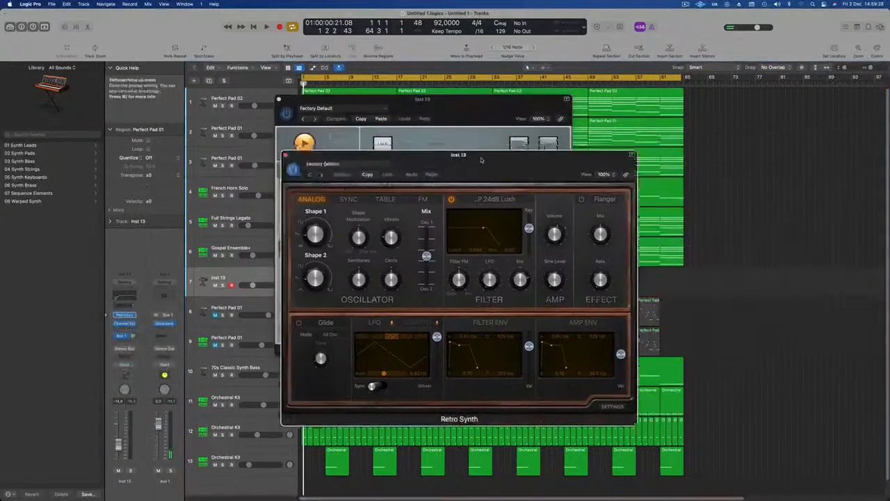
pyautogui.moveTo(470, 109); pyautogui.dragTo(761, 108)
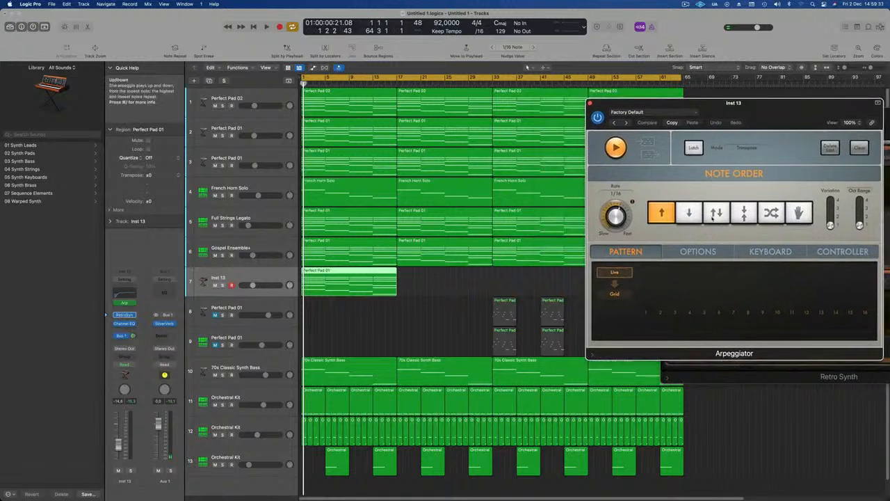
# Show the Arpeggiator's options and move both plug-in windows clear of the synth region while auditioning the arpeggiated part.
pyautogui.click(770, 251)
pyautogui.click(698, 251)
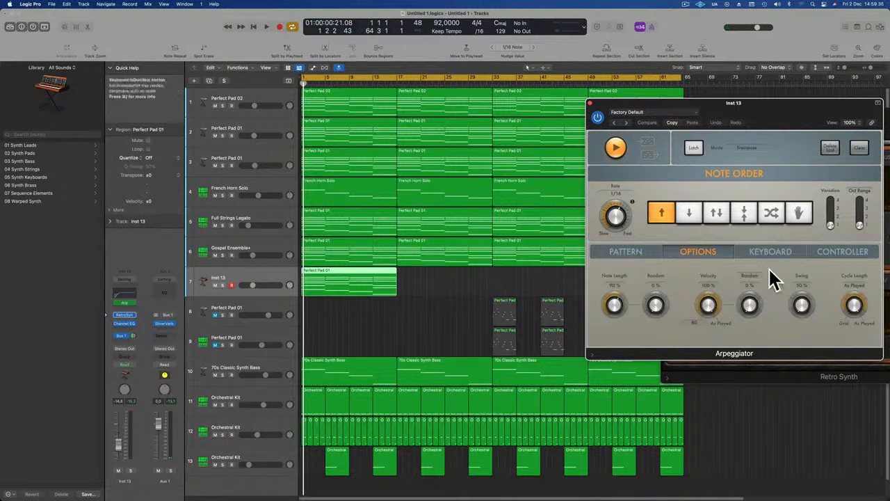
pyautogui.moveTo(776, 126); pyautogui.dragTo(711, 289)
pyautogui.press('space')
pyautogui.moveTo(827, 123); pyautogui.dragTo(658, 117)
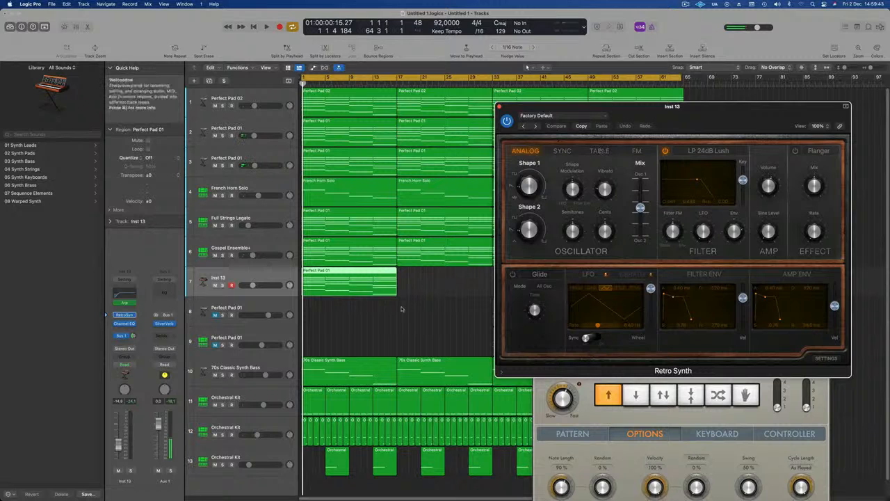
pyautogui.press('space')
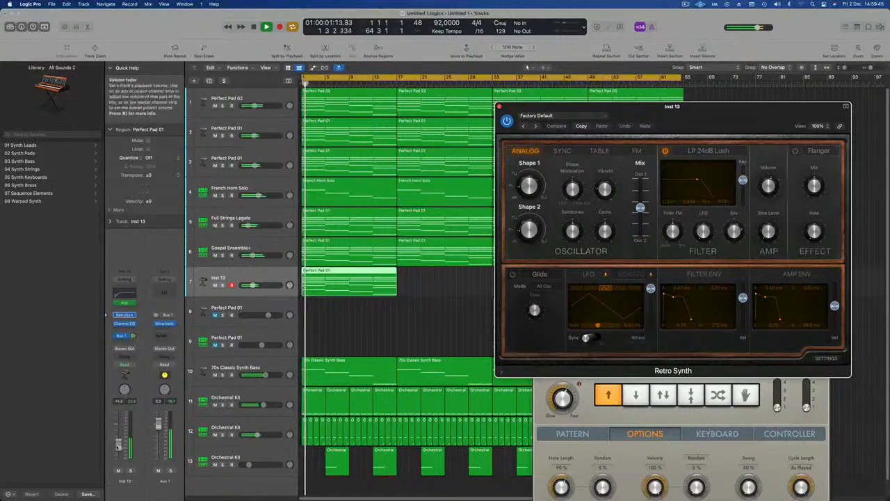
# Open the Inst 13 region in the Piano Roll and delete the two lowest notes of each of its four chords.
pyautogui.click(343, 273)
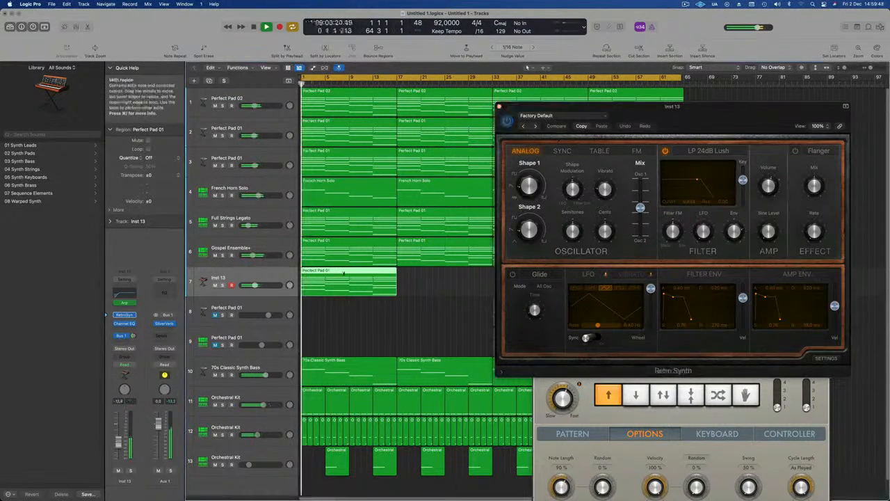
pyautogui.doubleClick(343, 274)
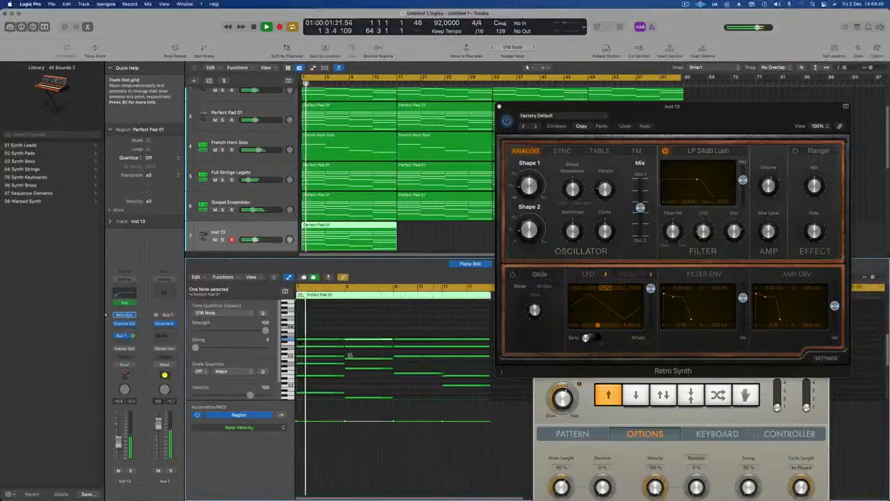
pyautogui.scroll(5, 349, 355)
pyautogui.scroll(2, 351, 357)
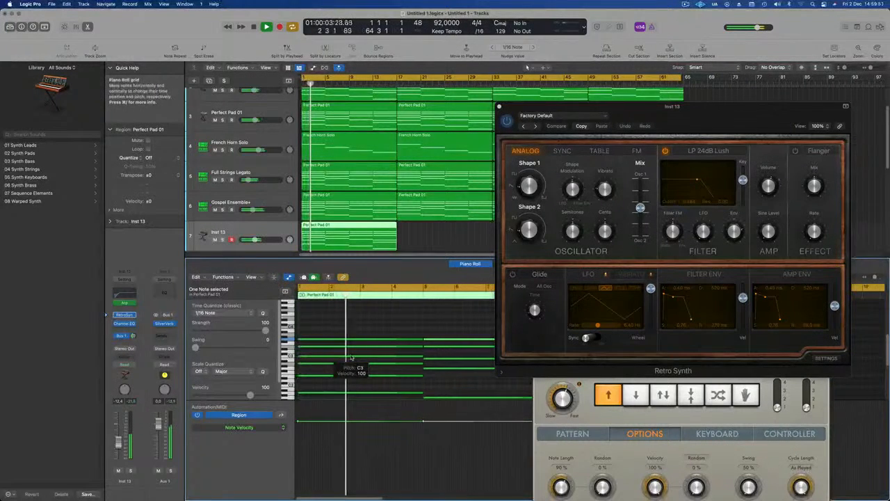
pyautogui.scroll(-3, 423, 361)
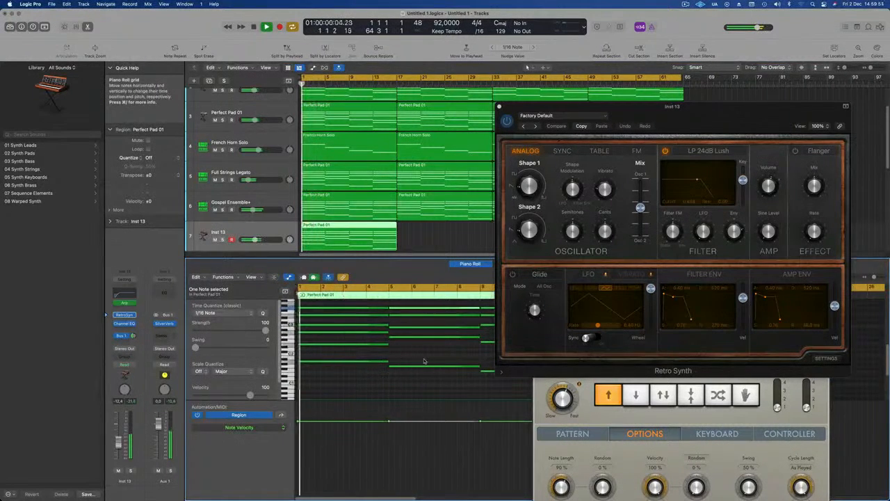
pyautogui.scroll(-3, 355, 358)
pyautogui.press('space')
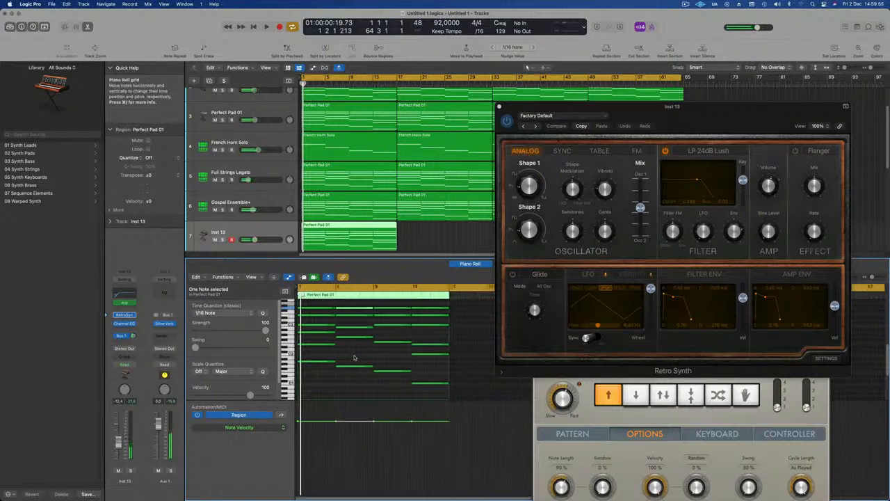
pyautogui.scroll(-2, 353, 357)
pyautogui.click(320, 351)
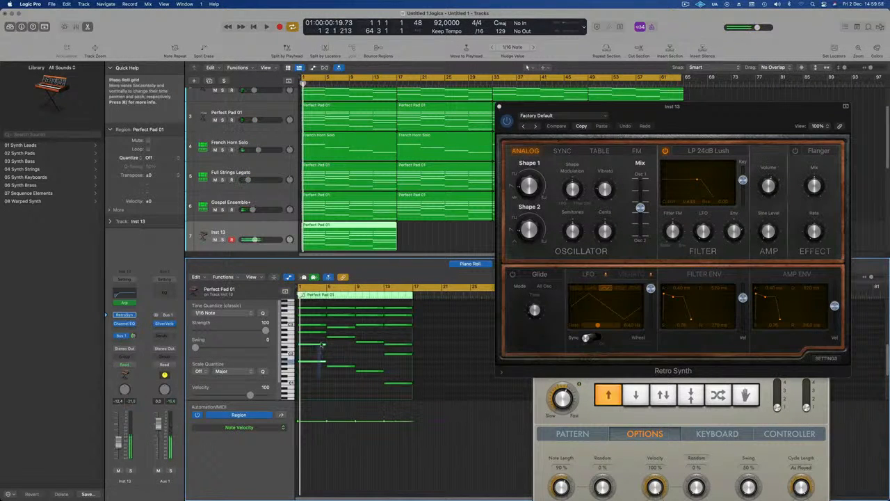
pyautogui.click(321, 344)
pyautogui.moveTo(328, 355); pyautogui.dragTo(396, 389)
pyautogui.press('Delete')
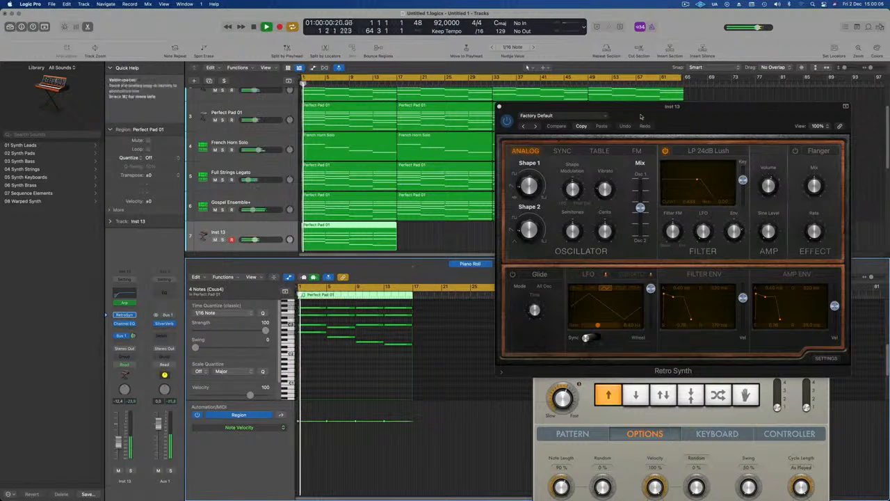
# Transpose all remaining notes in the Inst 13 region down one octave.
pyautogui.moveTo(667, 112); pyautogui.dragTo(703, 130)
pyautogui.press('super+a')
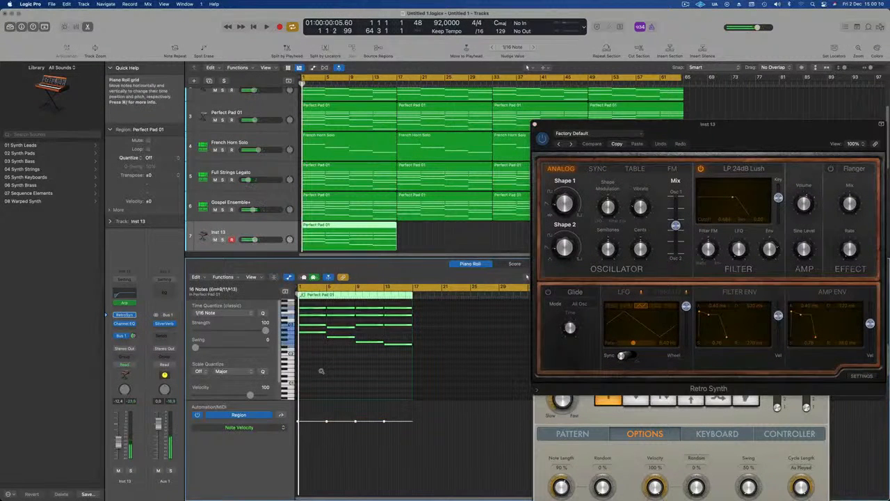
pyautogui.hotkey('alt', 'shift', 'Down')
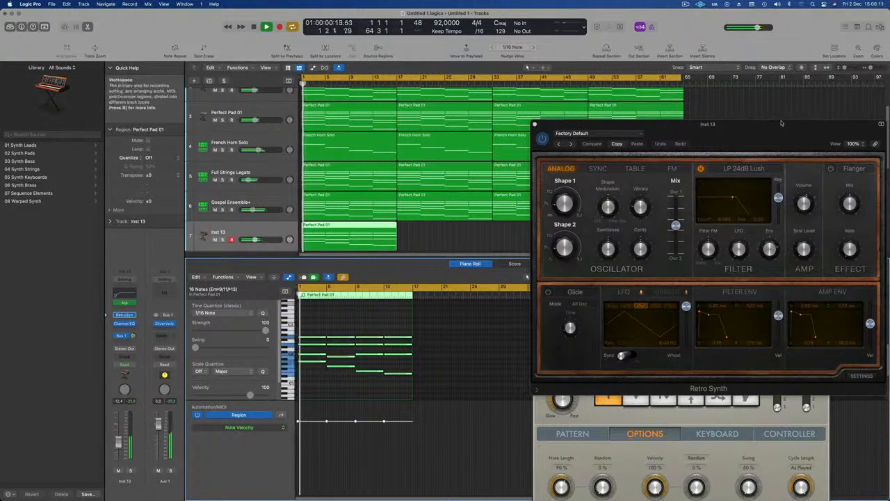
# Close the Retro Synth window and repeat the edited region three times so the Inst 13 track fills the arrangement's full length.
pyautogui.moveTo(774, 130); pyautogui.dragTo(609, 91)
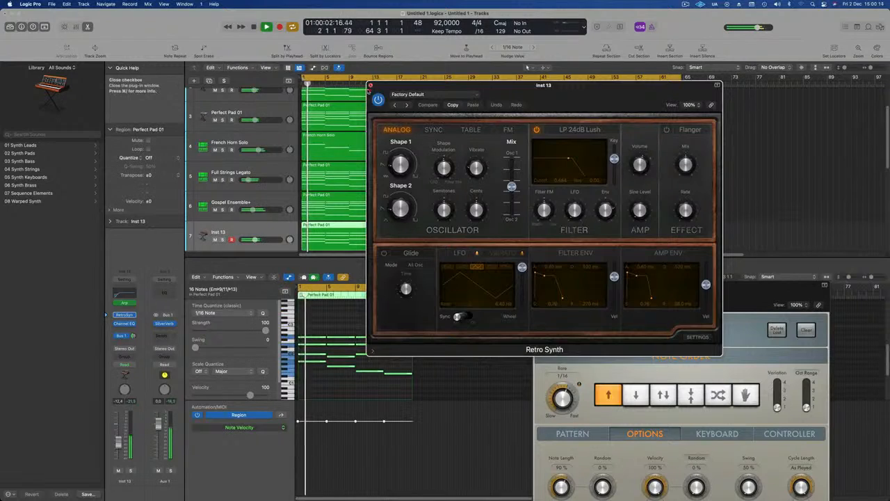
pyautogui.click(371, 86)
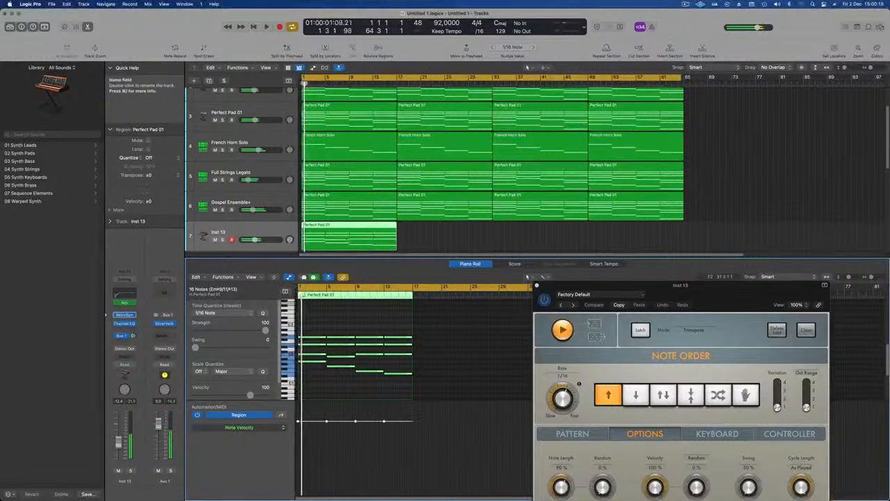
pyautogui.press('super+r')
pyautogui.press('super+r')
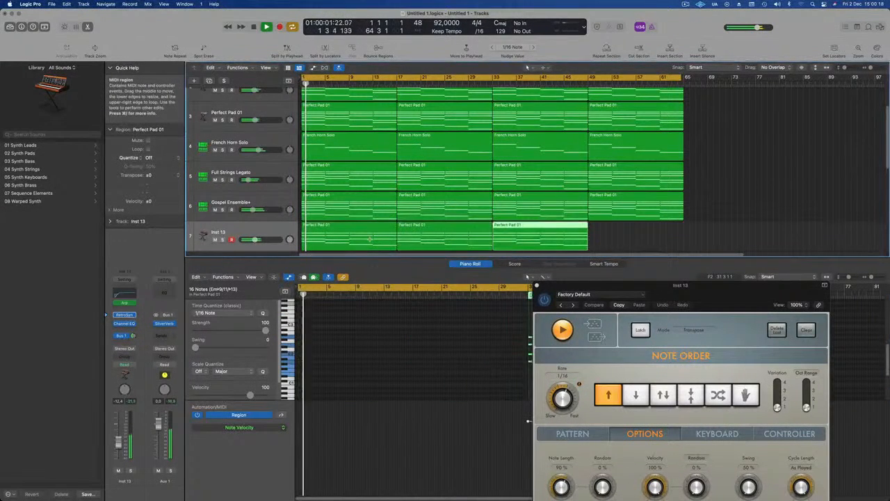
pyautogui.press('super+r')
pyautogui.click(218, 237)
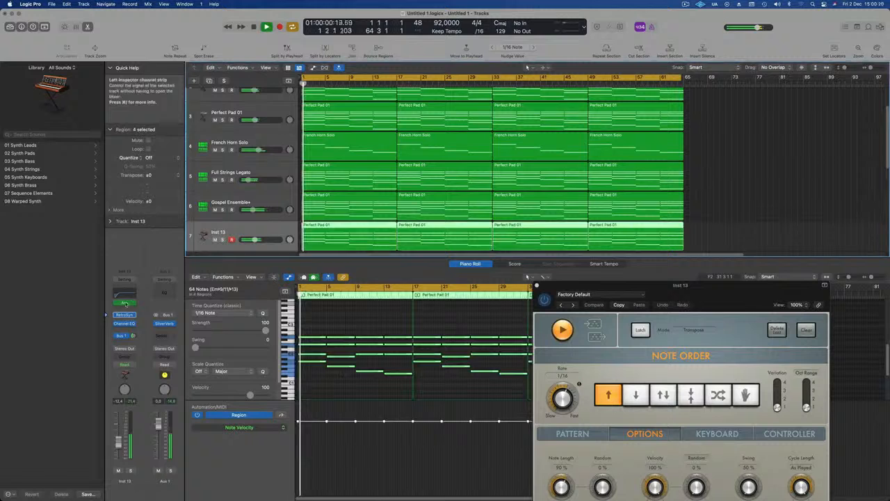
# Raise the Inst 13 track's volume and adjust the cutoff and resonance of Retro Synth's LP 24dB Lush filter.
pyautogui.click(124, 315)
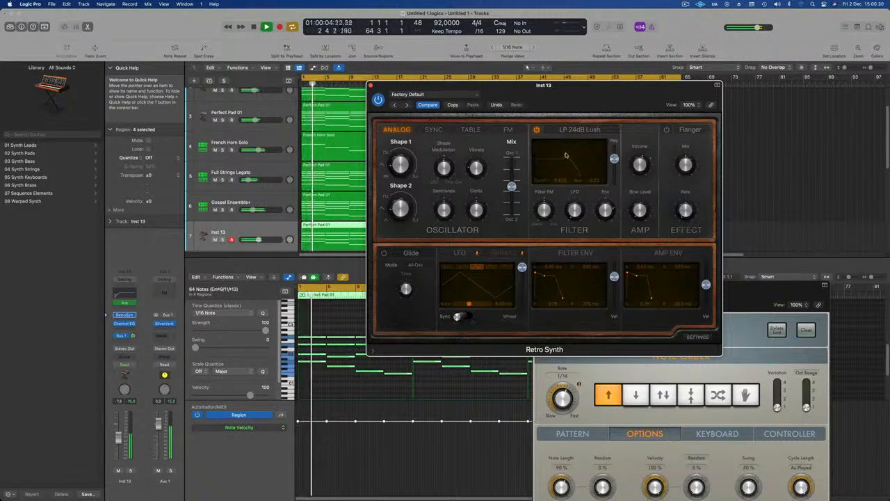
pyautogui.moveTo(398, 164)
pyautogui.moveTo(407, 143); pyautogui.dragTo(409, 131)
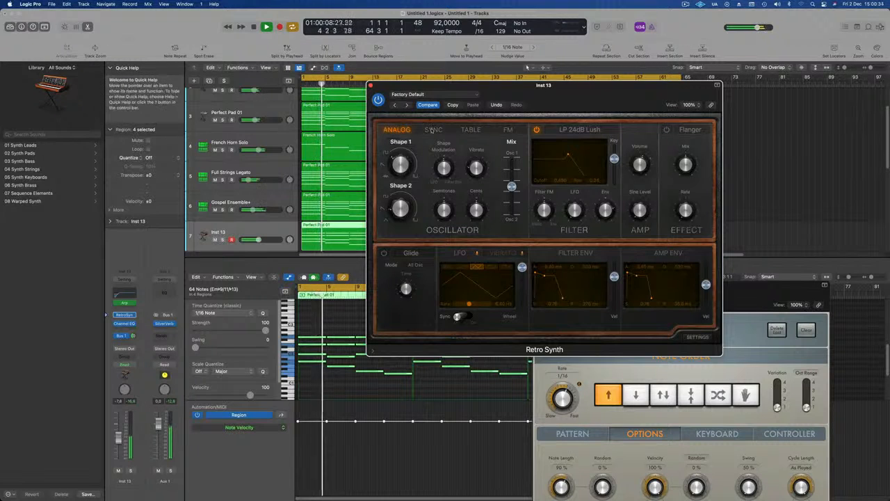
# Audition Retro Synth's Sync, Table and FM oscillator modes and return to Analog.
pyautogui.click(432, 130)
pyautogui.click(471, 130)
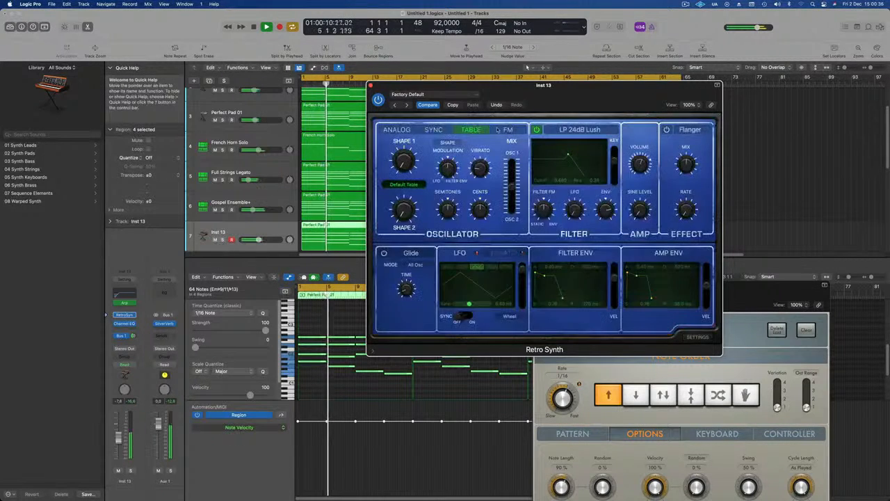
pyautogui.click(508, 130)
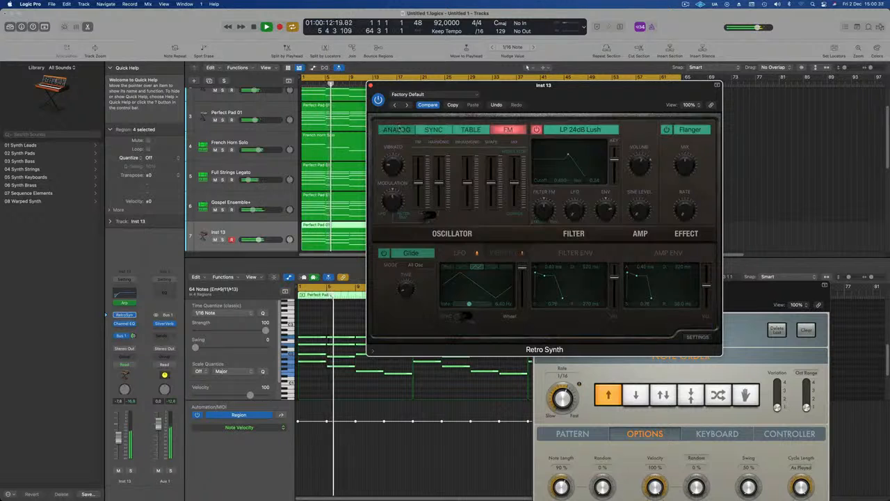
pyautogui.click(396, 129)
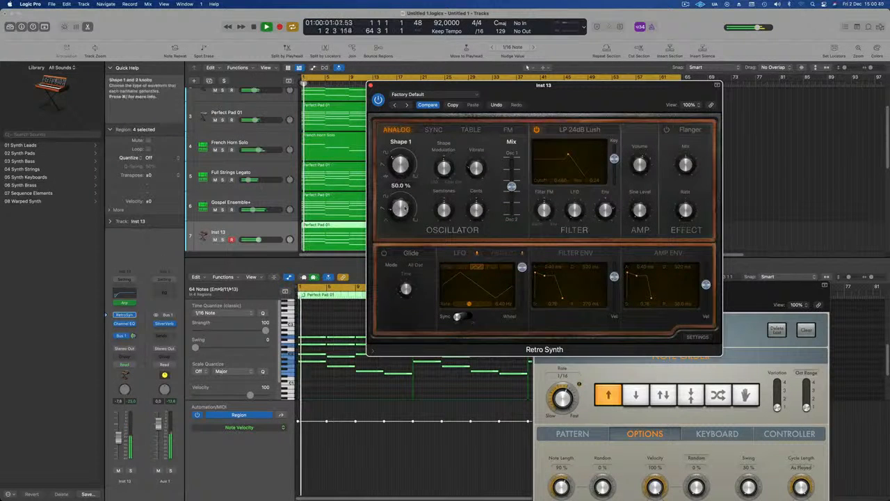
# Adjust Retro Synth's oscillator shapes and switch on its built-in effect, changing the type from Flanger to Chorus.
pyautogui.moveTo(402, 195); pyautogui.dragTo(408, 171)
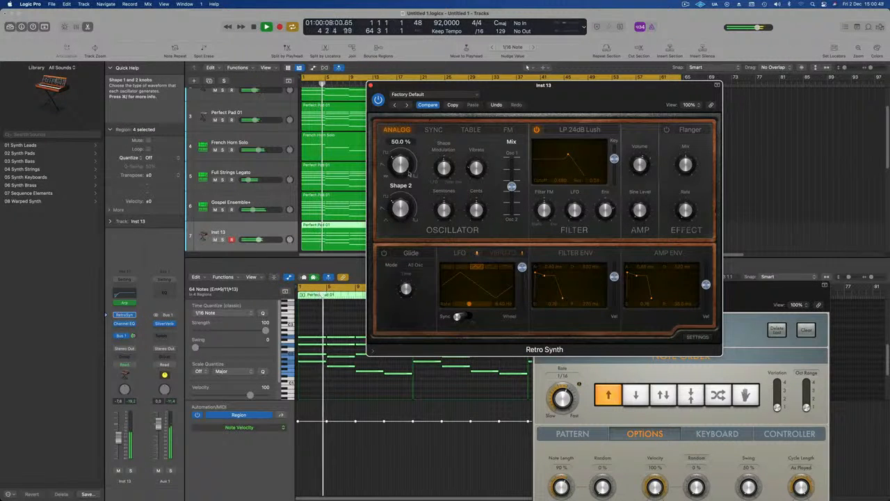
pyautogui.moveTo(487, 85); pyautogui.dragTo(463, 78)
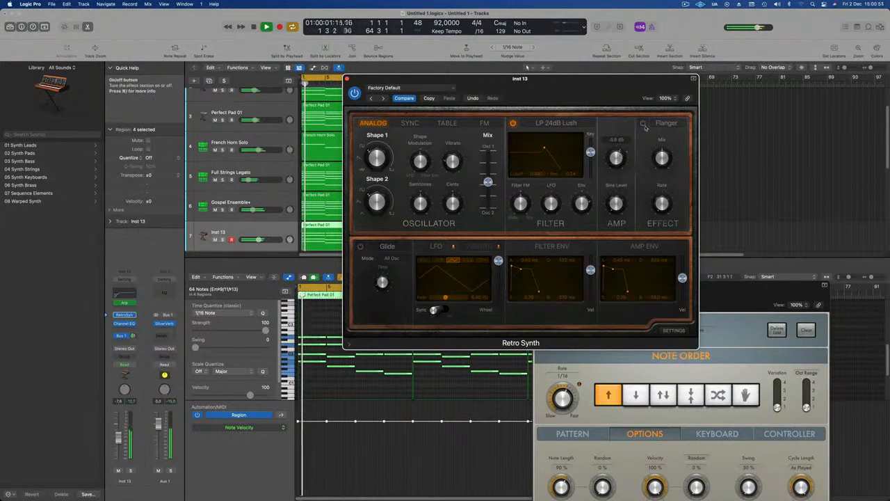
pyautogui.click(643, 123)
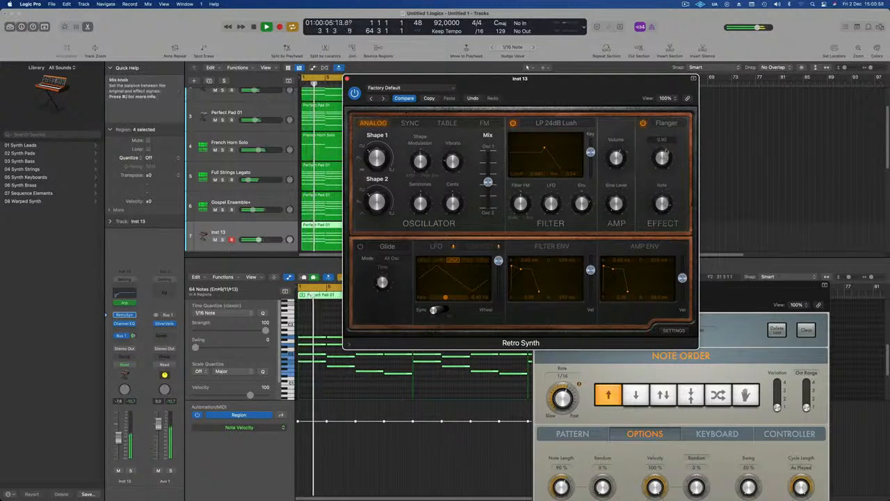
pyautogui.click(668, 125)
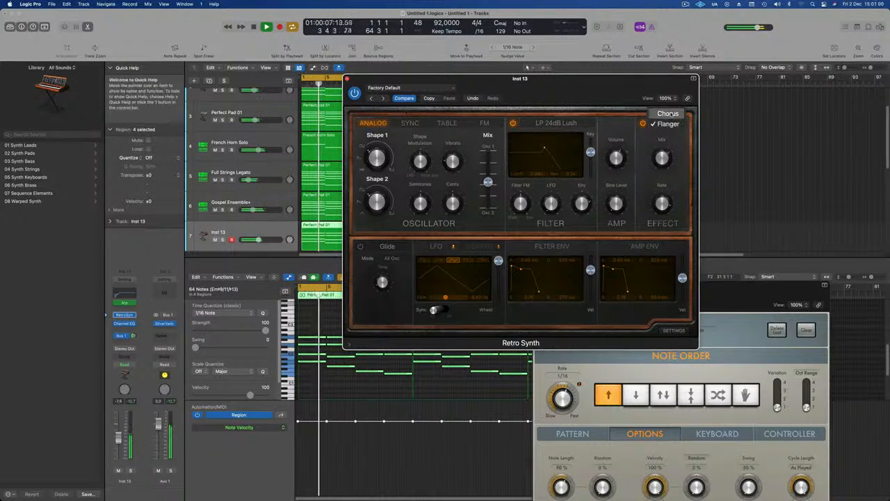
pyautogui.click(661, 123)
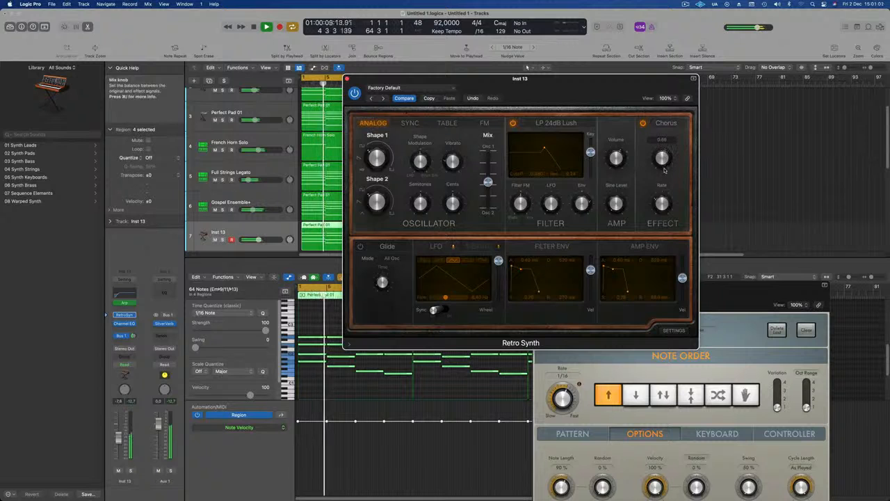
# Load the Antimatter Synth preset from 01 Synth Leads and step forward through the presets to Bright Cycle.
pyautogui.click(399, 88)
pyautogui.moveTo(413, 239)
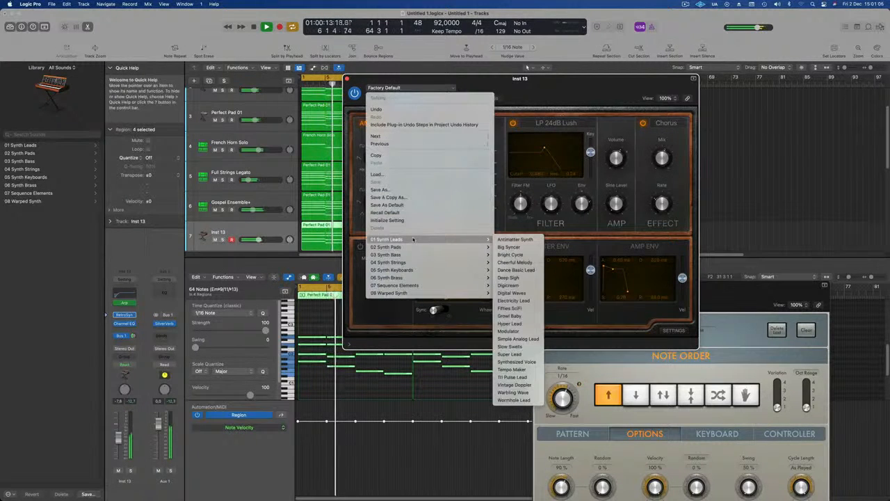
pyautogui.click(515, 240)
pyautogui.moveTo(534, 87); pyautogui.dragTo(583, 76)
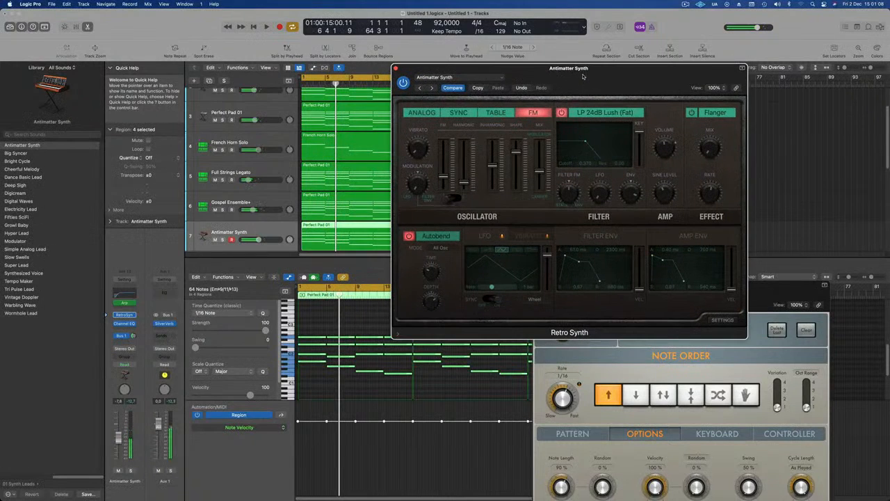
pyautogui.click(432, 88)
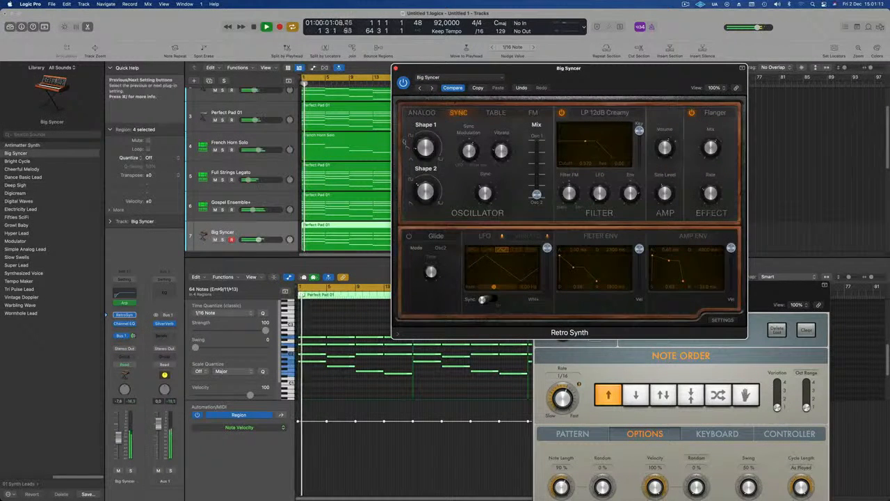
pyautogui.click(432, 88)
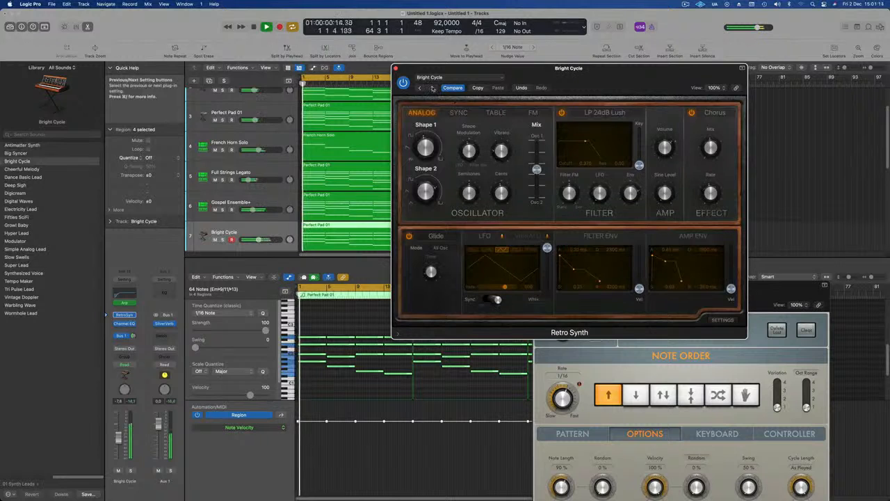
# Adjust the cutoff and raise the resonance of the Bright Cycle preset's low-pass filter during playback.
pyautogui.moveTo(594, 75)
pyautogui.mouseDown()
pyautogui.moveTo(673, 90)
pyautogui.moveTo(526, 108)
pyautogui.moveTo(600, 92)
pyautogui.mouseUp()
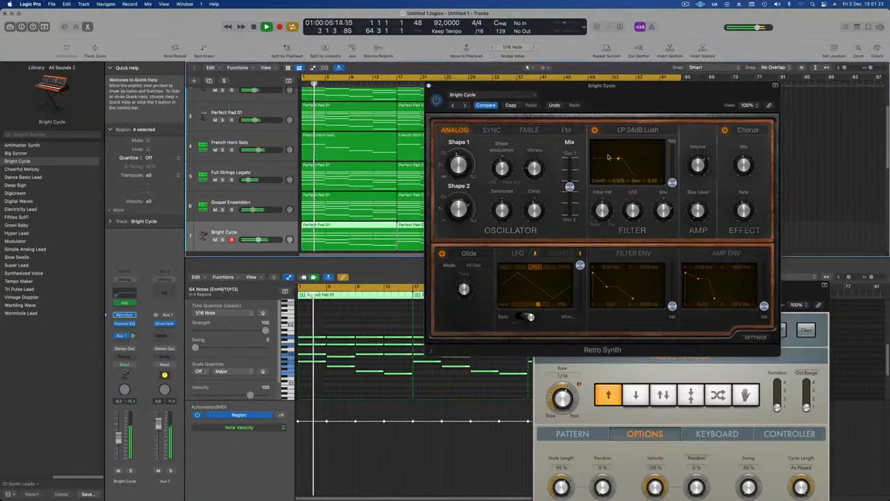
pyautogui.moveTo(616, 159); pyautogui.dragTo(616, 156)
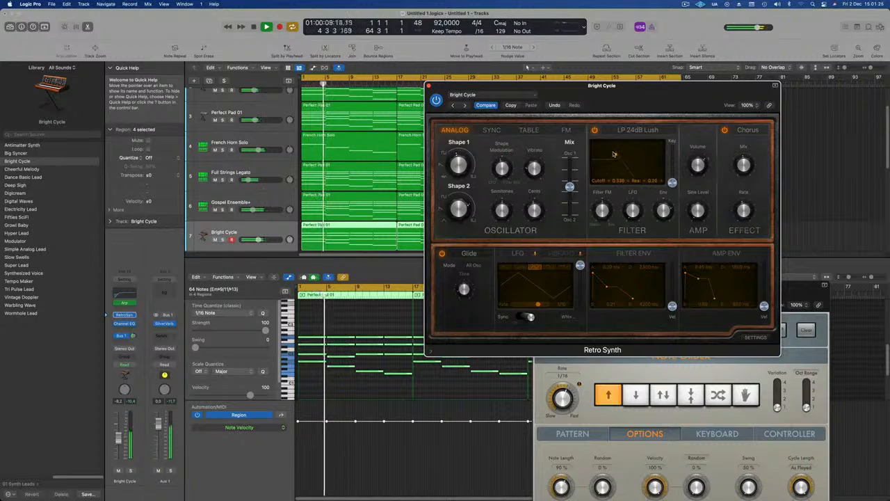
pyautogui.press('space')
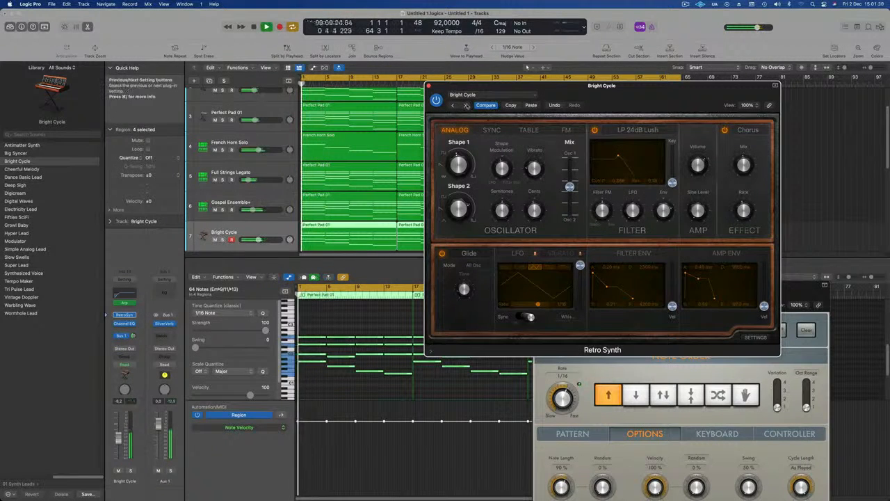
# Step forward through the Synth Leads presets from Bright Cycle to Deep Sigh.
pyautogui.click(465, 105)
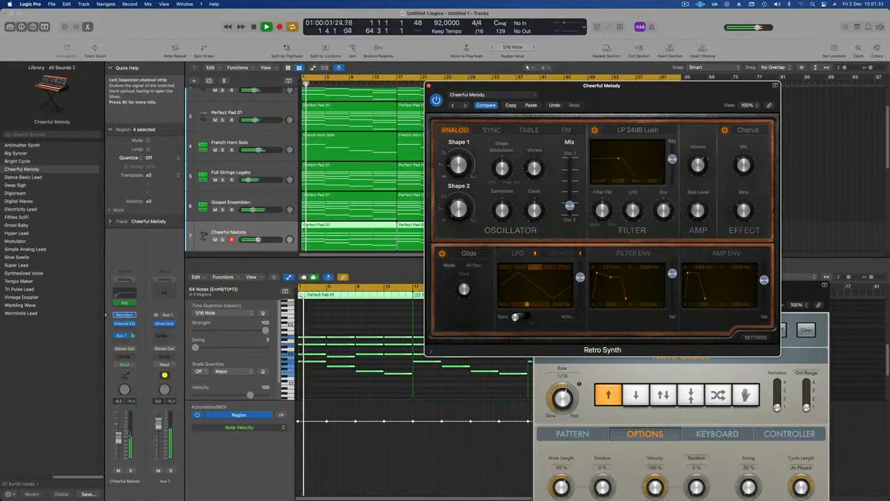
pyautogui.click(466, 105)
pyautogui.click(465, 105)
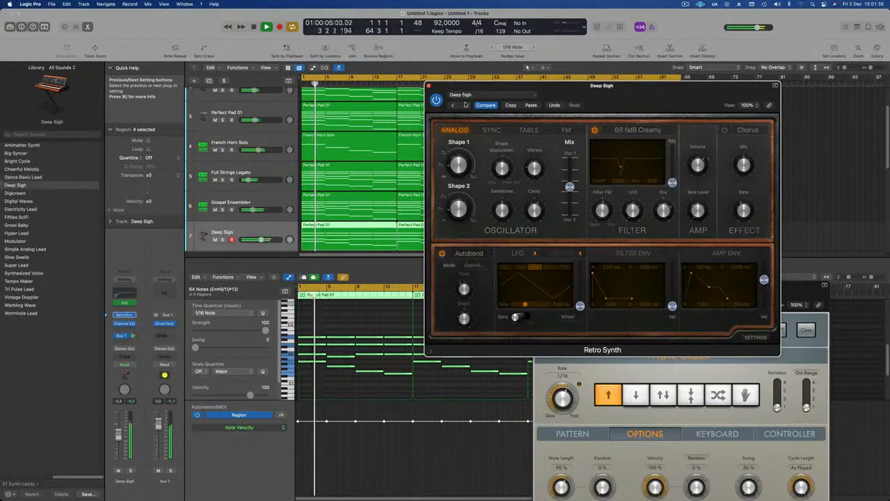
# Audition the Synth Leads presets in order from Deep Sigh forward to Fifties SciFi.
pyautogui.click(465, 105)
pyautogui.click(465, 105)
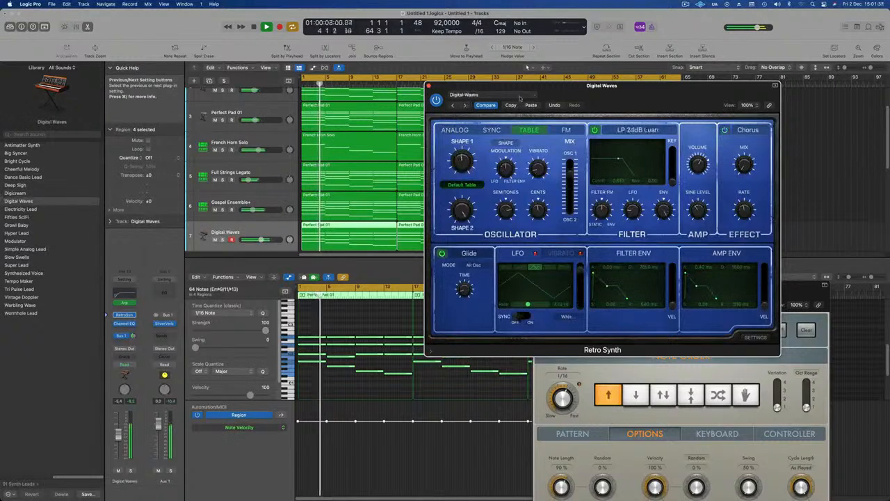
pyautogui.moveTo(465, 105); pyautogui.dragTo(426, 105)
pyautogui.click(427, 104)
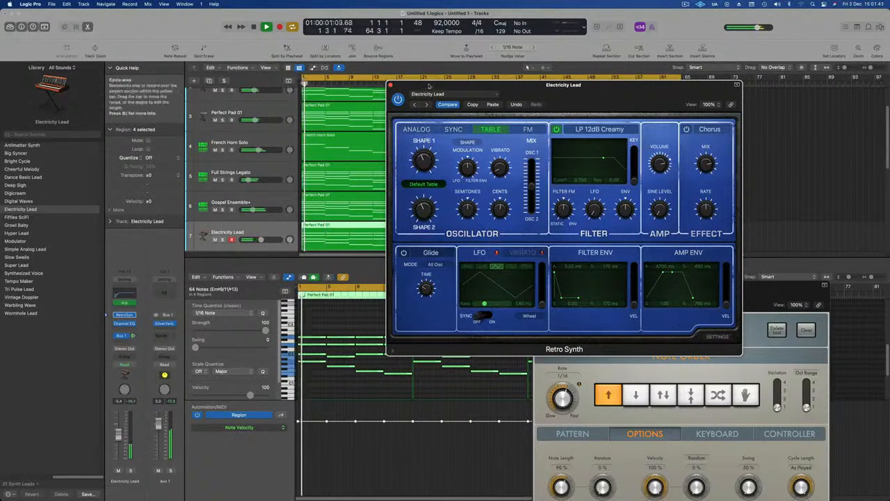
pyautogui.click(426, 105)
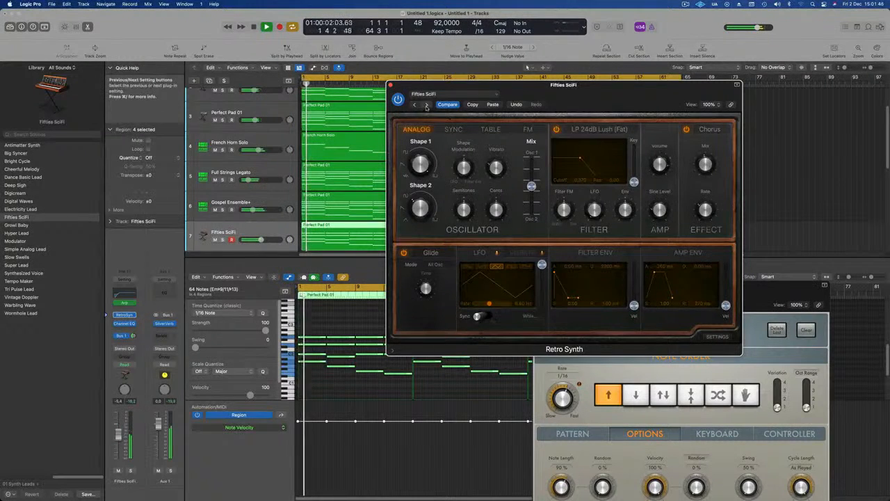
# Continue forward through the Synth Leads presets from Fifties SciFi to Synthesized Voice, listening during playback.
pyautogui.click(427, 105)
pyautogui.click(427, 105)
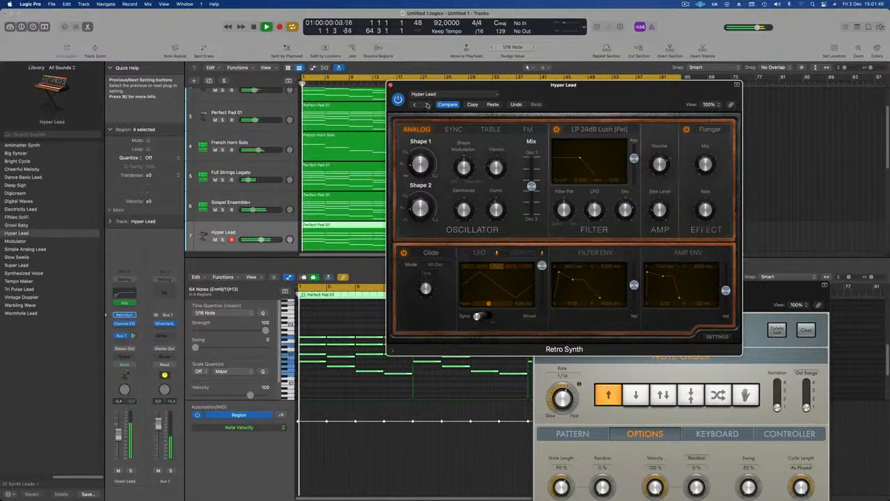
pyautogui.click(427, 105)
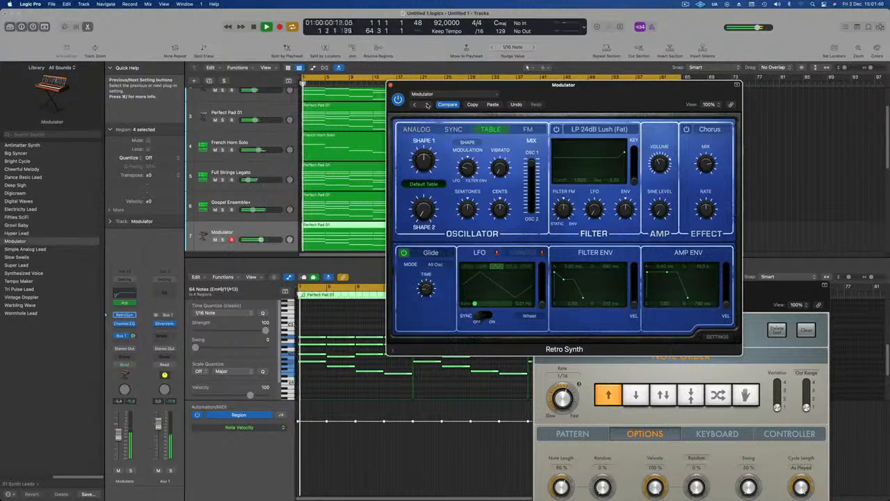
pyautogui.click(427, 105)
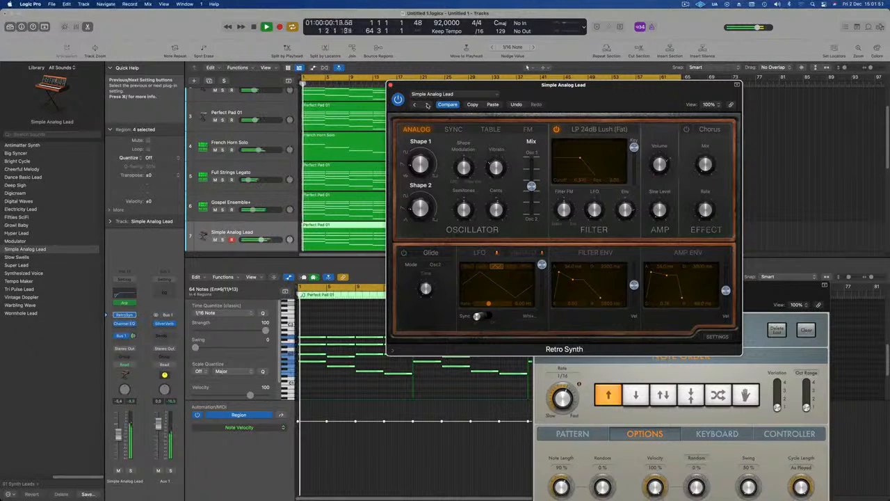
pyautogui.click(427, 105)
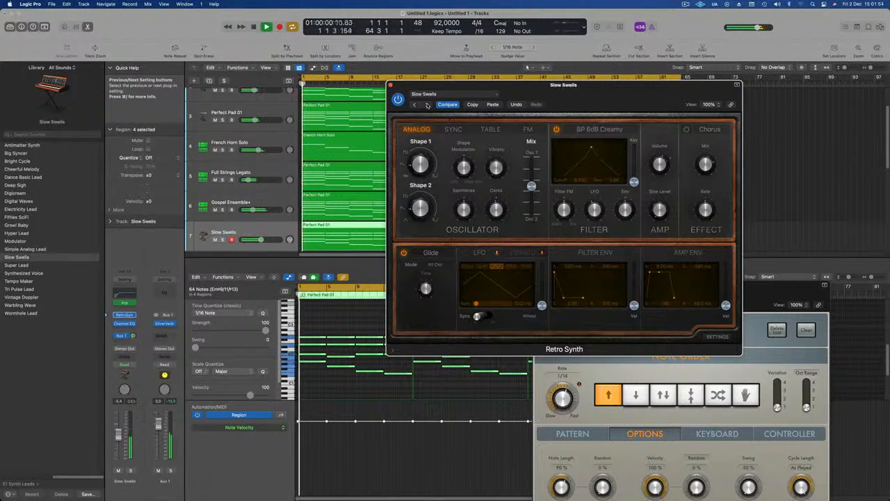
pyautogui.click(427, 105)
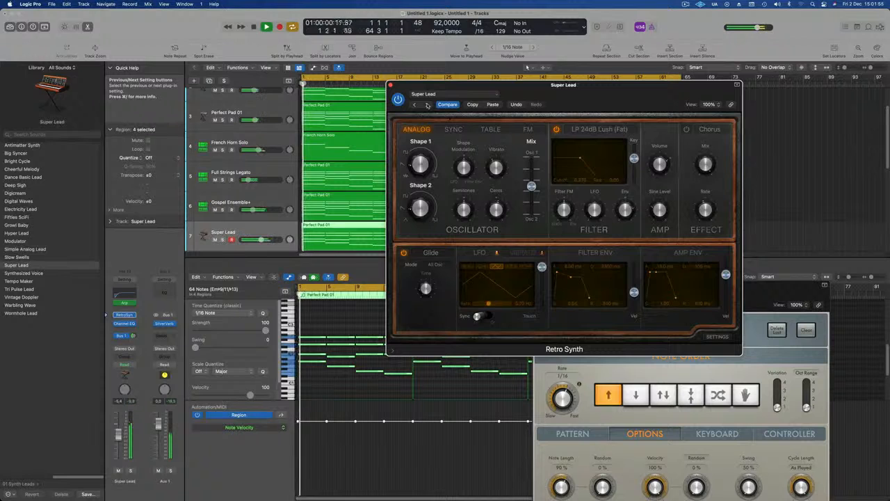
pyautogui.click(427, 105)
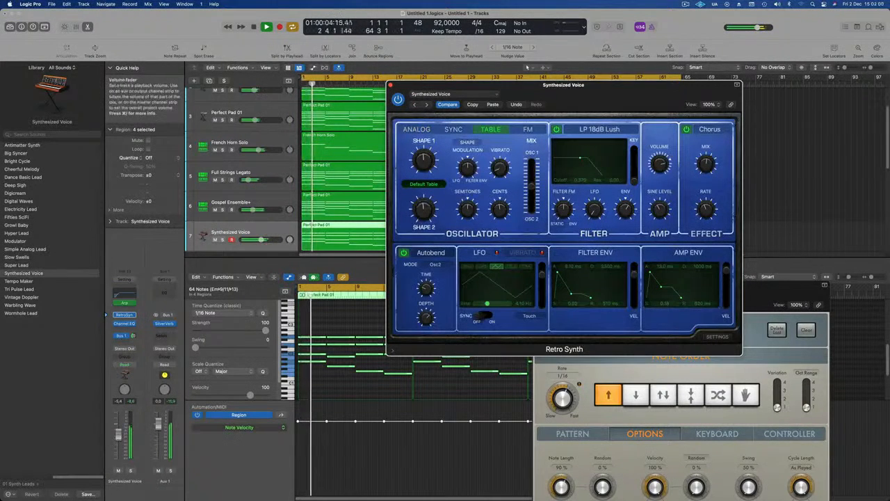
# Solo the Synthesized Voice track briefly to hear it alone, and return it to the full mix.
pyautogui.click(130, 472)
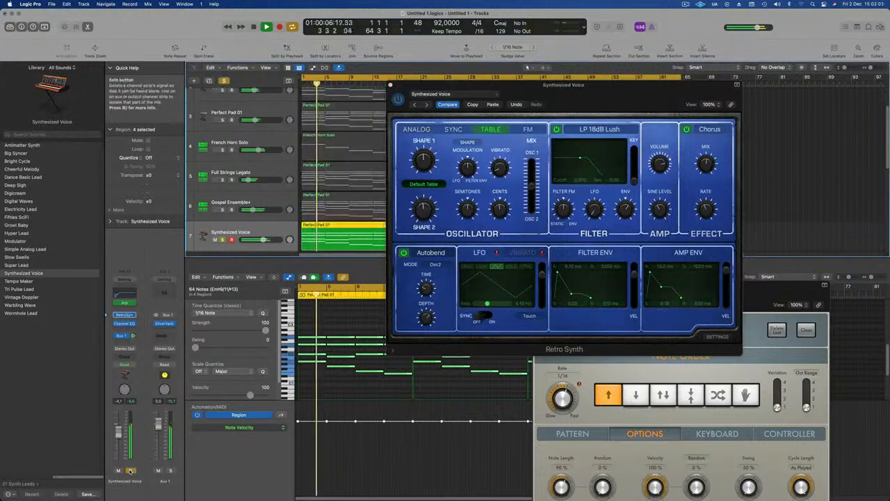
pyautogui.click(130, 471)
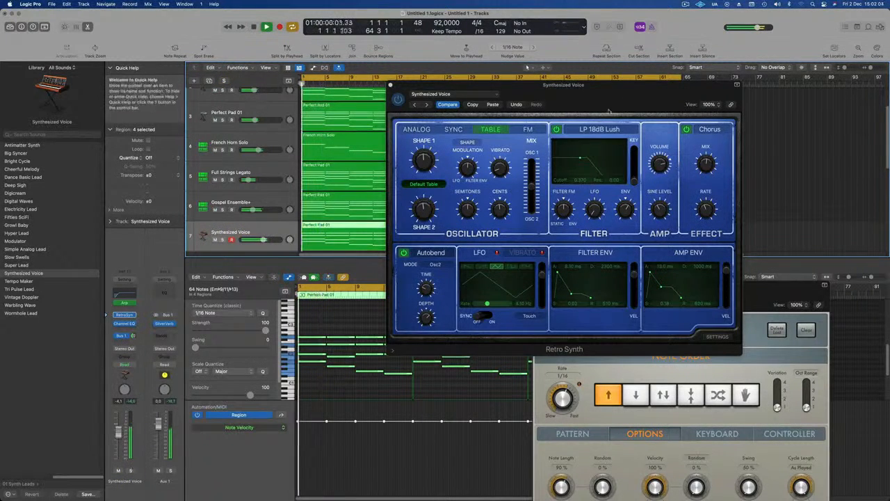
pyautogui.moveTo(470, 86); pyautogui.dragTo(453, 93)
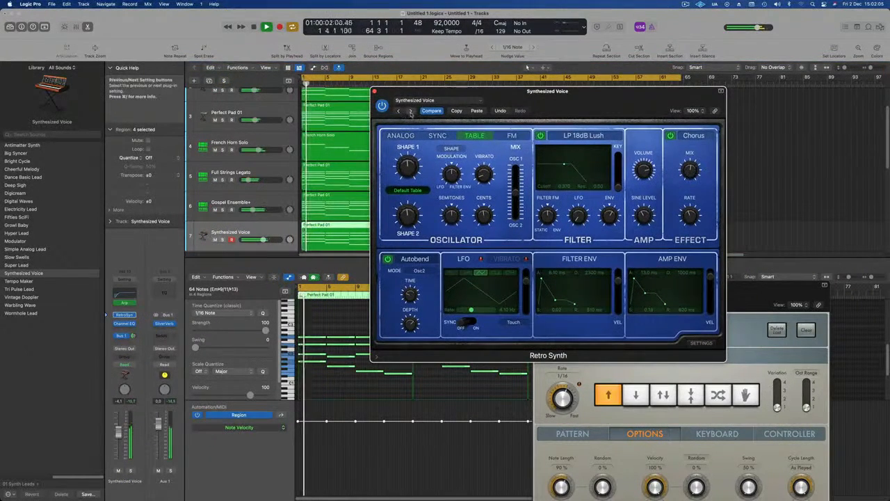
# Step forward from Synthesized Voice through the remaining leads and on into the Synth Pads presets to Big Sweeper.
pyautogui.click(411, 113)
pyautogui.click(411, 112)
pyautogui.click(411, 112)
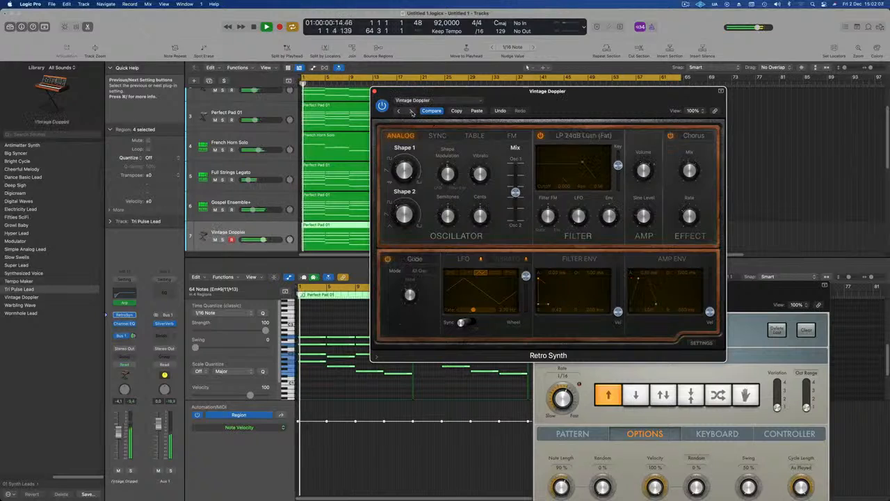
pyautogui.click(411, 112)
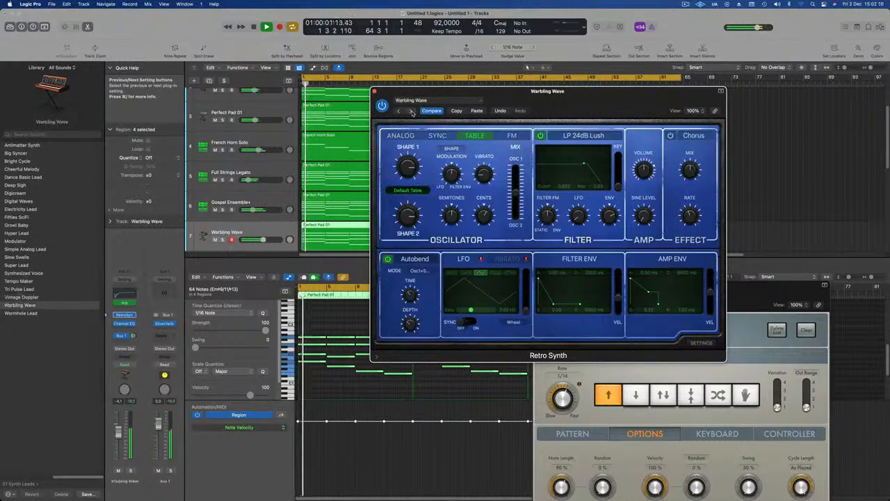
pyautogui.click(411, 113)
pyautogui.click(411, 112)
pyautogui.click(411, 113)
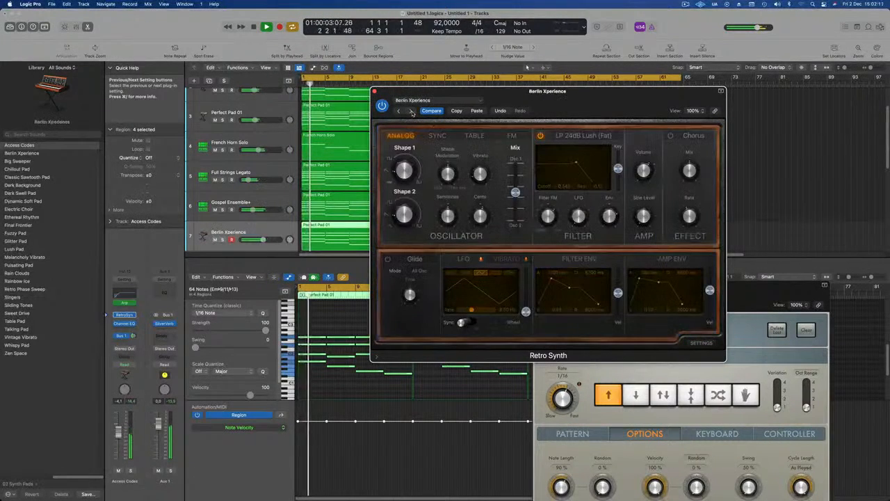
pyautogui.click(411, 113)
# Load the Airy Picks preset from 07 Sequence Elements and lower the track's volume.
pyautogui.click(443, 102)
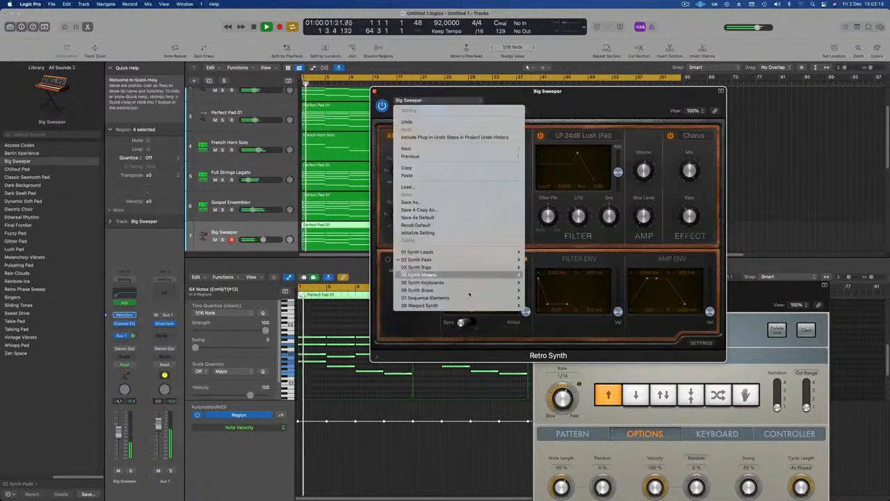
pyautogui.moveTo(480, 298)
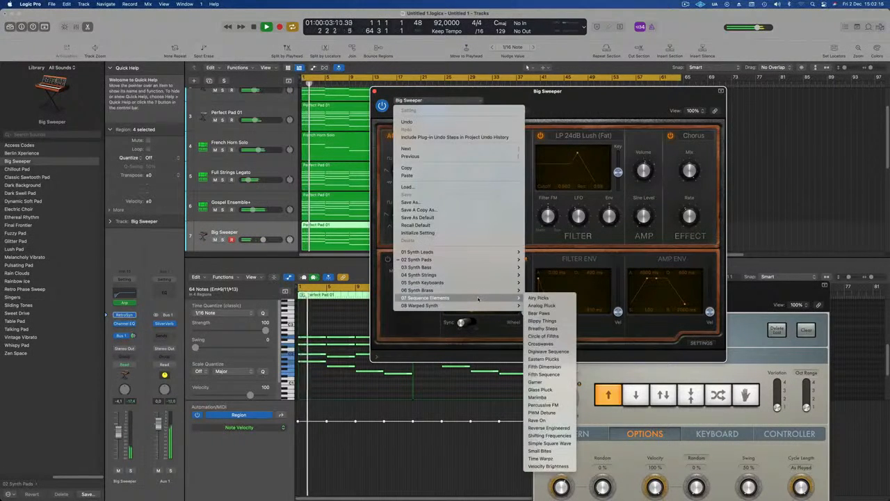
pyautogui.click(540, 301)
pyautogui.moveTo(559, 97); pyautogui.dragTo(542, 119)
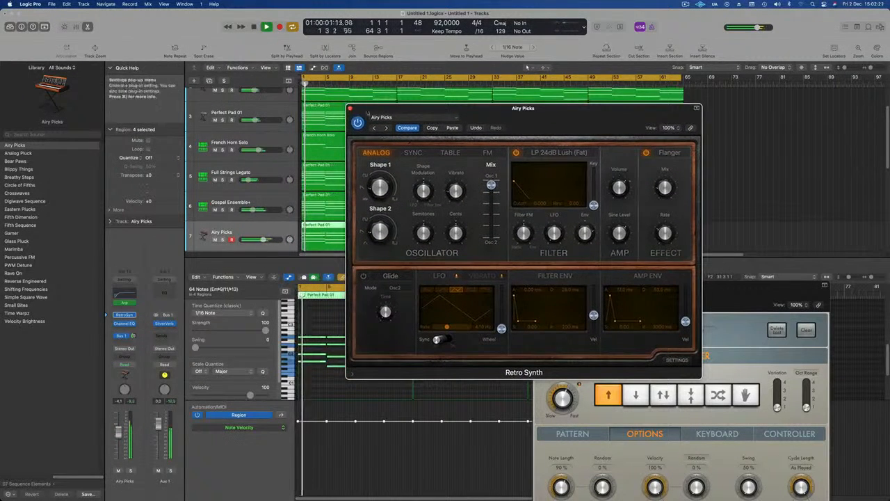
pyautogui.click(119, 440)
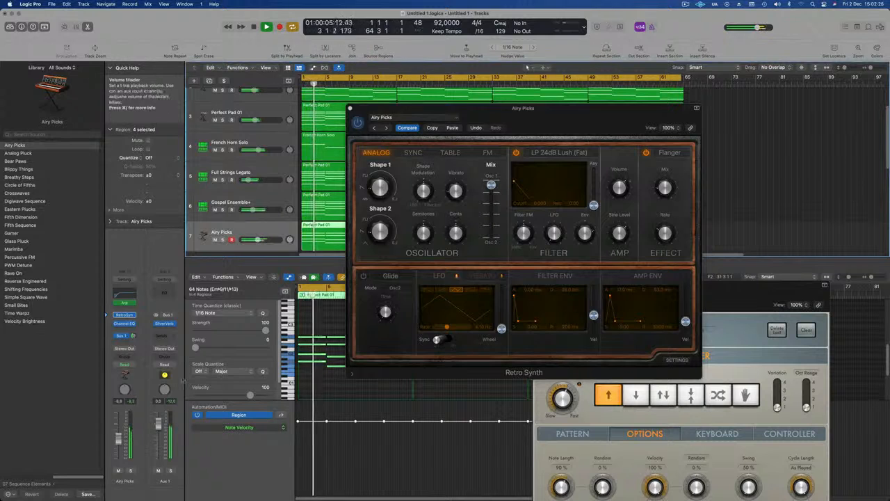
# Step through the Sequence Elements presets from Airy Picks as far as Crosswaves and go back to Analog Pluck.
pyautogui.click(388, 128)
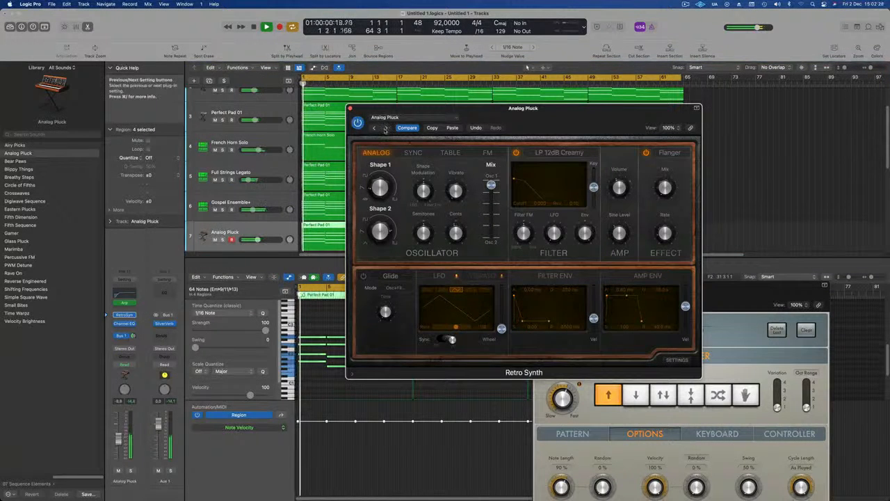
pyautogui.click(387, 128)
pyautogui.click(388, 128)
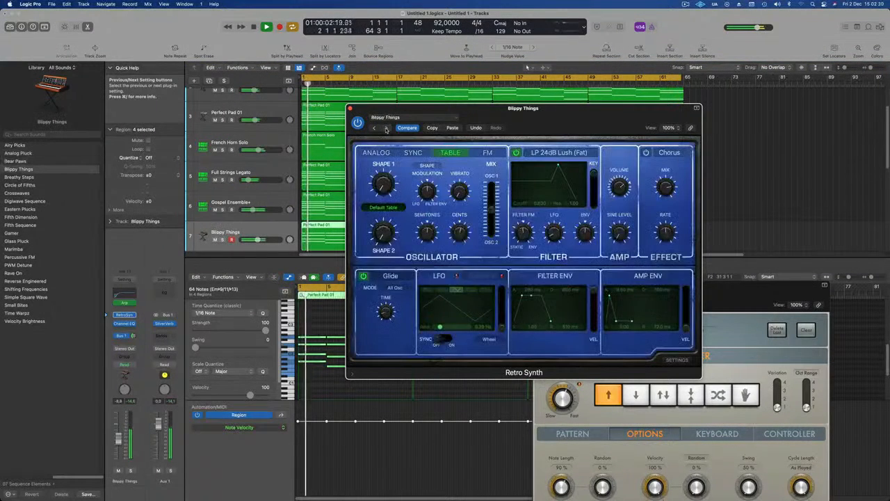
pyautogui.click(388, 128)
pyautogui.click(387, 128)
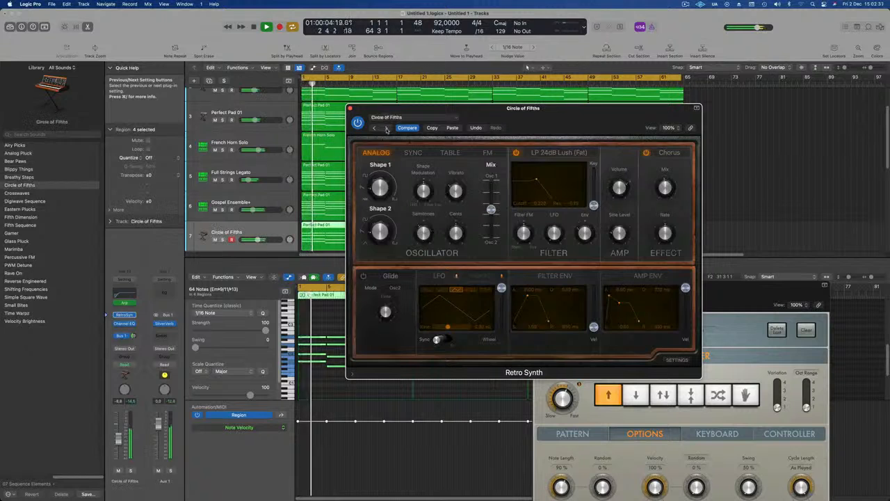
pyautogui.click(387, 128)
pyautogui.click(376, 128)
pyautogui.click(376, 128)
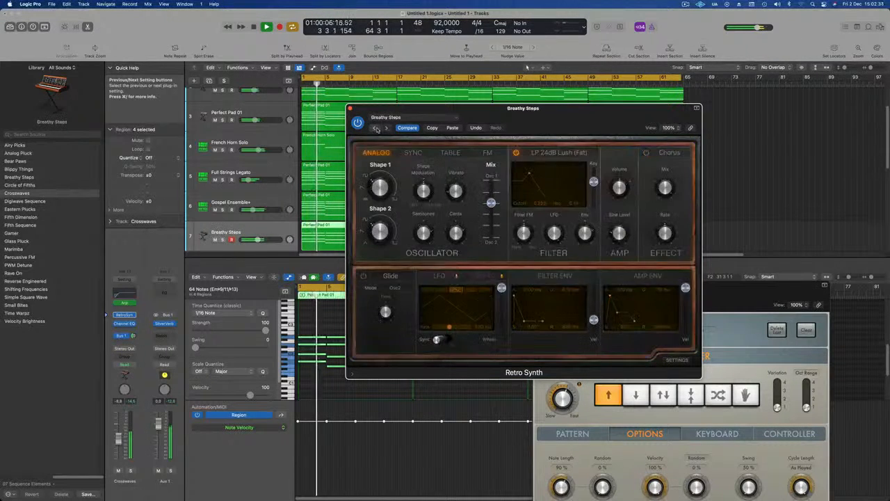
pyautogui.click(376, 128)
pyautogui.click(376, 128)
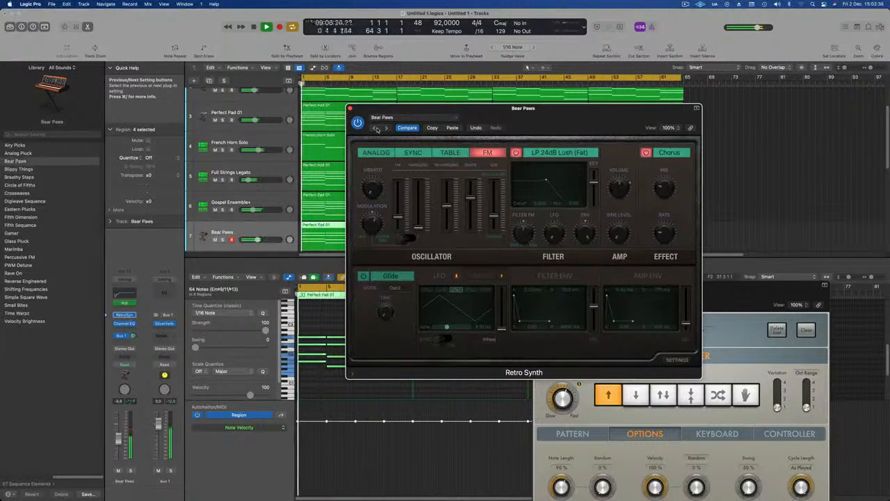
pyautogui.click(376, 128)
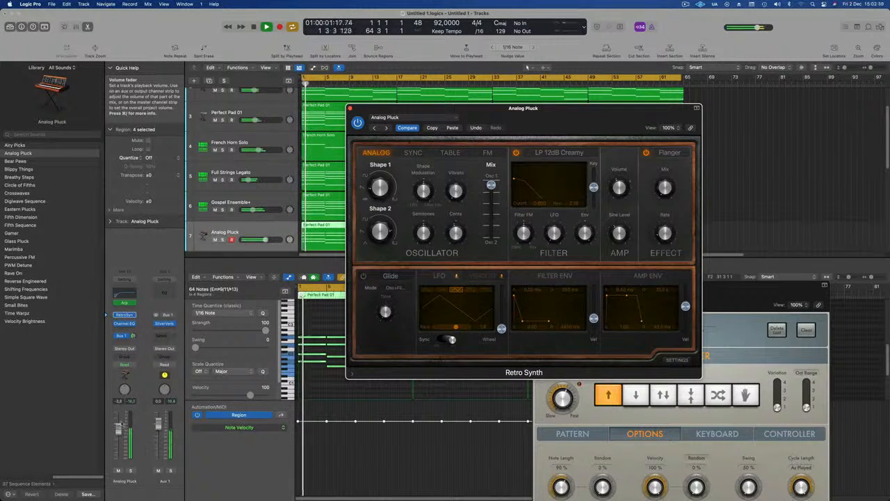
# Raise the Analog Pluck track's volume and reduce the resonance of its low-pass filter.
pyautogui.click(264, 239)
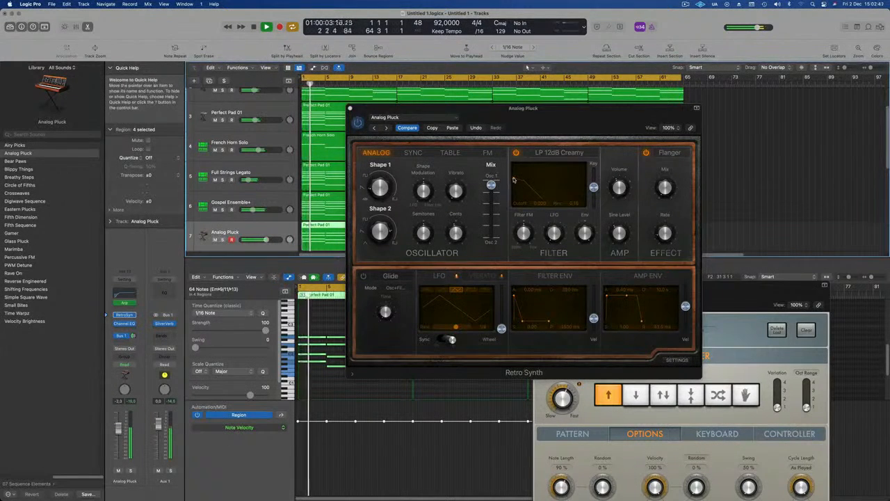
pyautogui.click(512, 180)
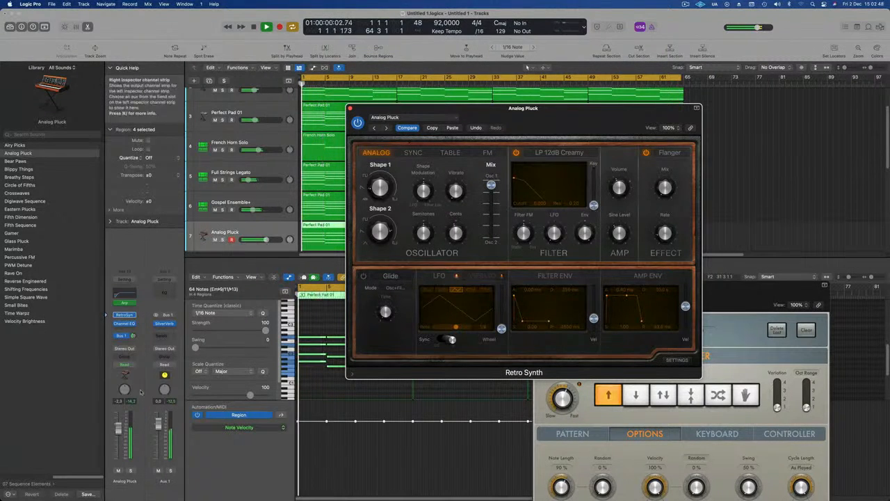
pyautogui.click(118, 428)
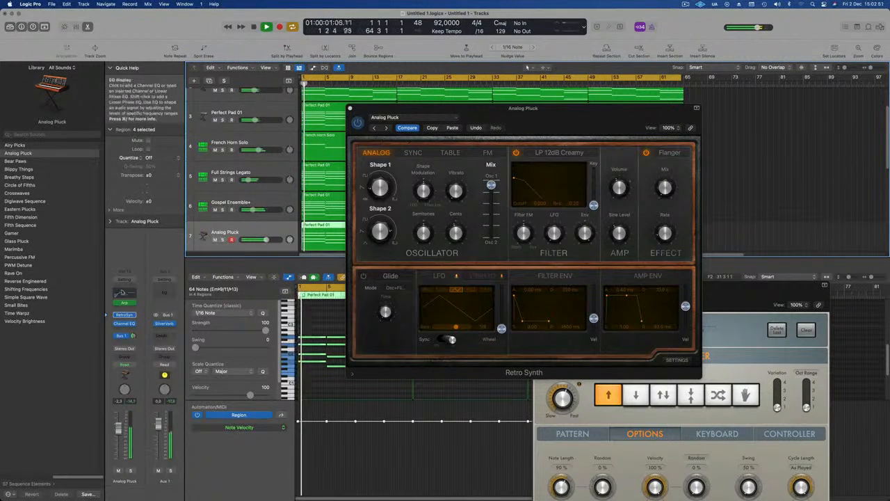
# In the track's Channel EQ, add a 48 dB/Oct high cut at 2040 Hz and set the low cut to 99 Hz.
pyautogui.click(127, 295)
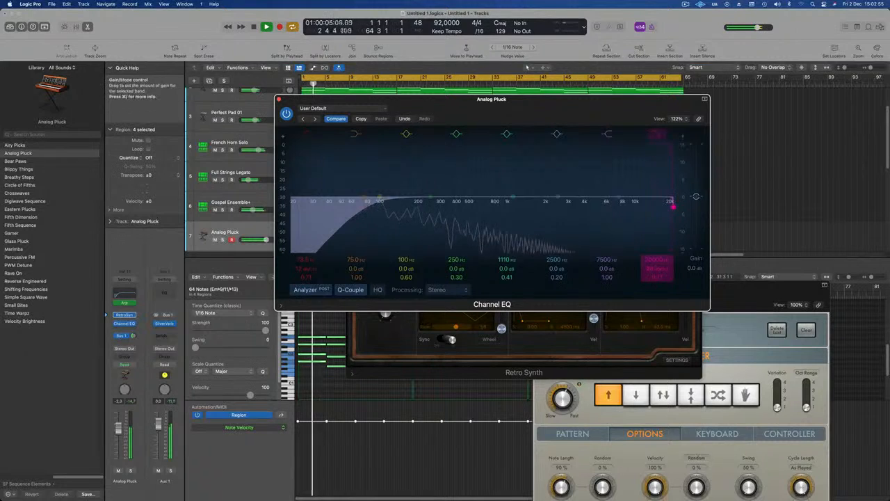
pyautogui.moveTo(655, 259); pyautogui.dragTo(655, 291)
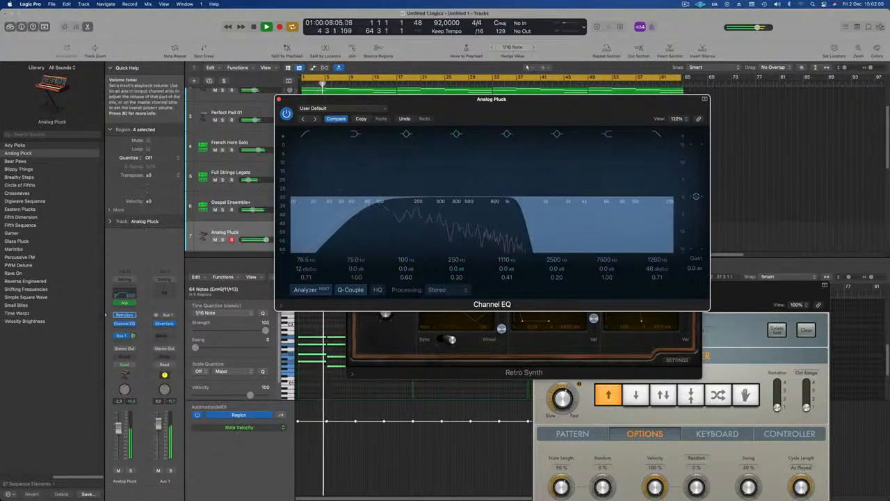
pyautogui.moveTo(655, 260); pyautogui.dragTo(655, 254)
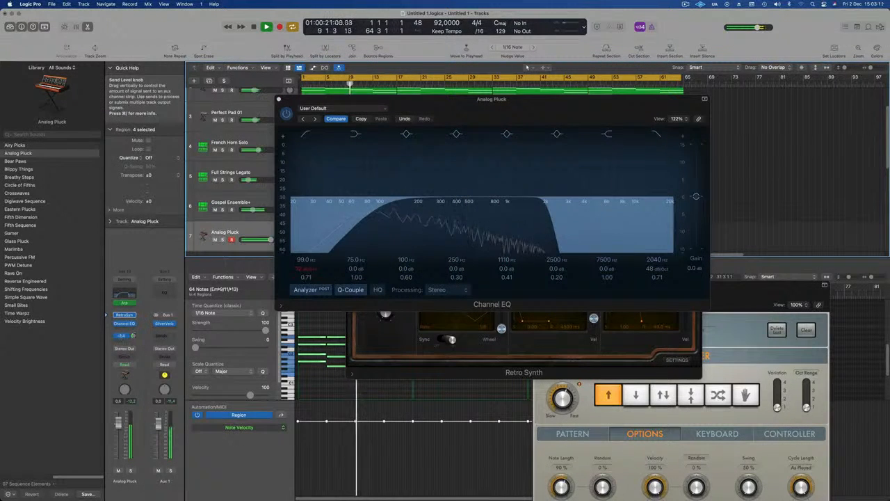
pyautogui.click(122, 324)
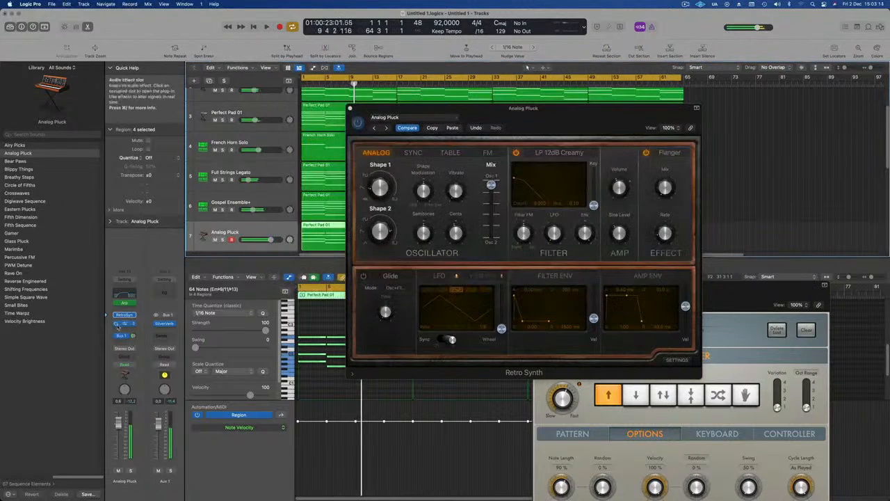
# Restart playback from the beginning and close the Retro Synth window and the Piano Roll to show all tracks.
pyautogui.press('space')
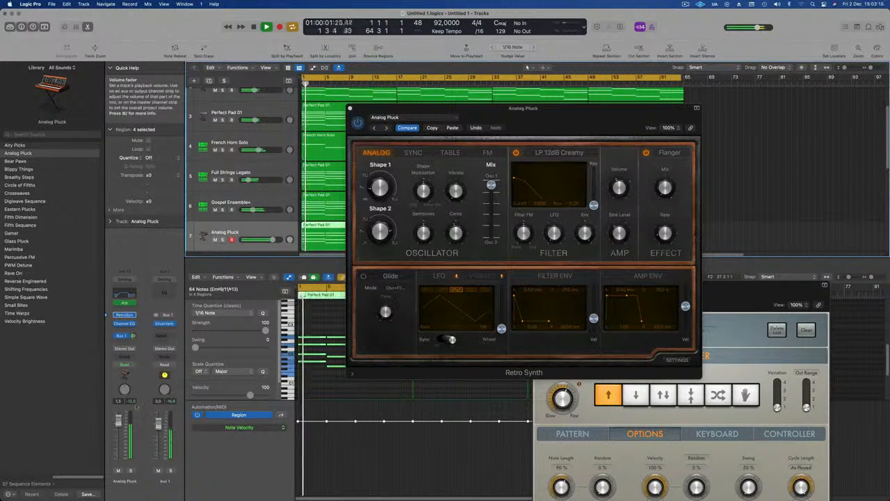
pyautogui.press('super+w')
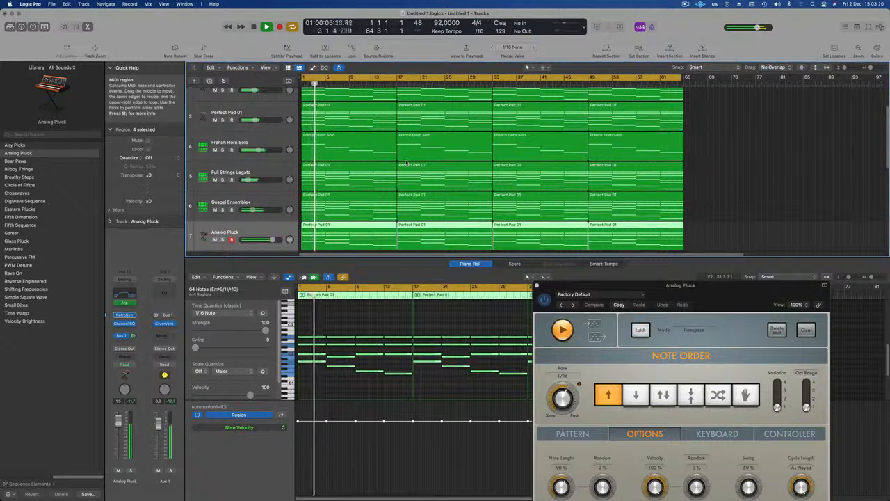
pyautogui.press('x')
pyautogui.press('x')
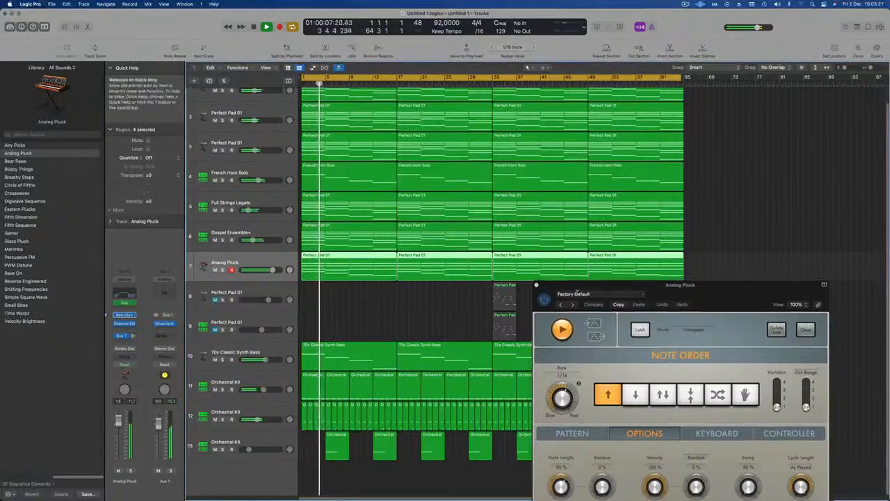
# Close the arpeggiator window and mute the French Horn Solo, Full Strings Legato, Gospel Ensemble+ and both upper Perfect Pad 01 tracks.
pyautogui.press('super+w')
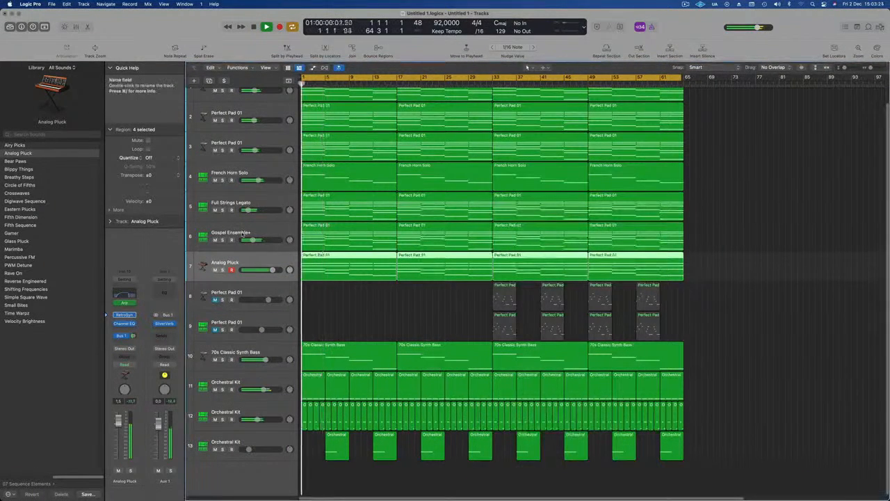
pyautogui.scroll(2, 205, 144)
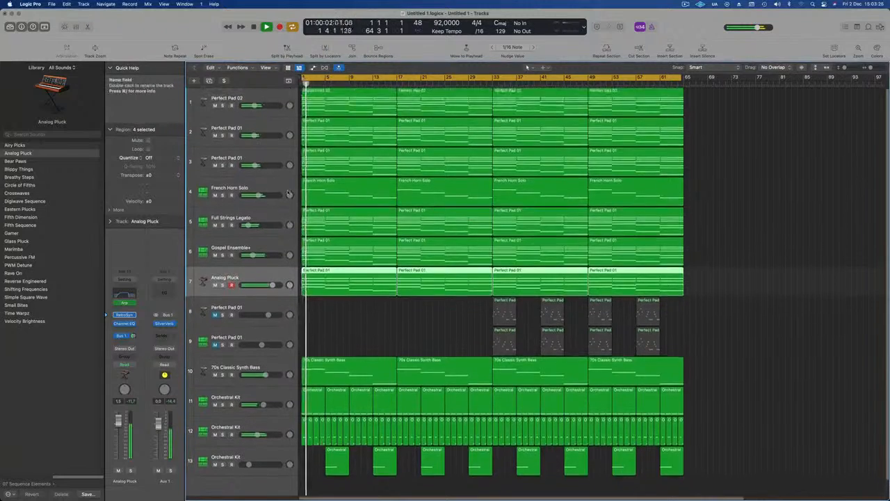
pyautogui.click(215, 196)
pyautogui.click(215, 226)
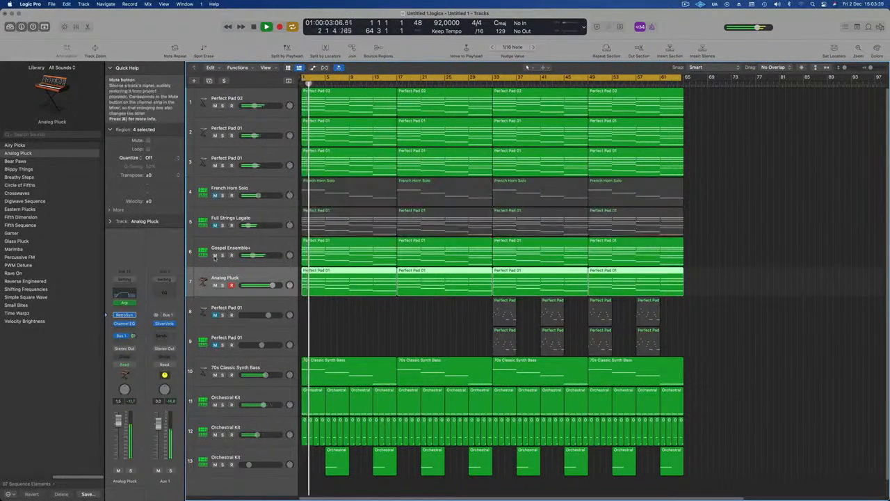
pyautogui.click(215, 255)
pyautogui.click(213, 164)
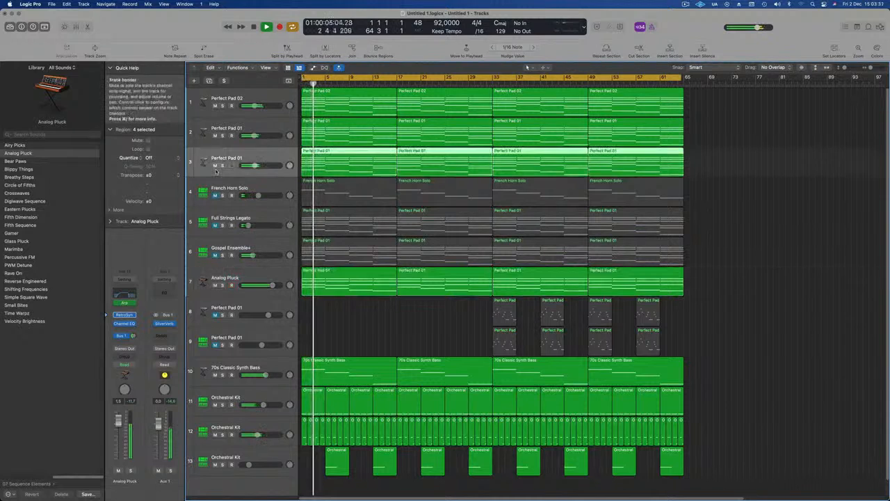
pyautogui.click(215, 165)
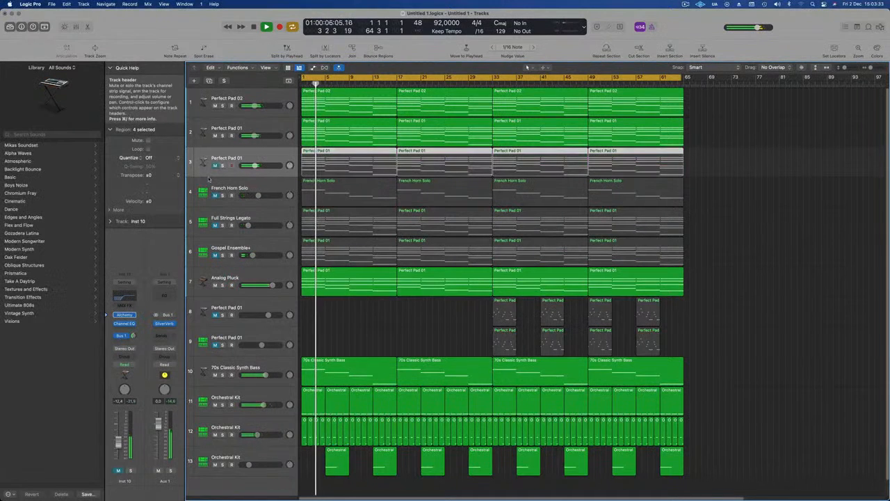
pyautogui.click(215, 136)
# Turn off the low cut band in the Analog Pluck track's Channel EQ and close the EQ window.
pyautogui.click(256, 278)
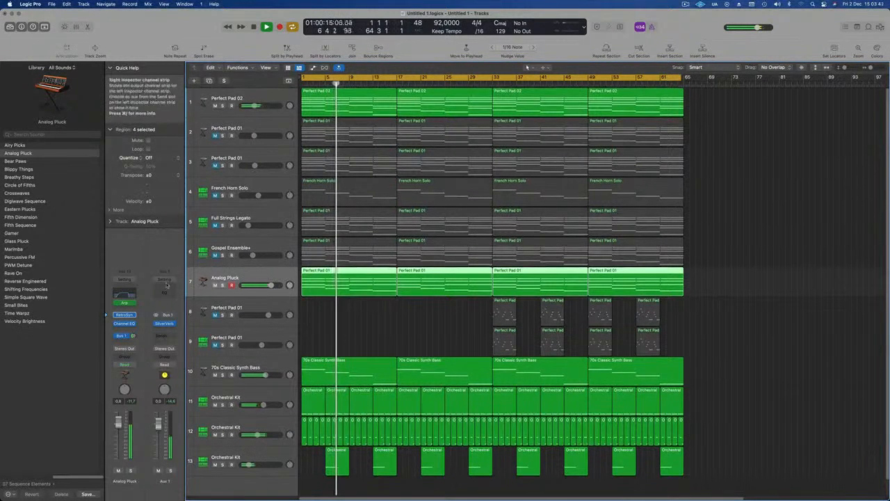
pyautogui.click(125, 297)
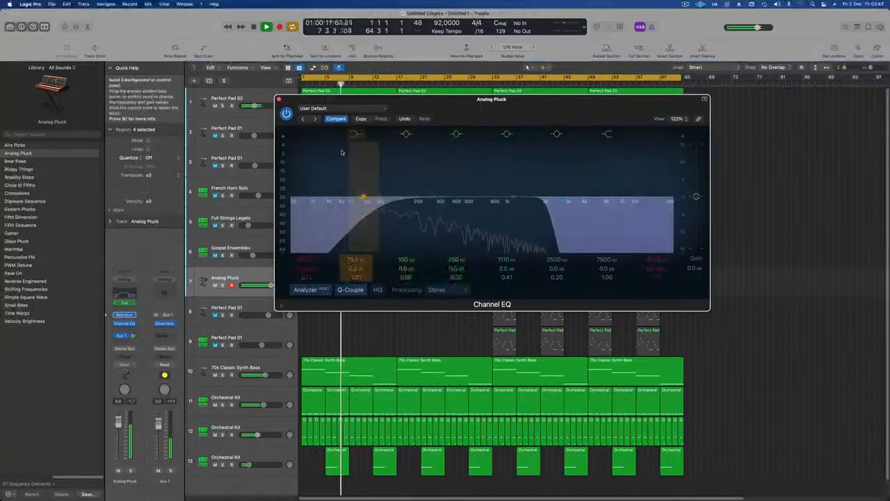
pyautogui.click(310, 132)
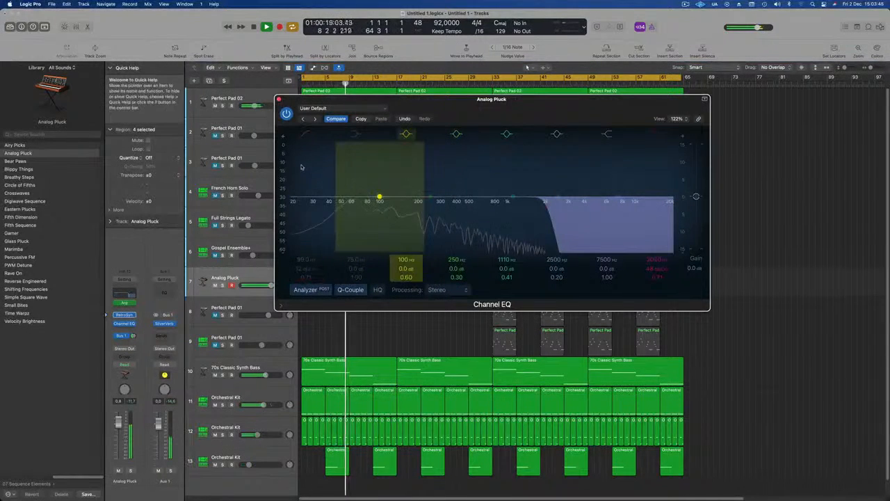
pyautogui.moveTo(430, 110); pyautogui.dragTo(410, 145)
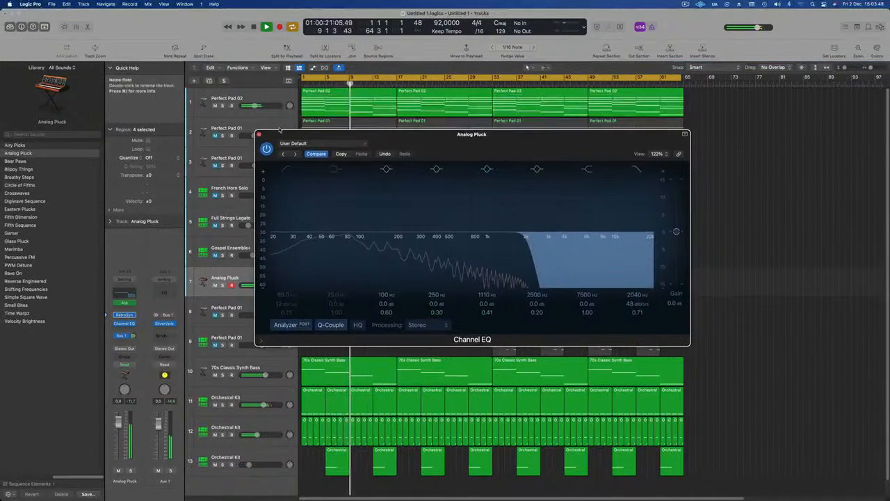
pyautogui.click(259, 134)
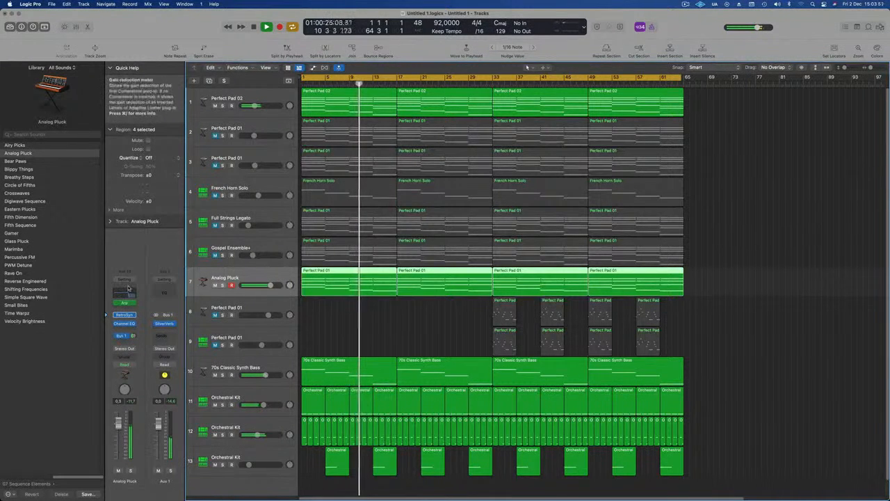
# Unmute the Gospel Ensemble+ track, restart playback from the beginning and lower that track's volume slightly.
pyautogui.click(222, 255)
pyautogui.click(222, 255)
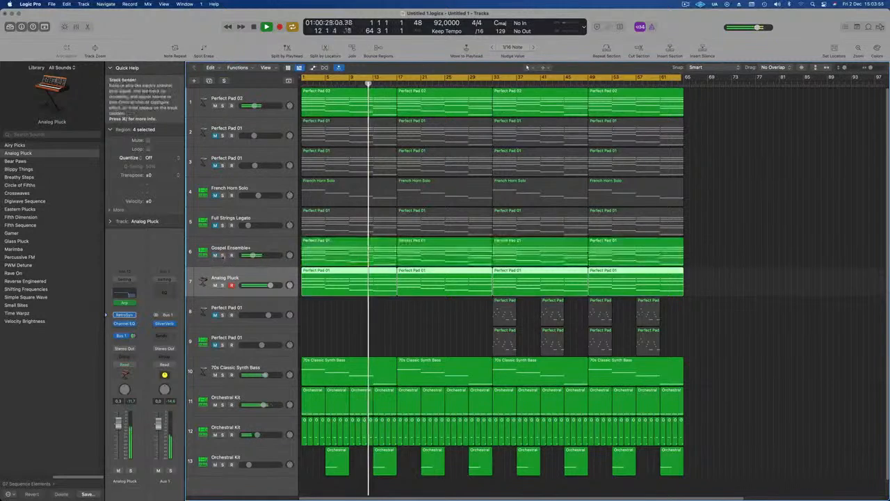
pyautogui.click(212, 258)
pyautogui.press('Return')
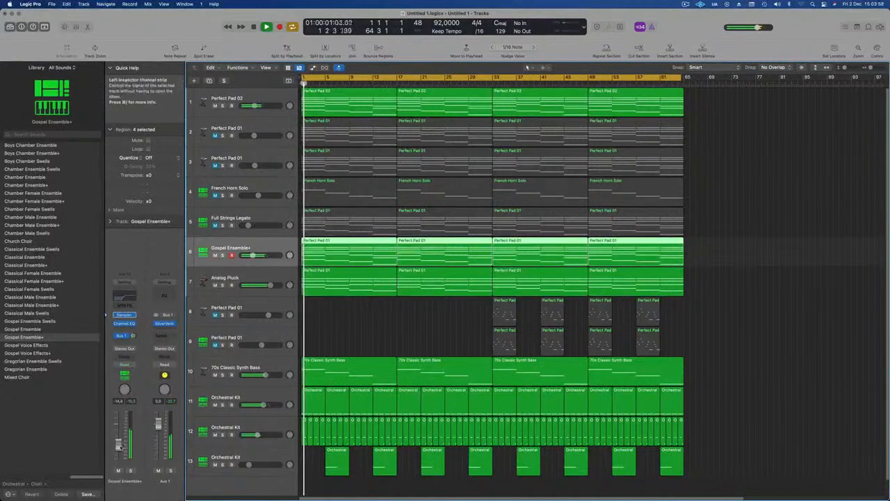
pyautogui.moveTo(254, 255); pyautogui.dragTo(249, 255)
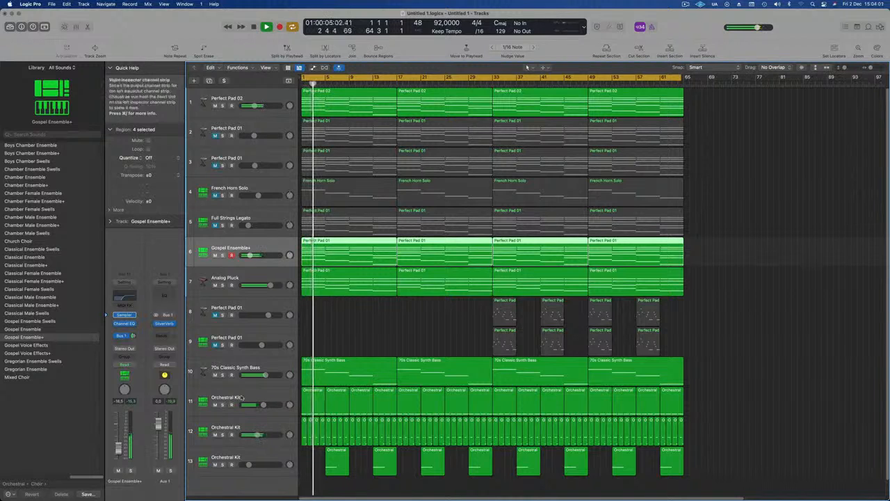
# Select the two muted Perfect Pad 01 regions starting at bar 33 on tracks 8 and 9.
pyautogui.click(472, 328)
pyautogui.moveTo(473, 328); pyautogui.dragTo(500, 342)
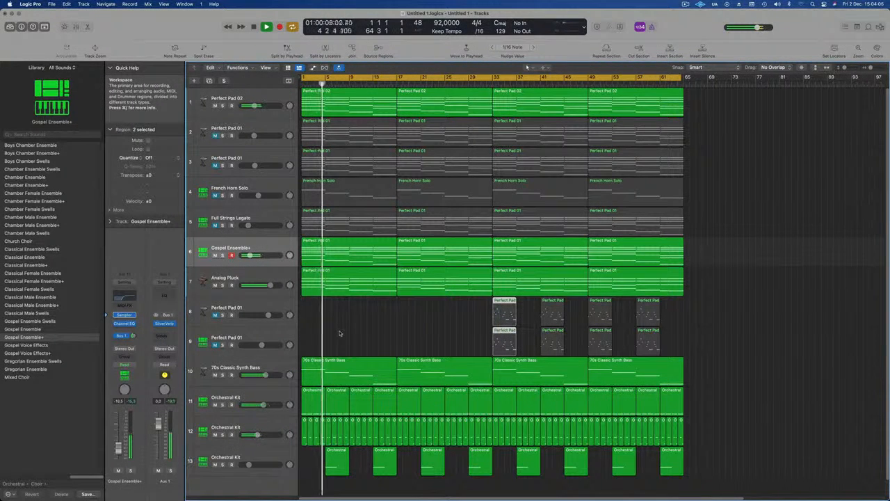